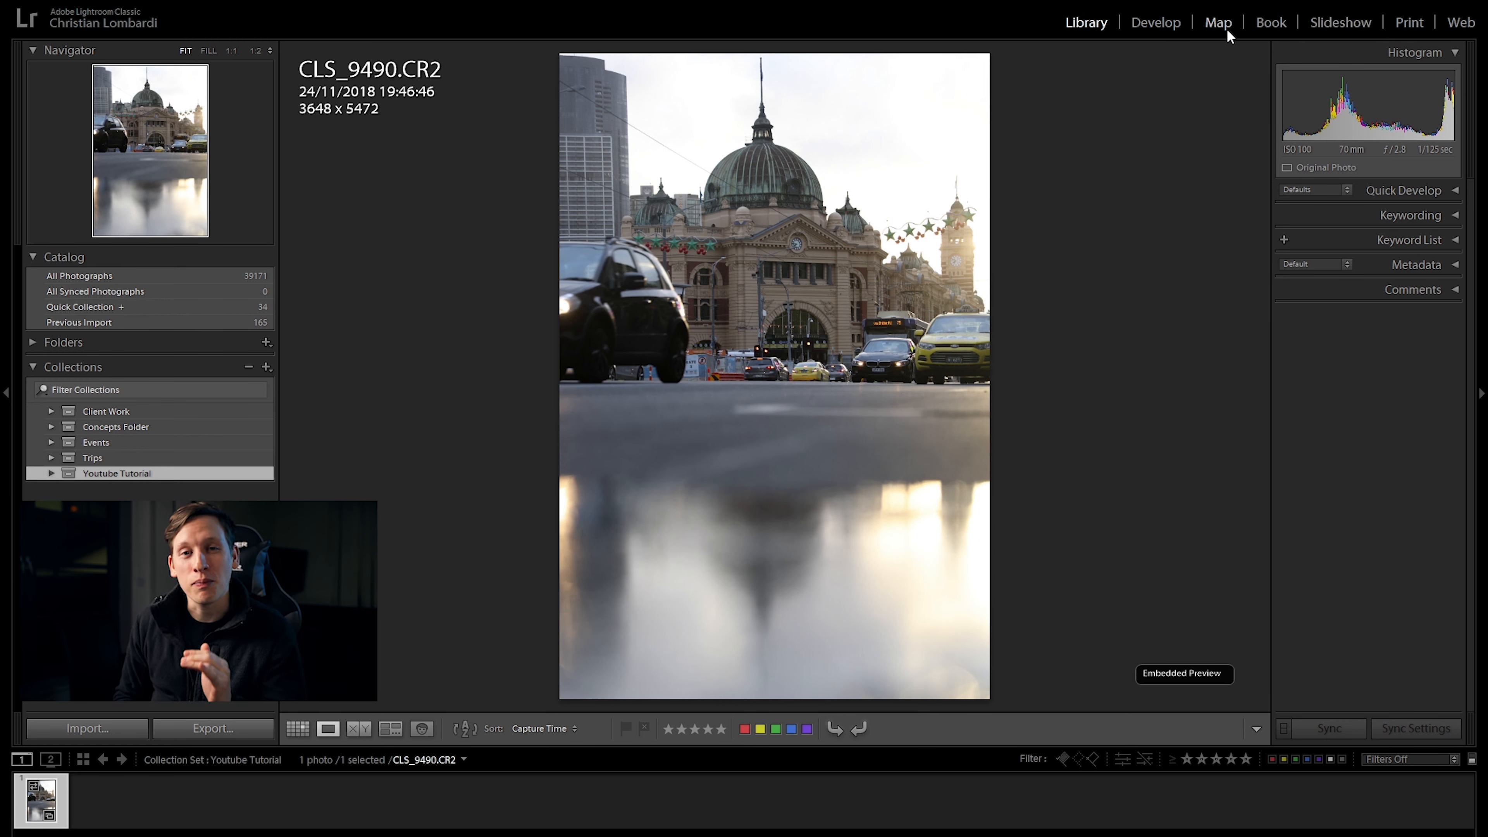
- Open the Map module and browse the map from Cambodia out to Malaysia and the Riau Archipelago
click(1220, 13)
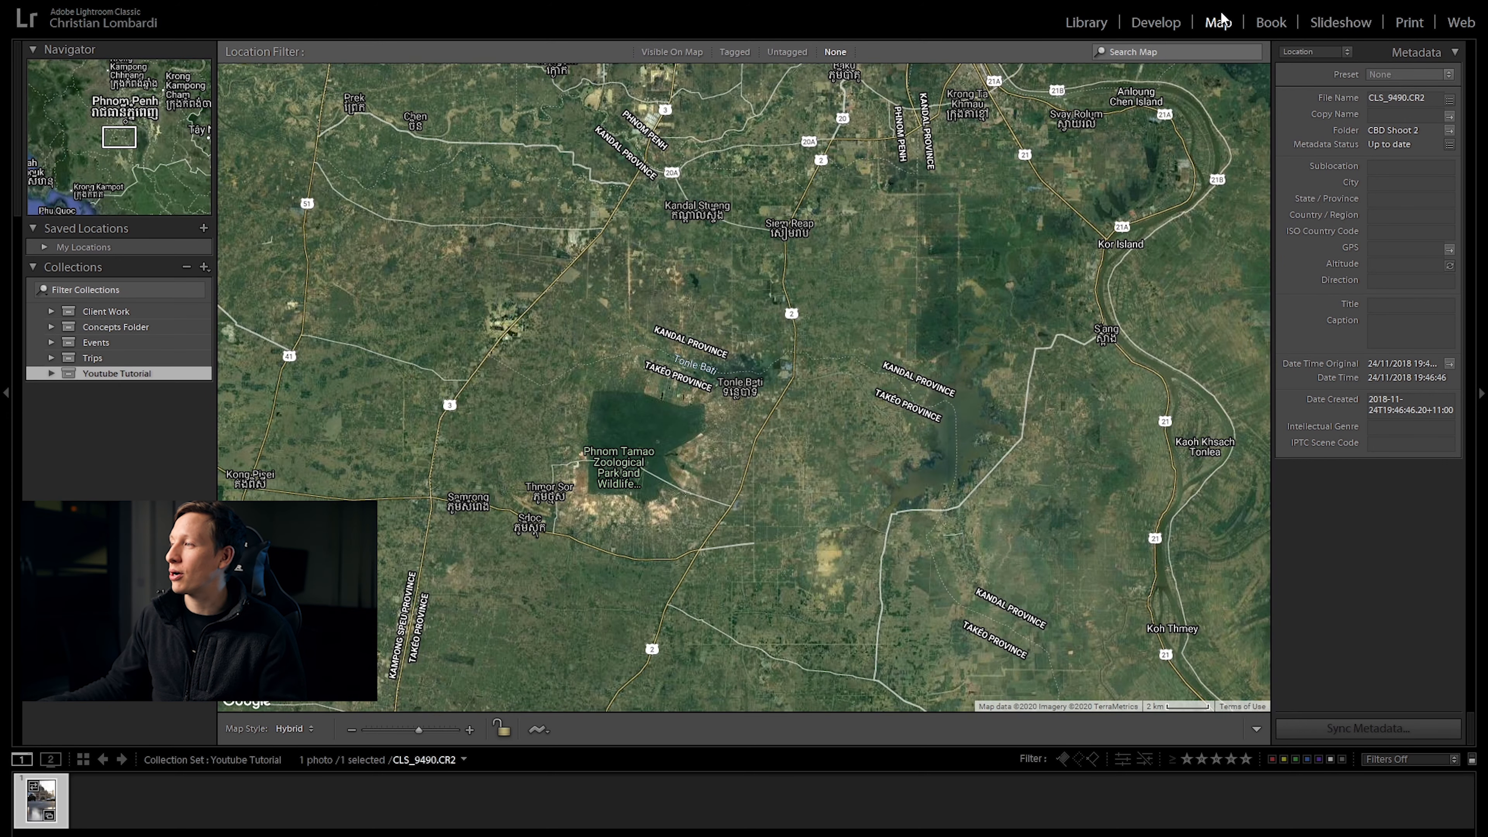
scroll(956, 168, down, 3)
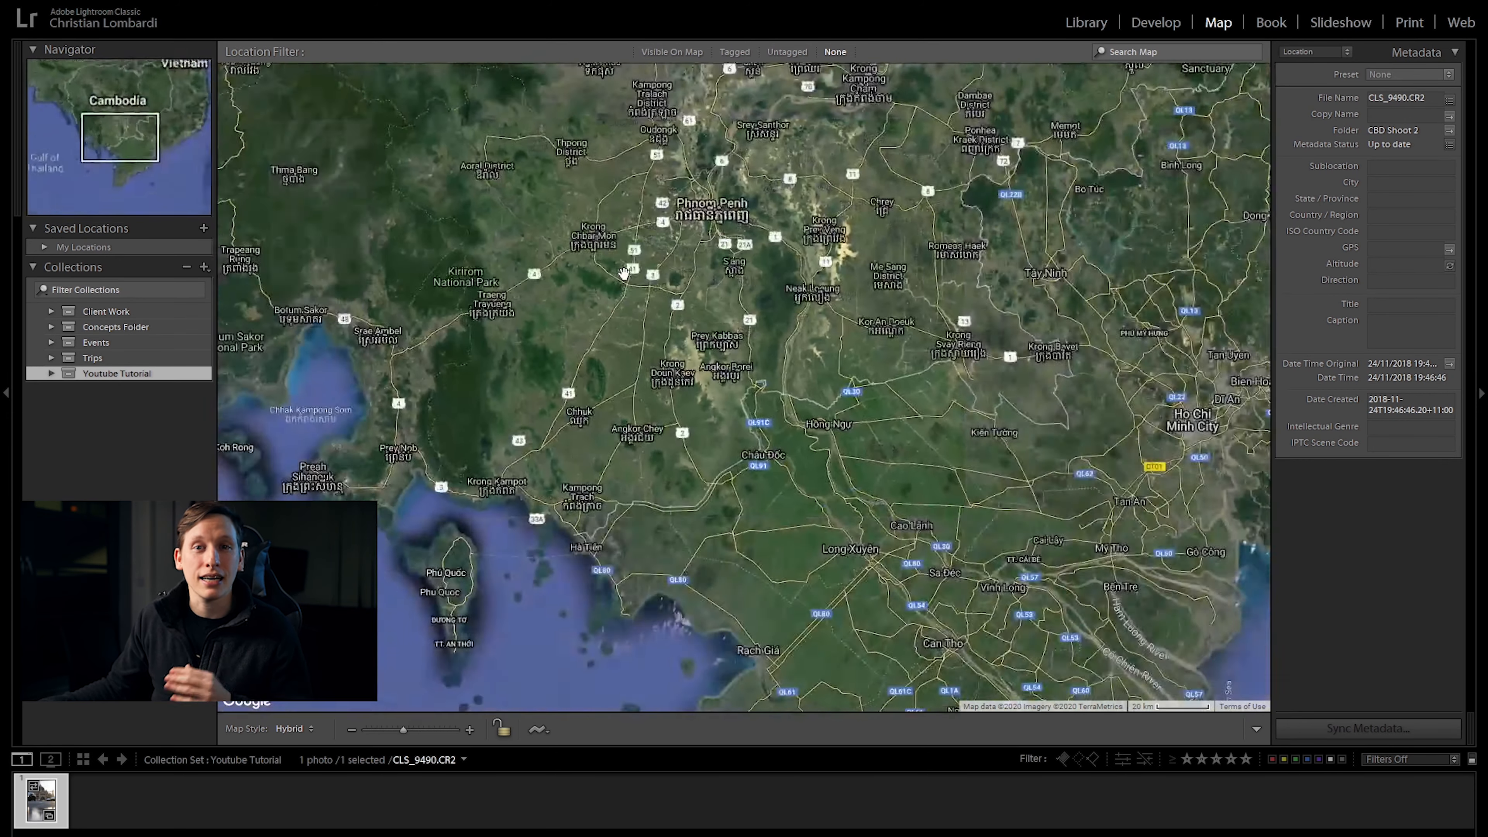
scroll(623, 273, down, 1)
scroll(676, 306, down, 2)
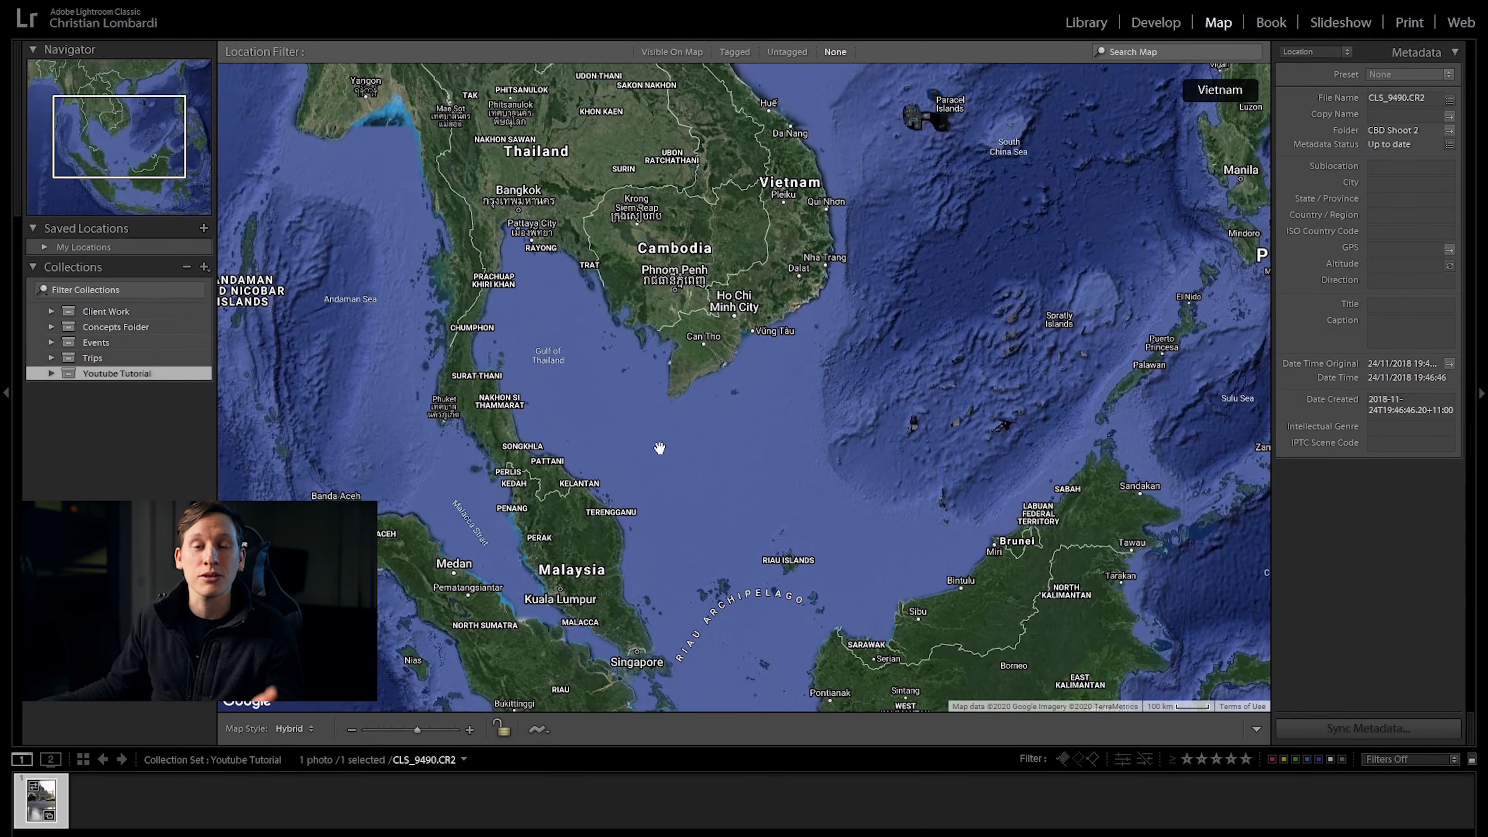
drag(740, 460, 768, 338)
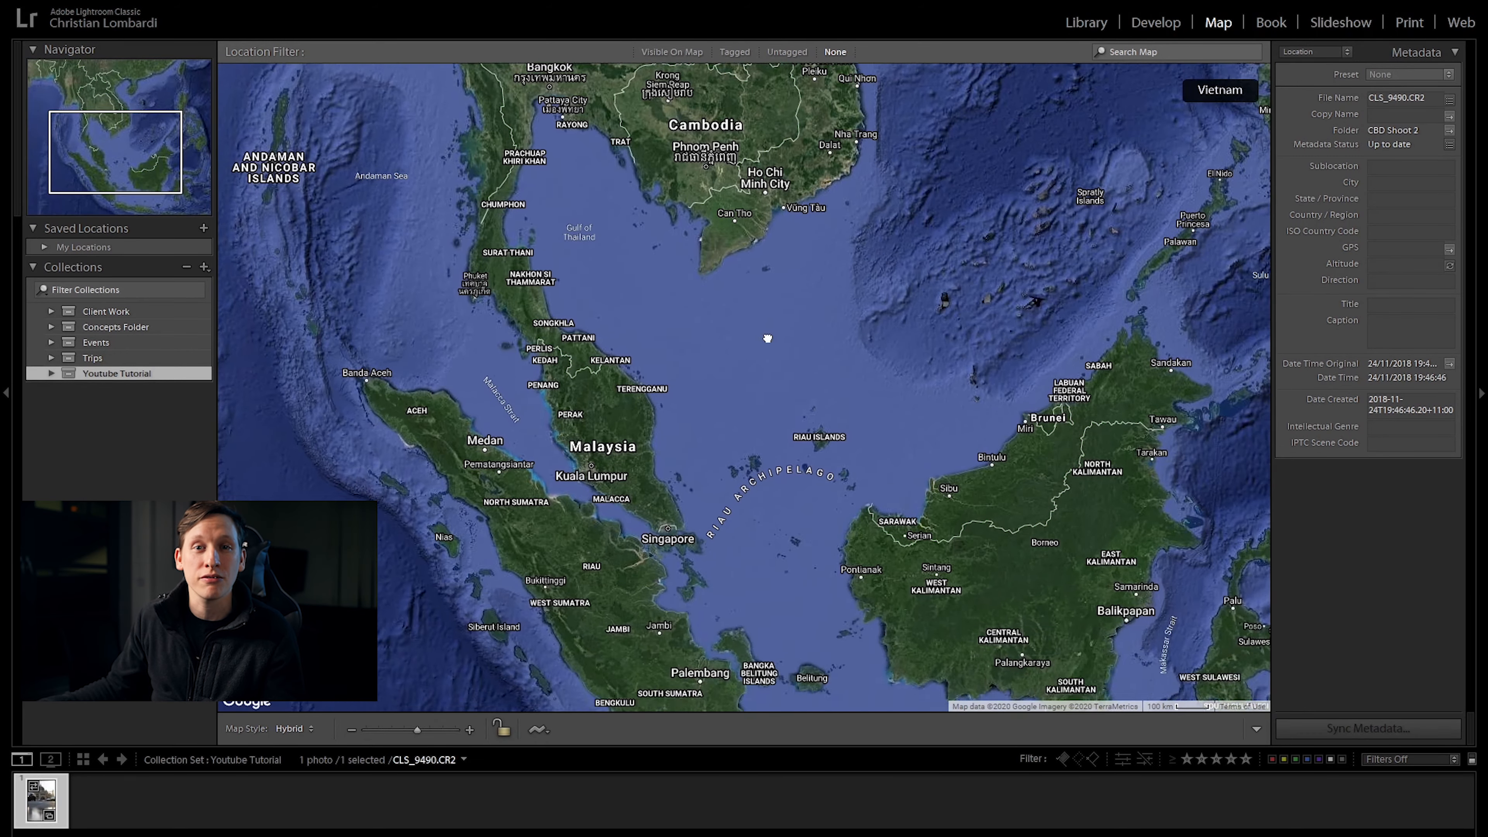
scroll(762, 345, down, 2)
scroll(755, 362, up, 2)
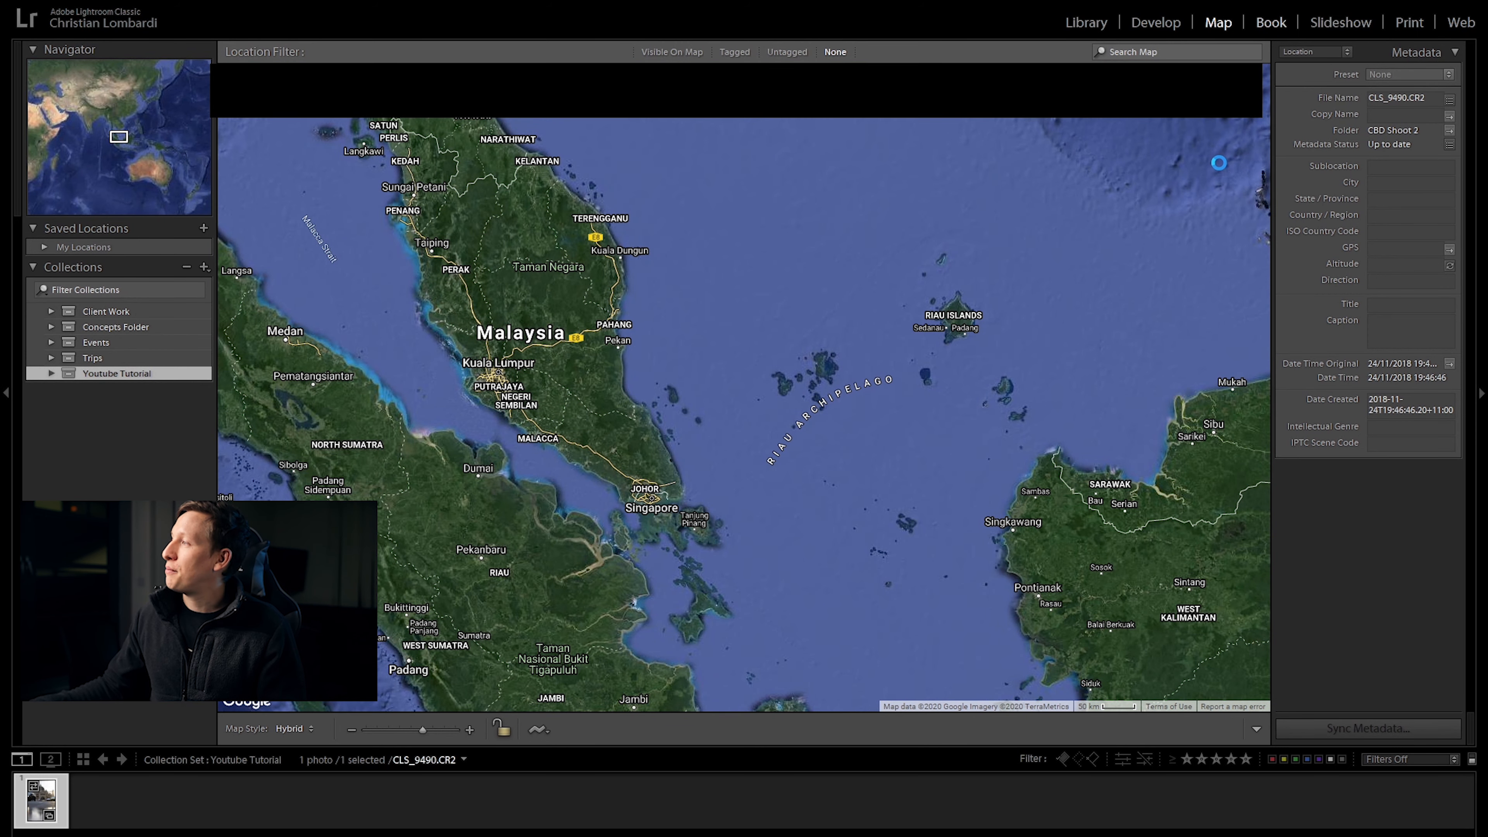
- View the Book, Slideshow, Print and Web modules in turn
key(ctrl+alt+4)
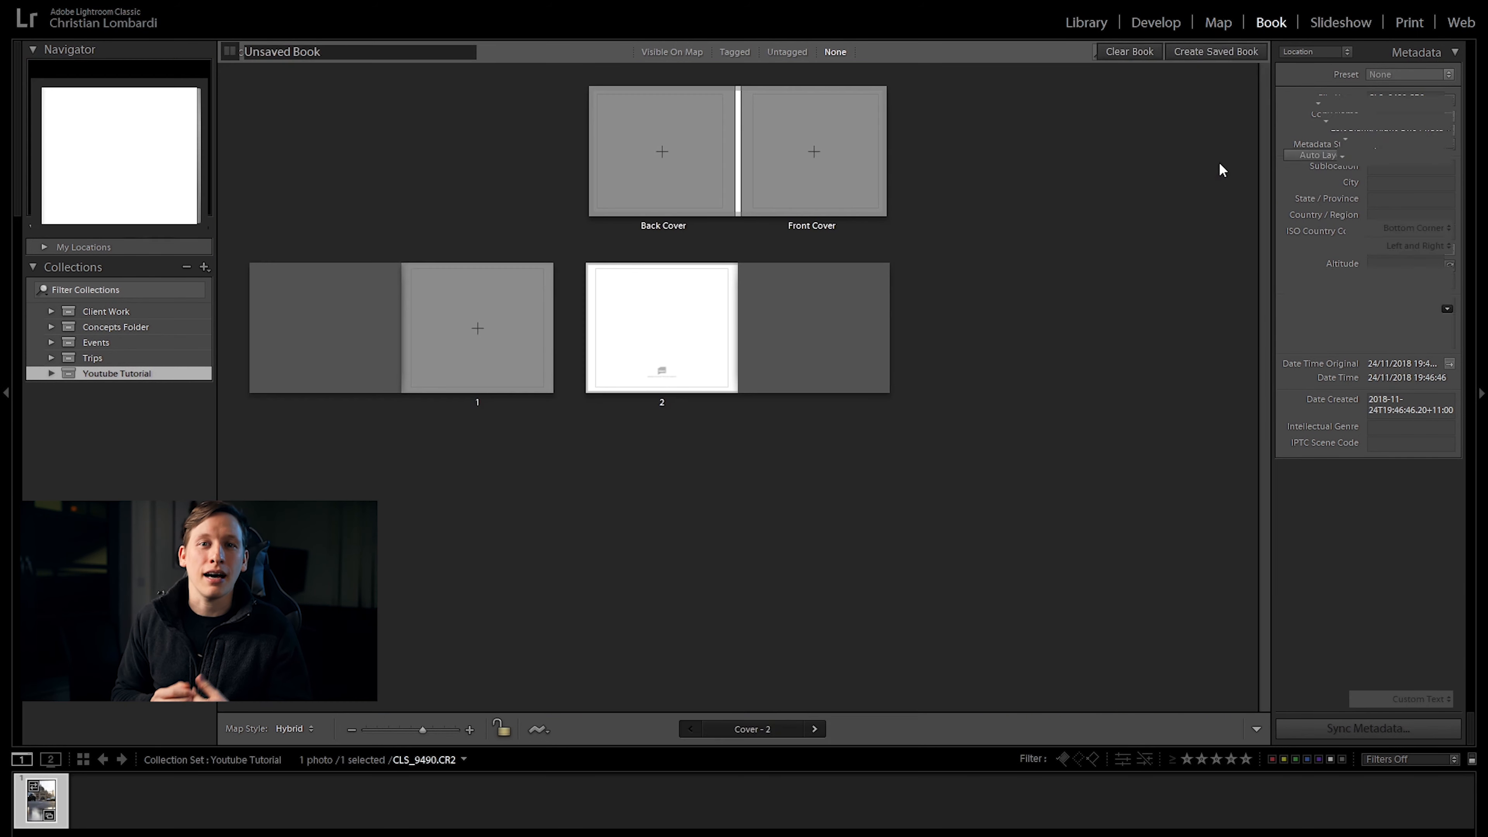
click(1345, 26)
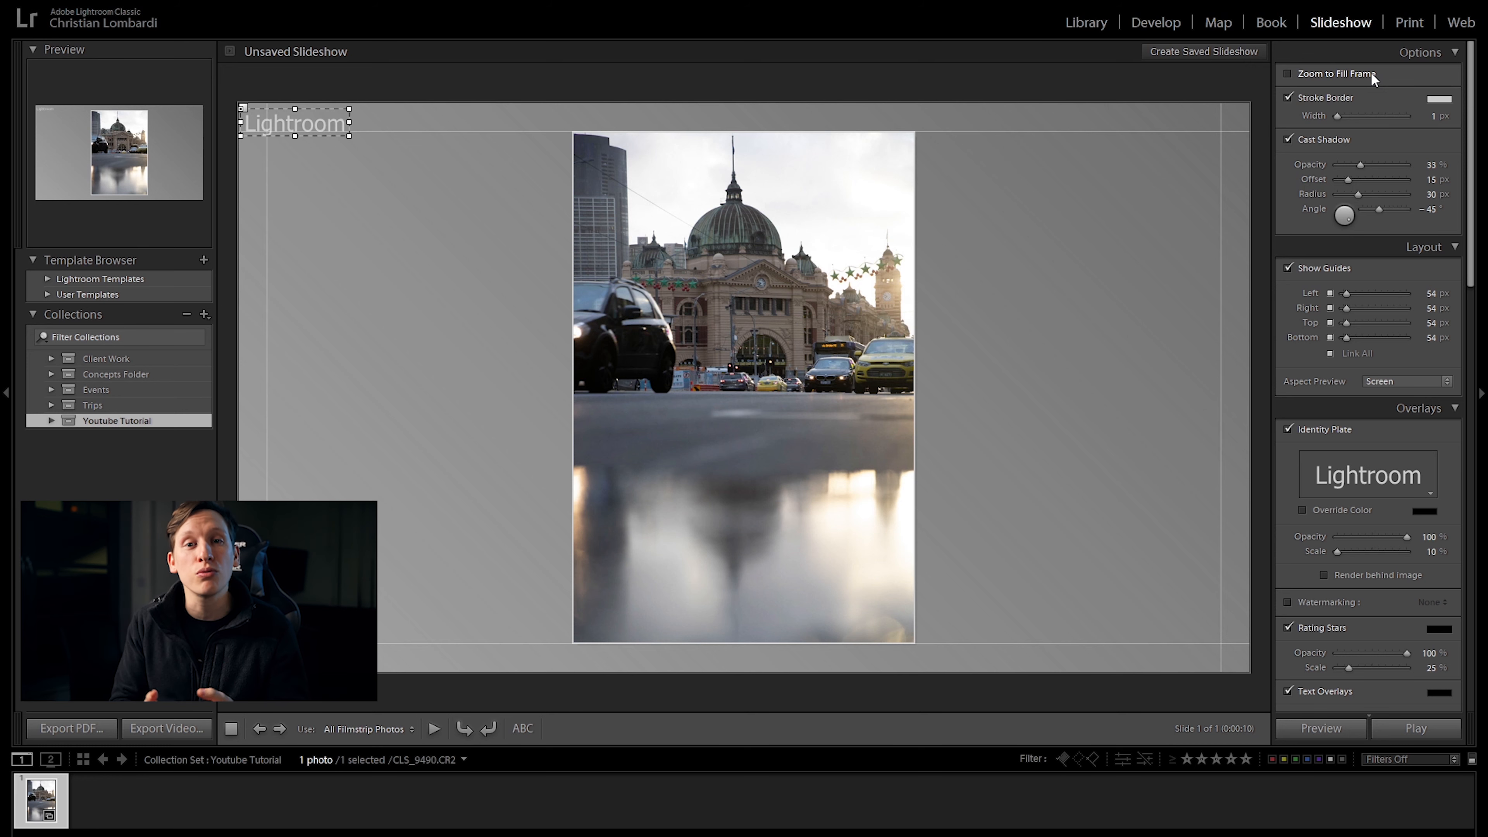
click(1408, 24)
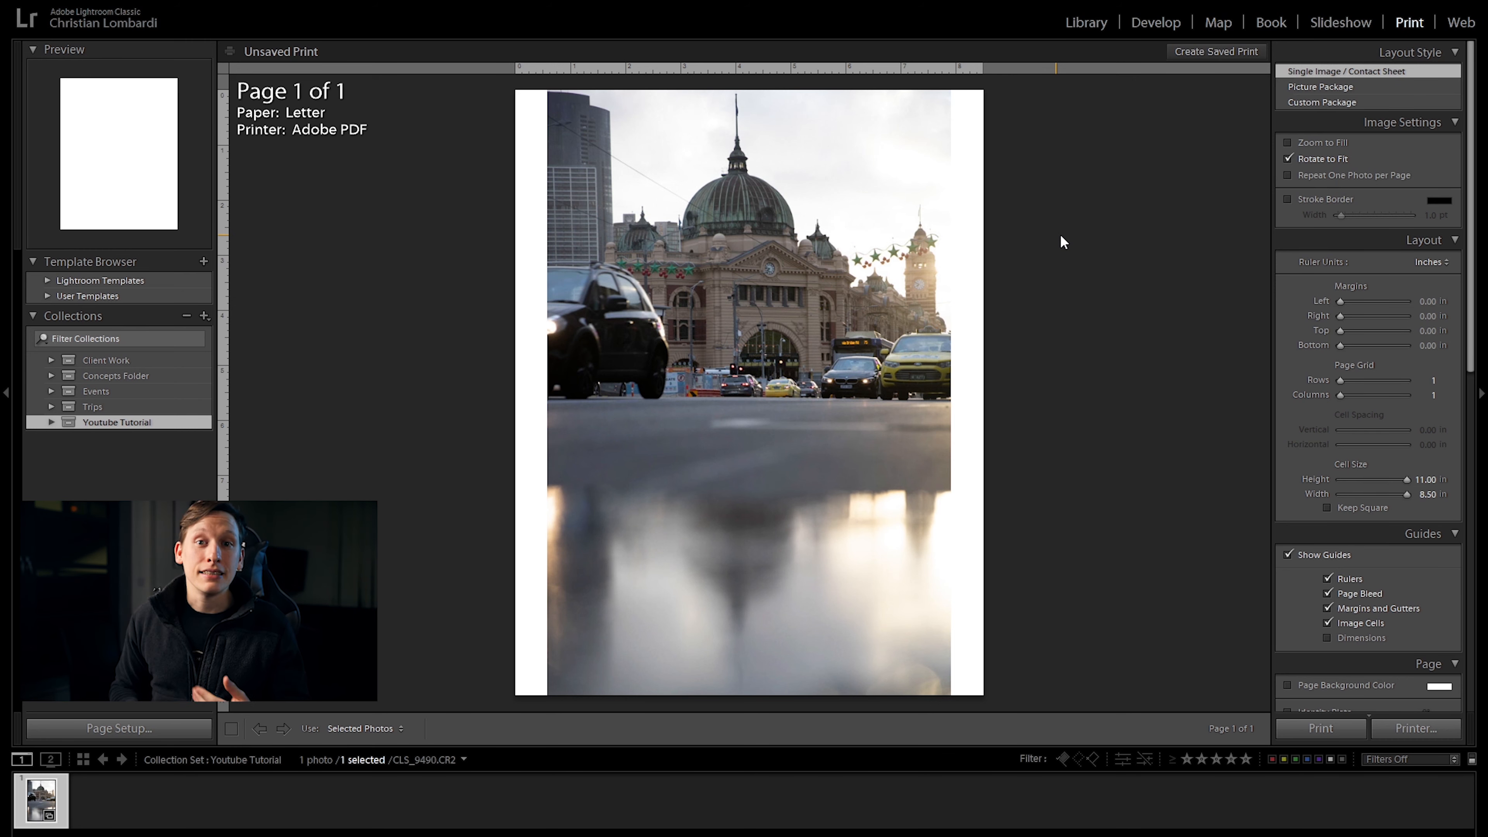
click(1417, 70)
key(ctrl+alt+7)
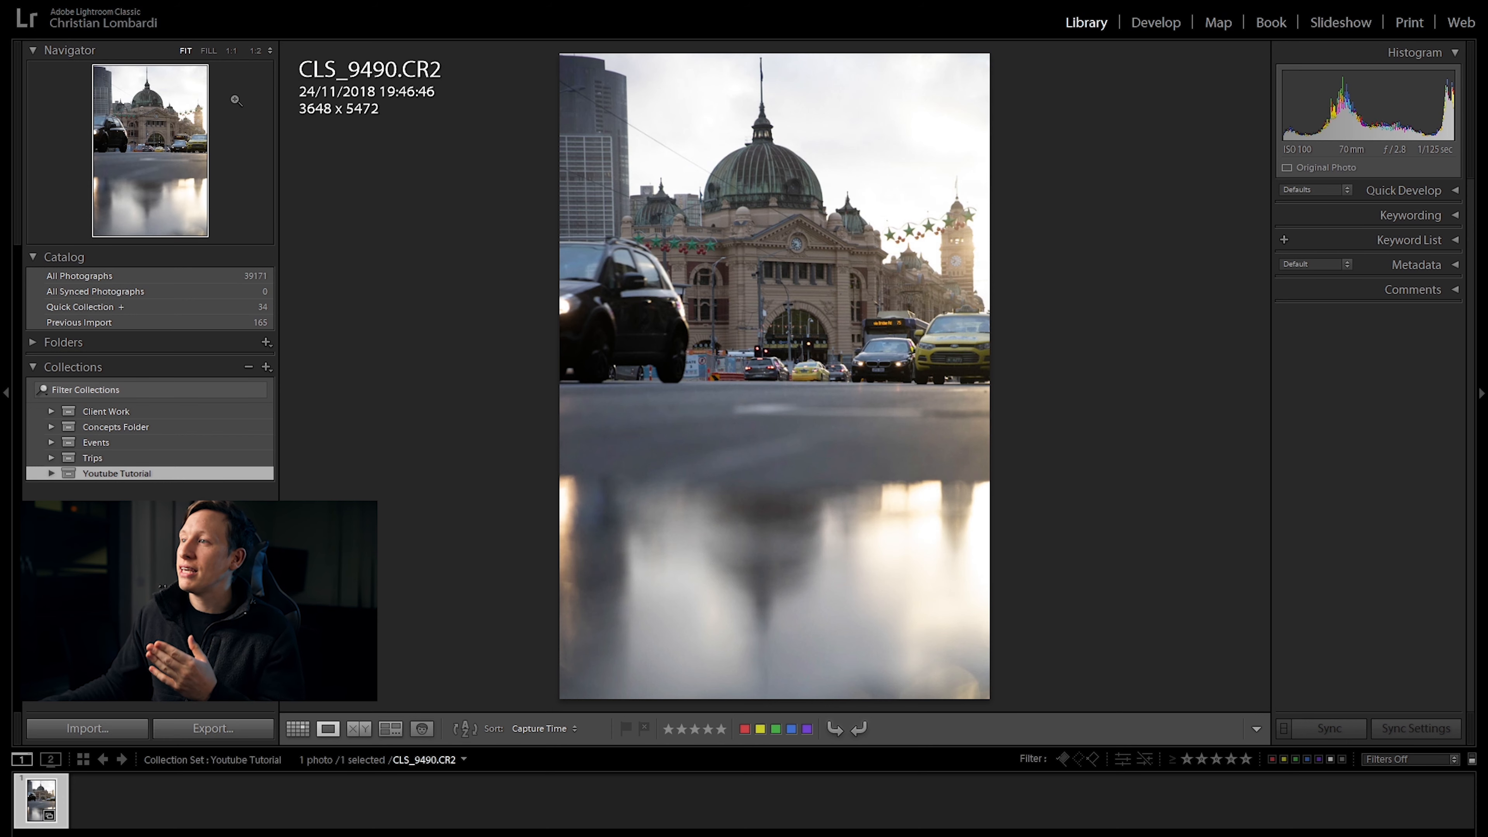
- Inspect the photo in the Library at Fill, 1:1 and 1:2 zoom, covering the cars and the station facade
click(210, 53)
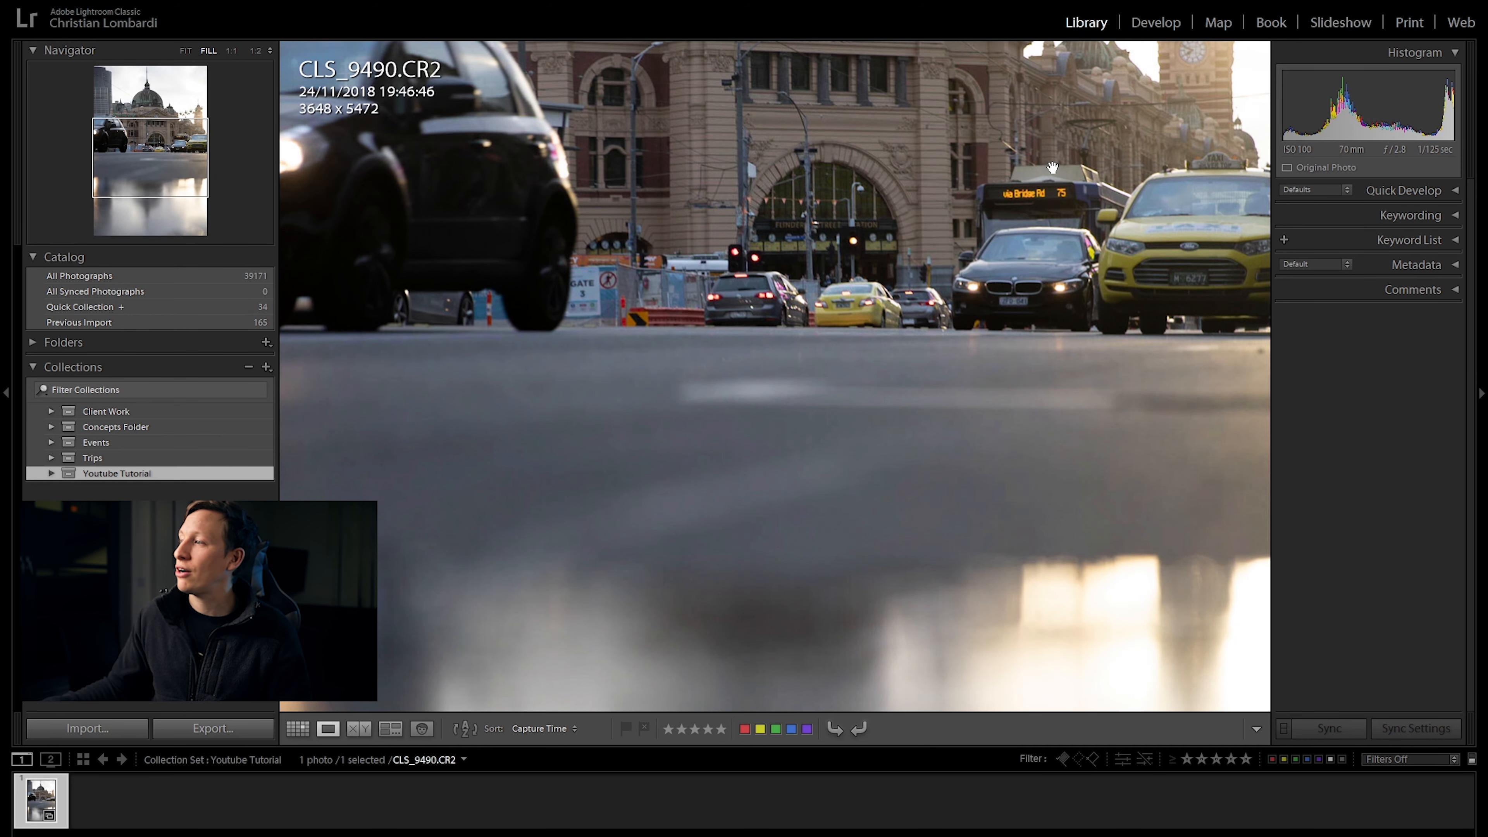
click(232, 50)
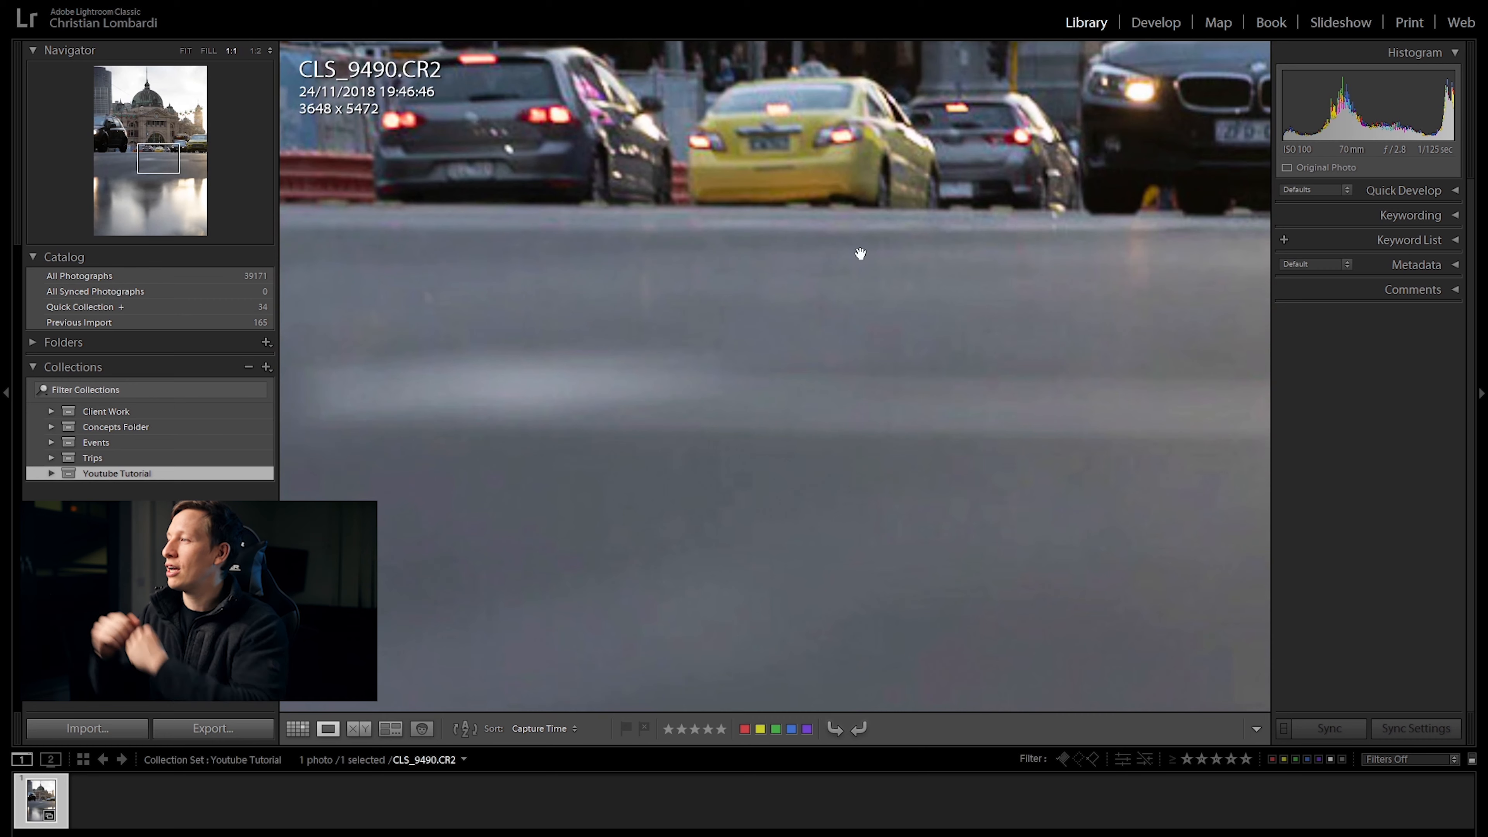
click(258, 50)
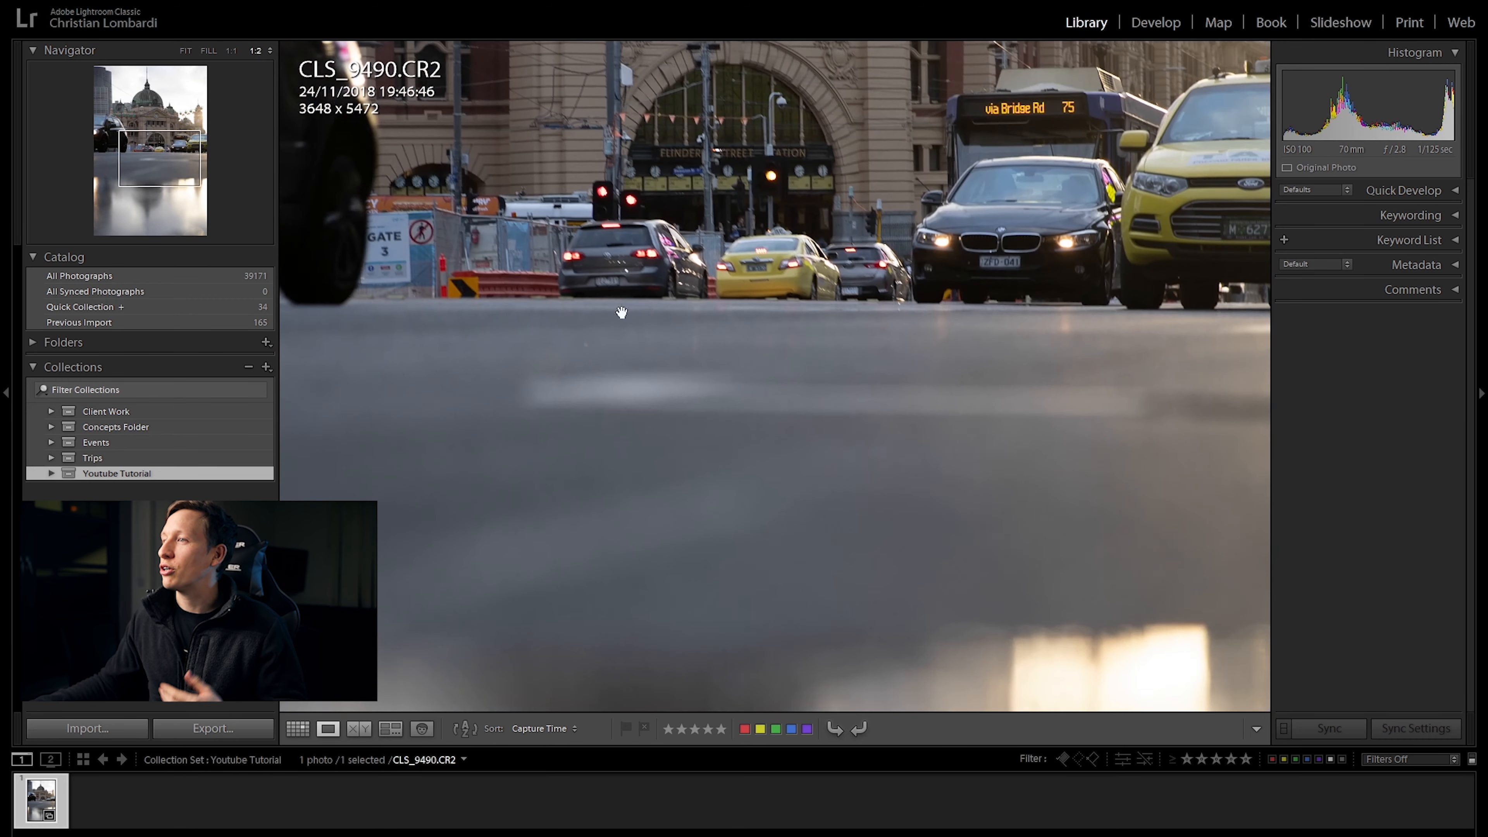
drag(814, 328, 774, 393)
drag(601, 295, 791, 445)
drag(657, 335, 796, 262)
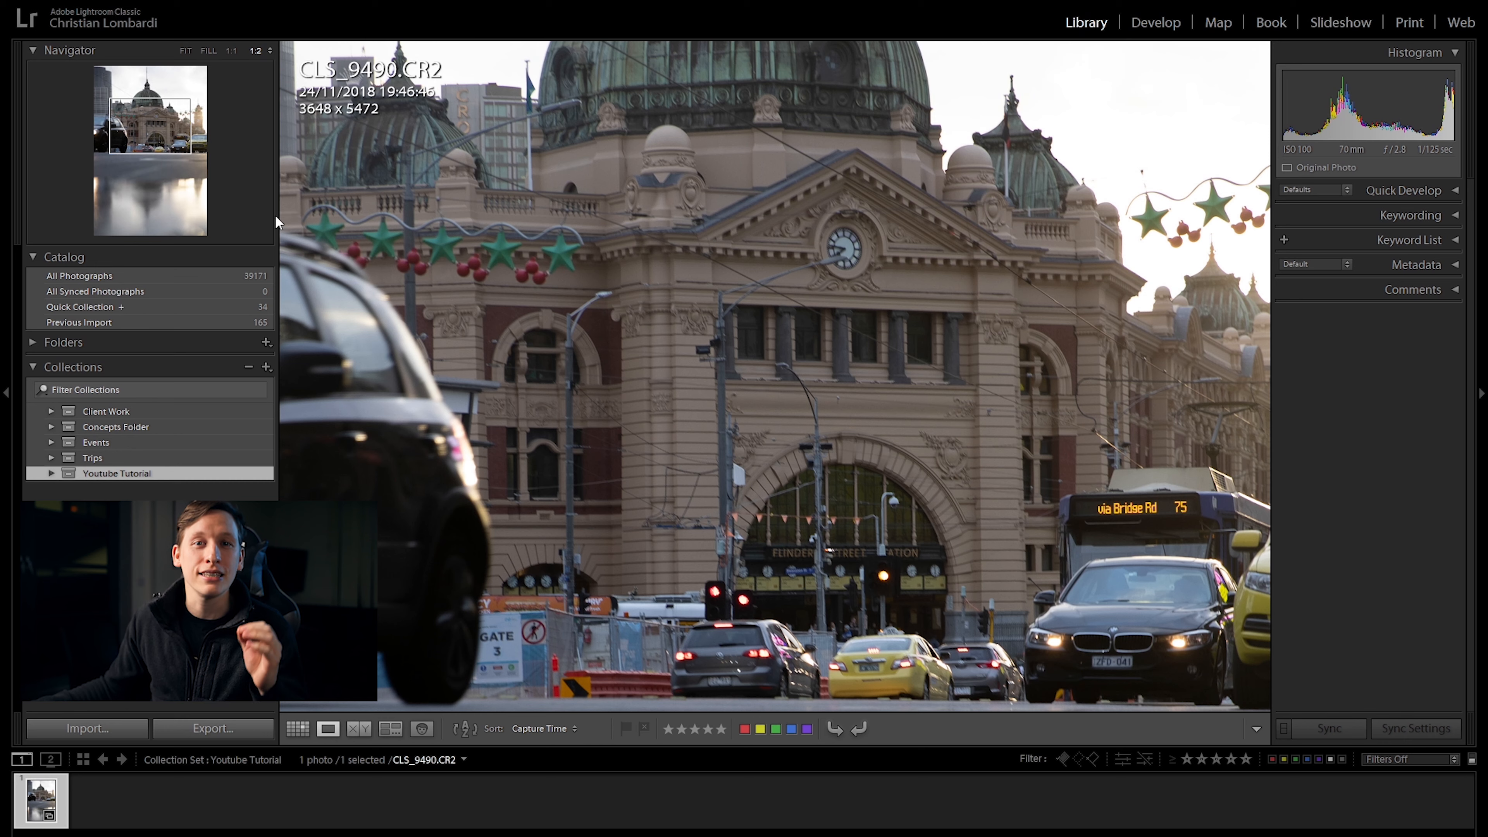
click(179, 51)
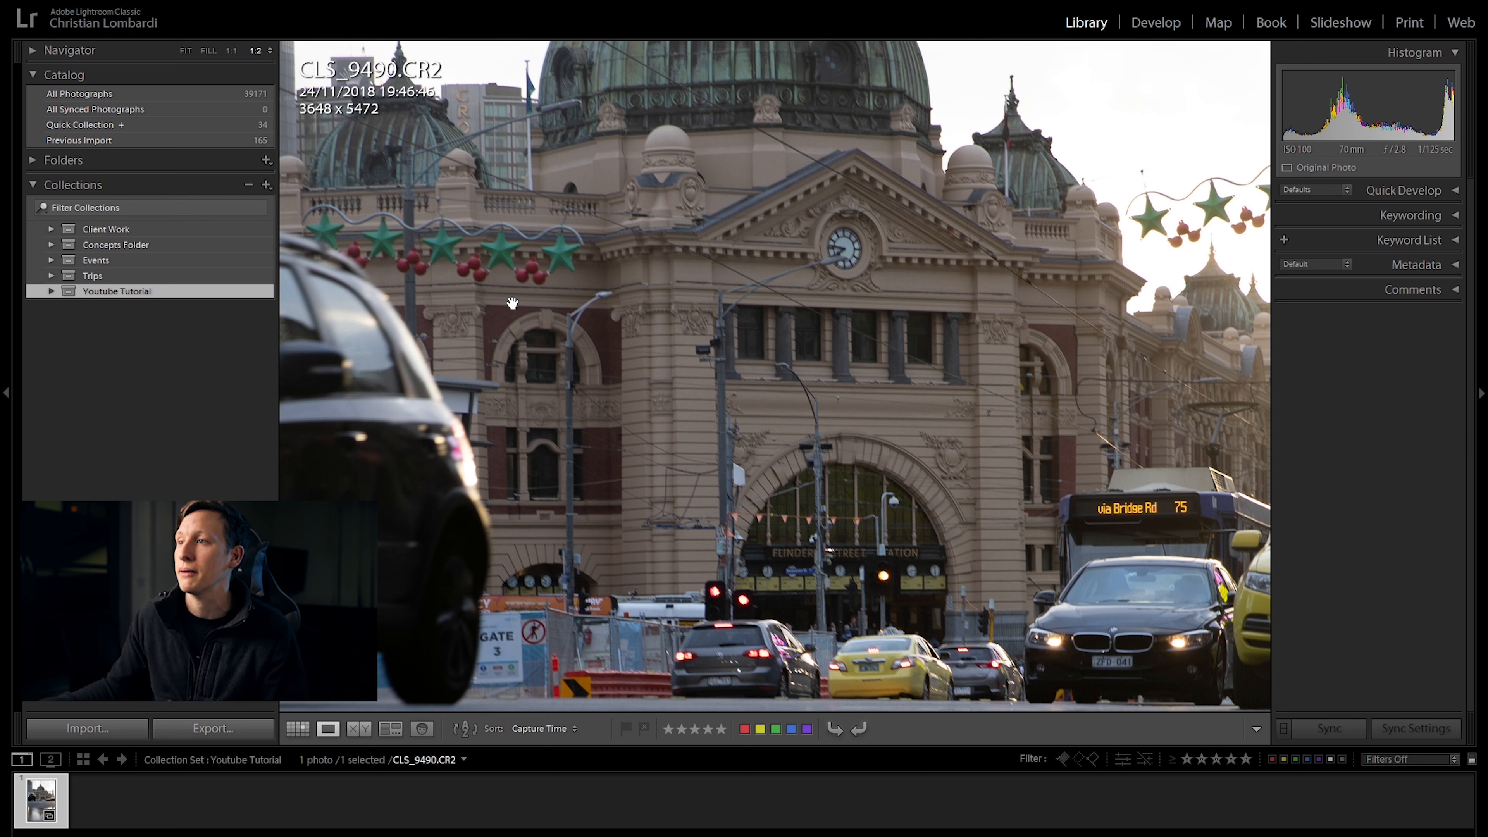
- View the catalog's All Synced Photographs, Quick Collection and Previous Import groups in turn
click(225, 112)
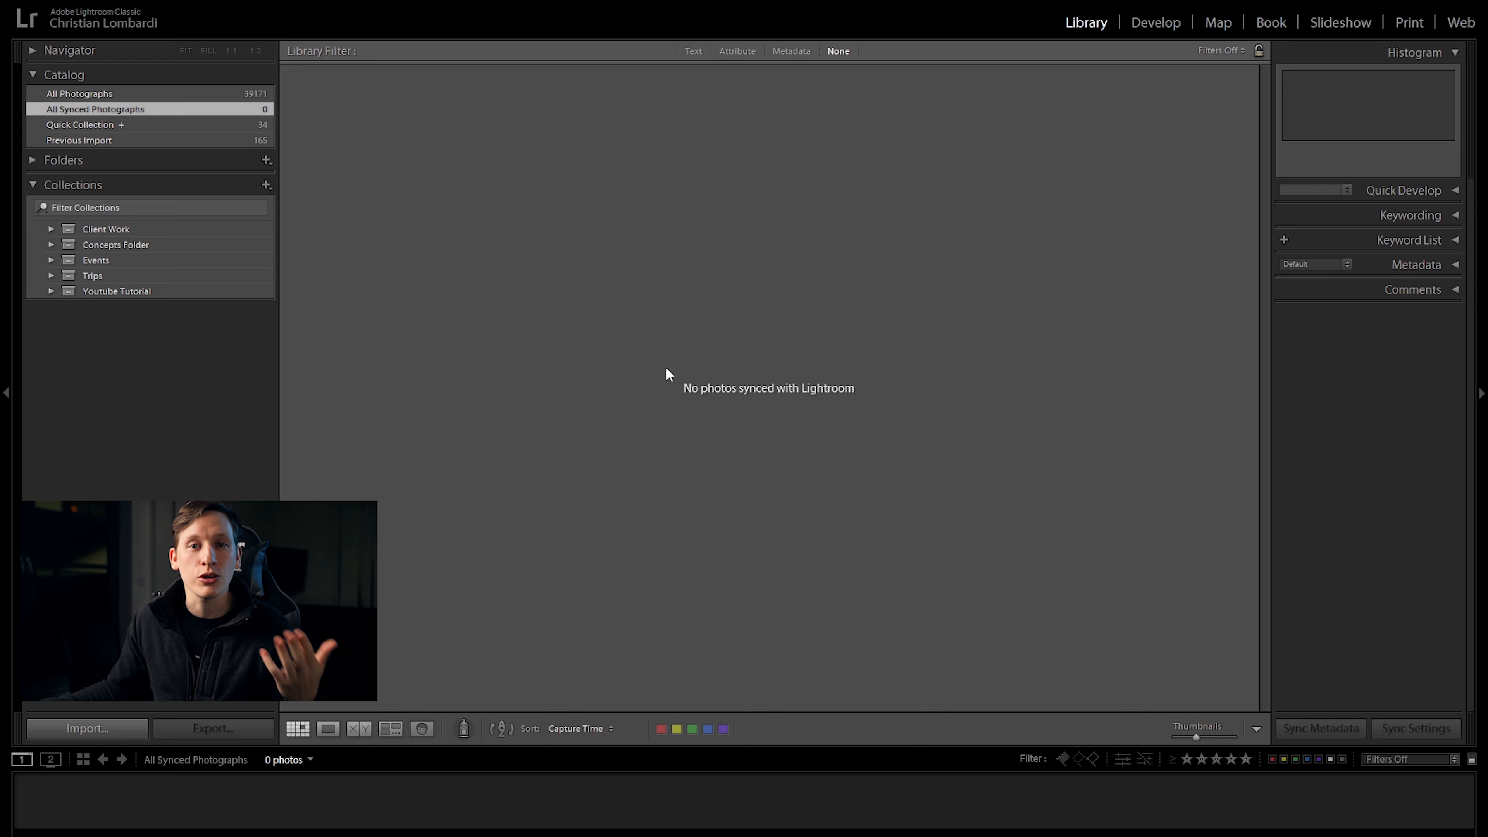
click(154, 125)
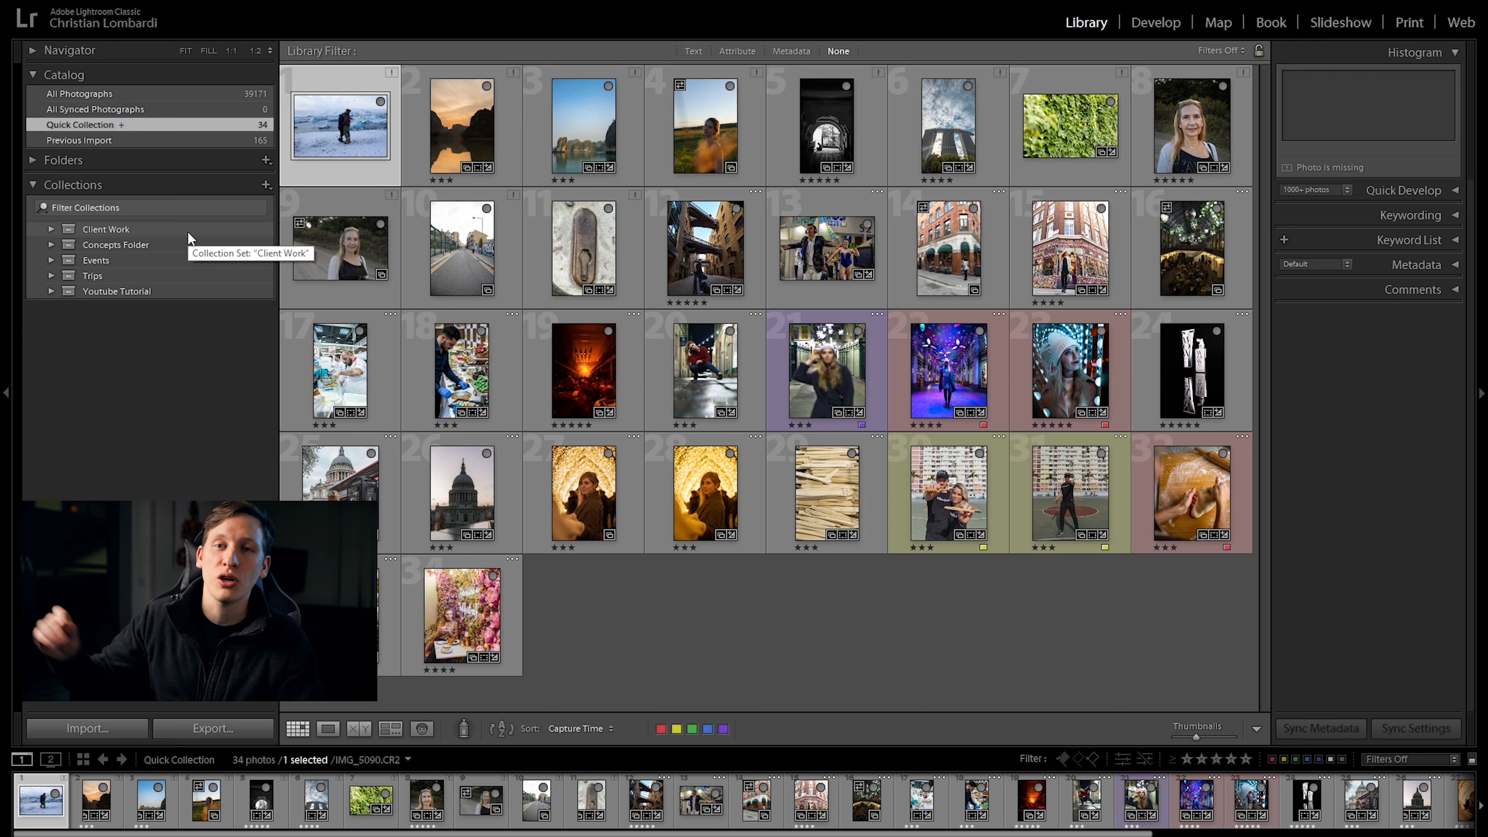
click(214, 144)
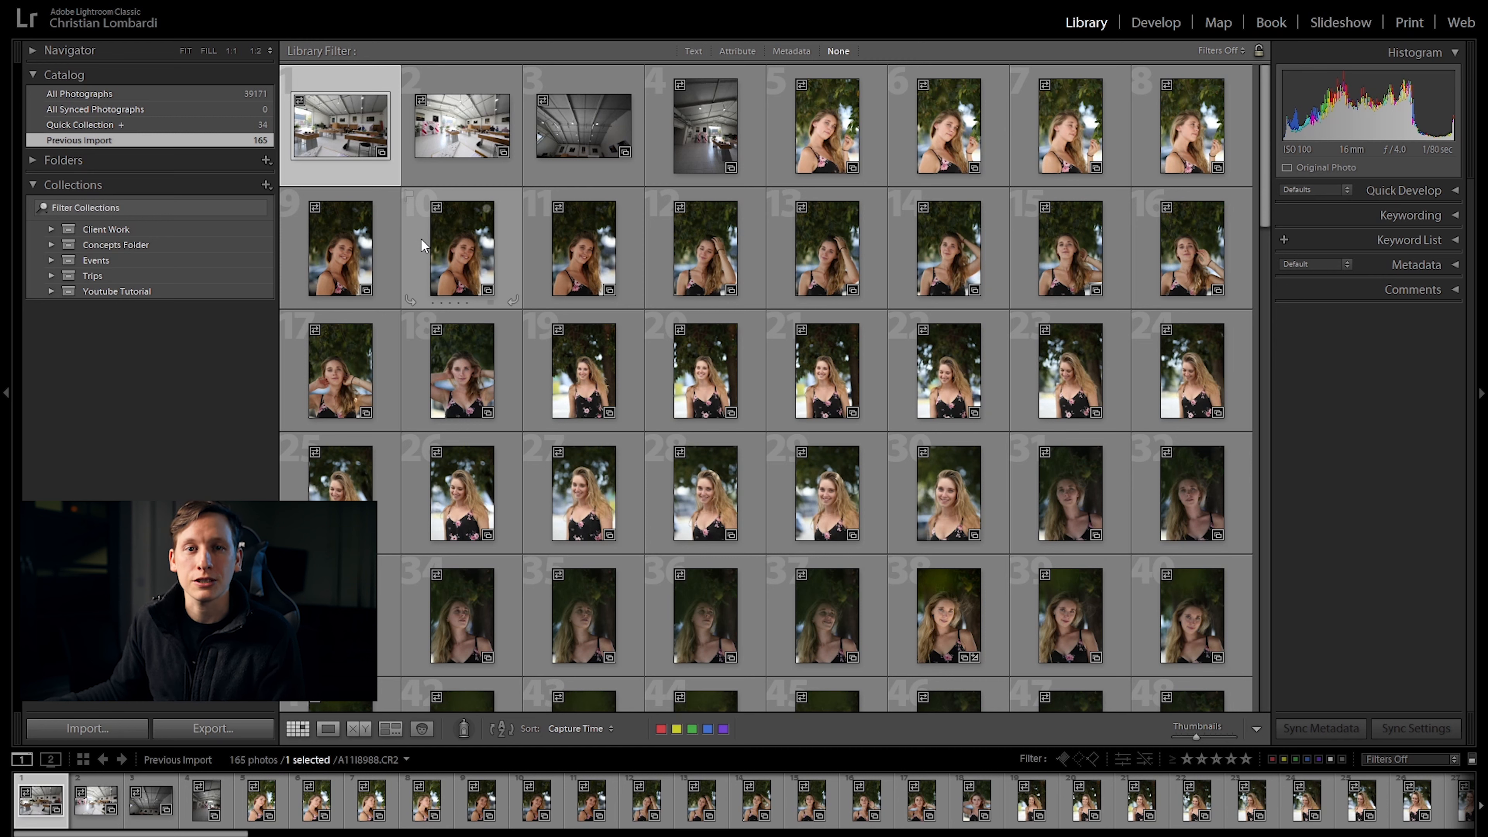
- Collapse the Catalog section and look through the drives and folders listed under Folders, leaving only the Collections list expanded
click(35, 74)
click(36, 99)
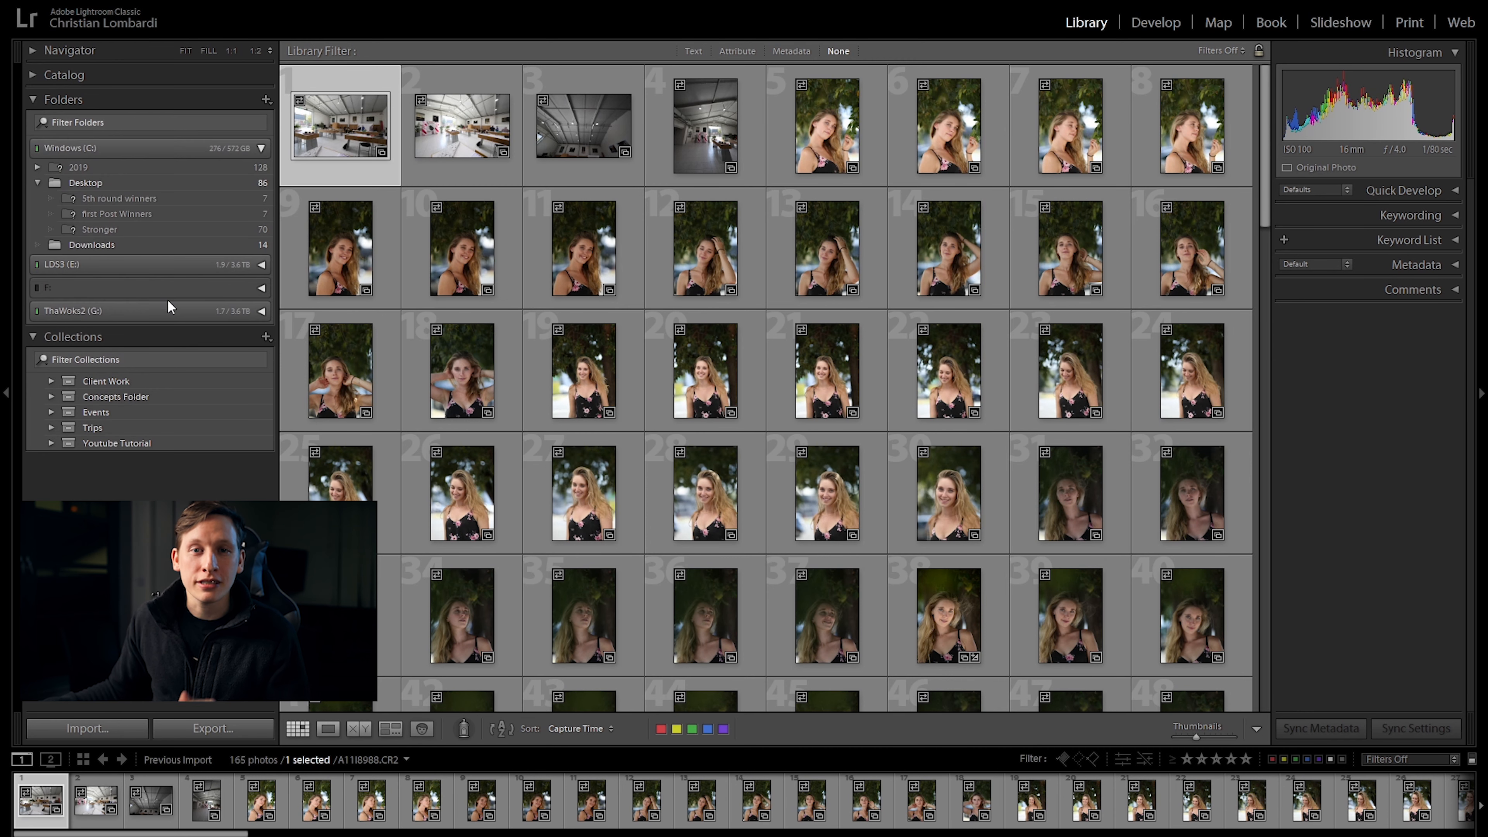
click(205, 100)
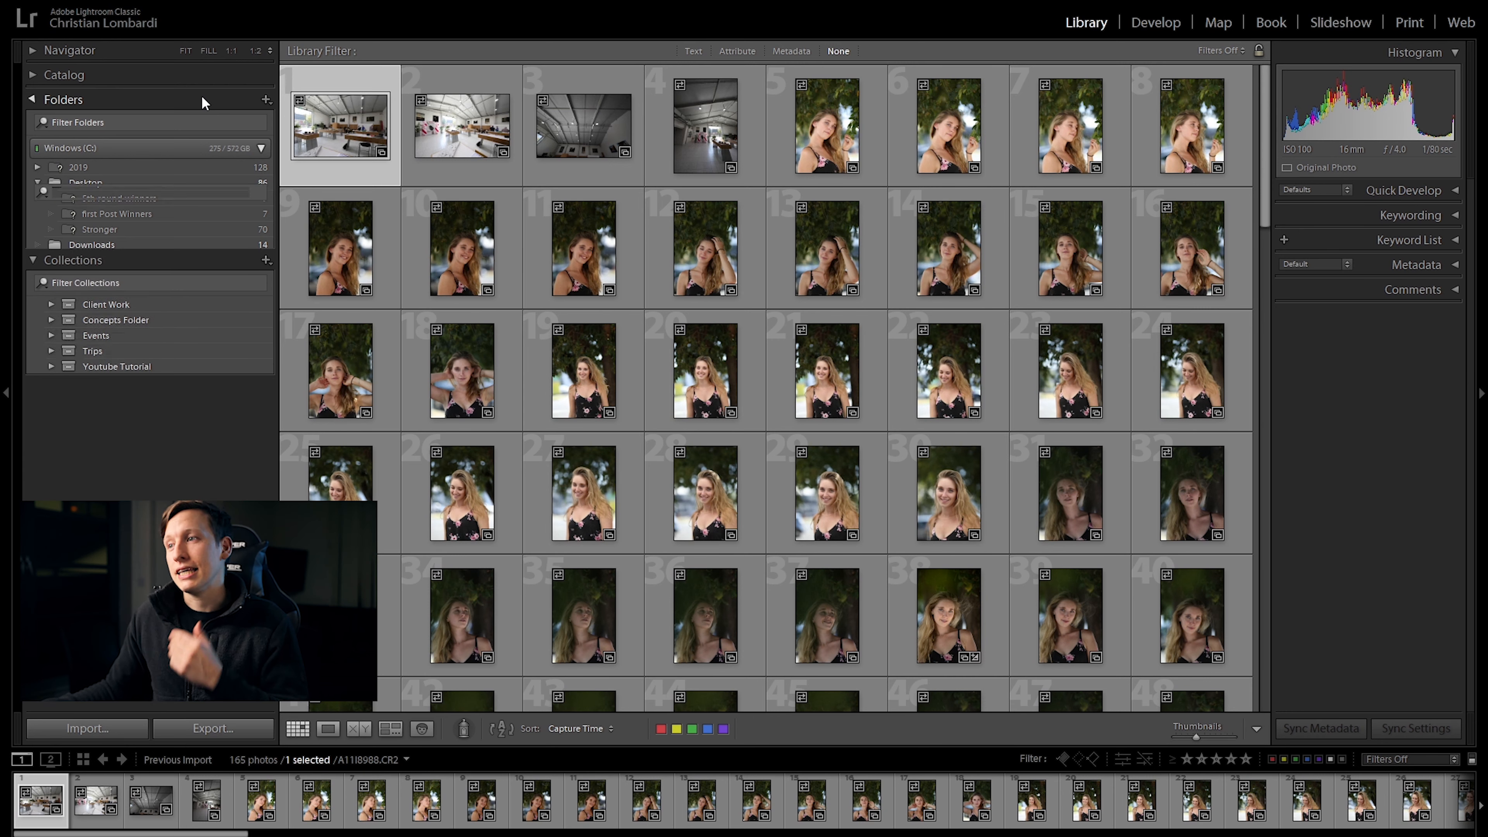
click(73, 120)
click(74, 120)
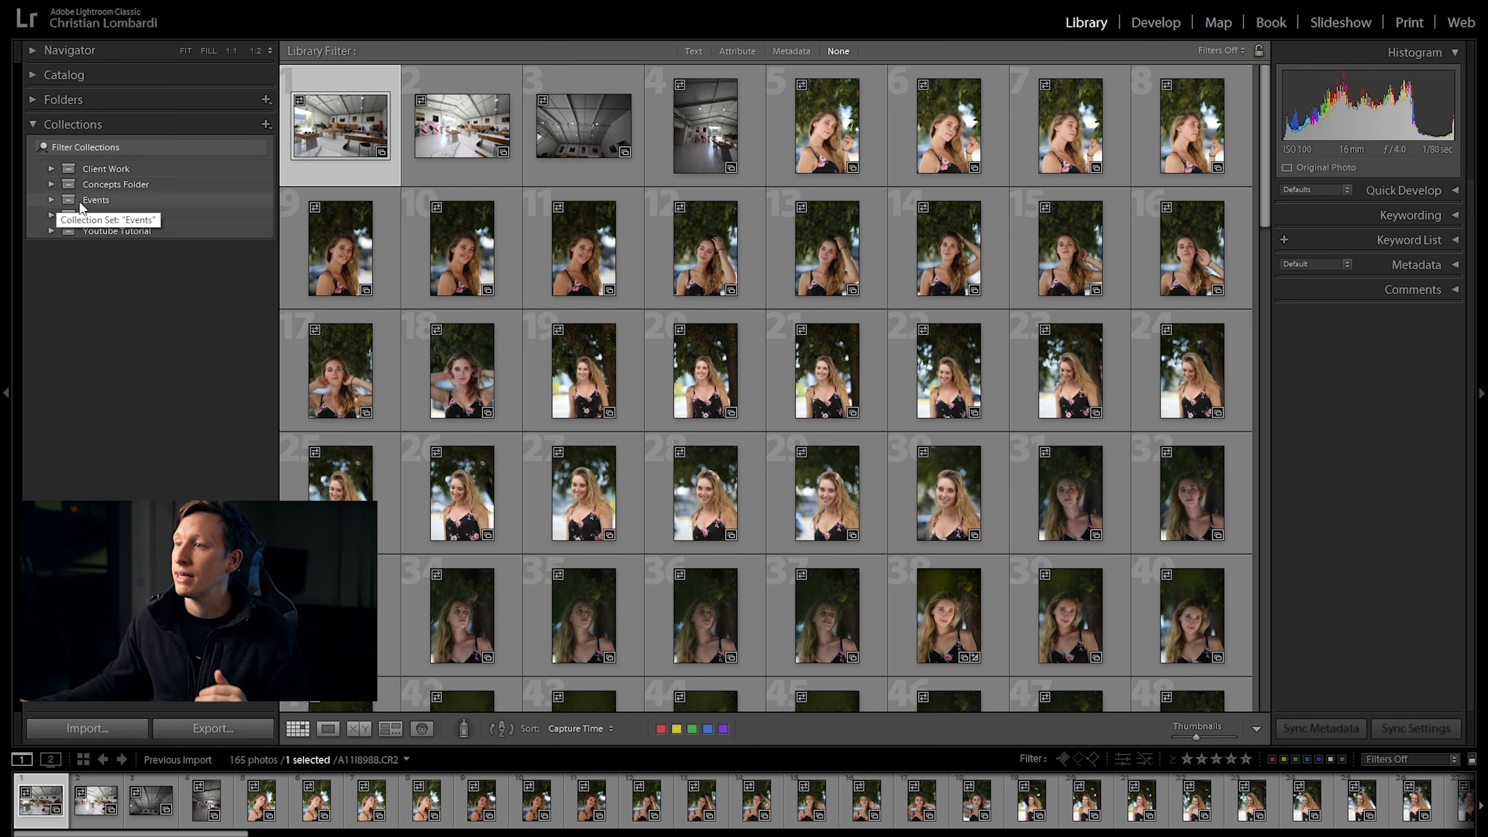
- Expand the Trips collection set and look inside its UAE and Spain sets
click(53, 215)
right_click(86, 217)
key(Escape)
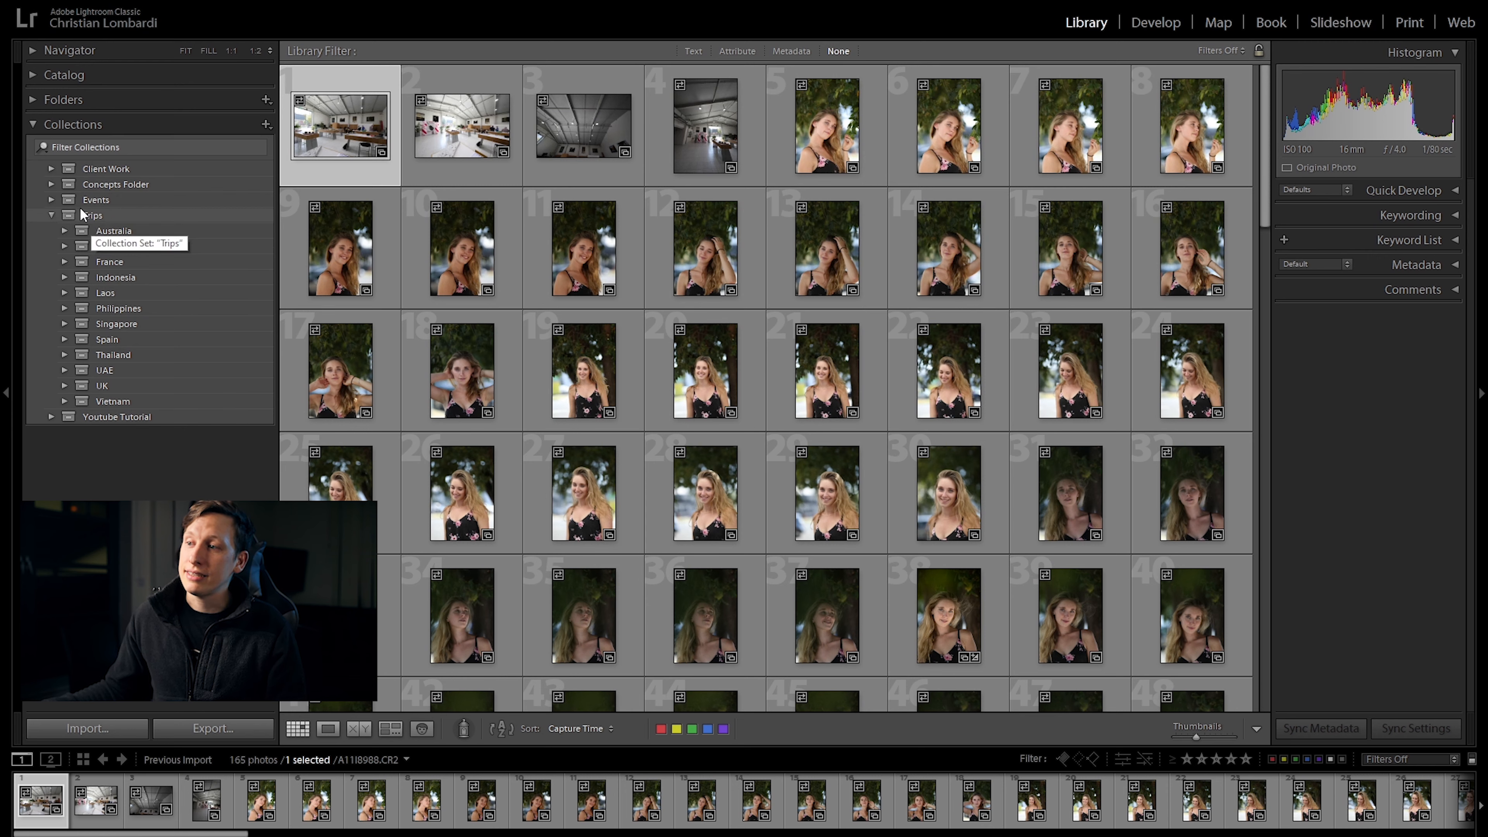
click(65, 369)
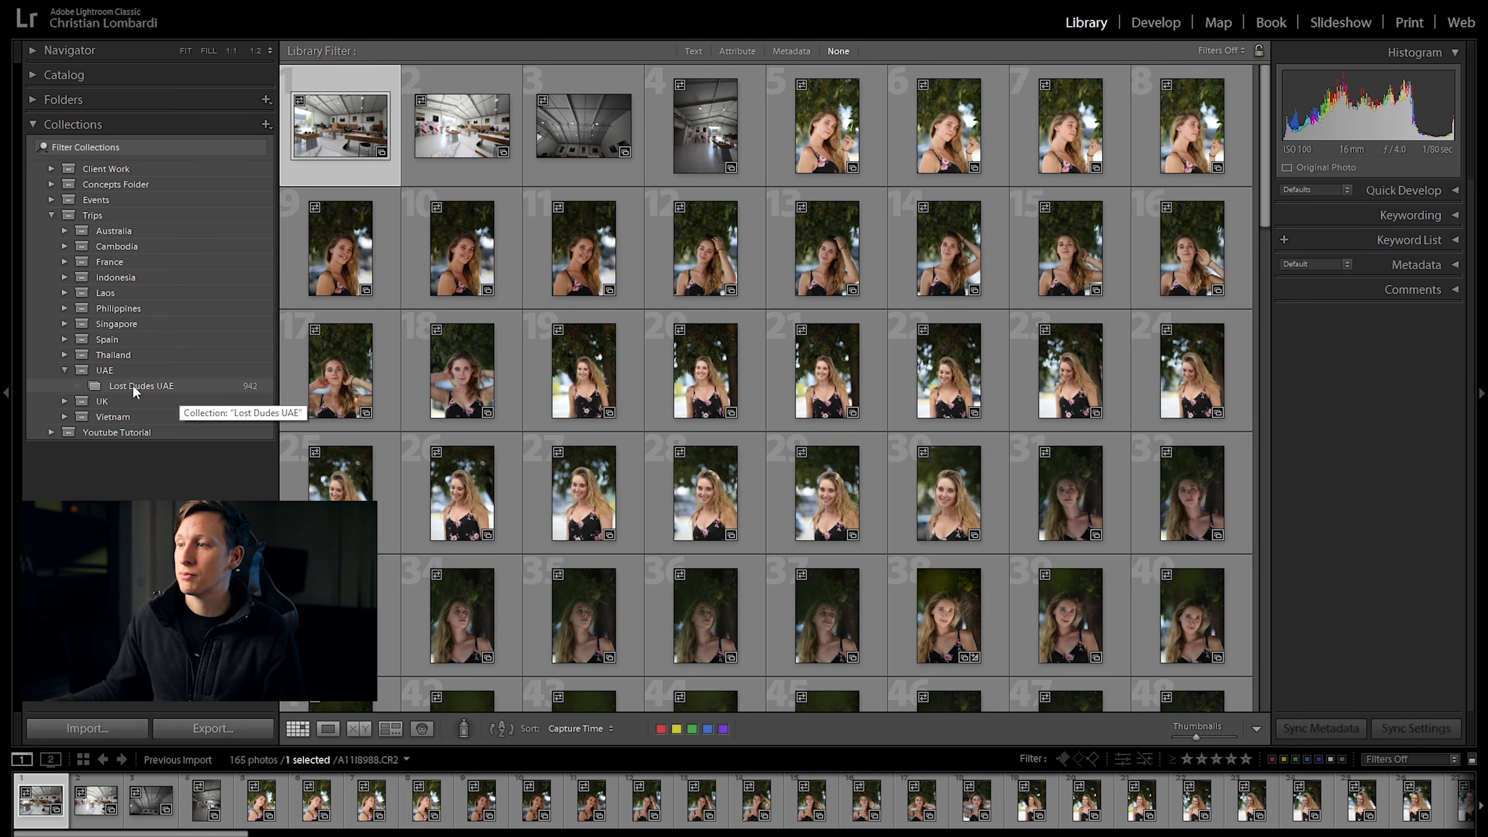
click(104, 370)
click(64, 369)
click(65, 340)
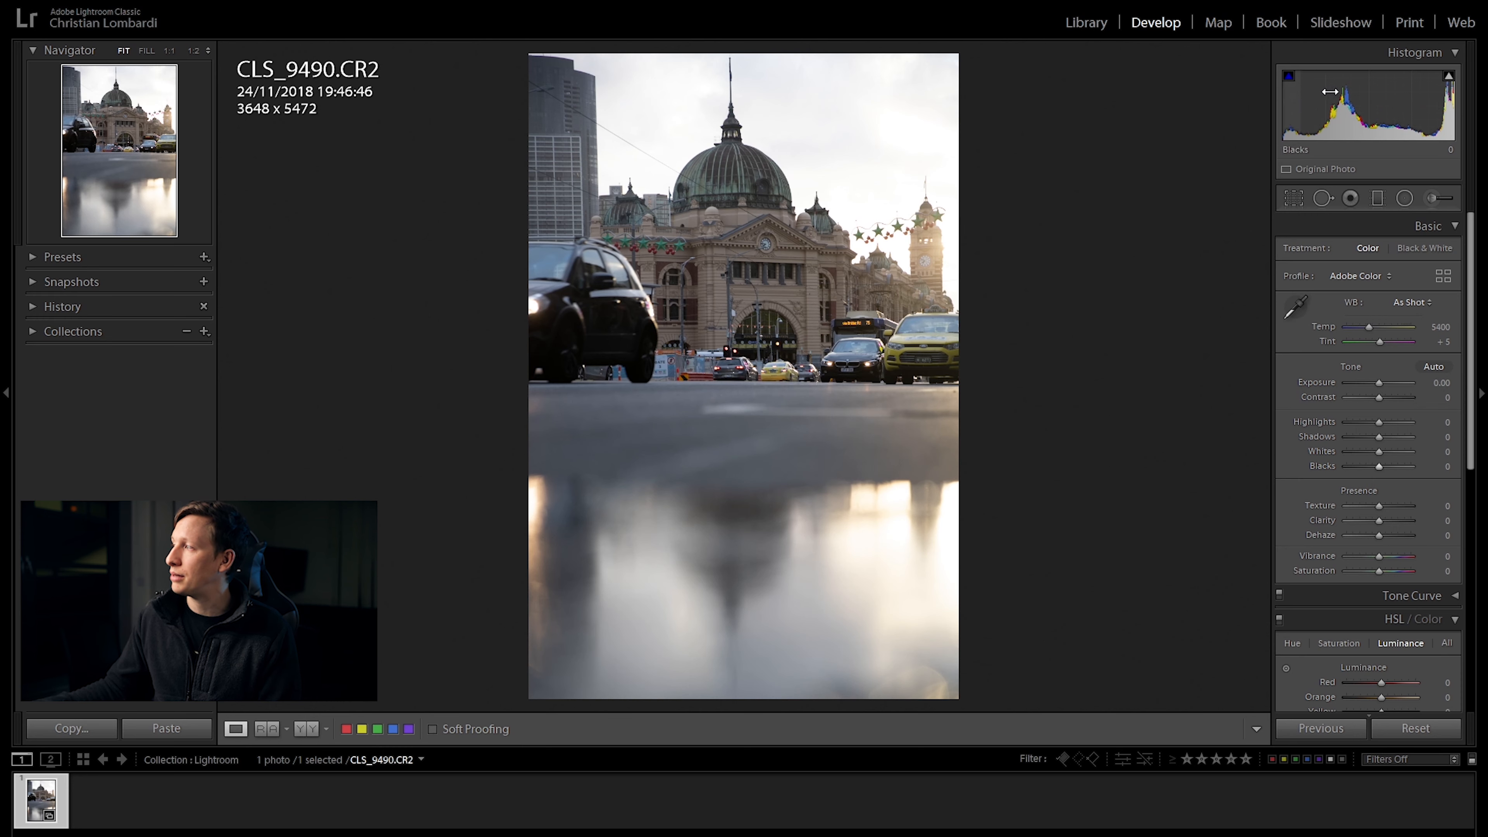
- Try adjusting the photo's Temp and Tint in Develop, reset both, and look through the white balance presets
mouse_move(1372, 105)
mouse_down()
mouse_move(1342, 106)
mouse_move(1377, 105)
mouse_up()
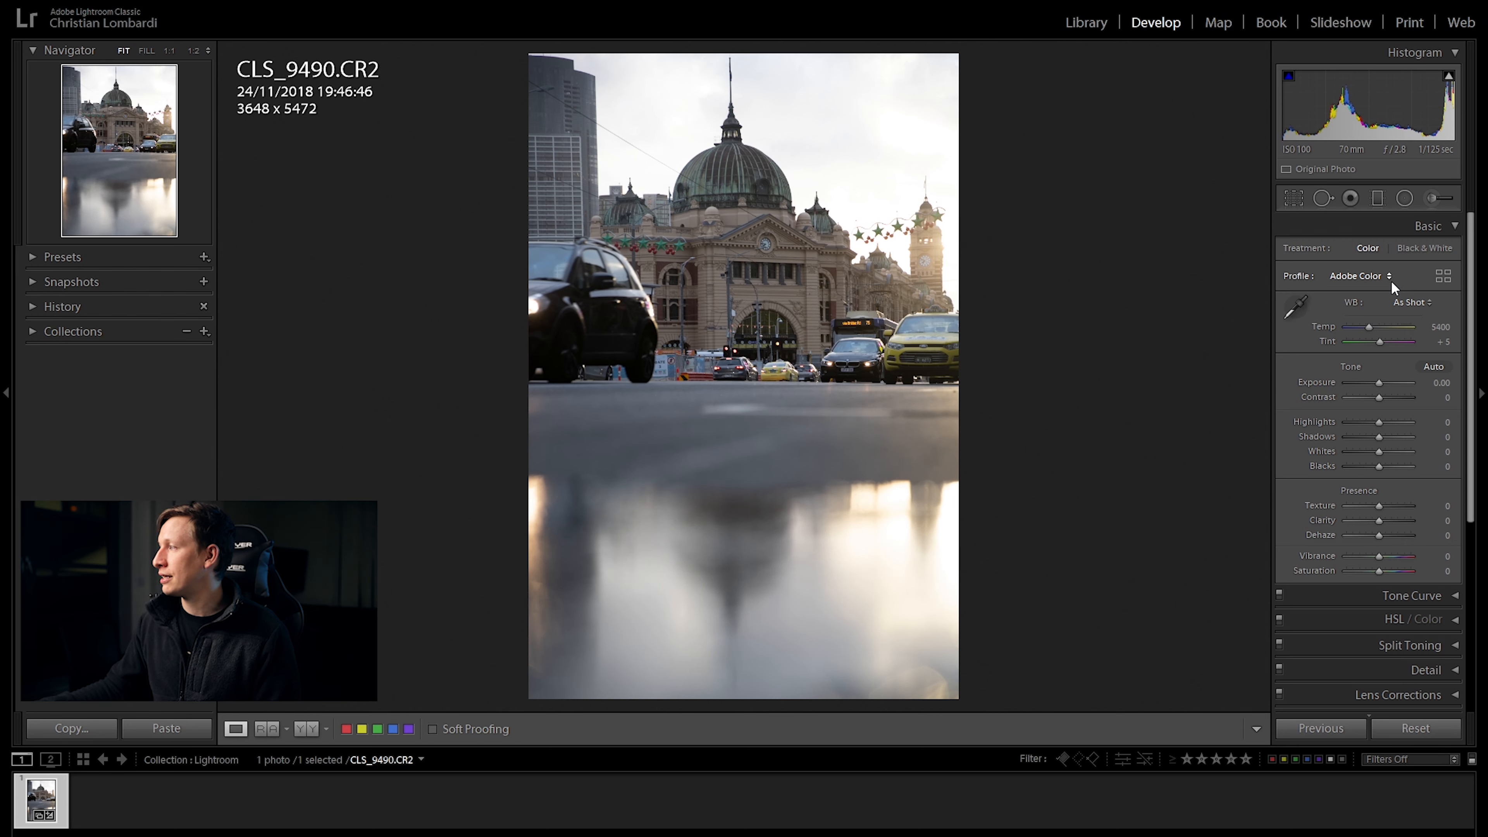
mouse_move(1372, 327)
mouse_down()
mouse_move(1414, 326)
mouse_move(1333, 333)
mouse_move(1401, 342)
mouse_move(1361, 342)
mouse_move(1370, 327)
mouse_up()
double_click(1333, 333)
double_click(1362, 342)
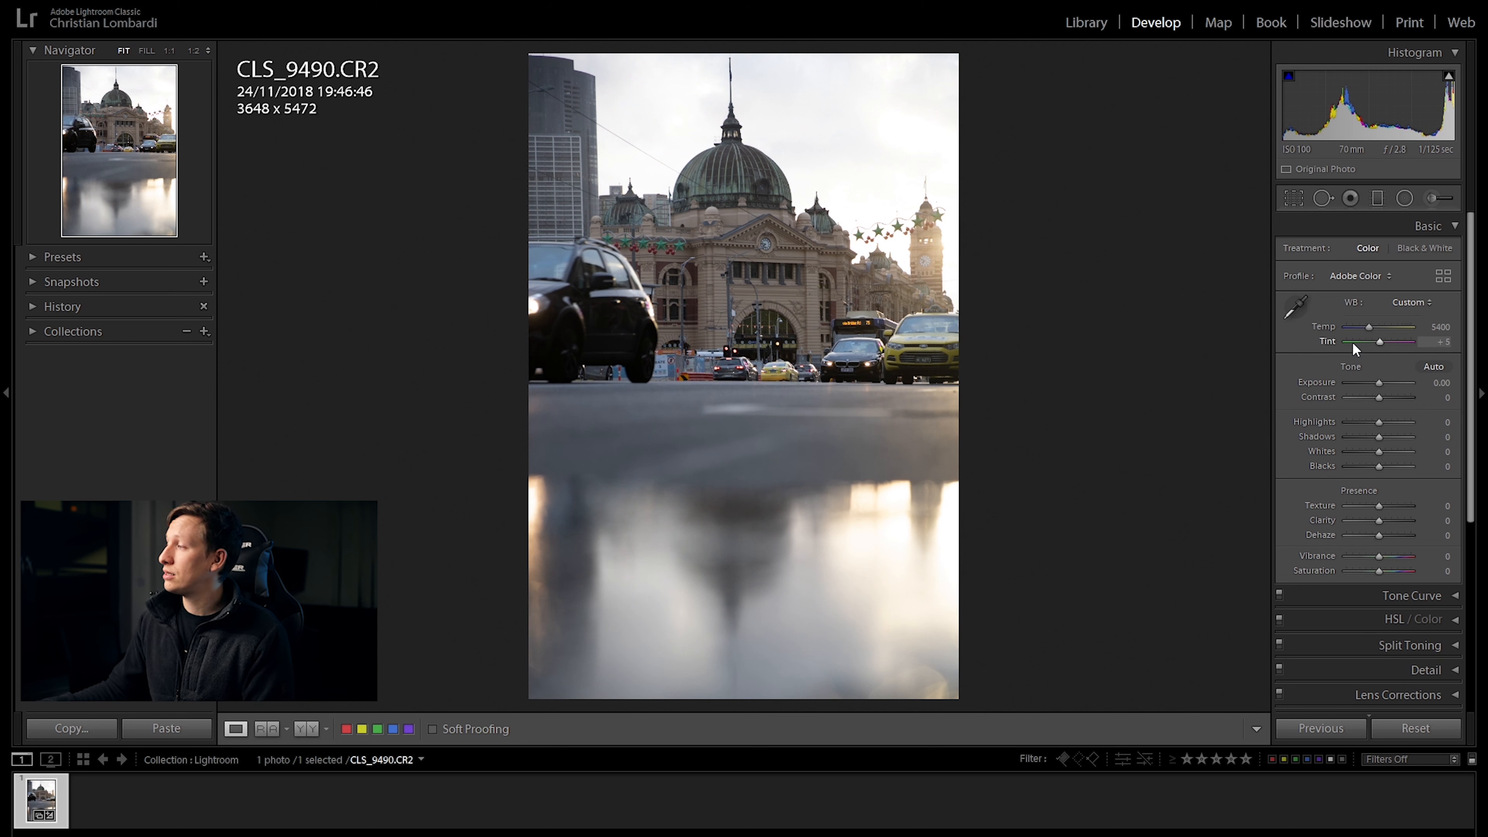
click(1410, 302)
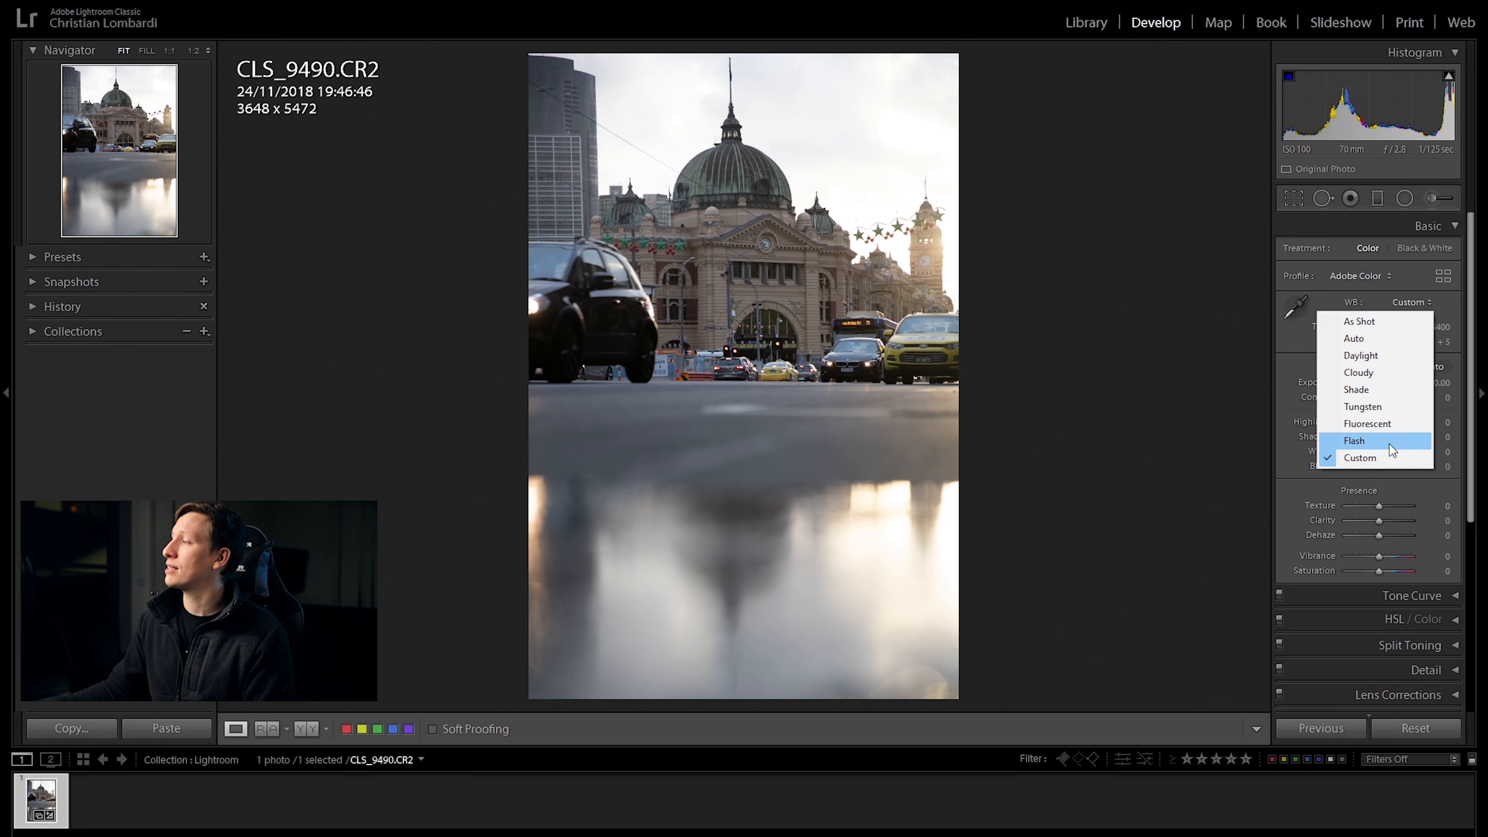
click(1444, 313)
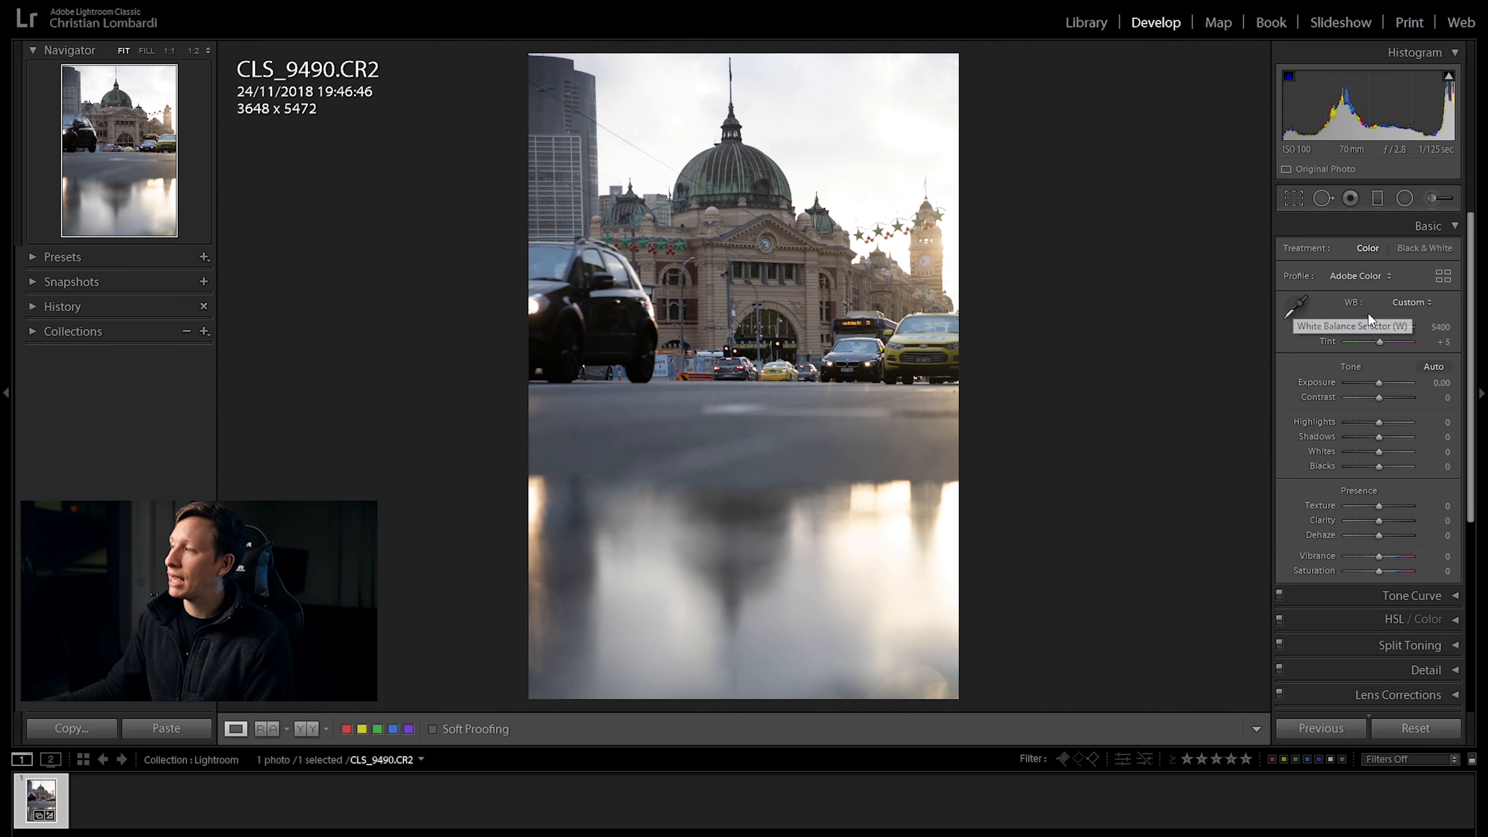
- Try setting the white balance from a neutral spot on the grey tower beside the station, and undo it
click(1298, 306)
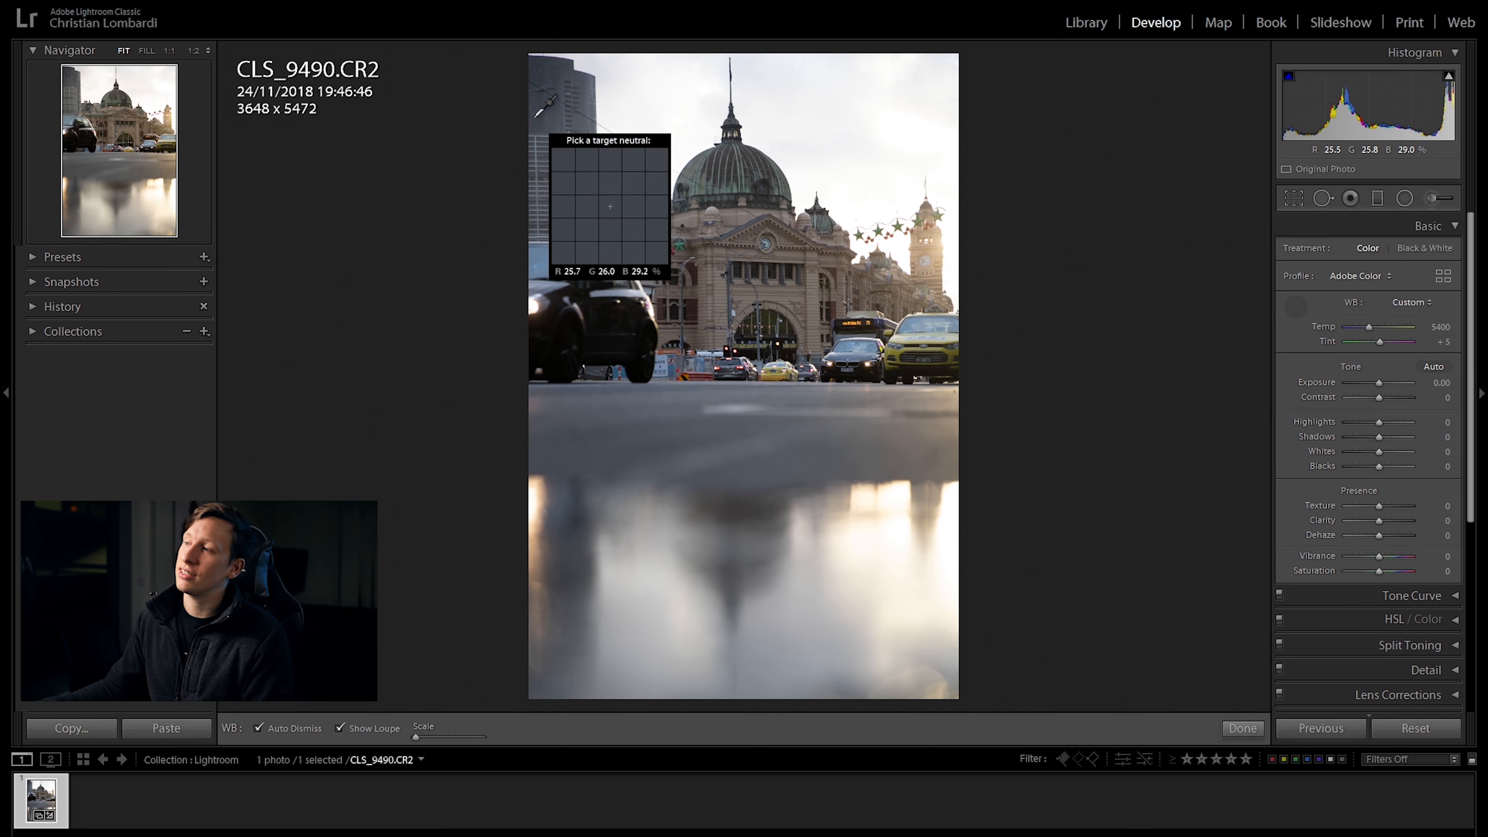
click(554, 124)
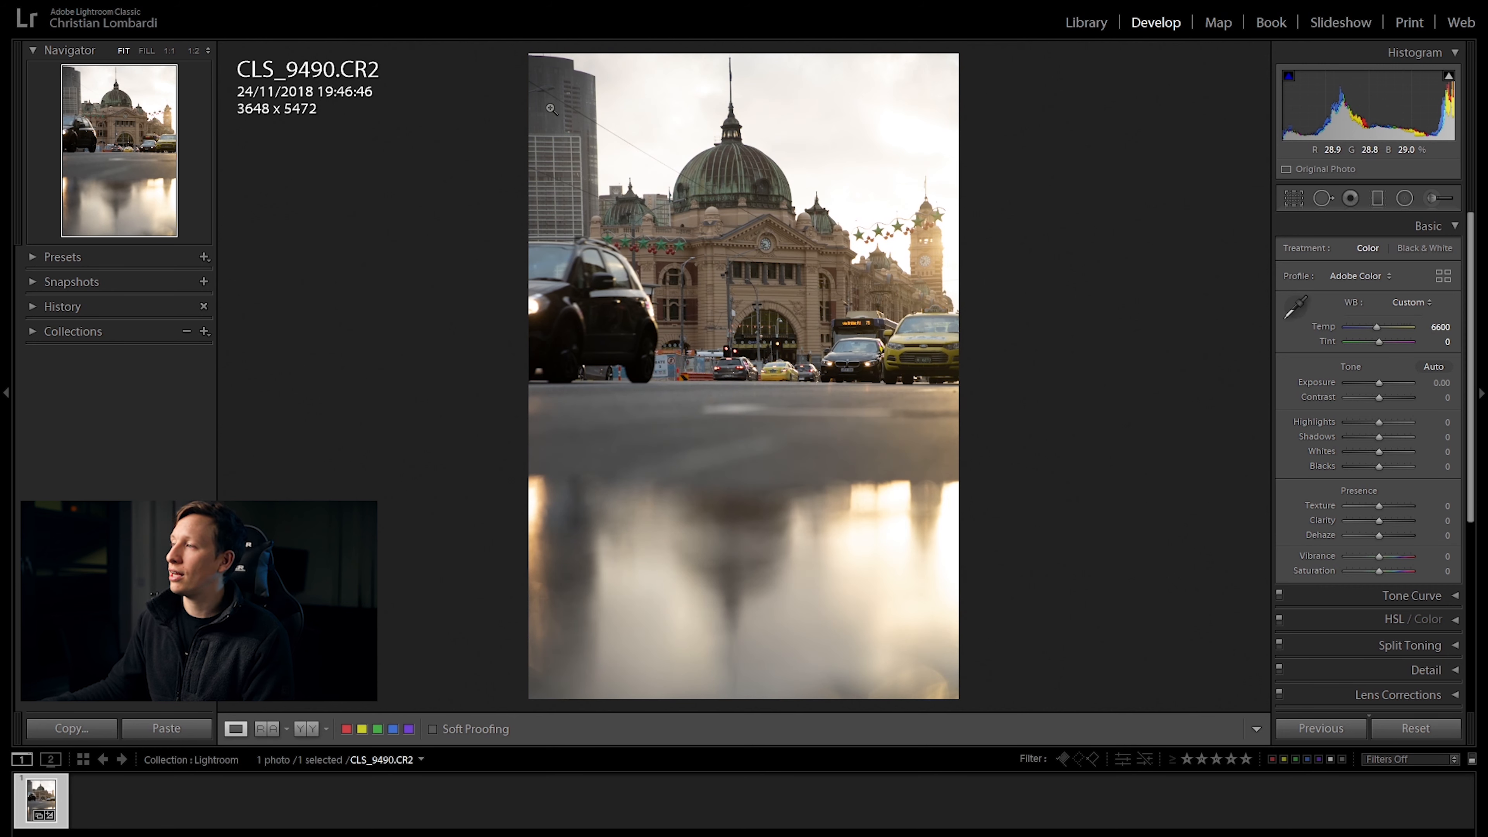
key(ctrl+z)
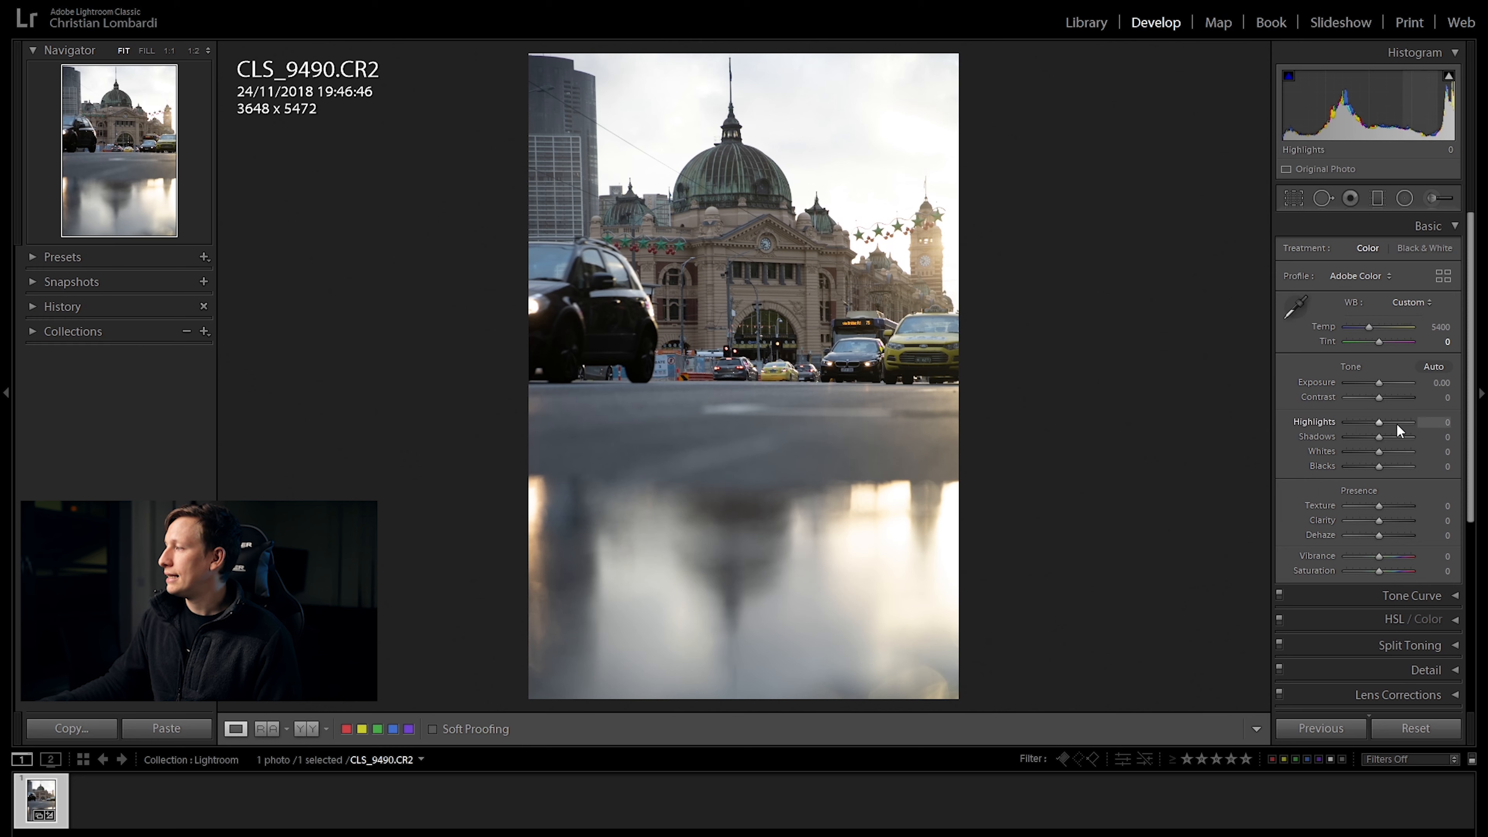
- Try raising Exposure, Contrast to +100 and +67, and Highlights on the station photo, resetting the sliders to 0
drag(1378, 390, 1415, 401)
double_click(1383, 383)
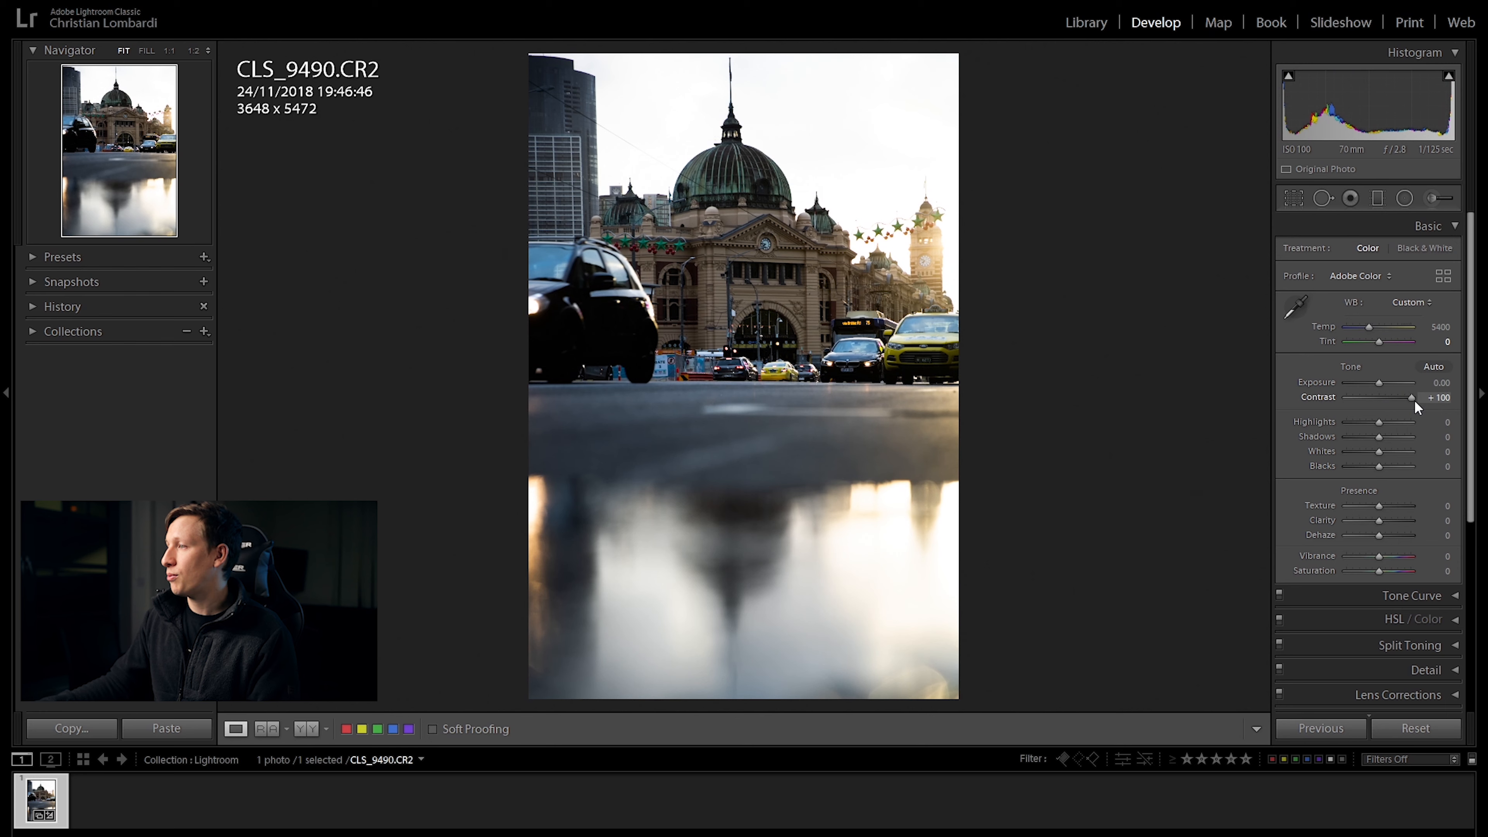
double_click(1406, 402)
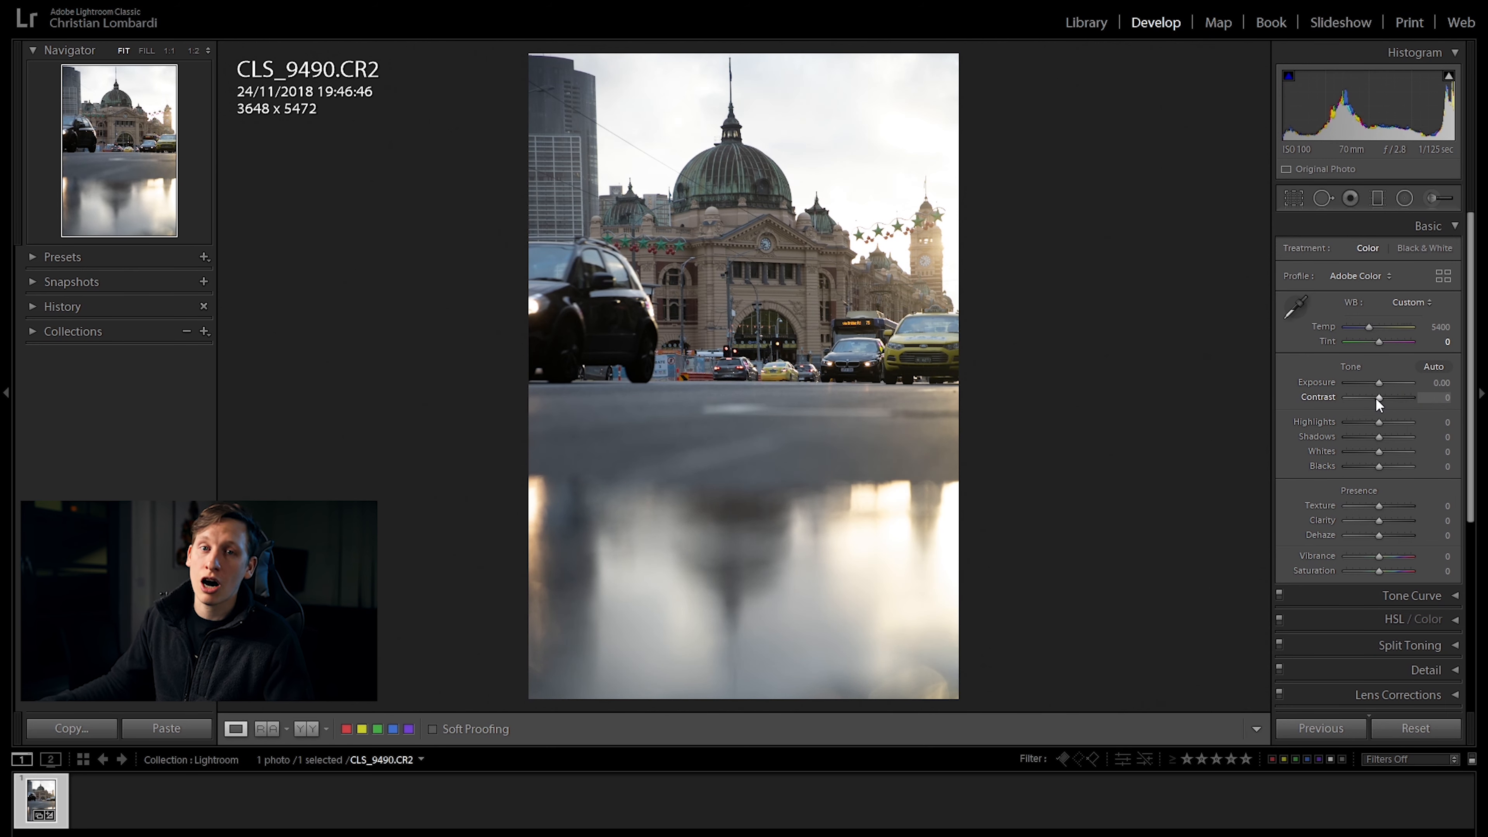
drag(1378, 399, 1404, 402)
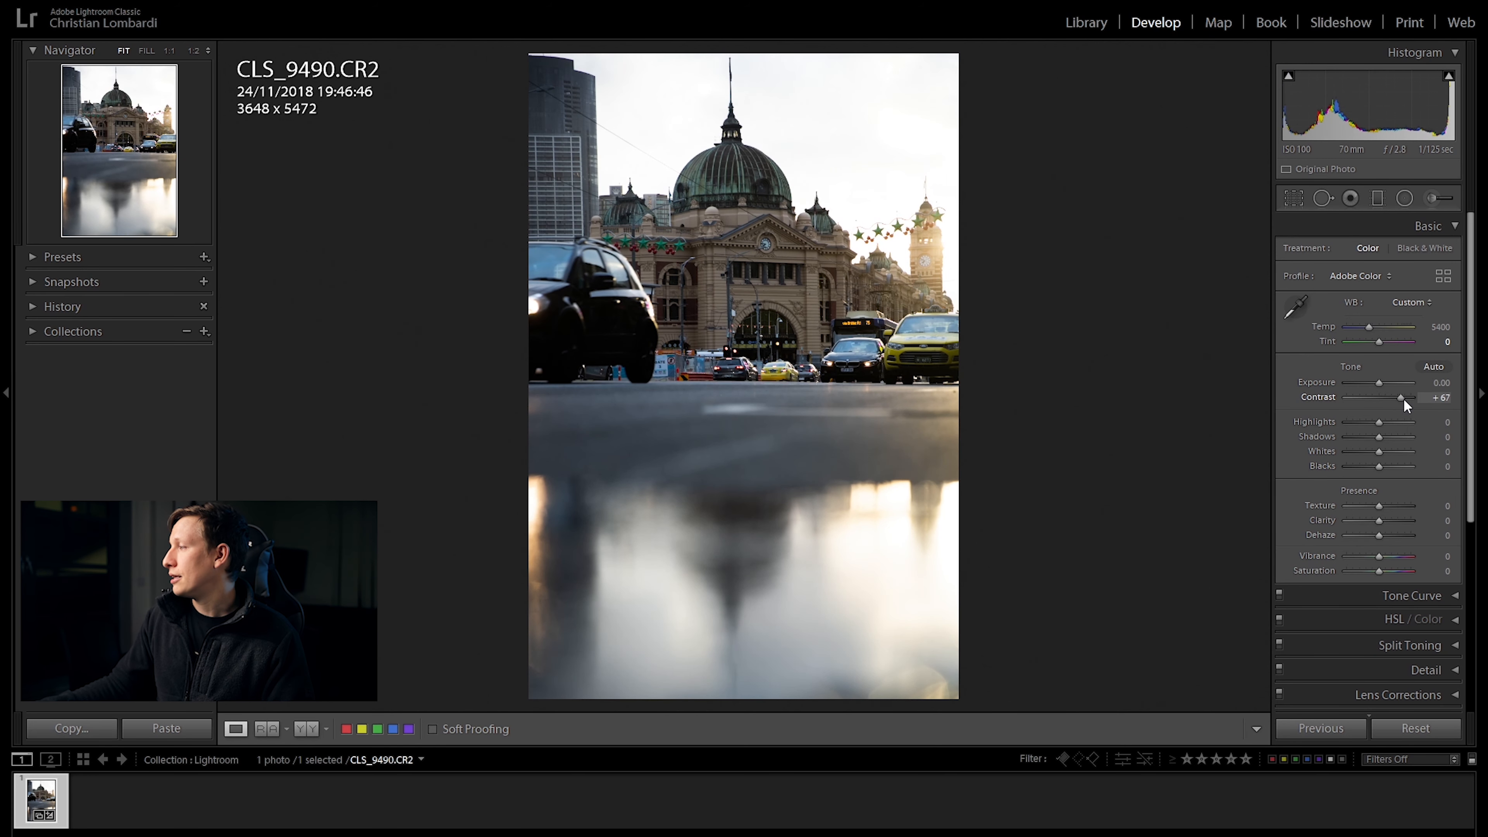
double_click(1400, 398)
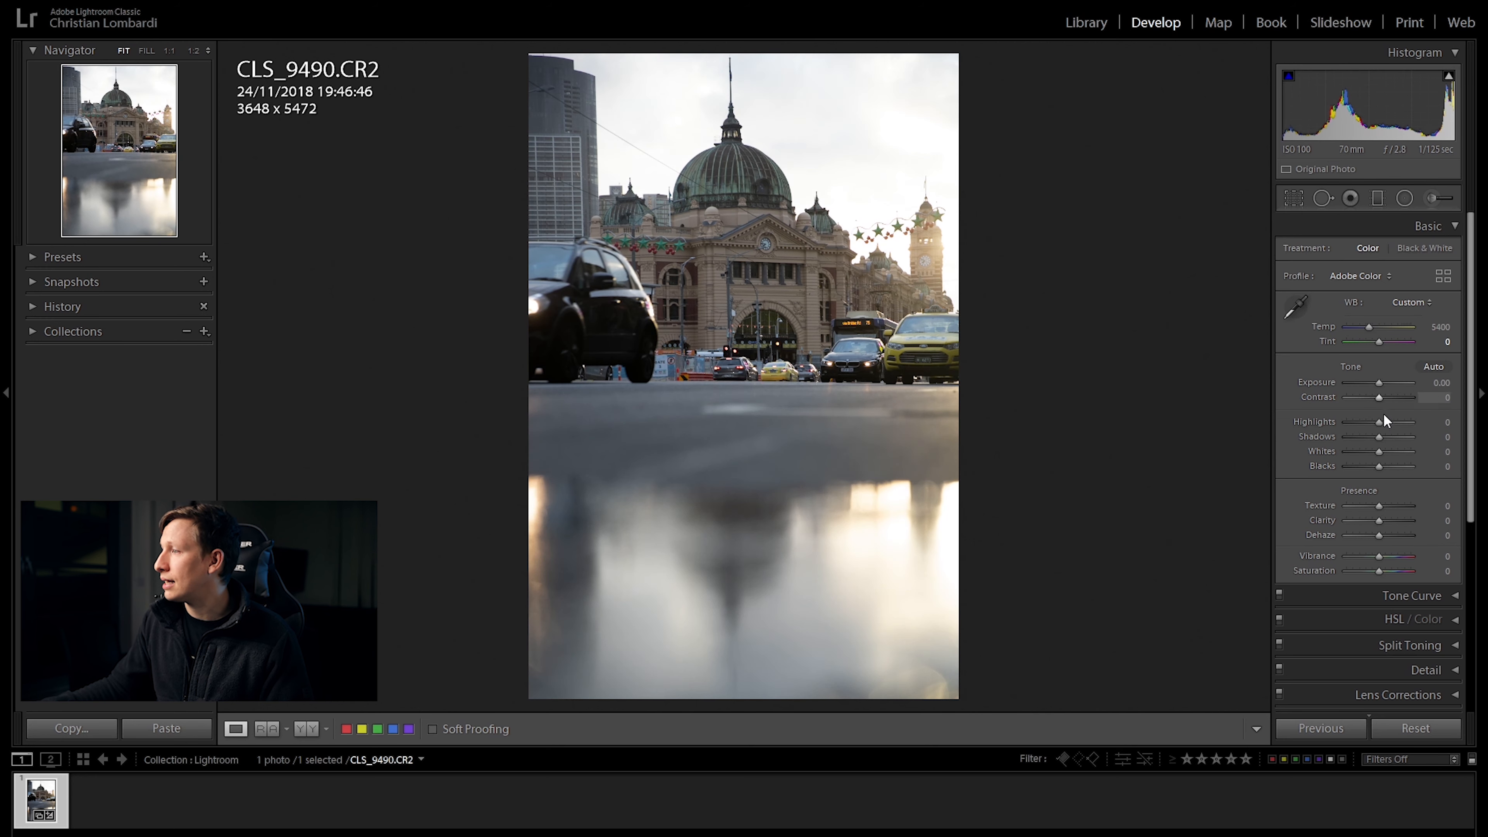
drag(1378, 422, 1424, 445)
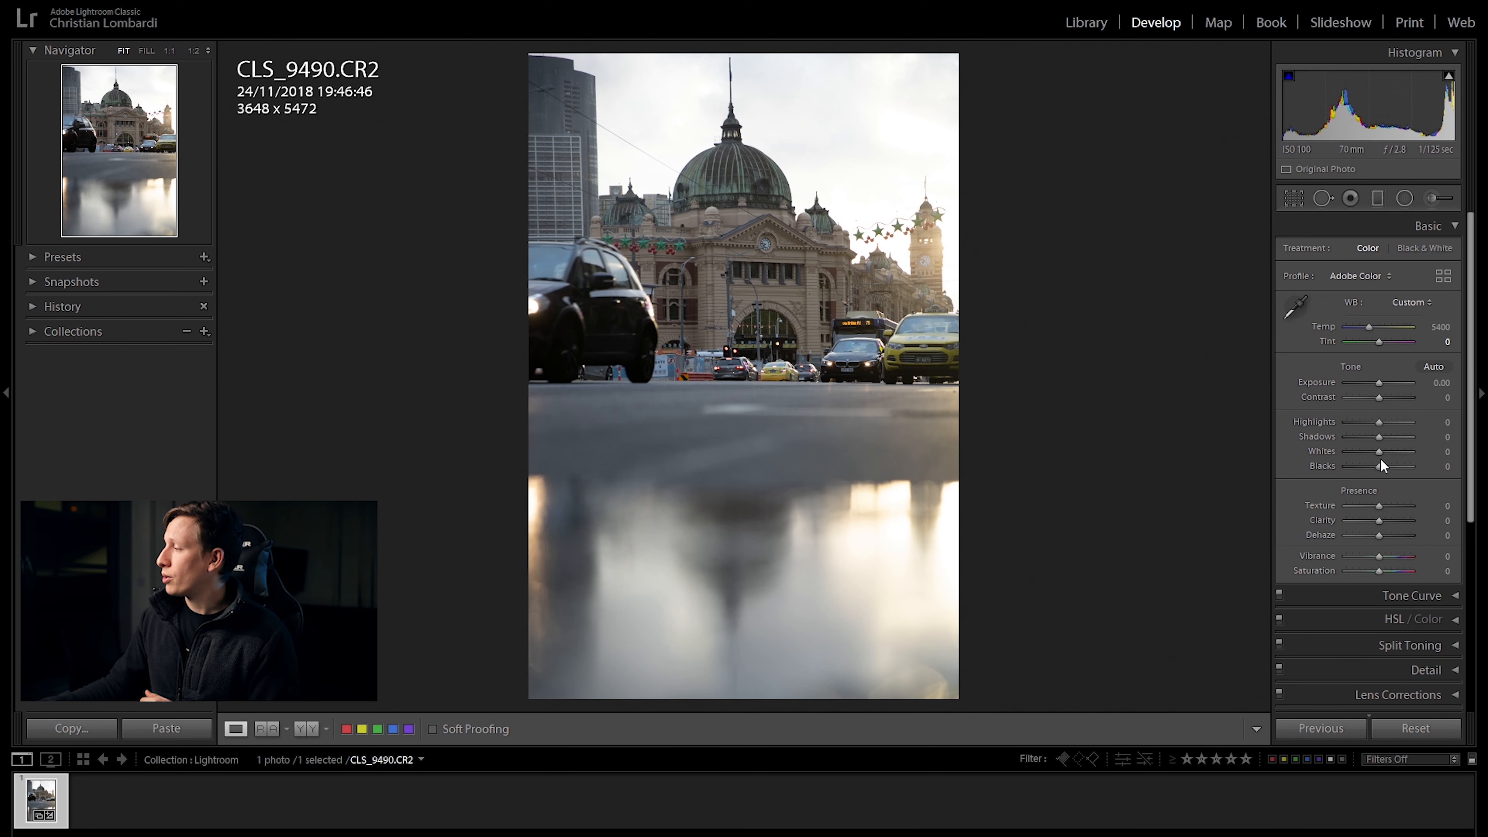
- Try adjusting Whites and raising Blacks on the station photo, resetting each slider to 0
mouse_move(1380, 450)
mouse_down()
mouse_move(1399, 449)
mouse_move(1384, 450)
mouse_up()
double_click(1383, 449)
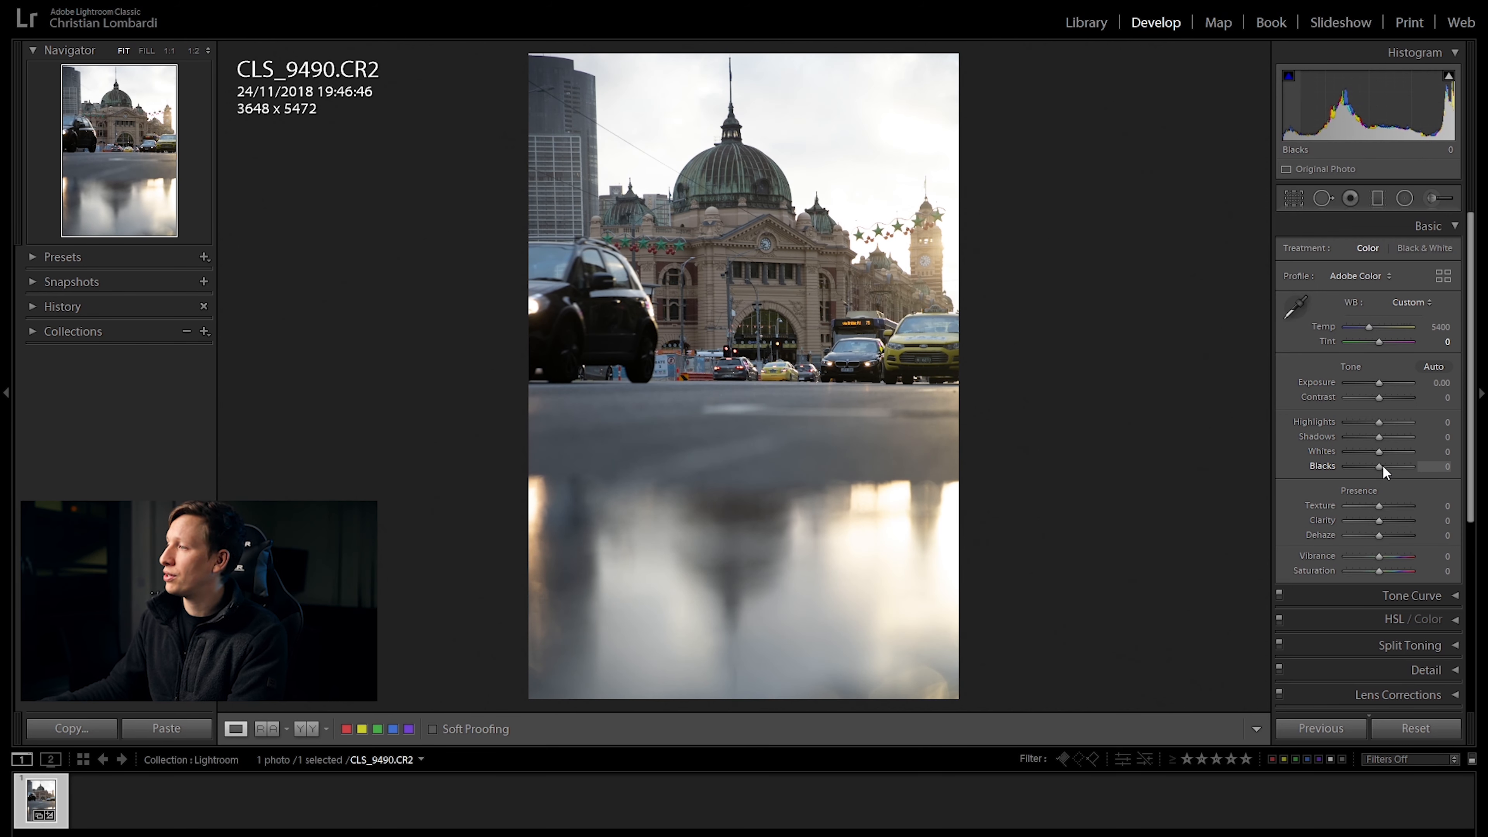
drag(1384, 467, 1407, 465)
double_click(1407, 466)
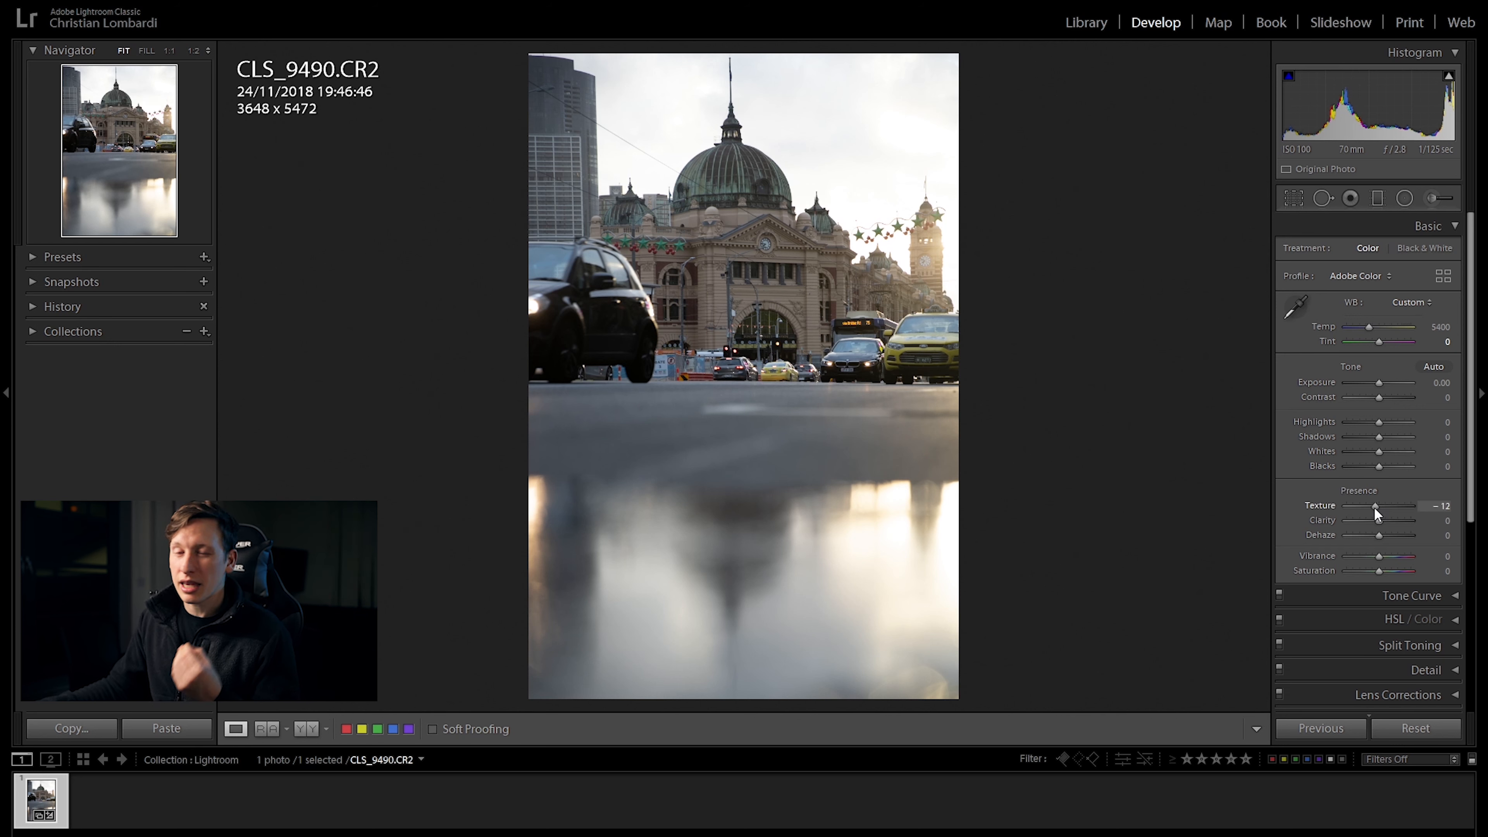
- Try Texture at +100, inspect the station facade up close, and reset Texture to 0
drag(1377, 509, 1381, 509)
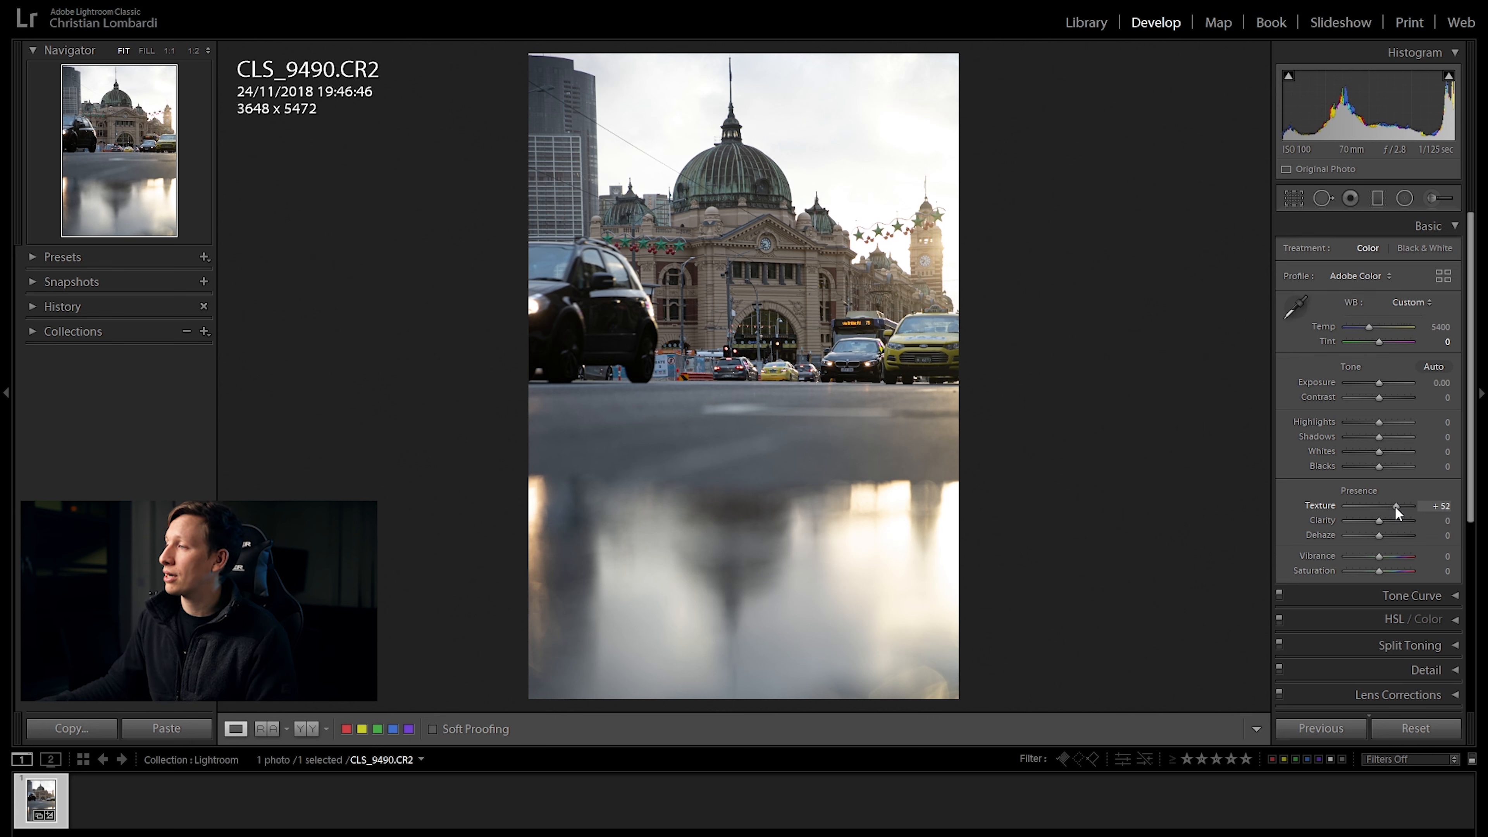
drag(1403, 508, 1429, 503)
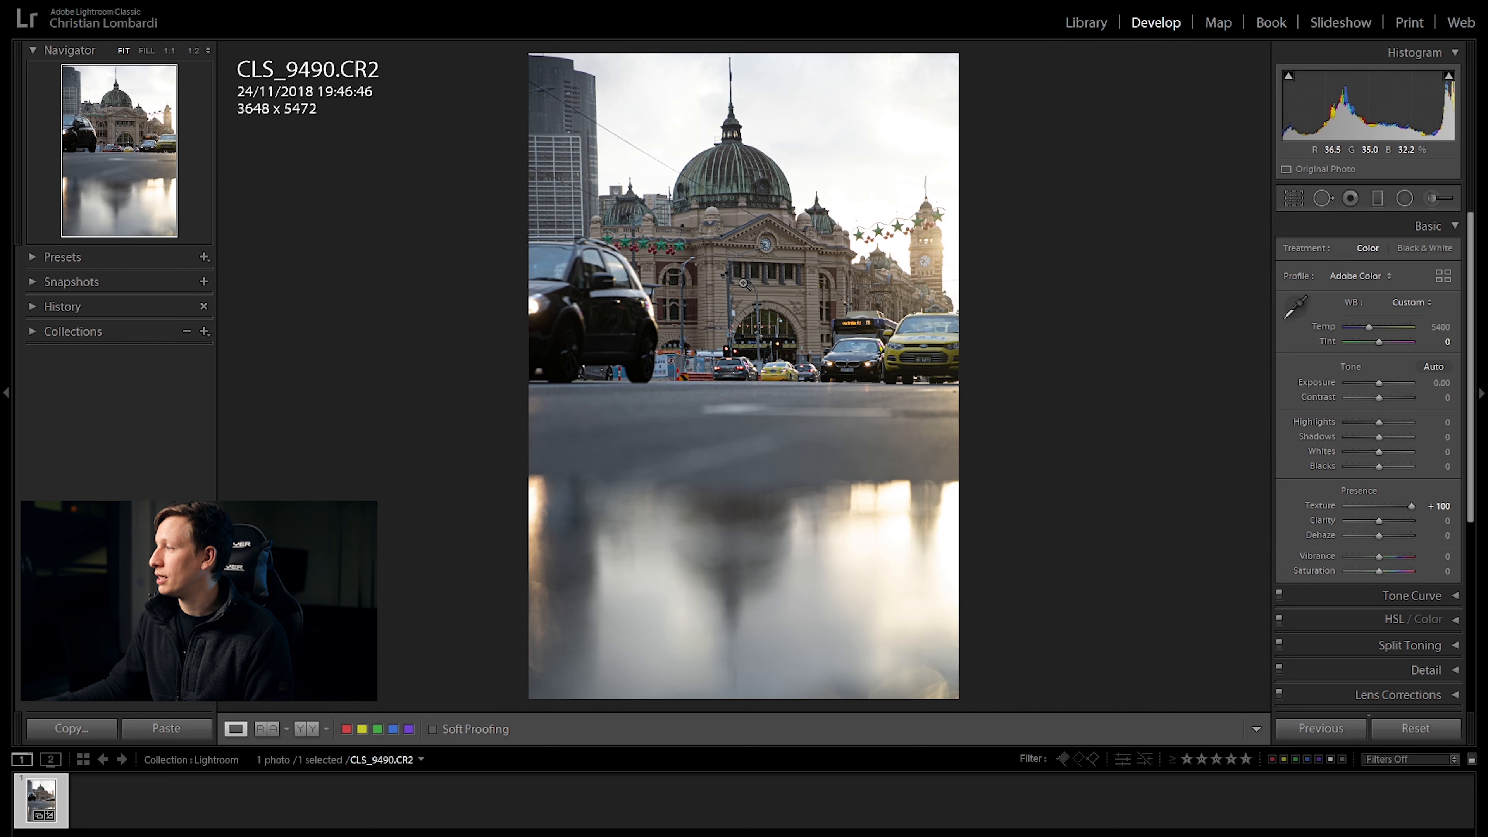
click(733, 236)
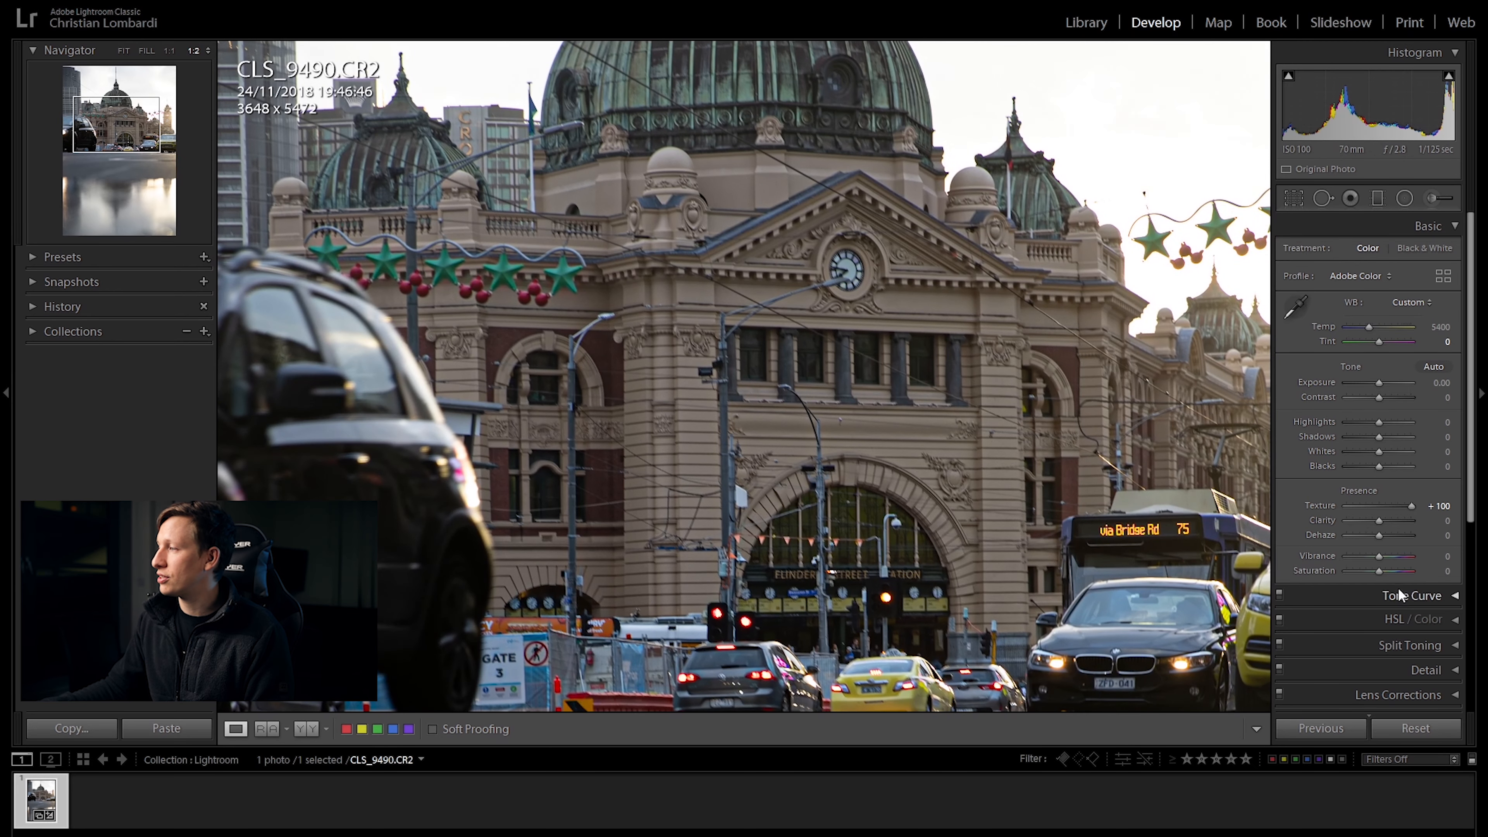
double_click(1413, 507)
key(z)
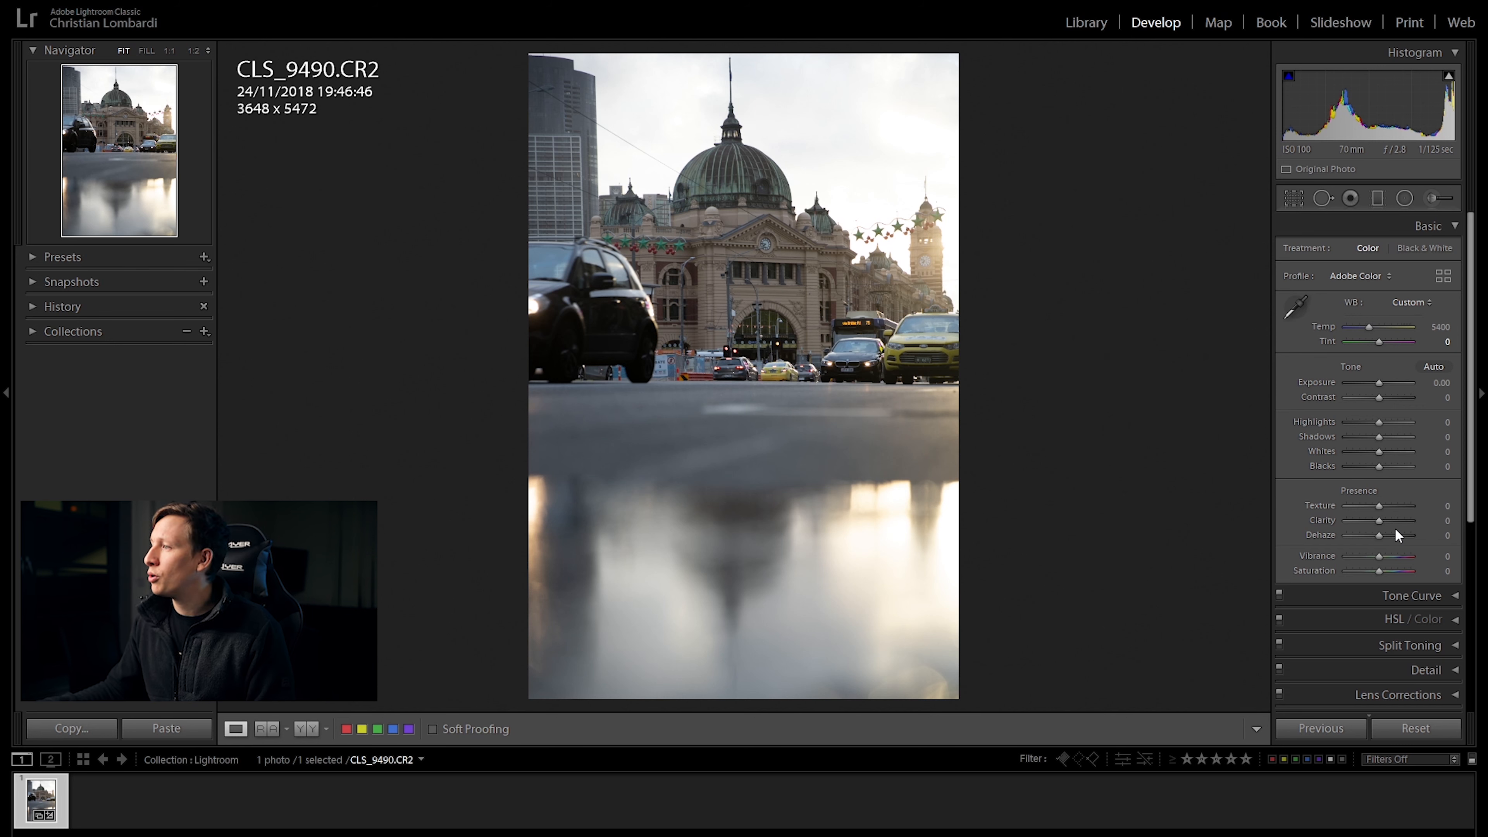
- Try Clarity at +93 and Dehaze at +62, resetting each slider to 0
drag(1381, 521, 1410, 521)
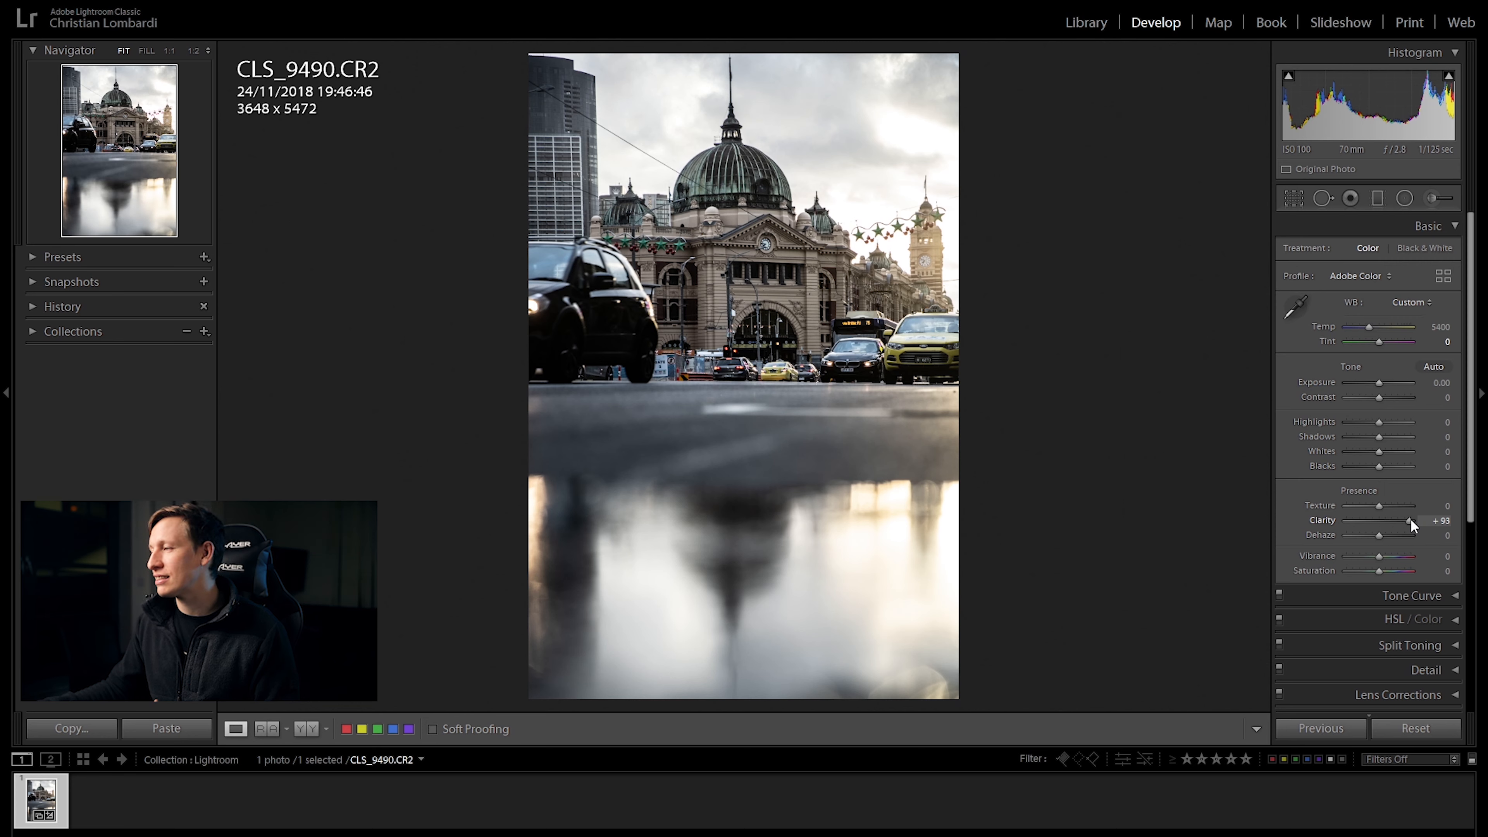
double_click(1411, 520)
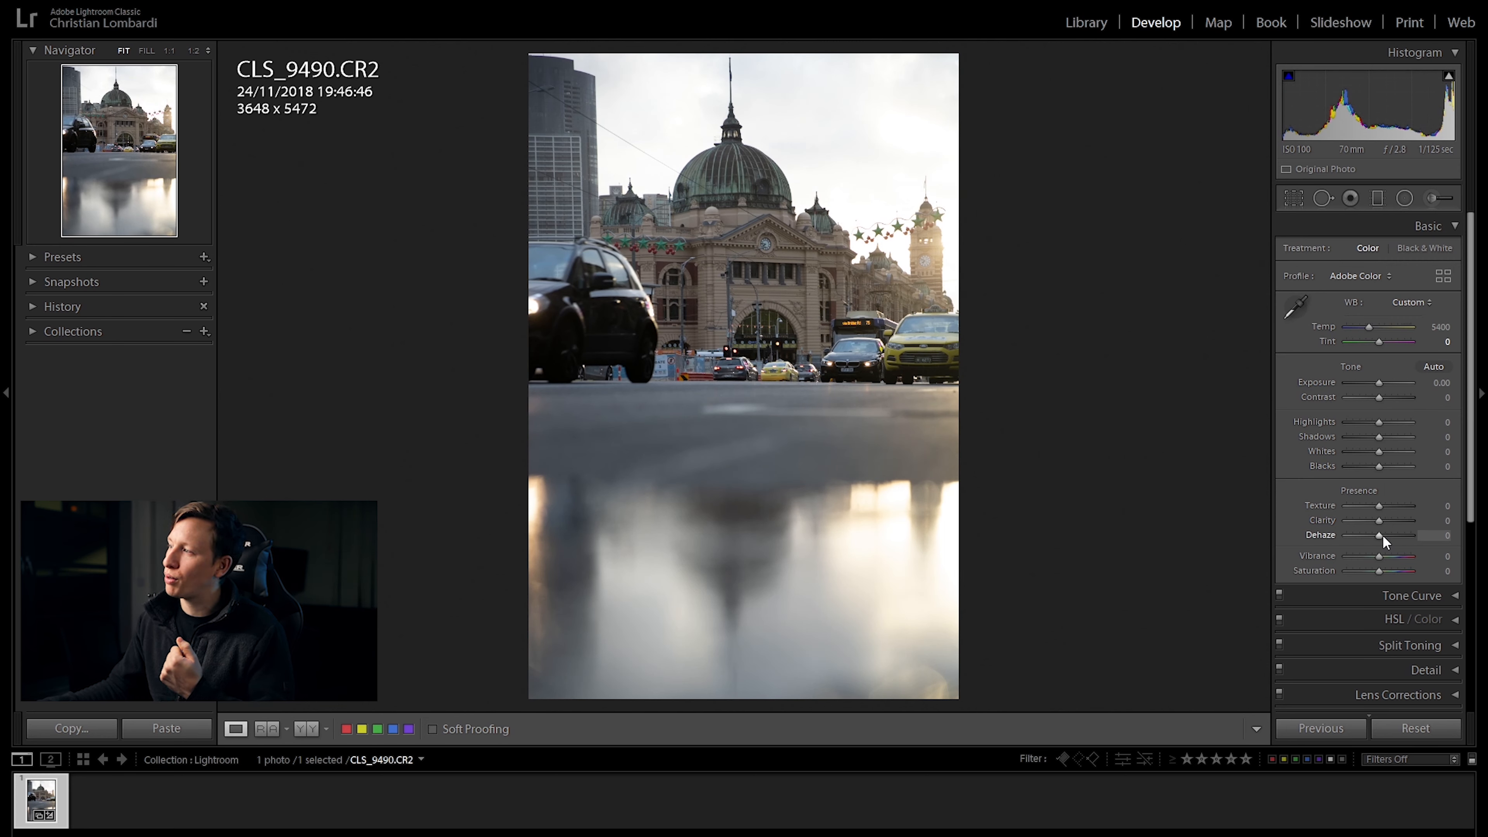
drag(1384, 536, 1402, 537)
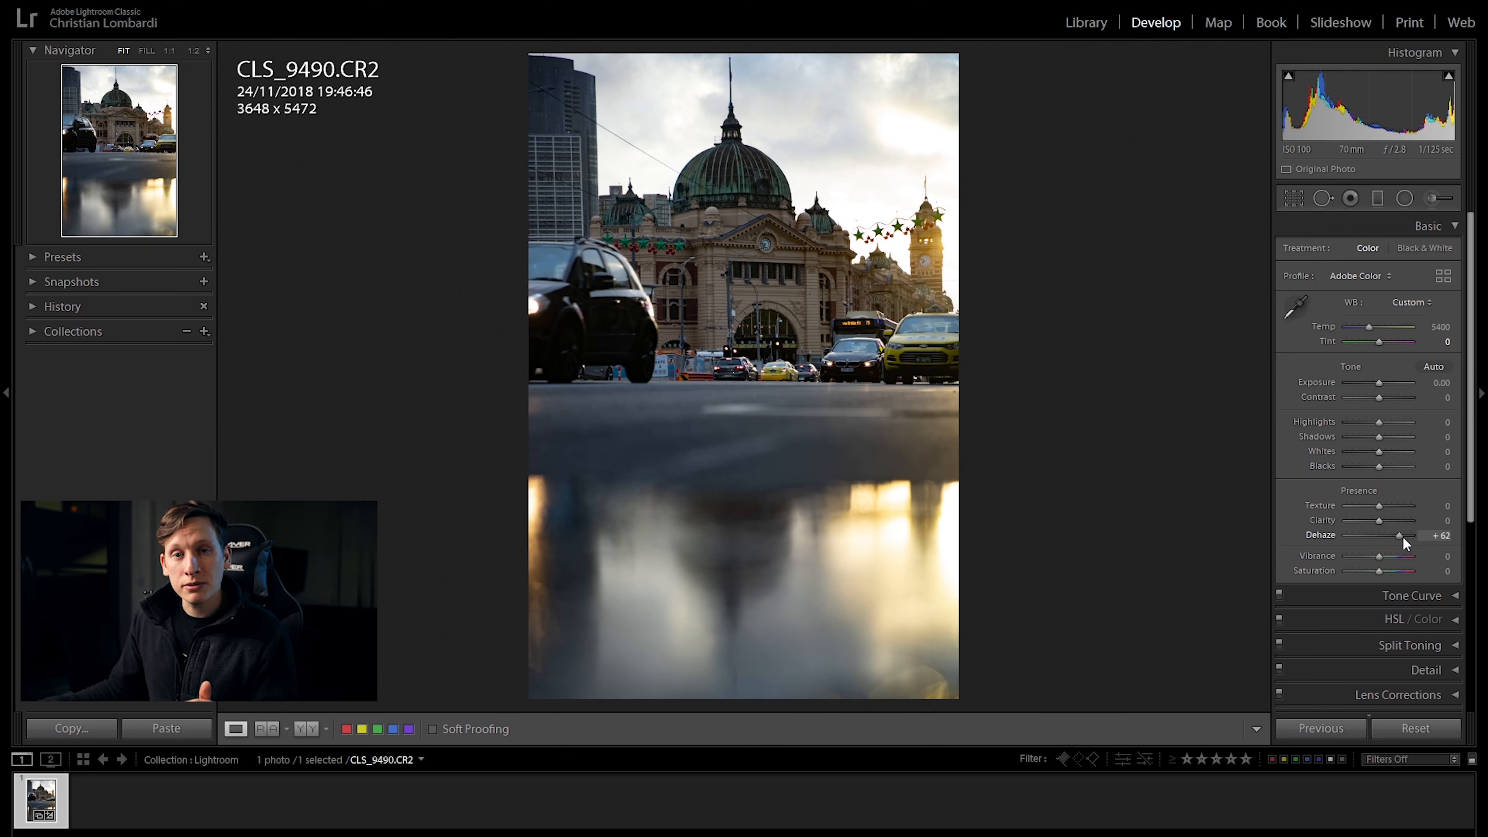
double_click(1401, 537)
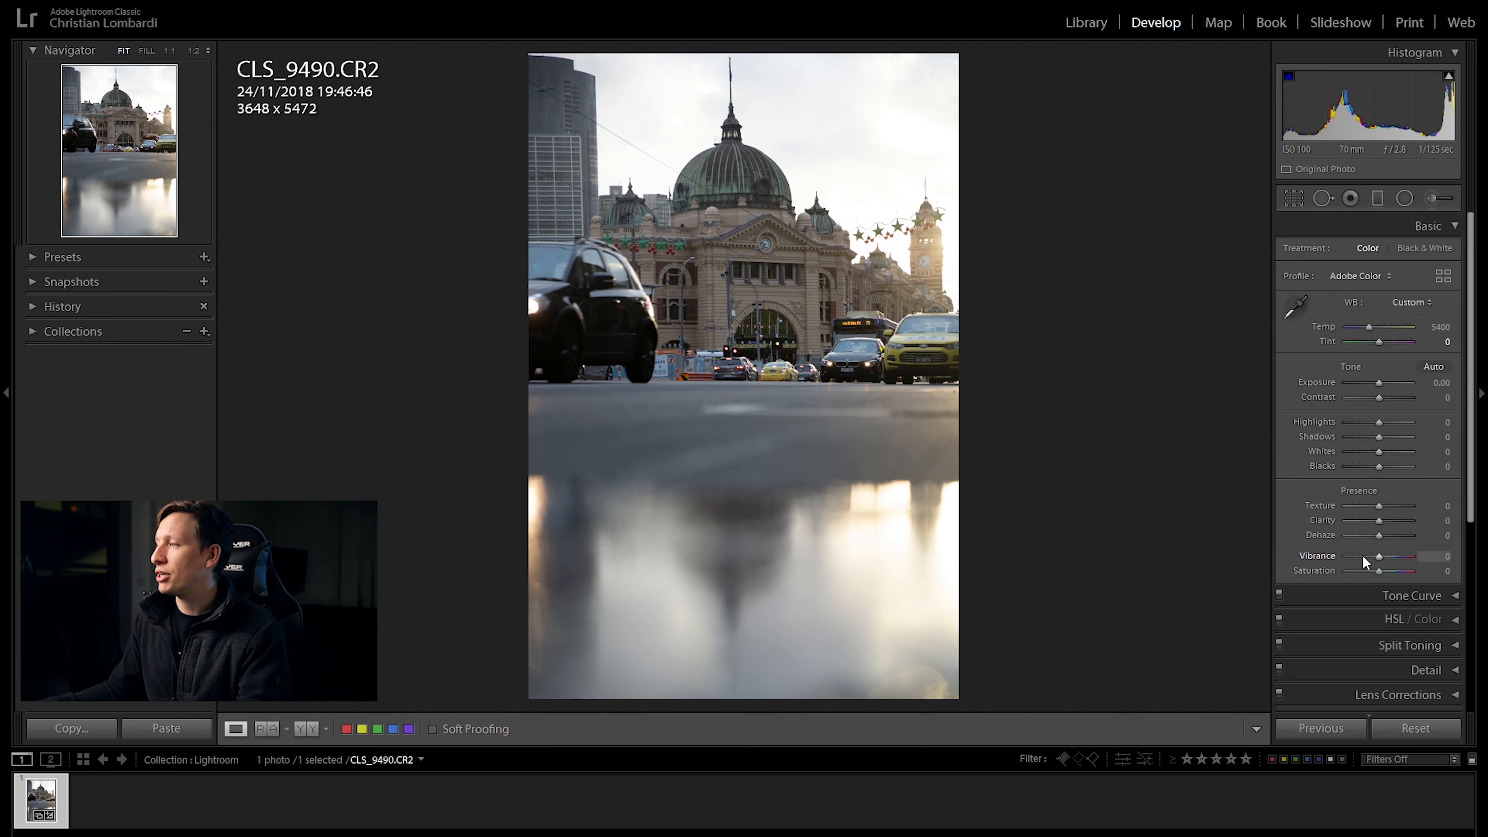
- Try adjusting Vibrance and raising Saturation to +100, resetting both to 0
mouse_move(1383, 558)
mouse_down()
mouse_move(1417, 562)
mouse_move(1386, 556)
mouse_up()
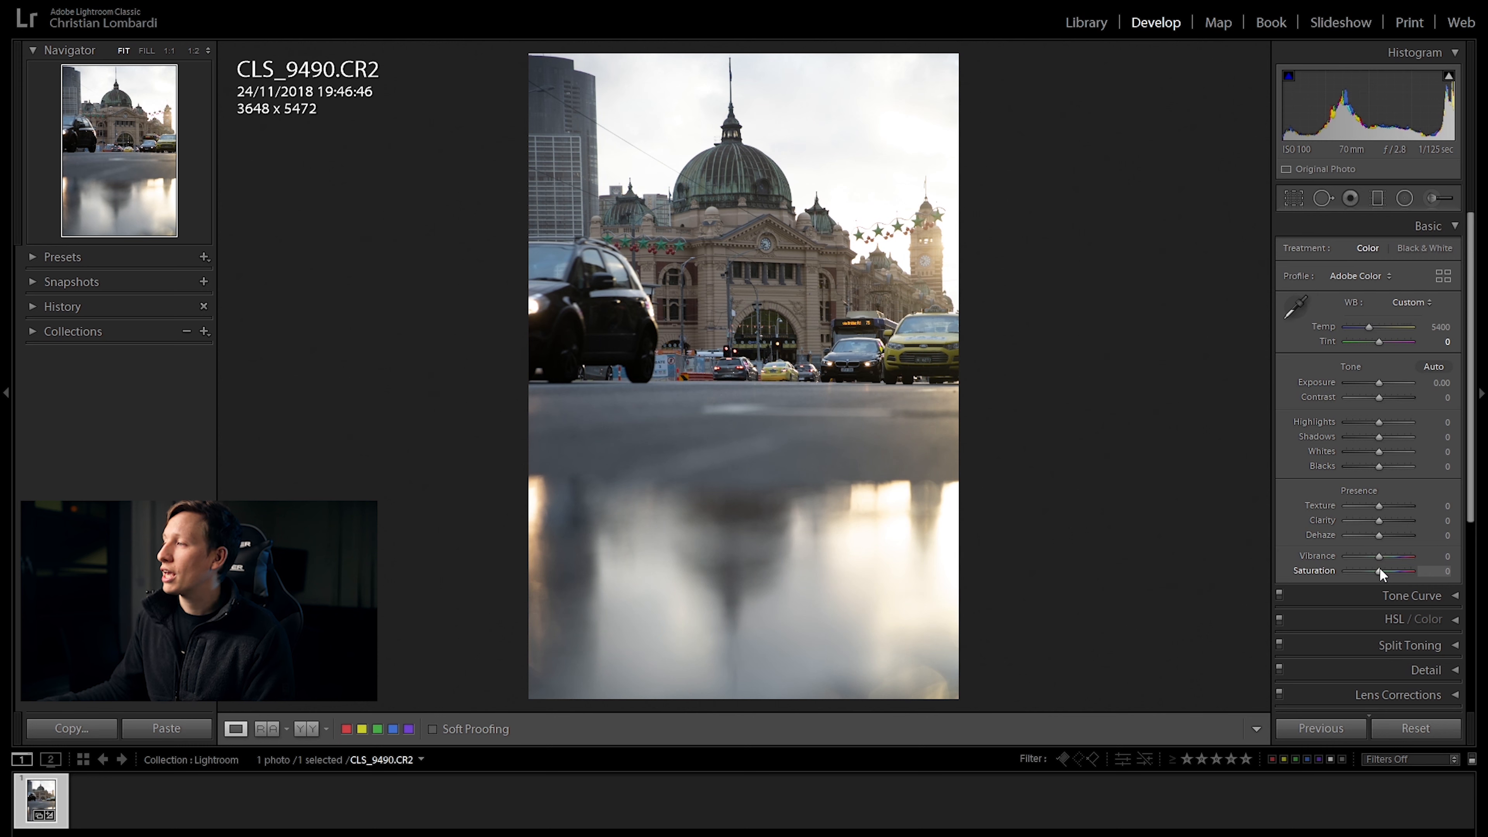
drag(1380, 573, 1407, 575)
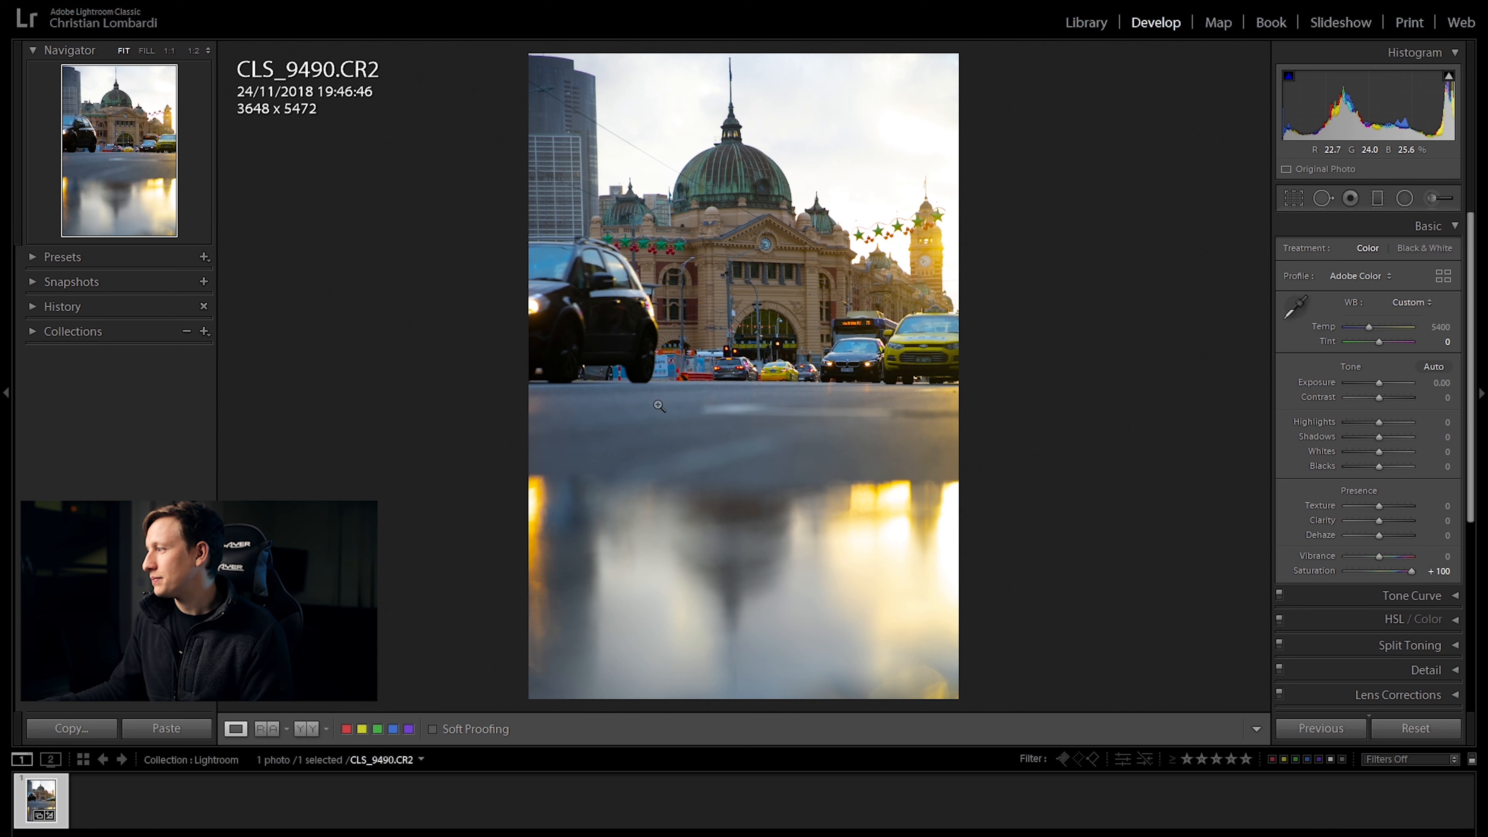
double_click(1410, 574)
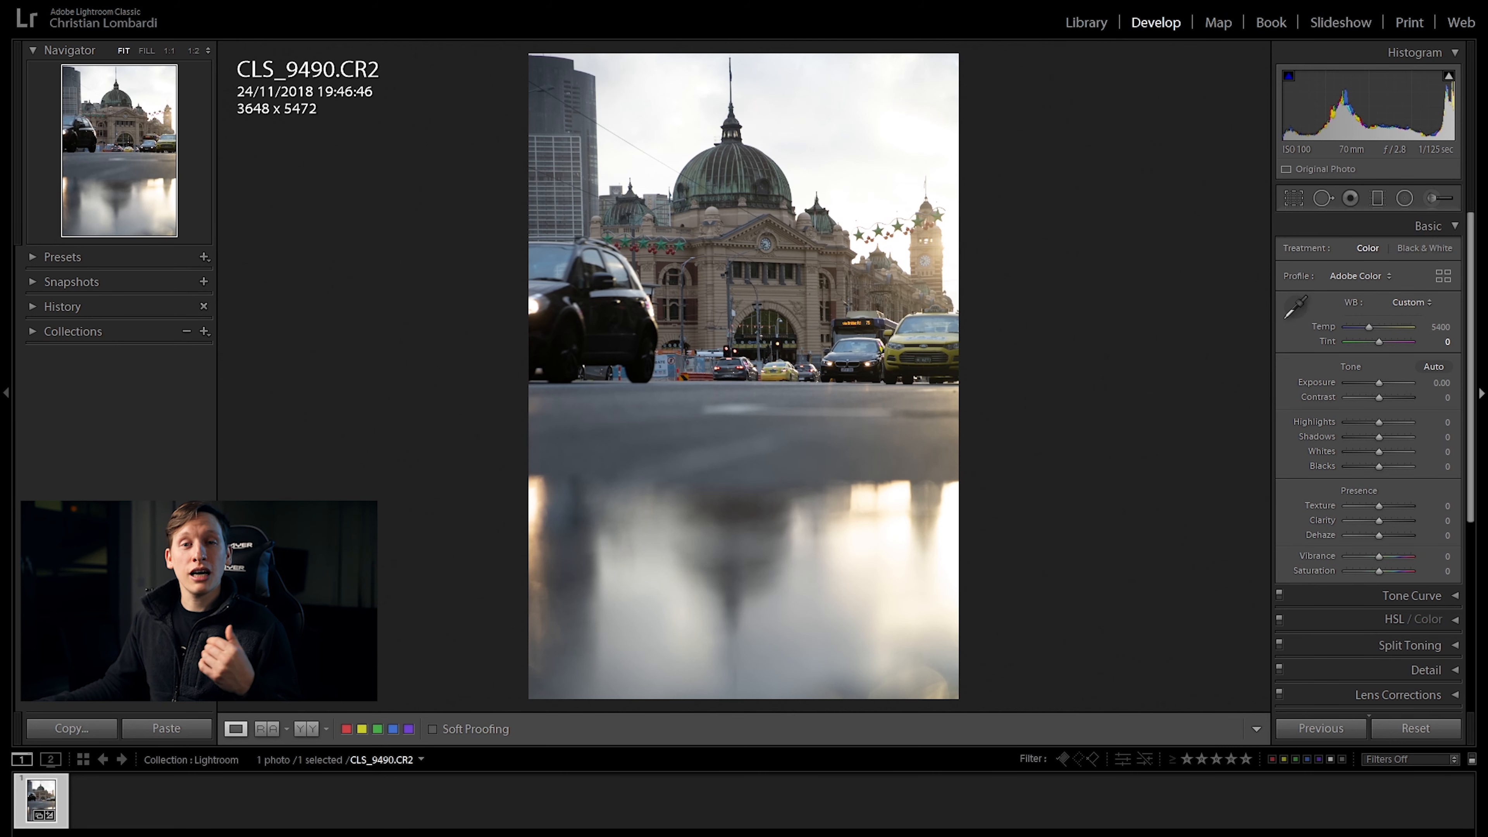
- Collapse the Basic adjustments and expand the Tone Curve
click(1438, 228)
click(1433, 250)
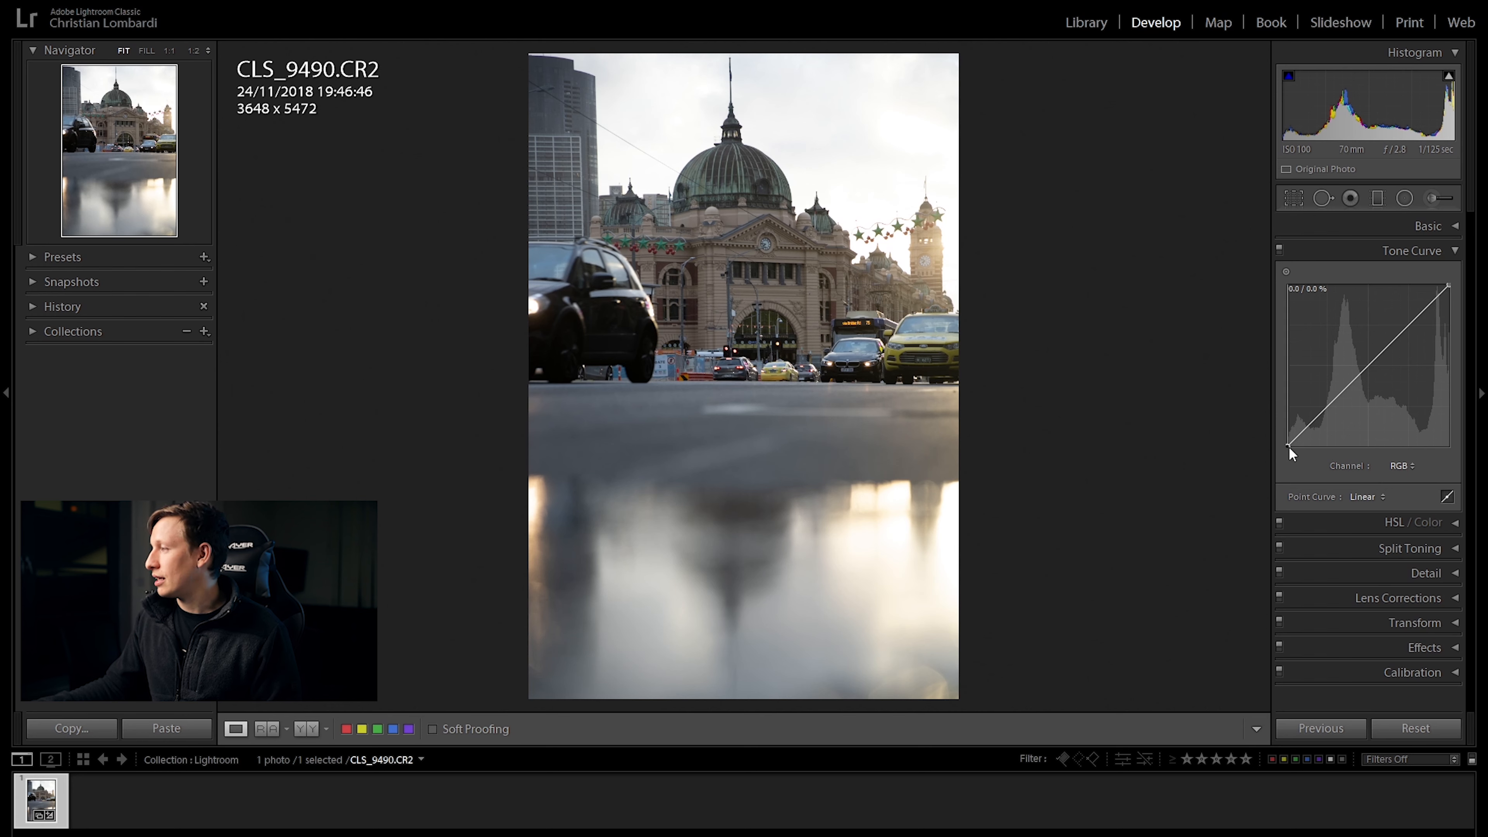
- Try moving the RGB curve's black and white endpoints, returning each to its corner
drag(1288, 447, 1321, 447)
key(ctrl+z)
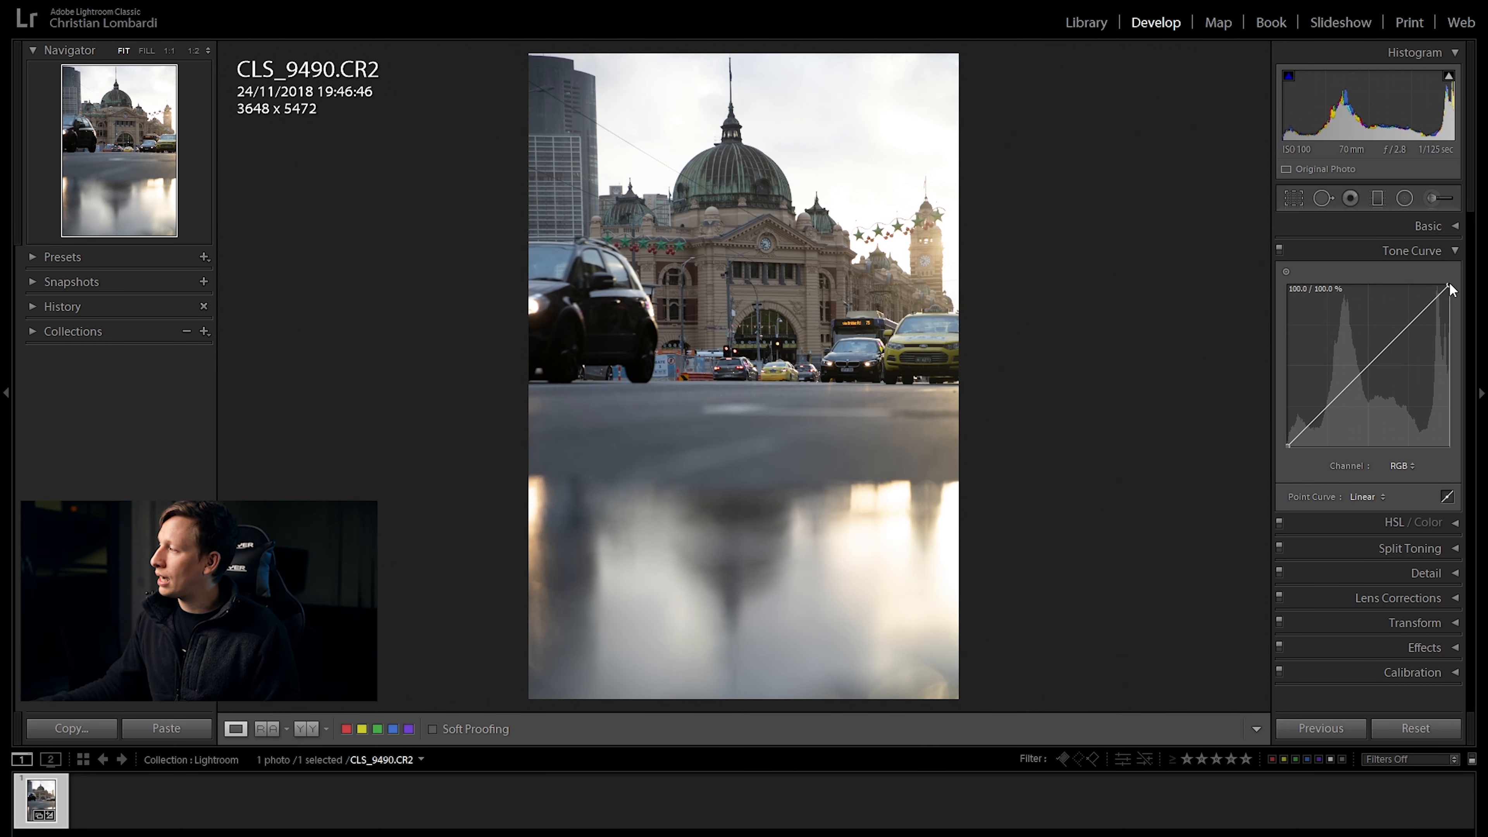
drag(1450, 289, 1474, 246)
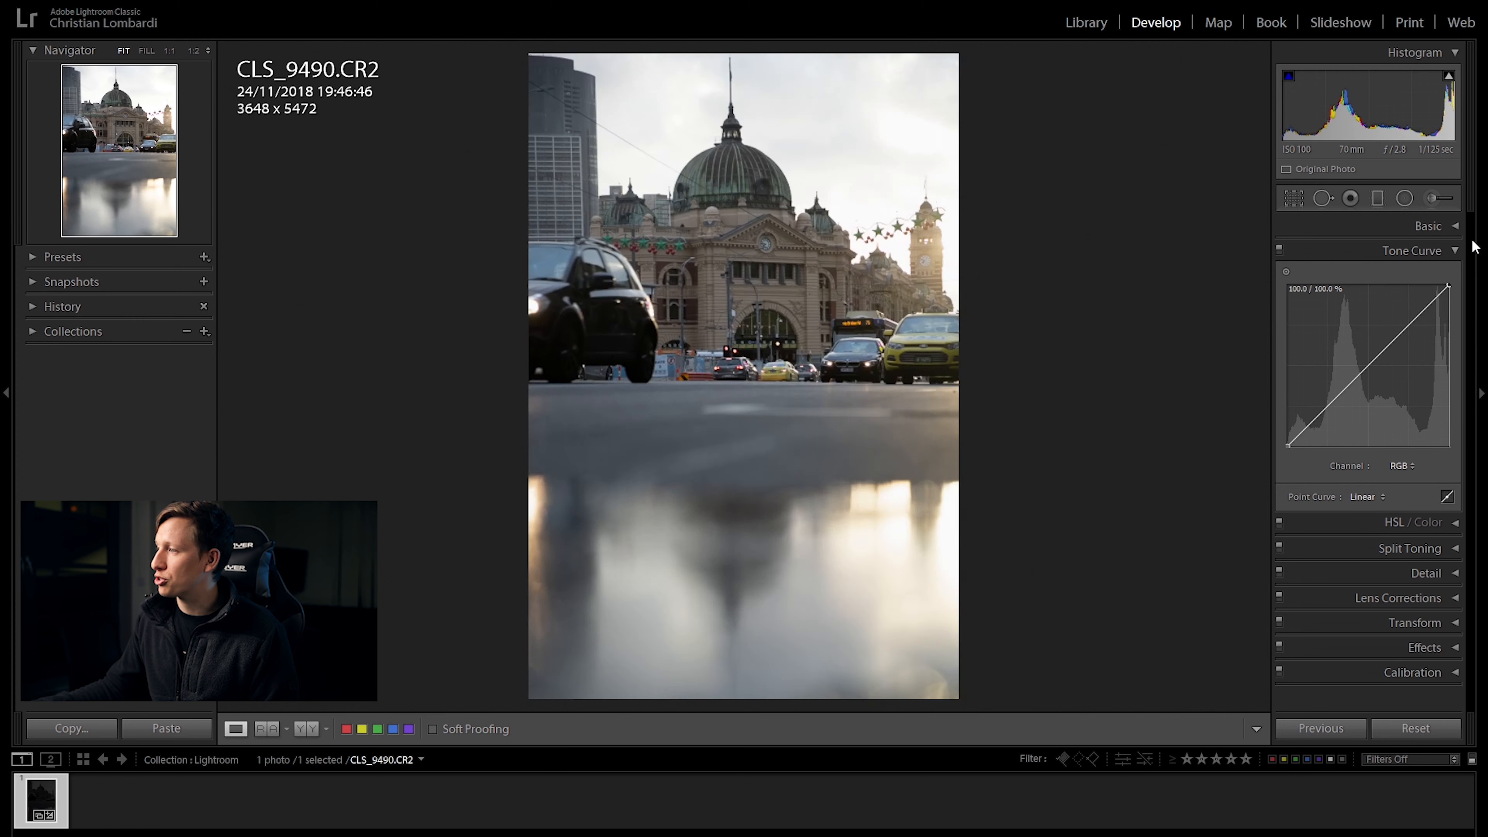
- Add shadow, midtone and highlight points to the RGB curve and bend it into a gentle S-shape, keeping the black endpoint at its corner
click(1328, 408)
click(1368, 367)
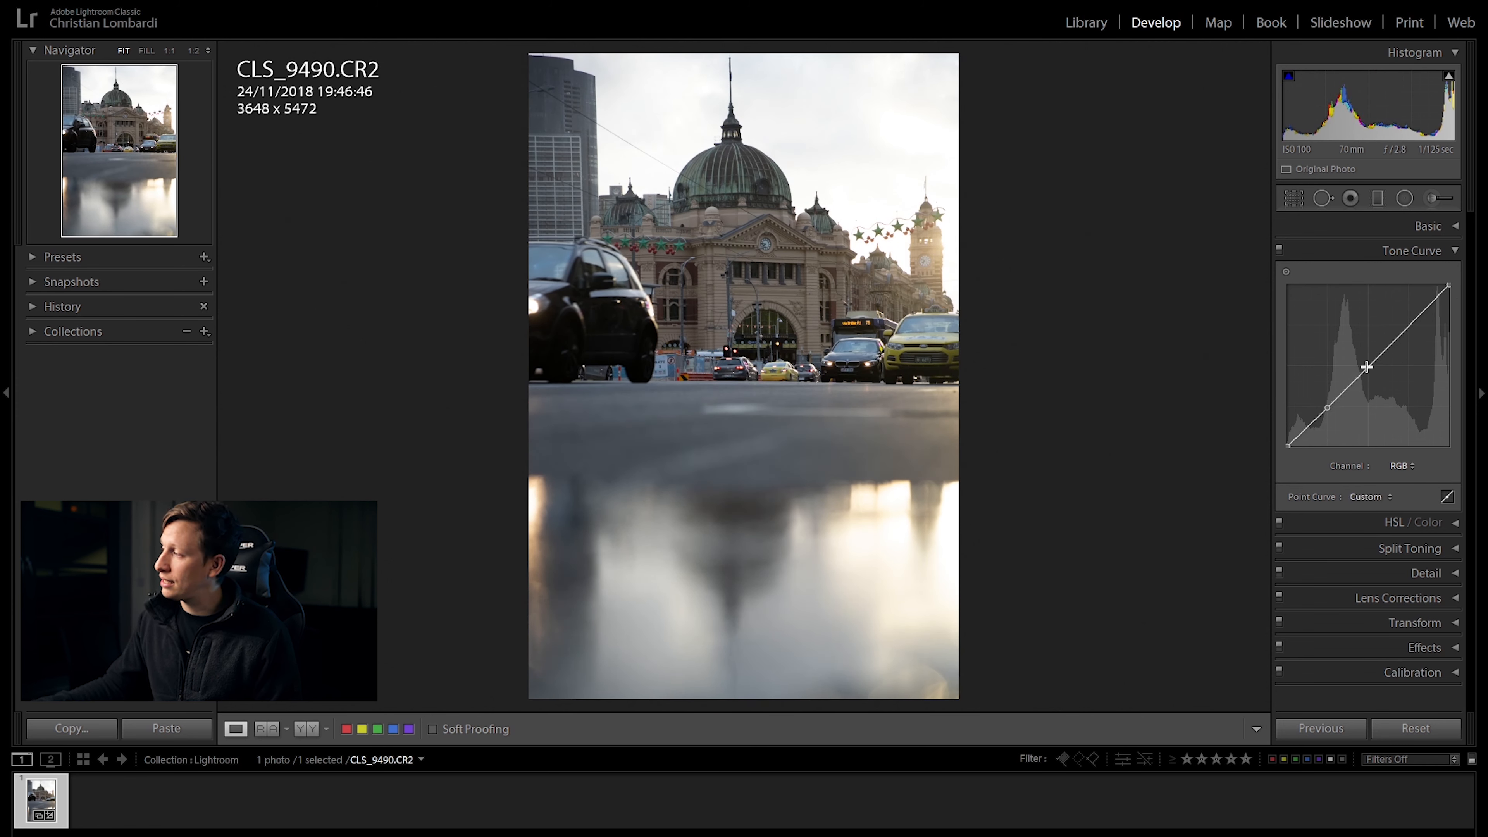
click(1403, 328)
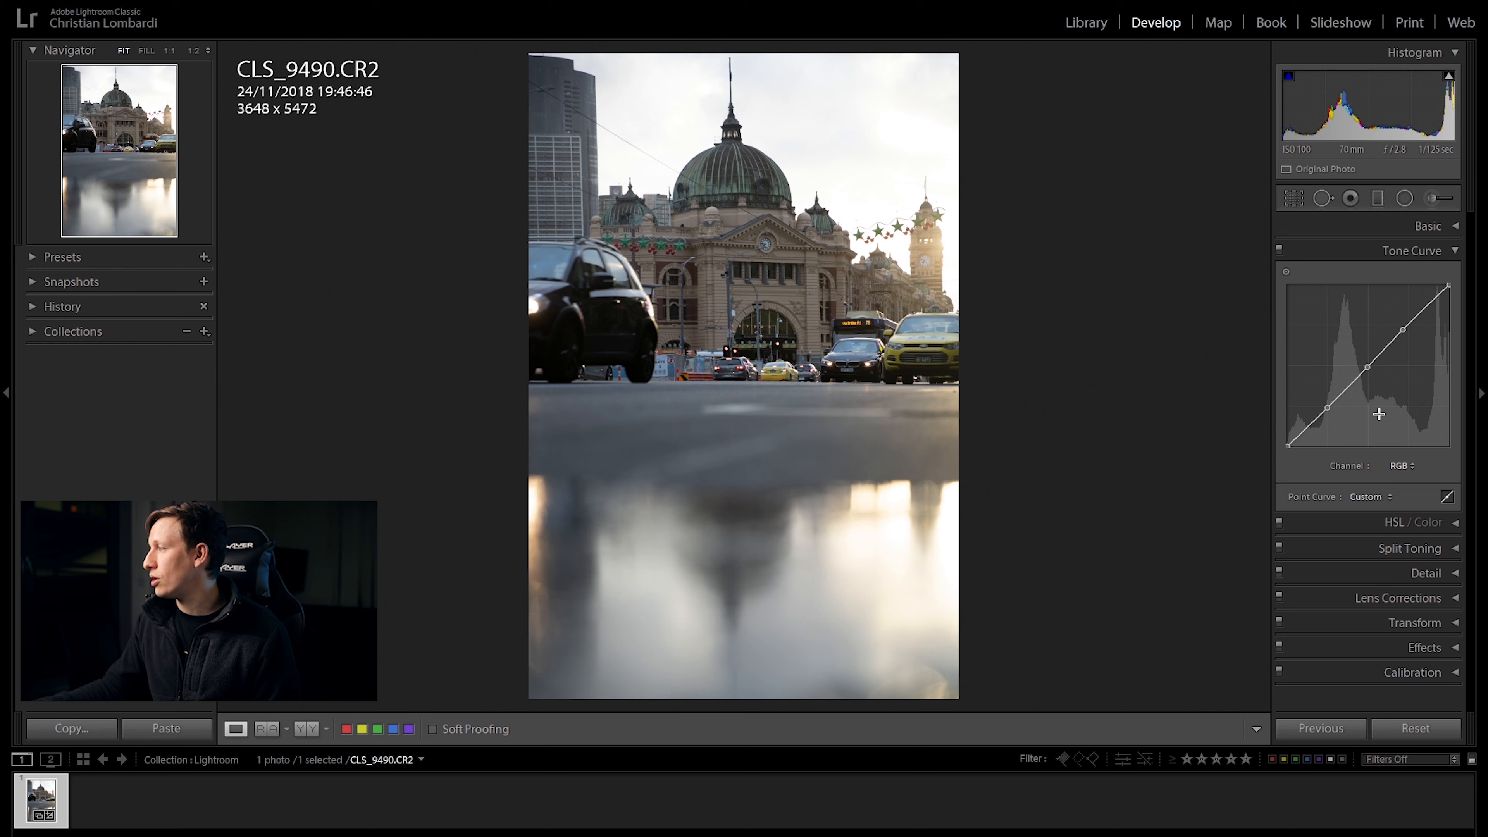
mouse_move(1380, 371)
mouse_down()
mouse_move(1355, 342)
mouse_move(1367, 365)
mouse_up()
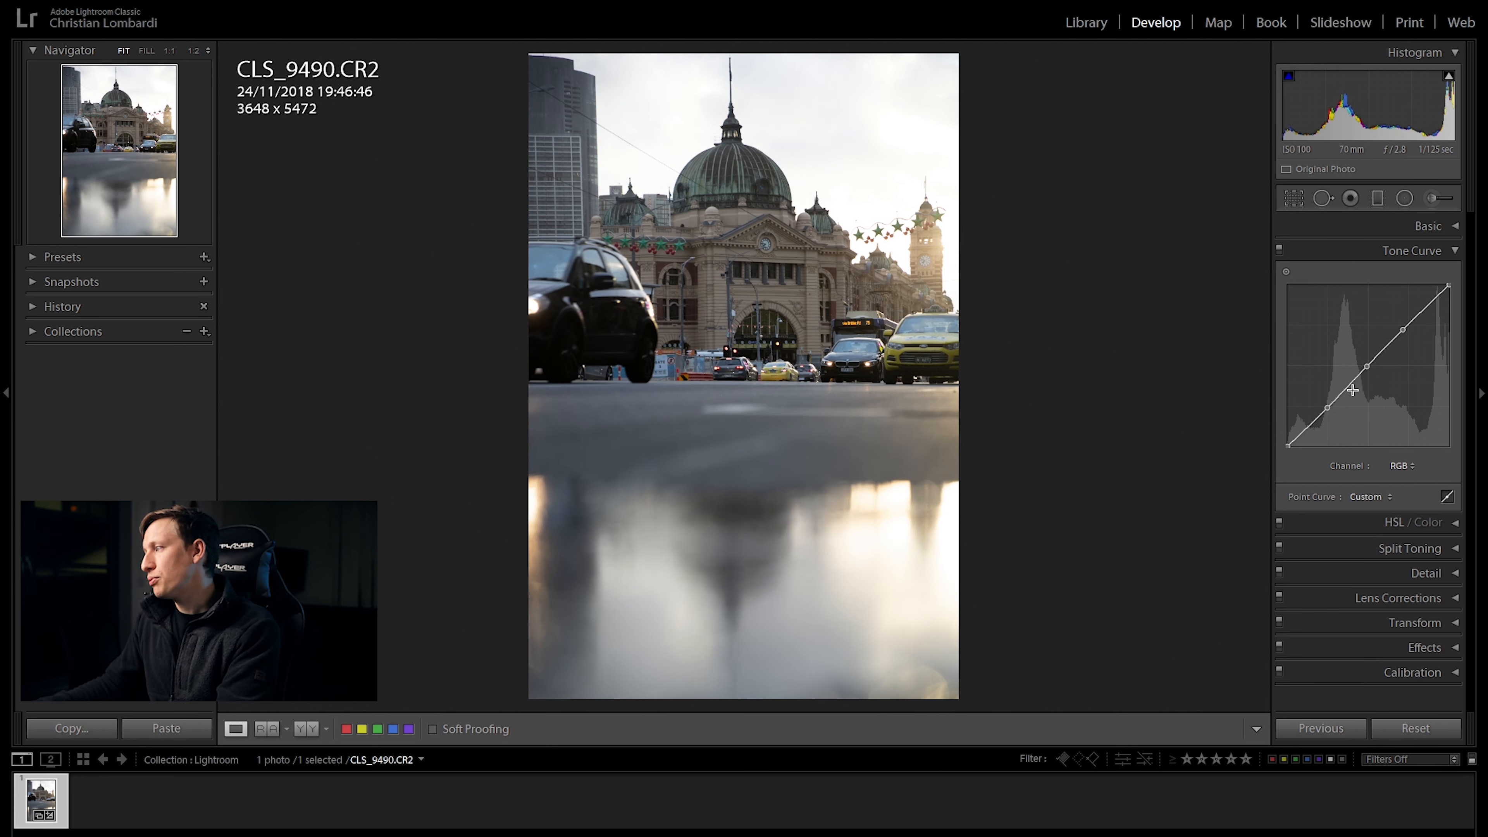
drag(1331, 409, 1333, 408)
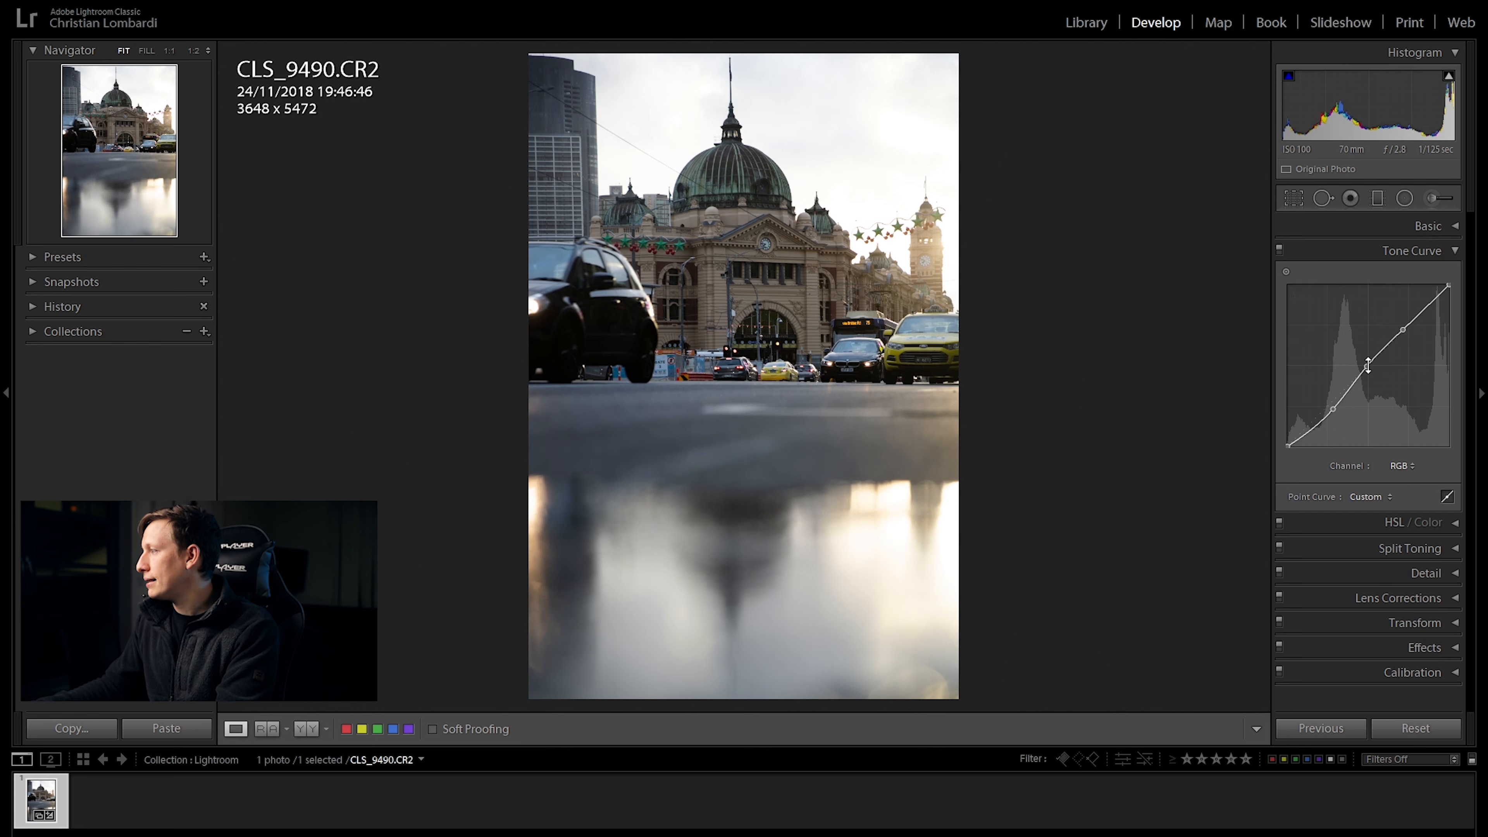
drag(1403, 331, 1369, 368)
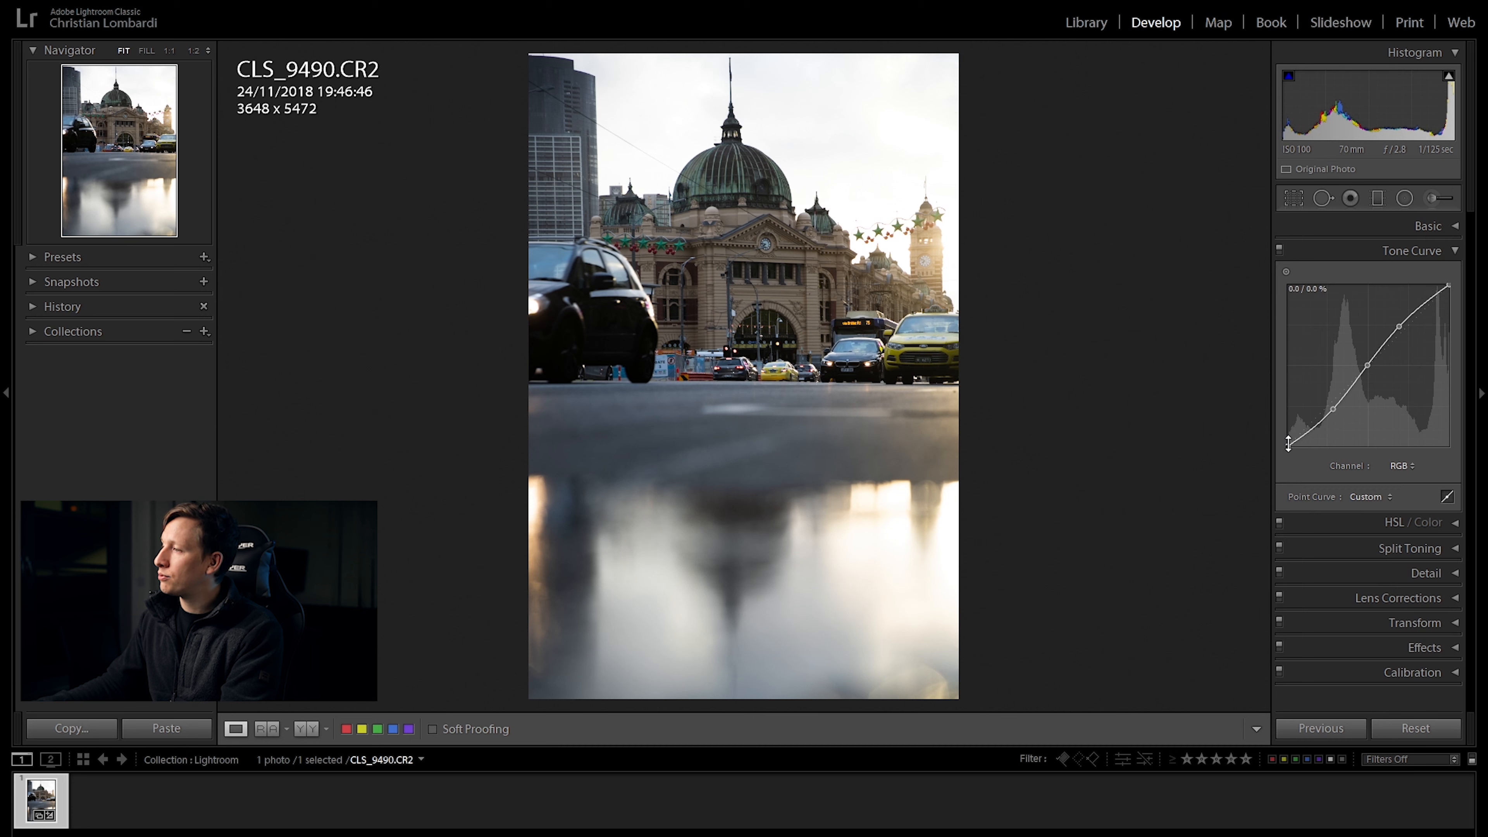
mouse_move(1288, 443)
mouse_down()
mouse_move(1286, 397)
mouse_move(1274, 438)
mouse_move(1287, 449)
mouse_up()
- Remove the RGB curve's shadow and midtone points, lower the highlight point to about 75.7/68.2%, and add a lifted shadow point and a midtone point
double_click(1333, 408)
double_click(1368, 366)
drag(1399, 327, 1411, 335)
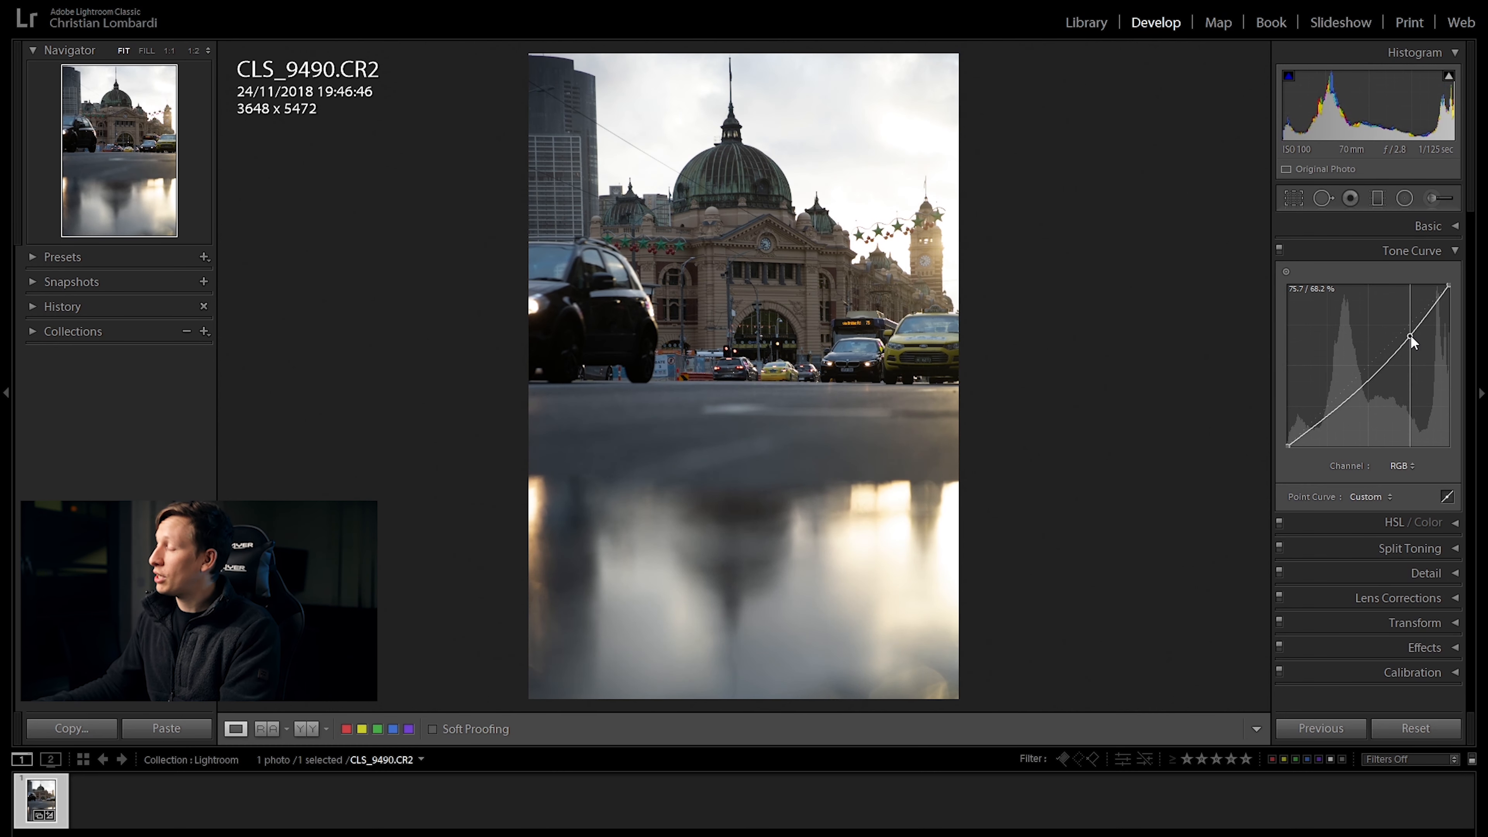
drag(1410, 338, 1410, 346)
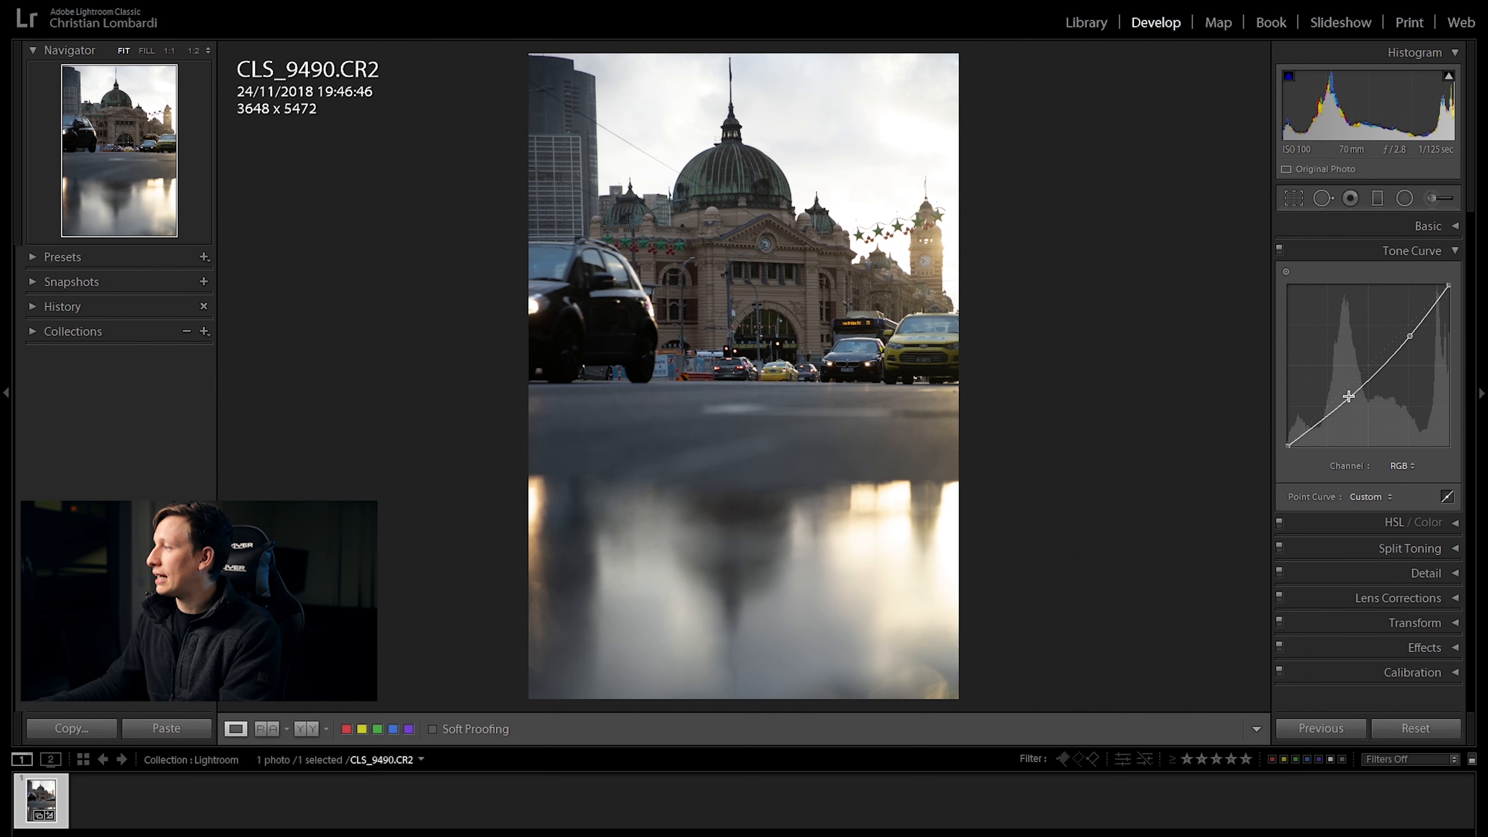
drag(1352, 399, 1321, 403)
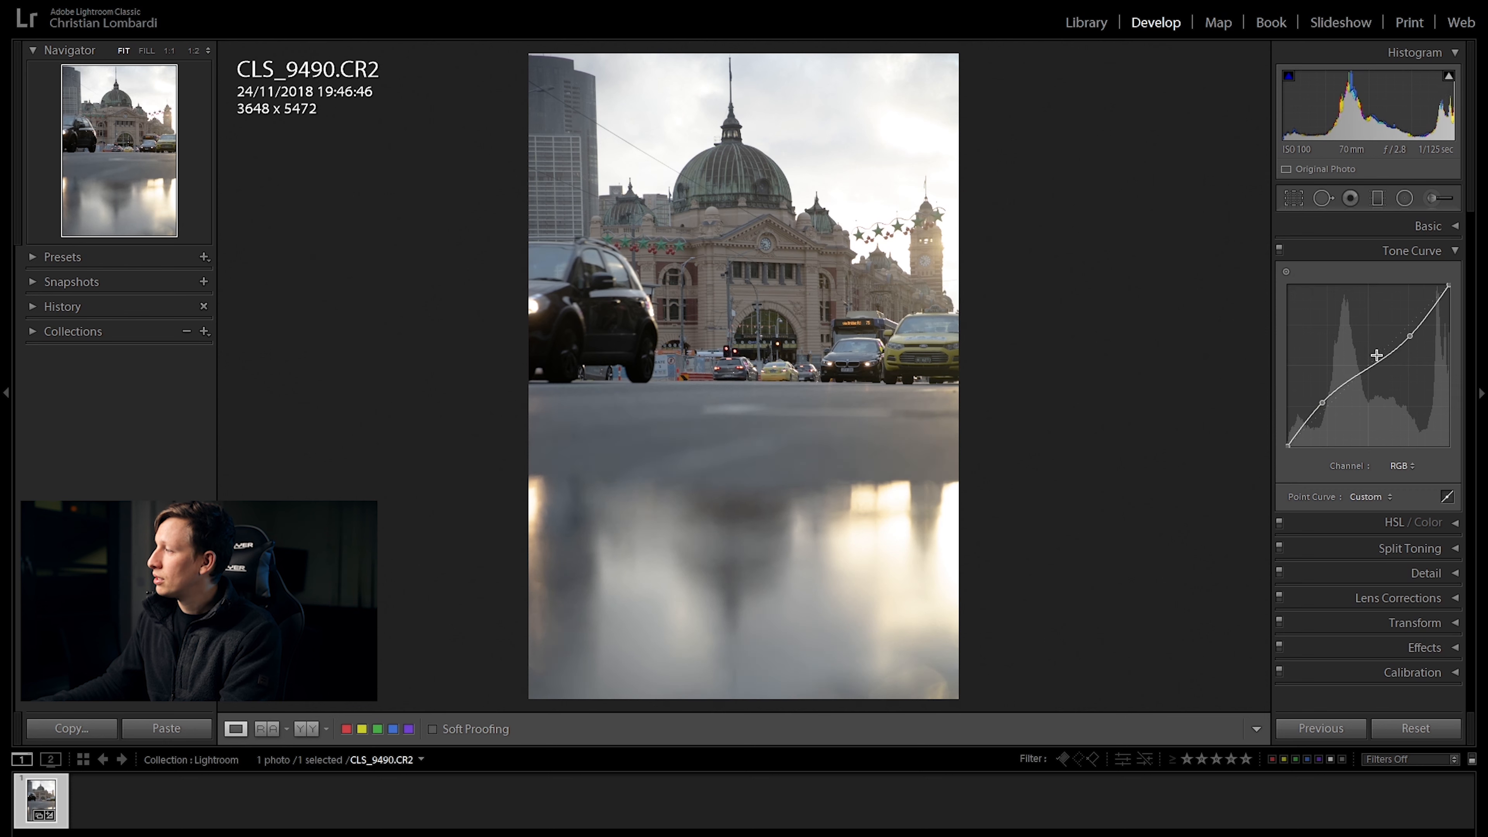
click(1370, 367)
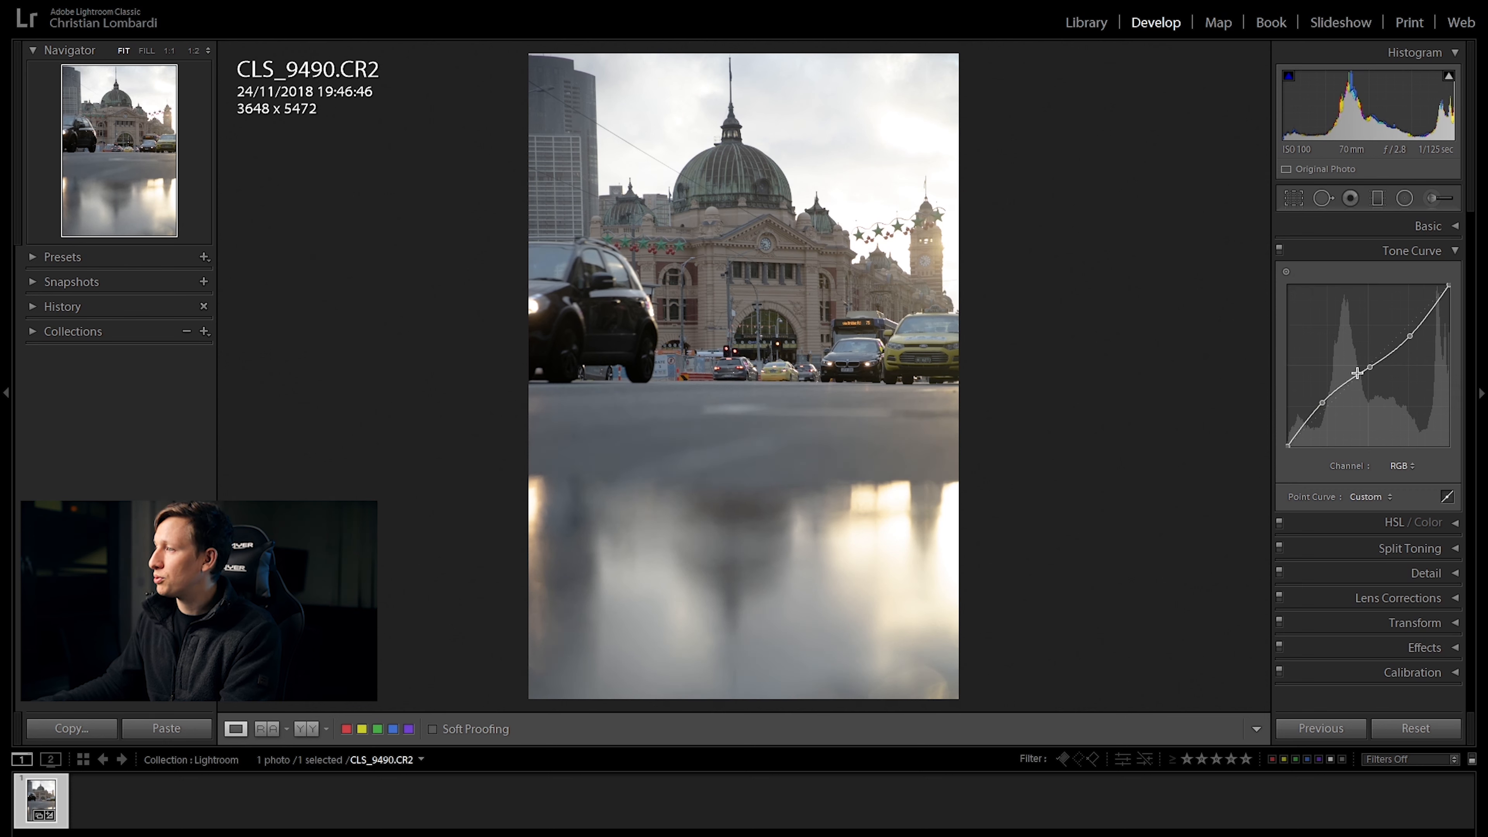
- Remove the highlight and shadow points, try raising the RGB curve's midtone point, and remove it to restore the linear curve
double_click(1409, 338)
double_click(1322, 402)
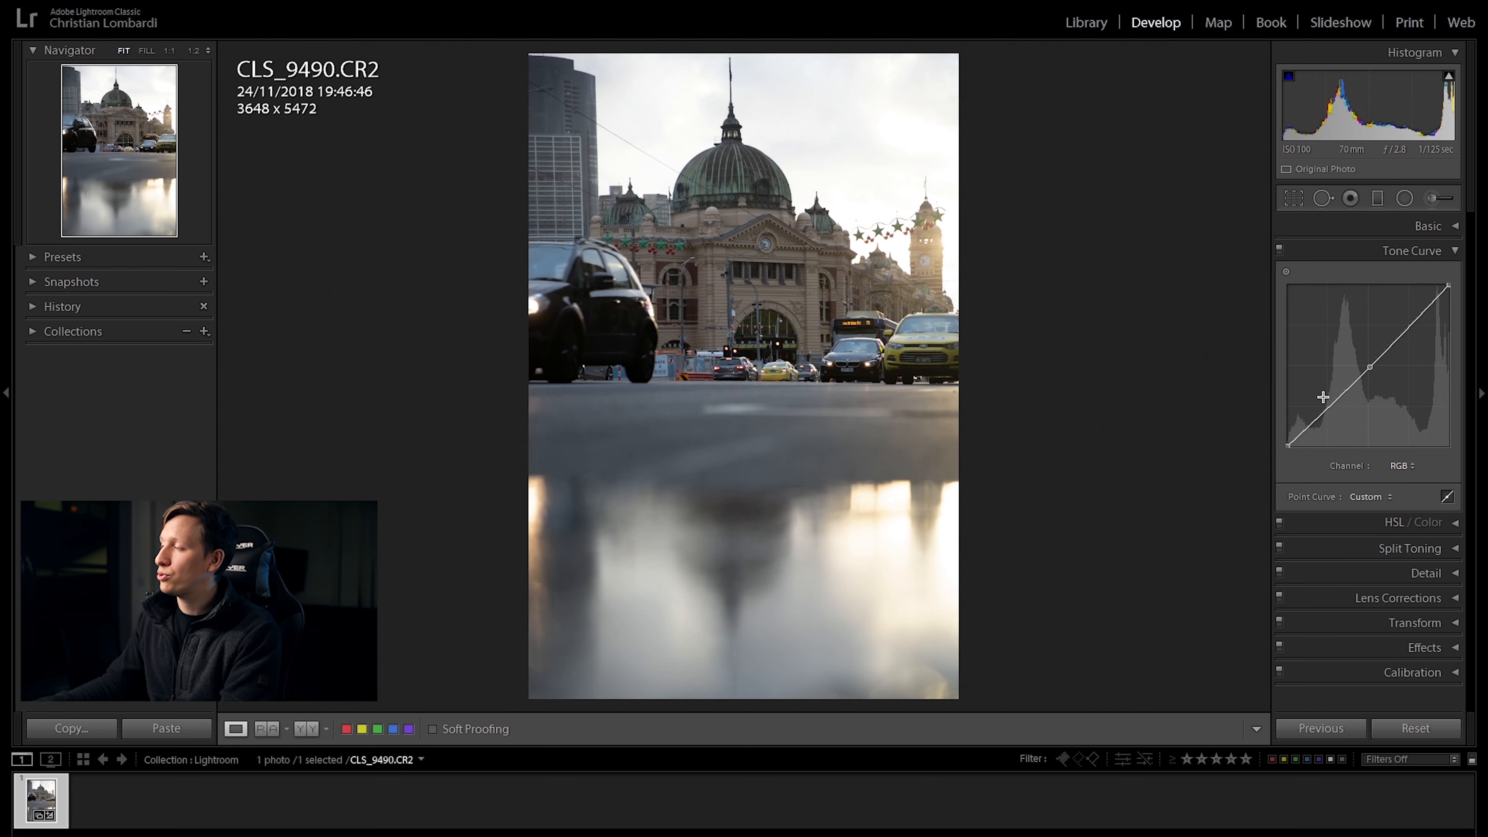
drag(1373, 365, 1357, 363)
double_click(1357, 357)
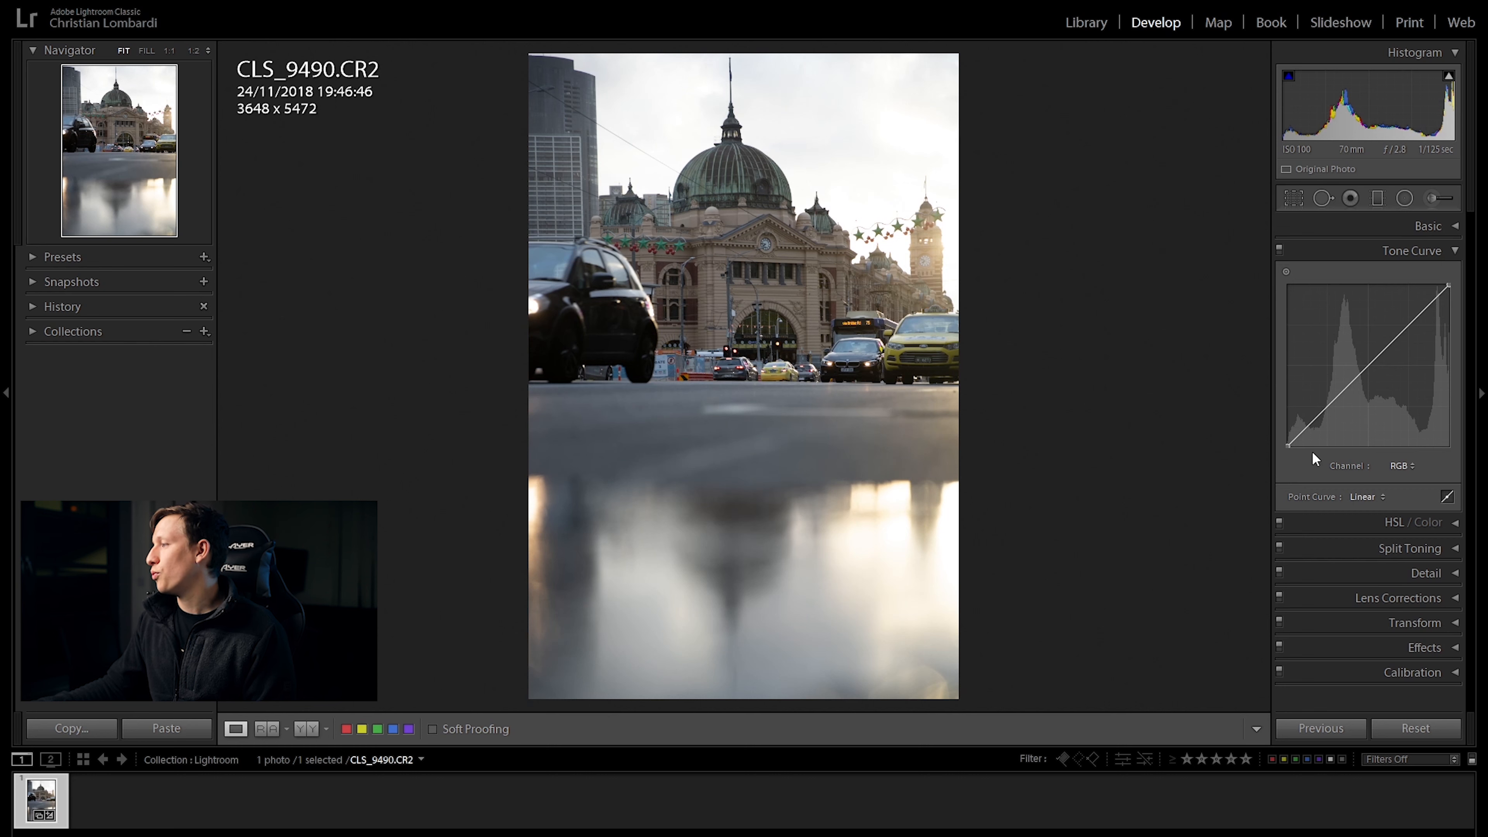
- Switch the tone curve to the Red channel
click(1402, 465)
click(1403, 465)
click(1412, 466)
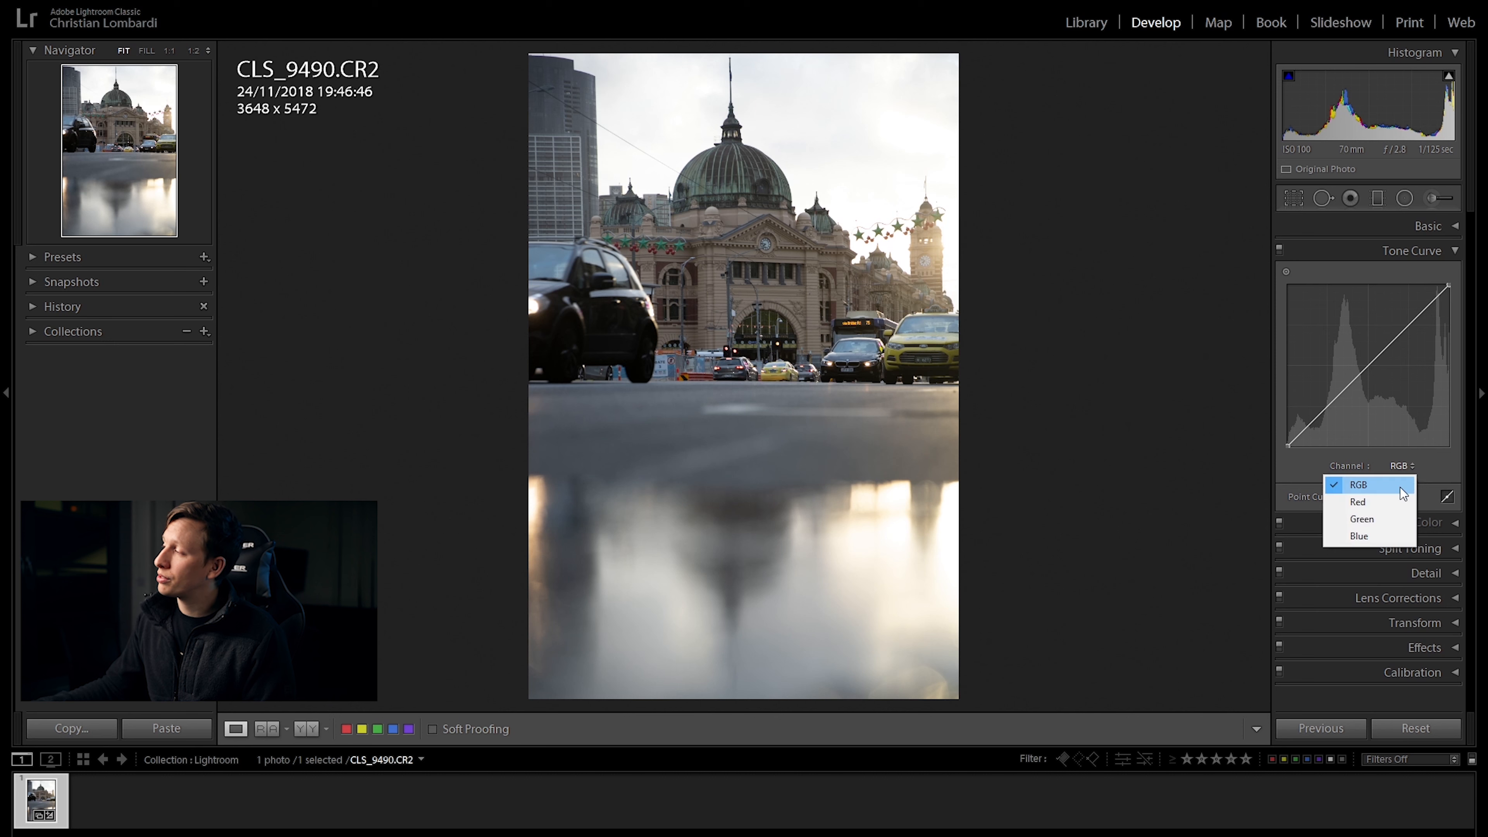
click(1398, 503)
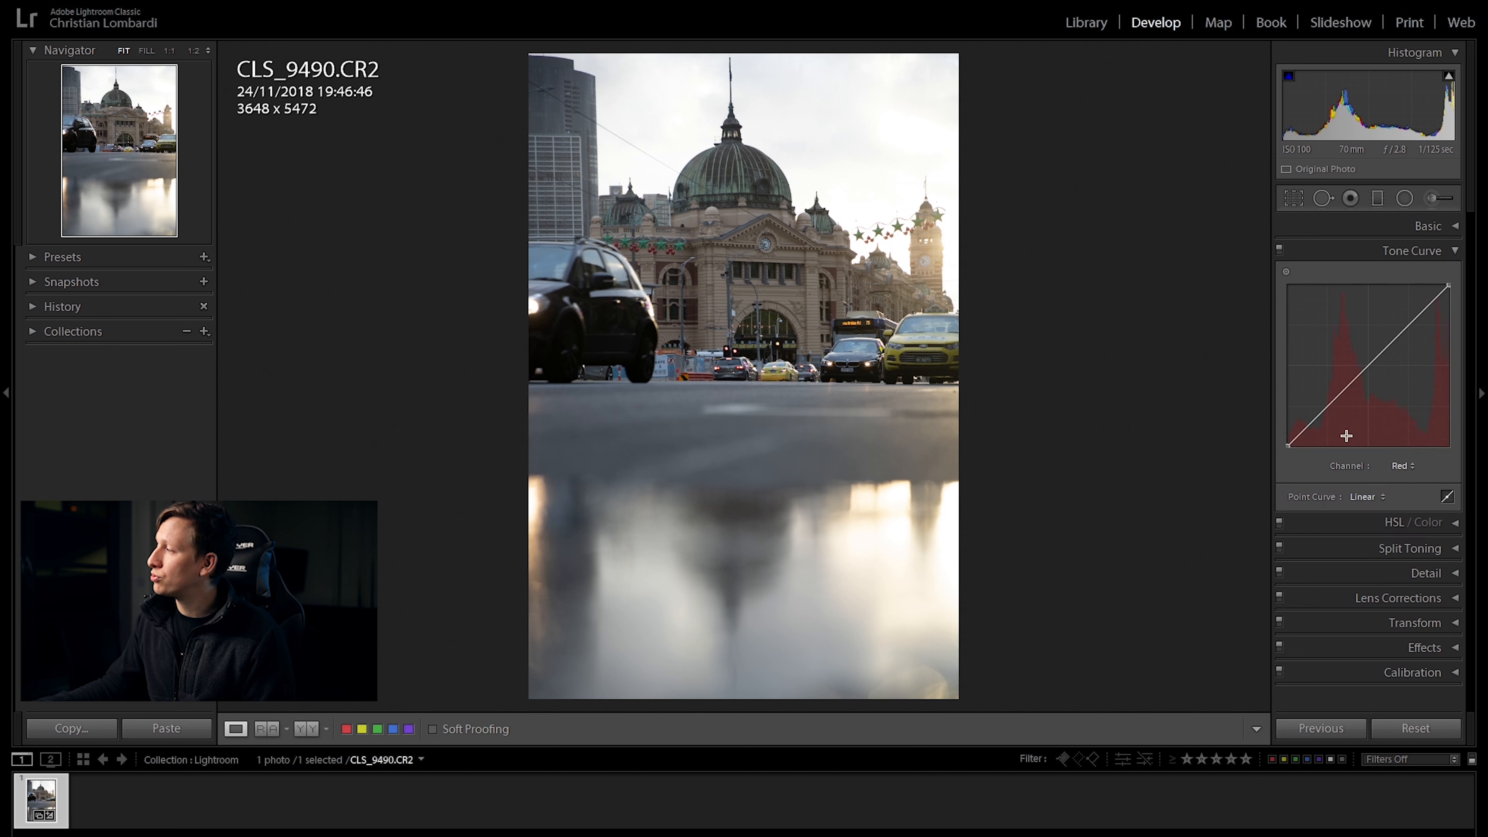
- Add a shadow point at about 28.2/30.2% and a highlight point raised to about 57.6/76.5% on the Red curve
click(1401, 330)
drag(1401, 330, 1392, 324)
click(1334, 388)
mouse_move(1332, 387)
mouse_down()
mouse_move(1363, 365)
mouse_move(1334, 398)
mouse_up()
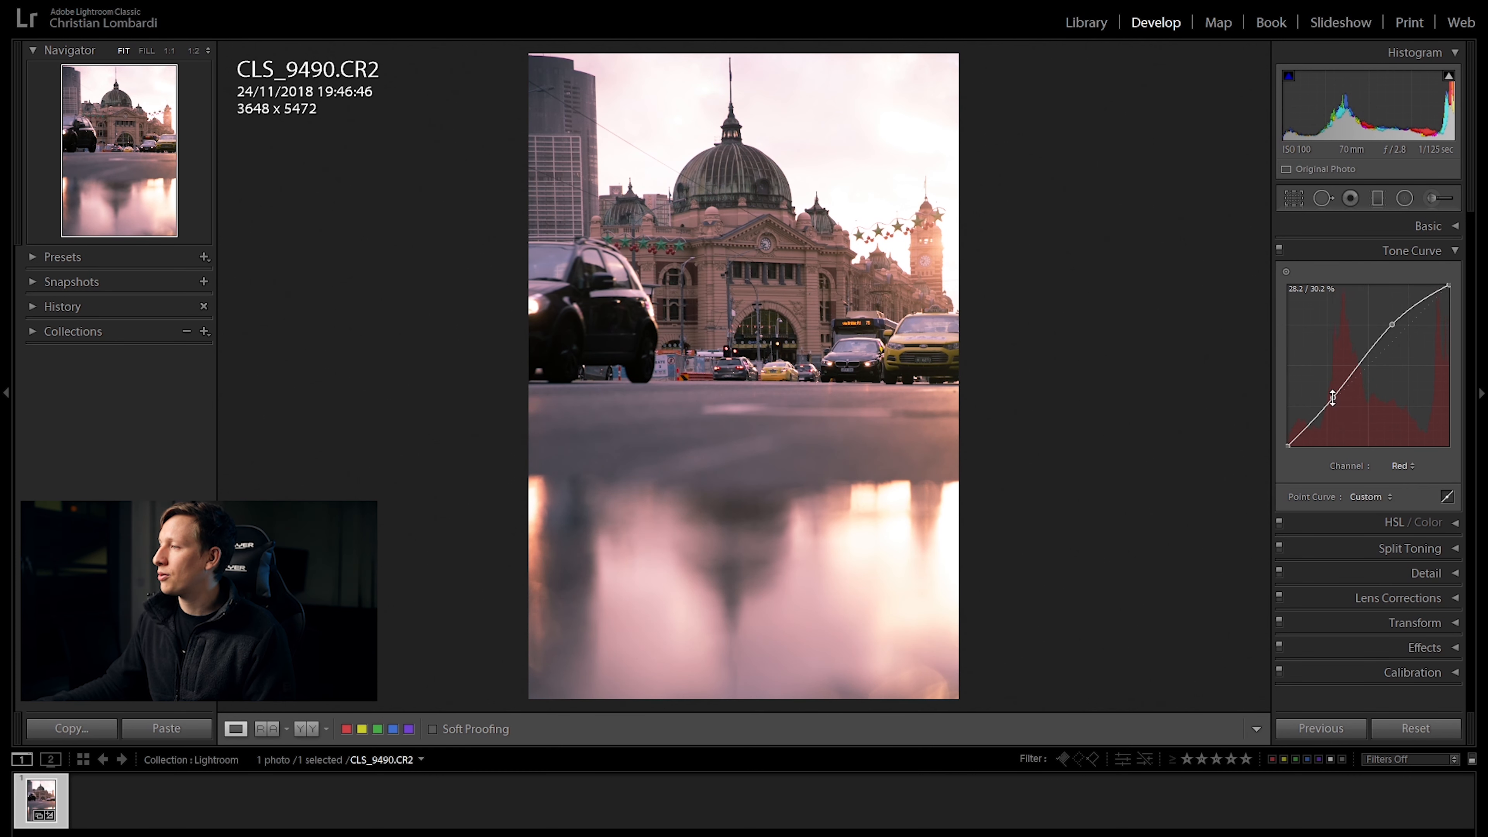
drag(1392, 324, 1385, 319)
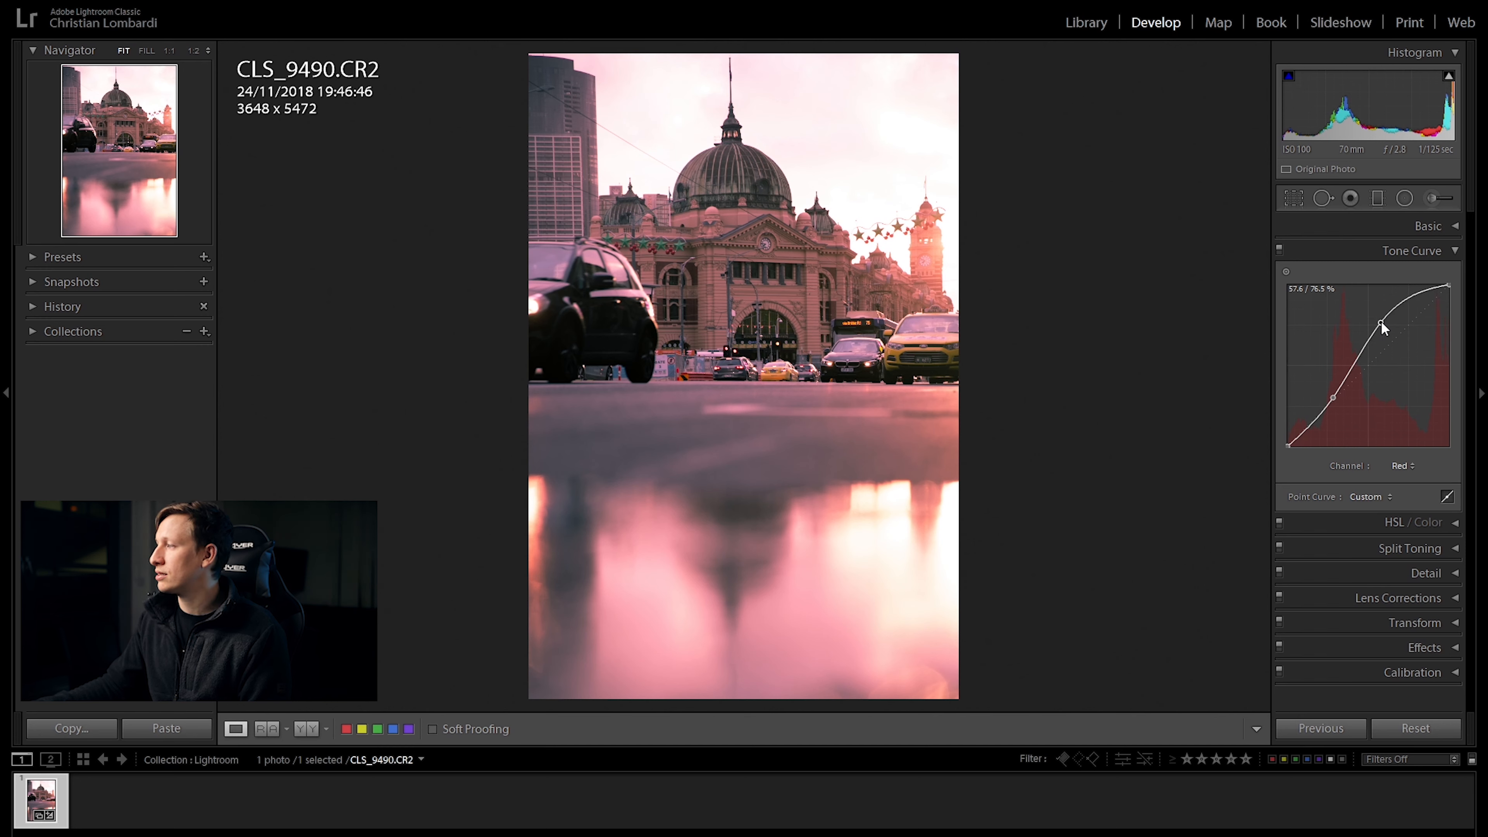
- Try lifting only the shadows on the Red curve with midtones and highlights anchored, and remove all its points
double_click(1383, 321)
drag(1336, 399, 1412, 322)
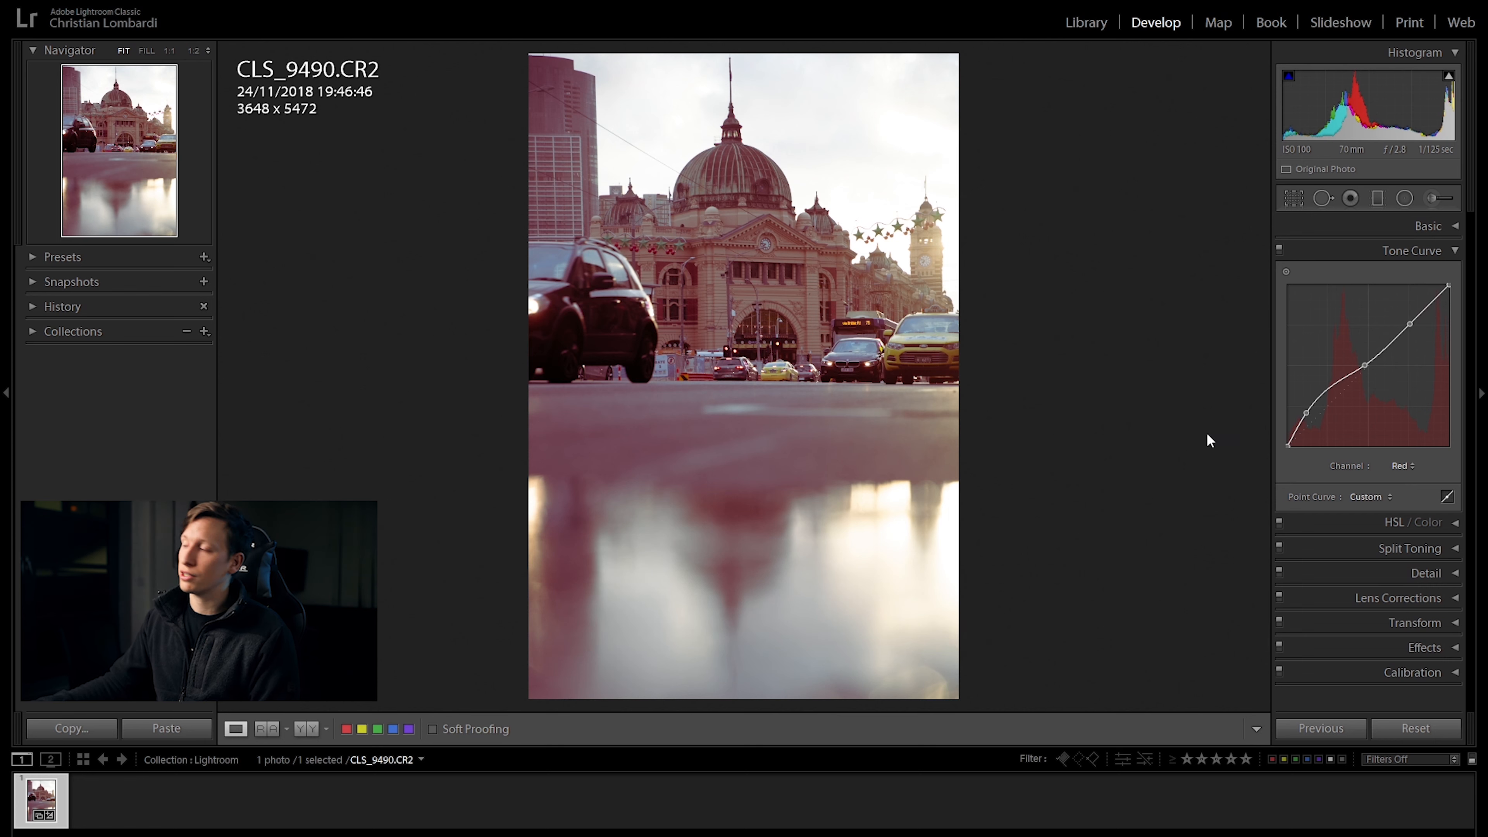
double_click(1307, 413)
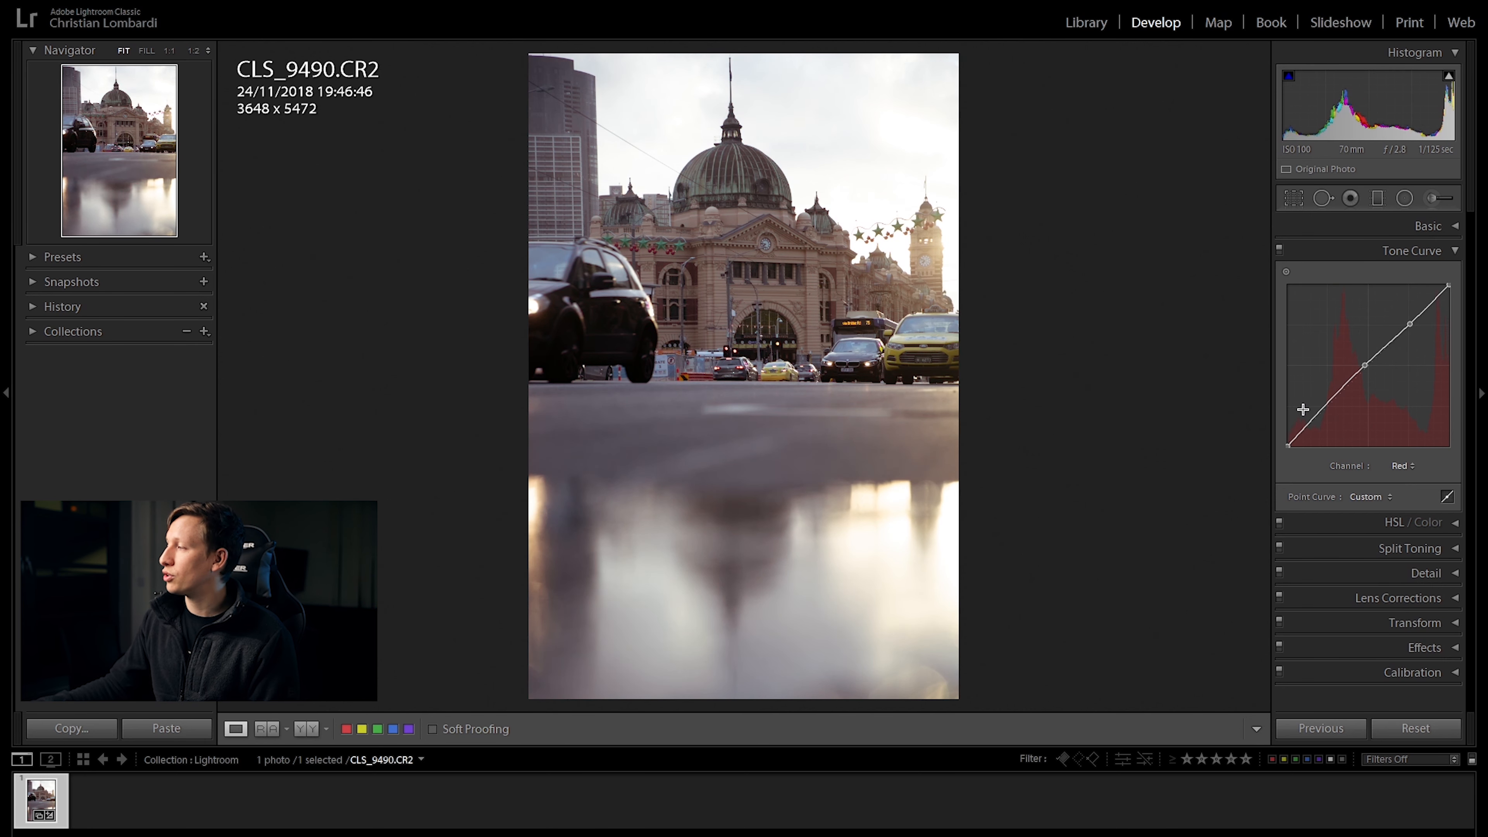
double_click(1365, 366)
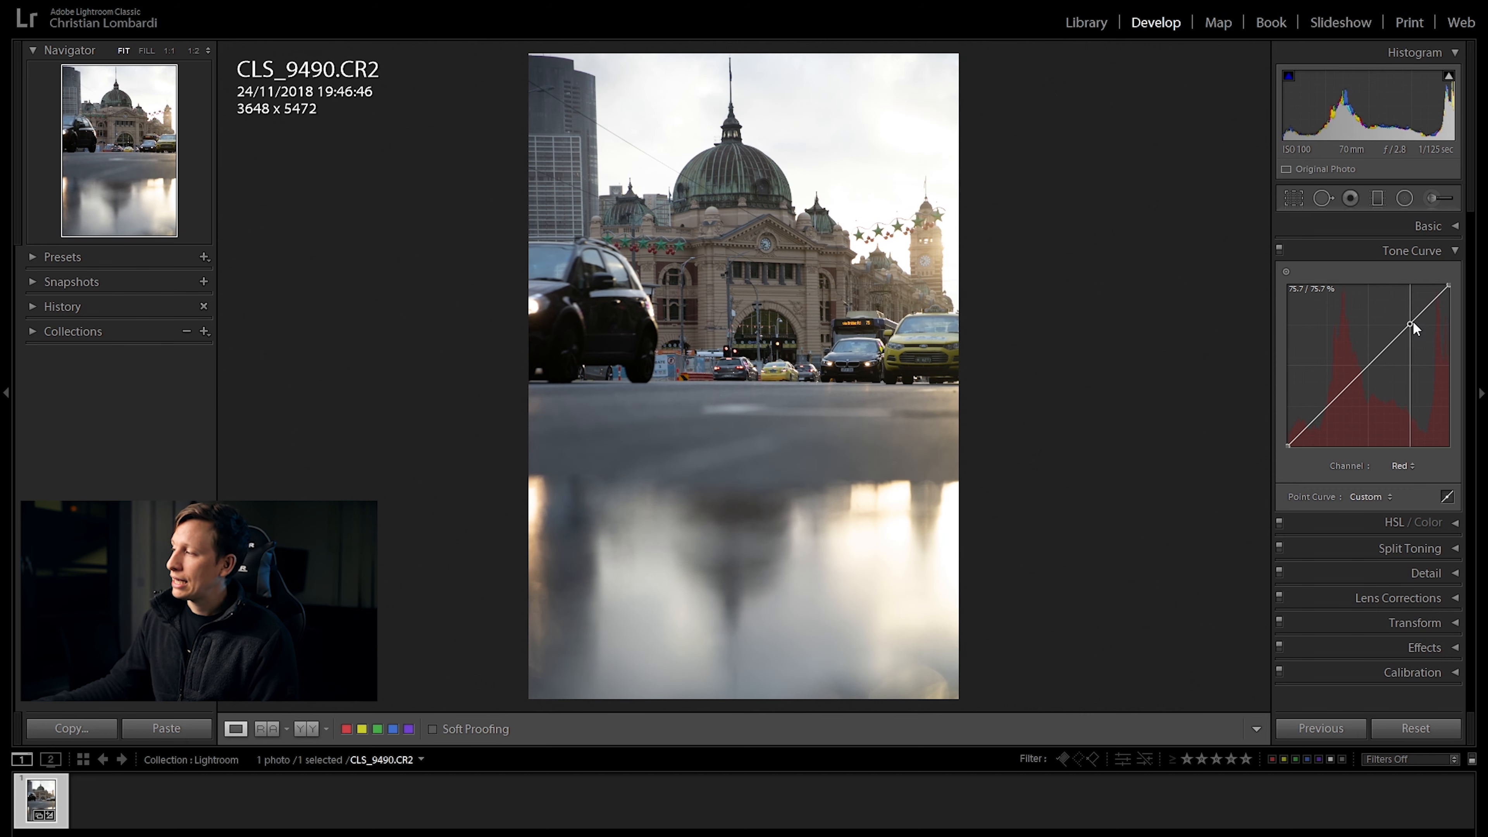
double_click(1410, 323)
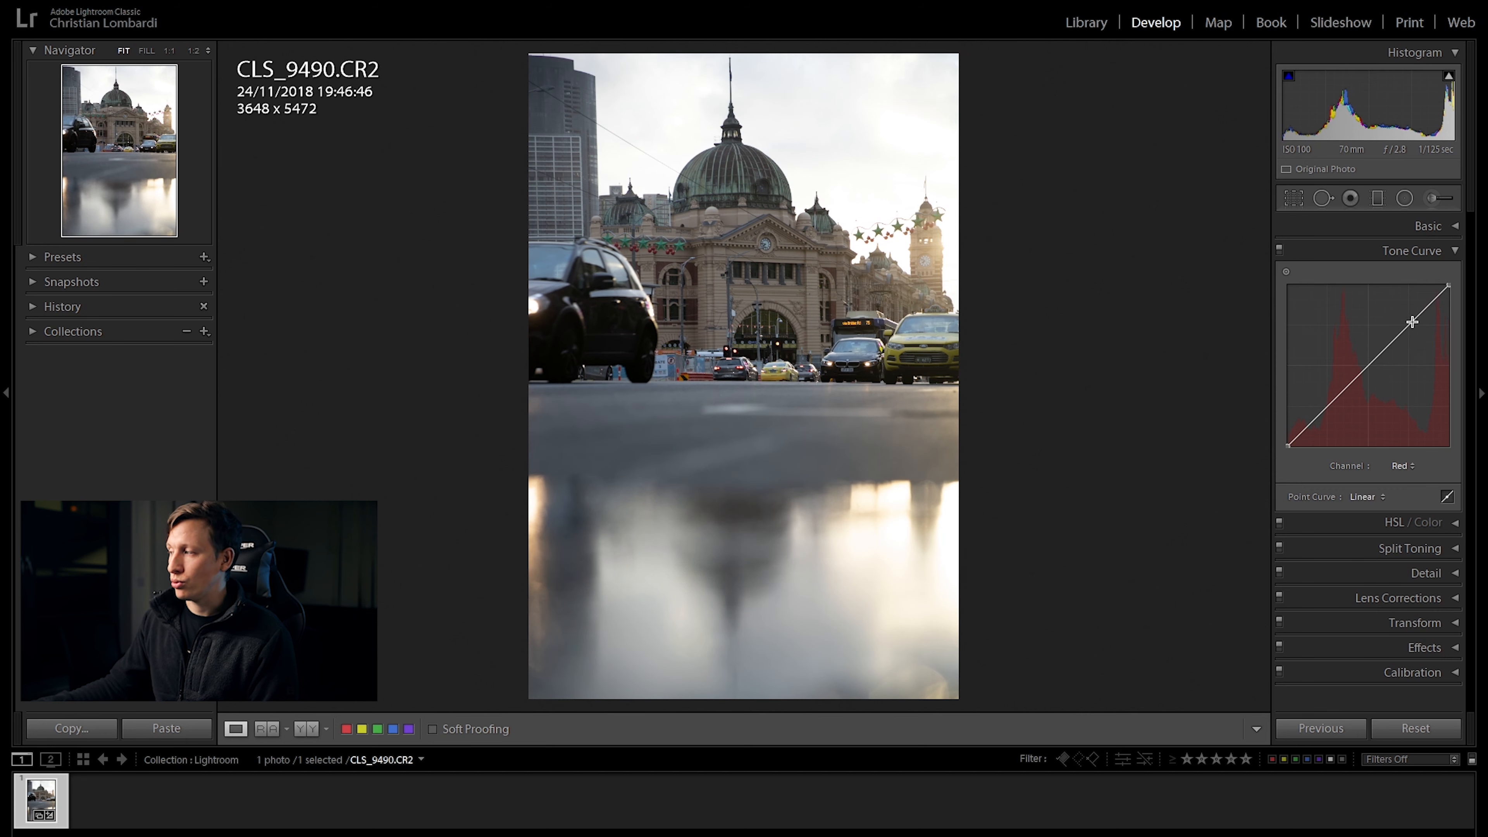
- Switch the tone curve from the Red channel back to the RGB channel
click(1392, 464)
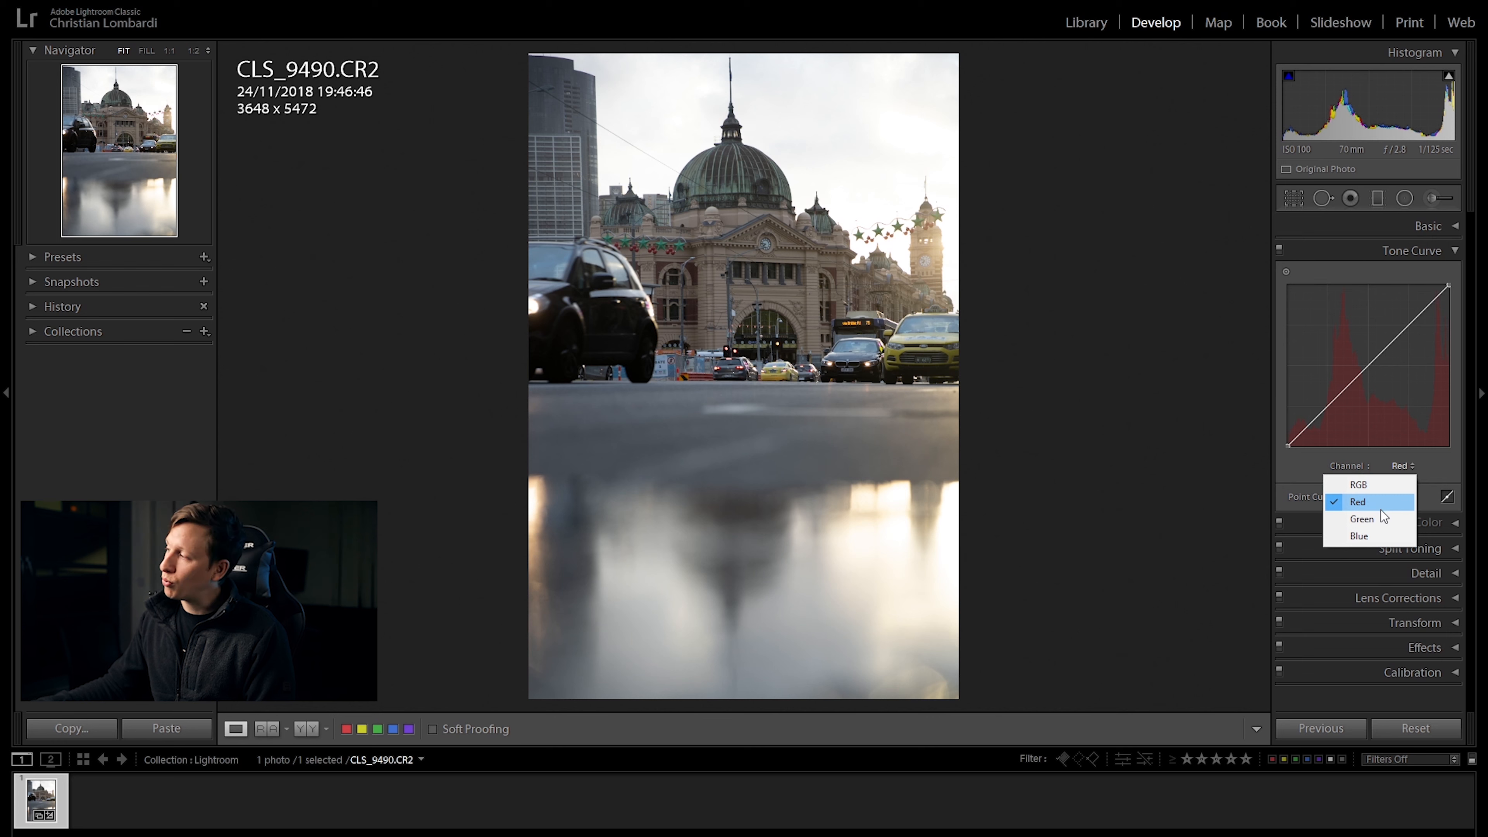
click(1361, 486)
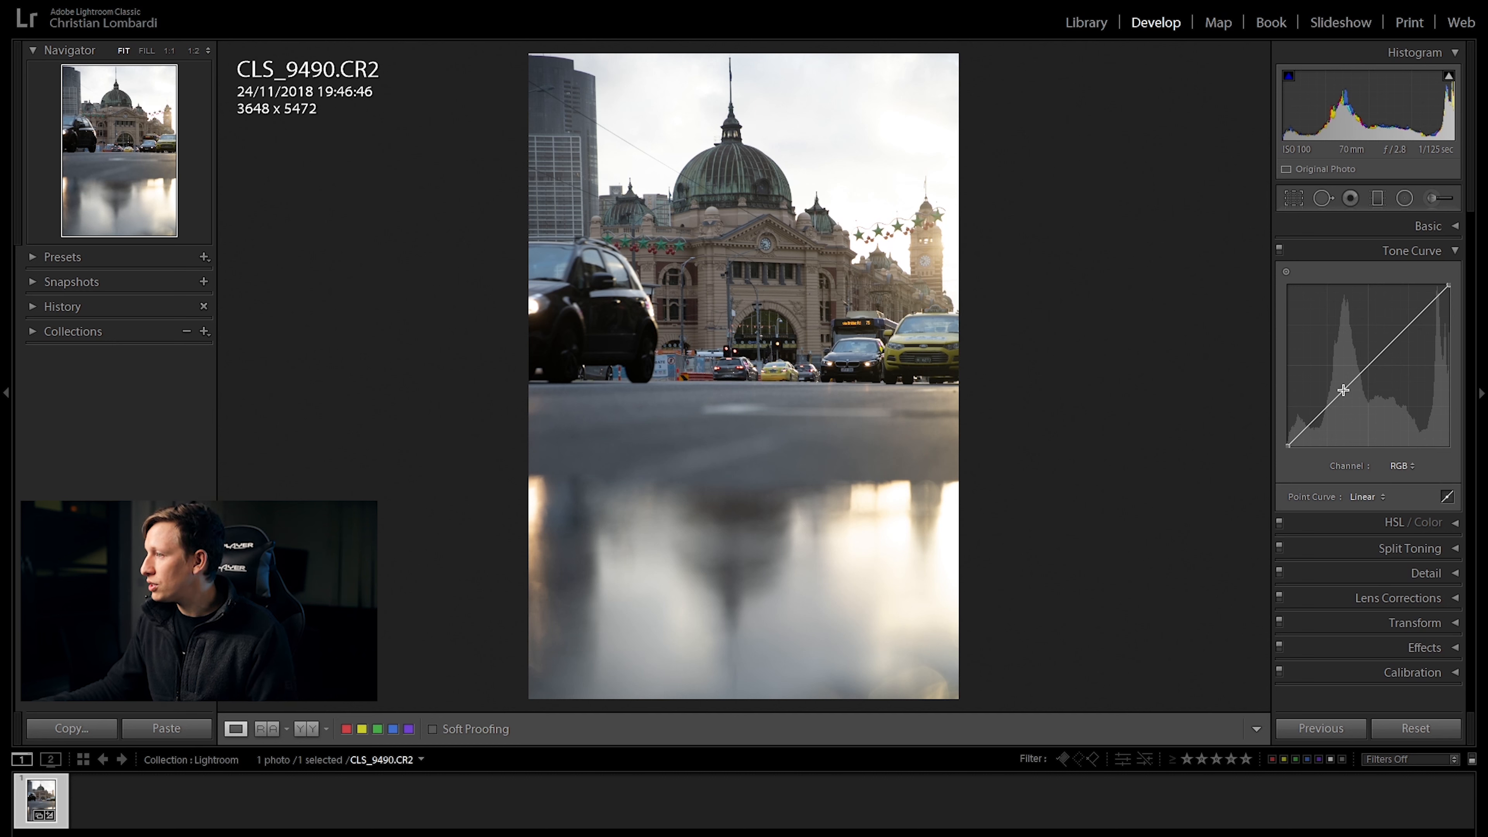
click(1374, 472)
click(1388, 532)
drag(1337, 392, 1377, 358)
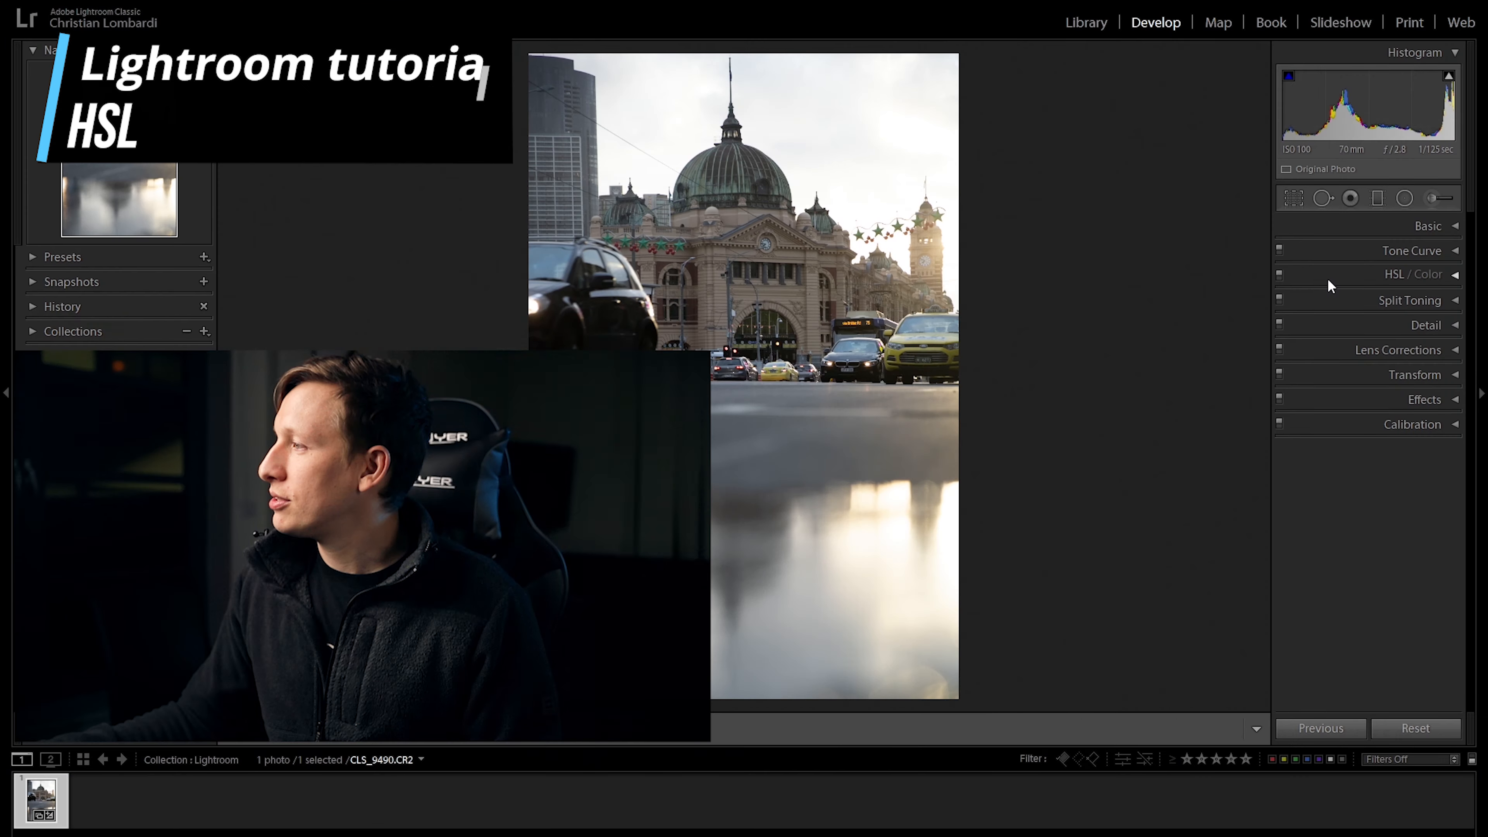
- Expand the HSL adjustments, try the Red hue at -100 and +100 on the street's red details, and reset it
click(1328, 278)
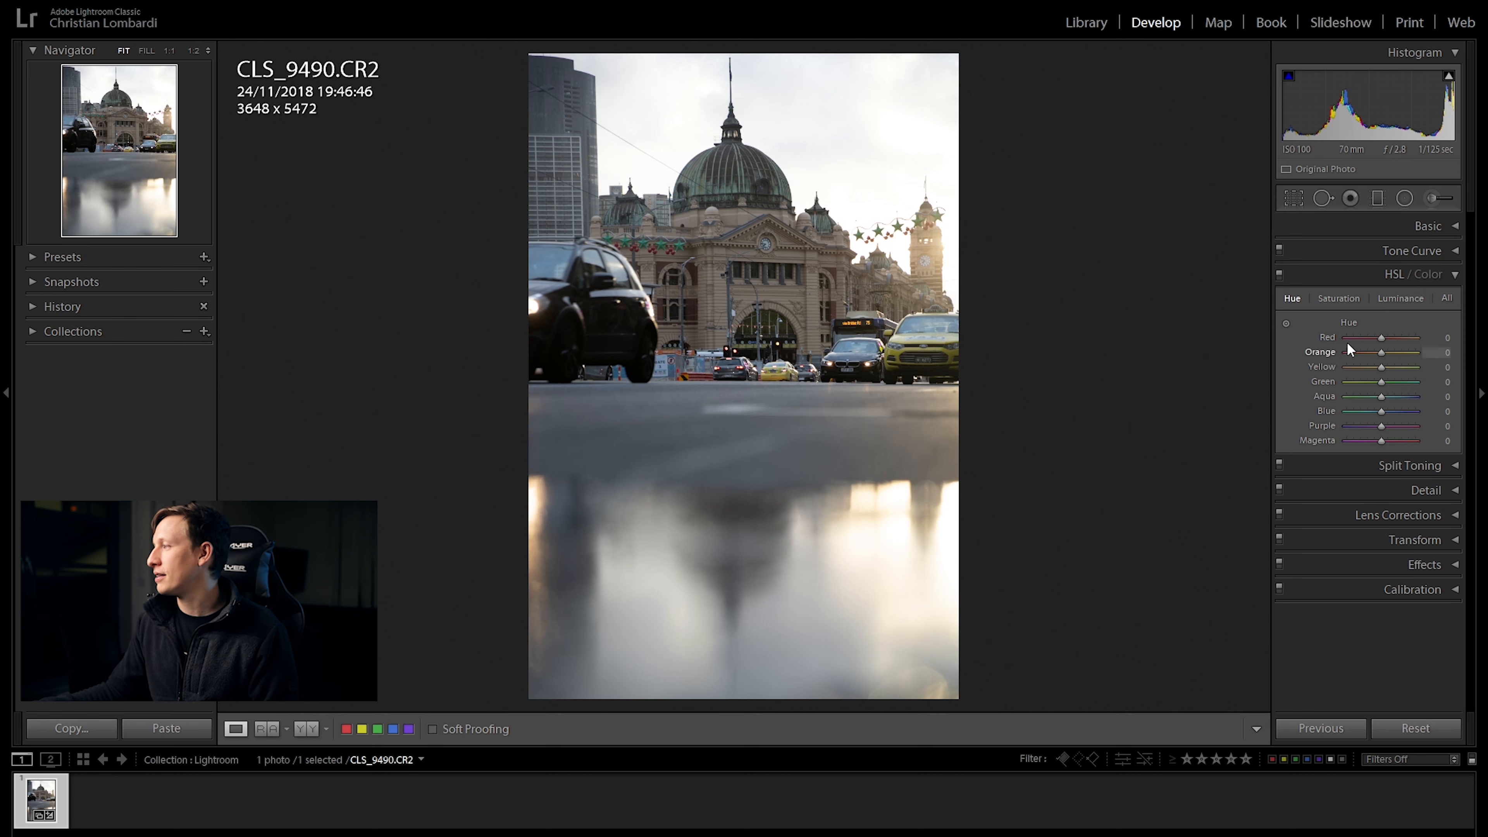
drag(1382, 338, 1364, 339)
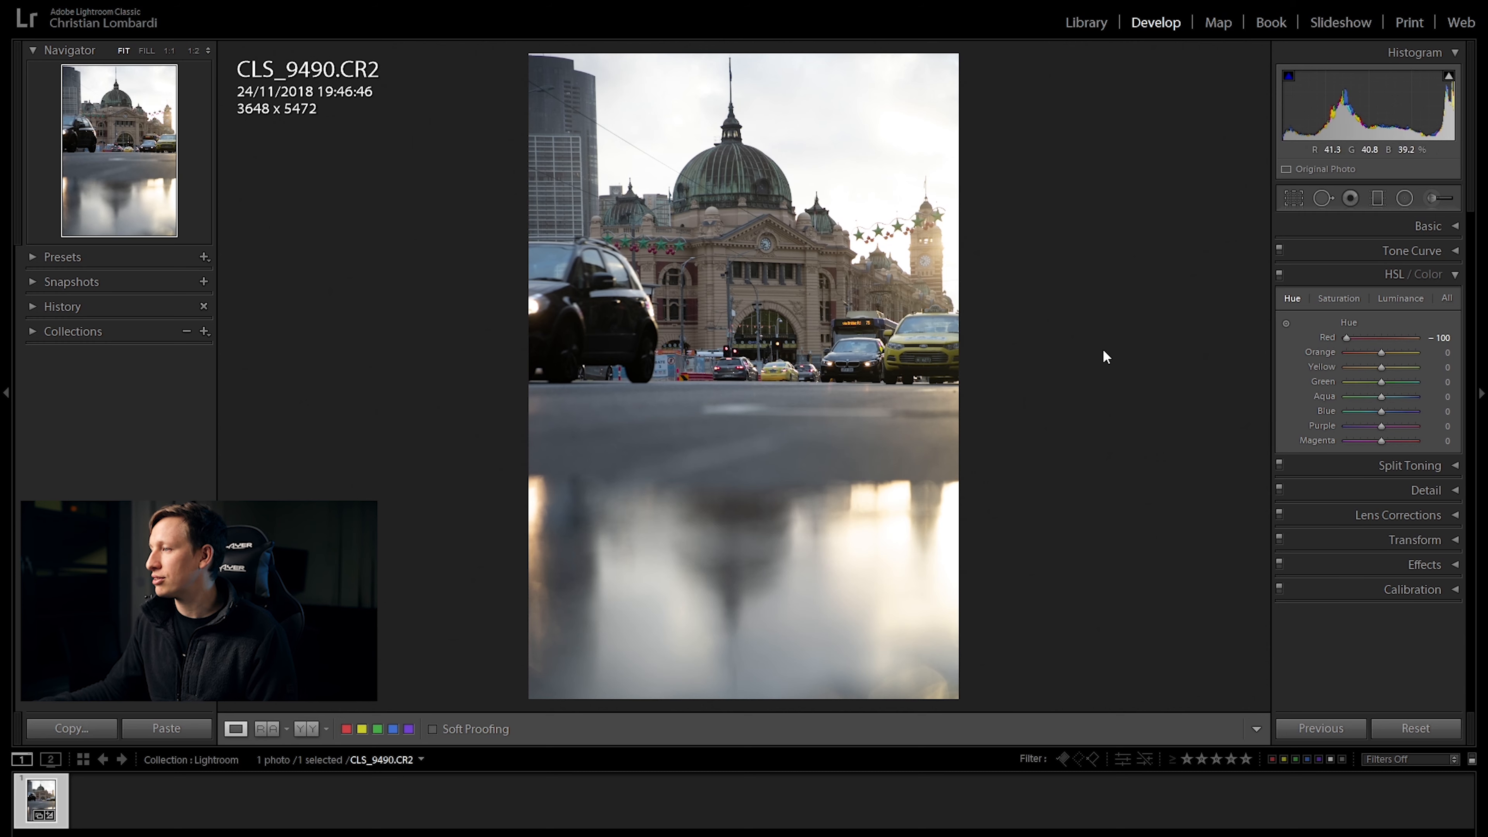
click(697, 371)
click(694, 542)
click(696, 525)
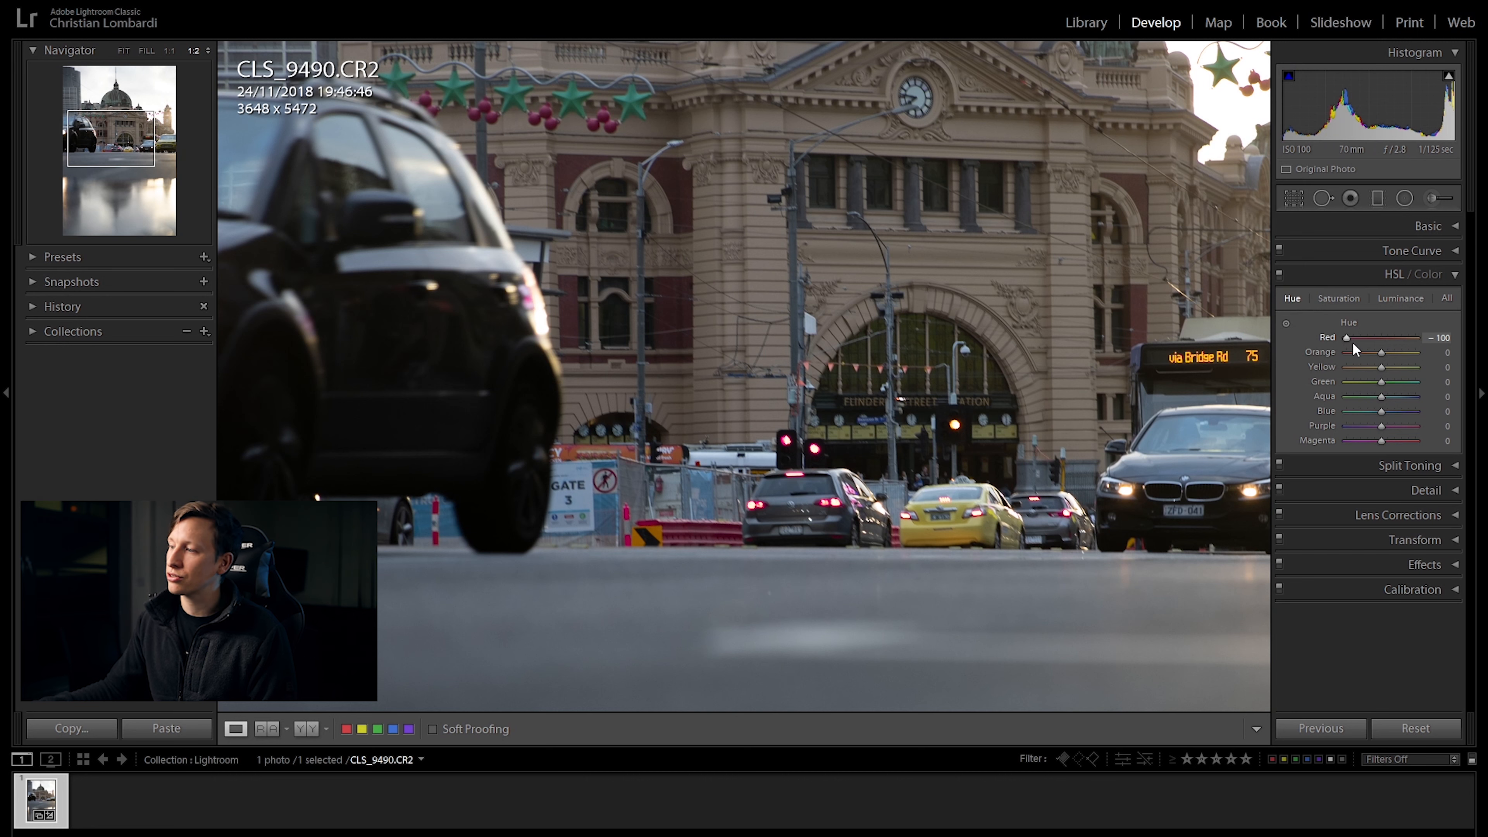
drag(1346, 337, 1452, 359)
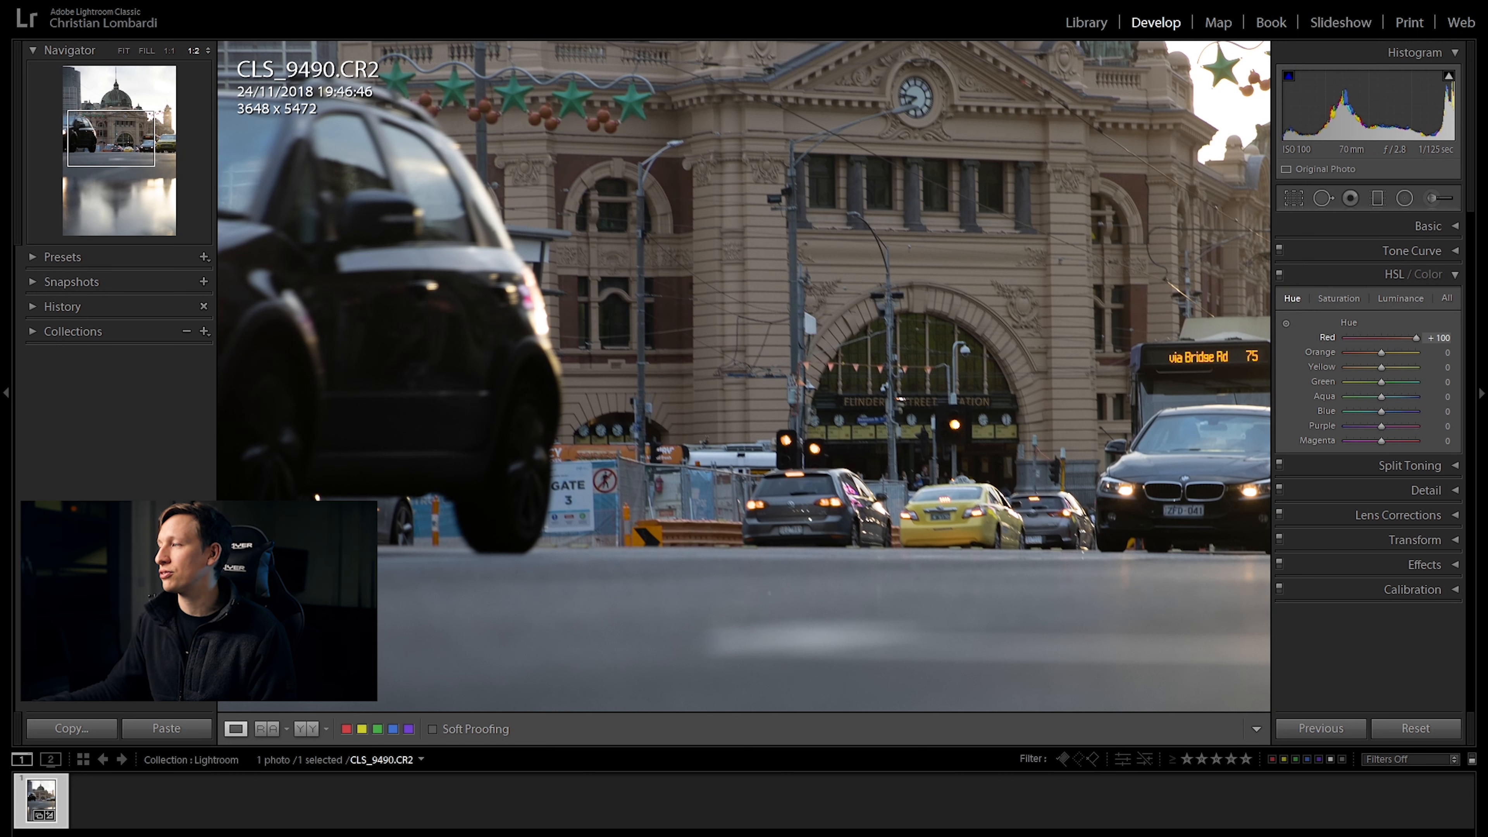
double_click(1413, 337)
click(871, 329)
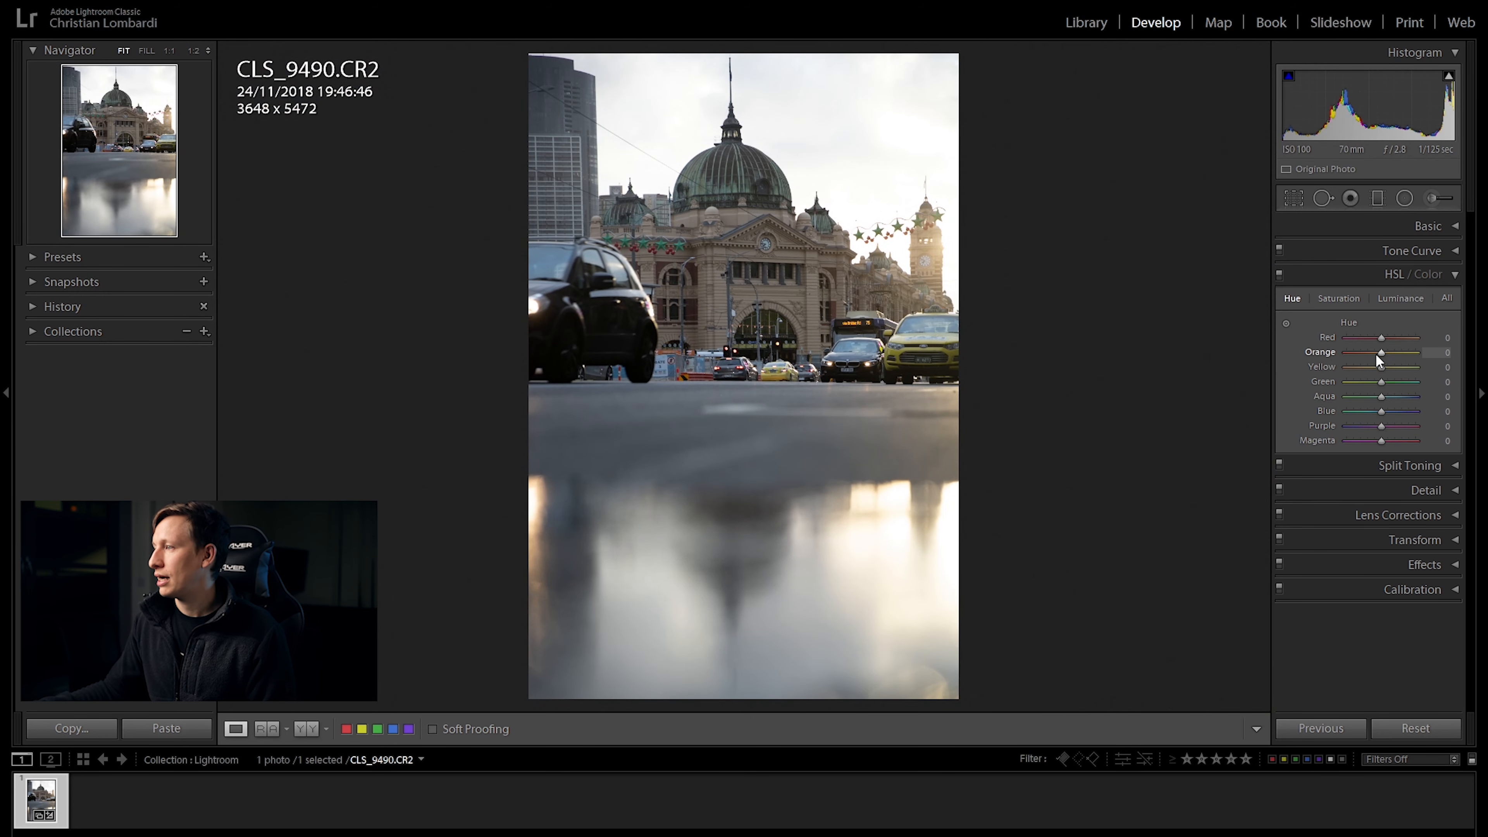
- Try the Orange hue at -100 on the station facade and reset it
click(762, 229)
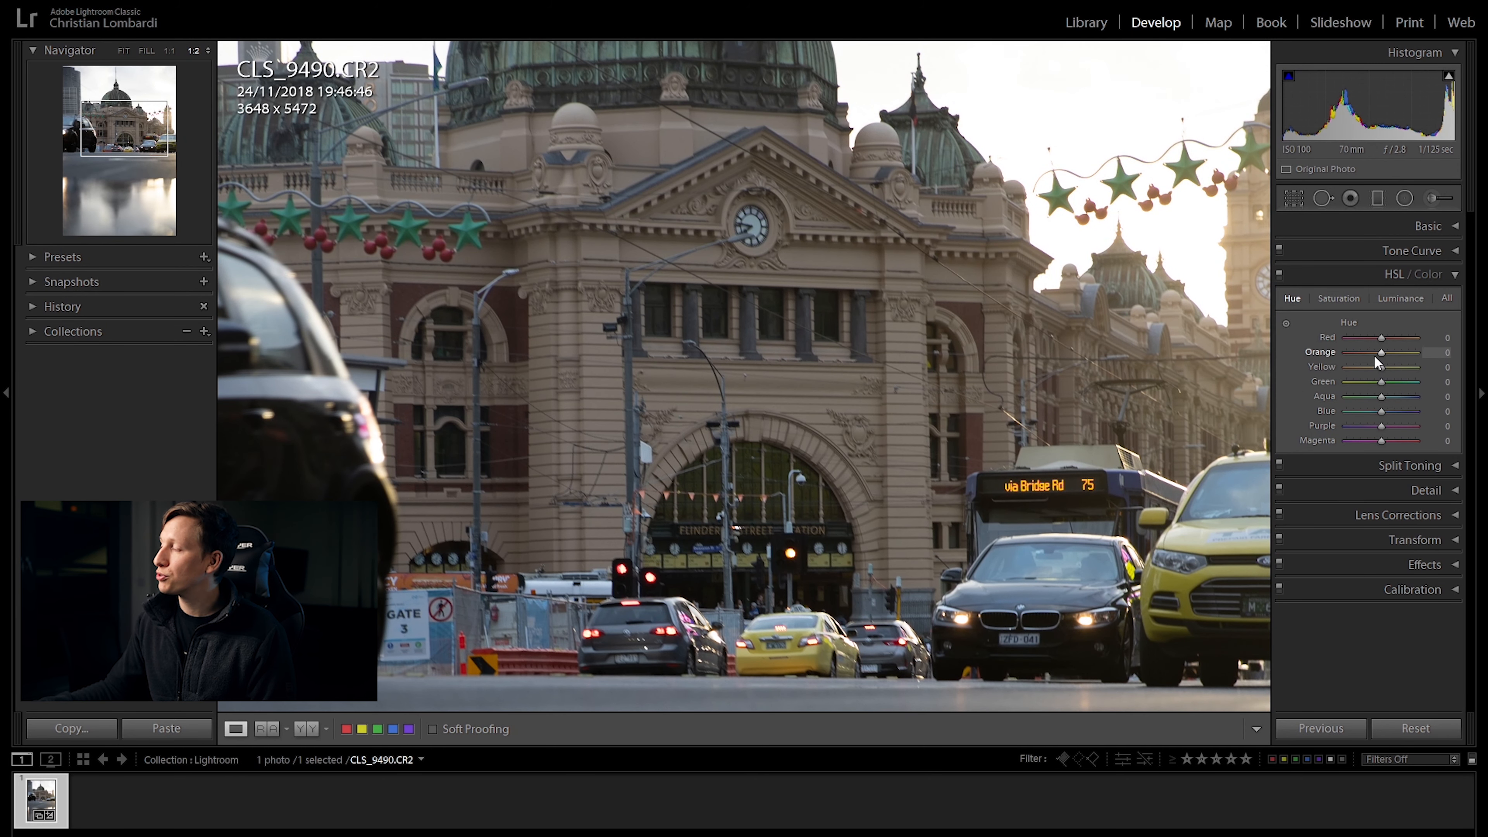
drag(1384, 352, 1346, 366)
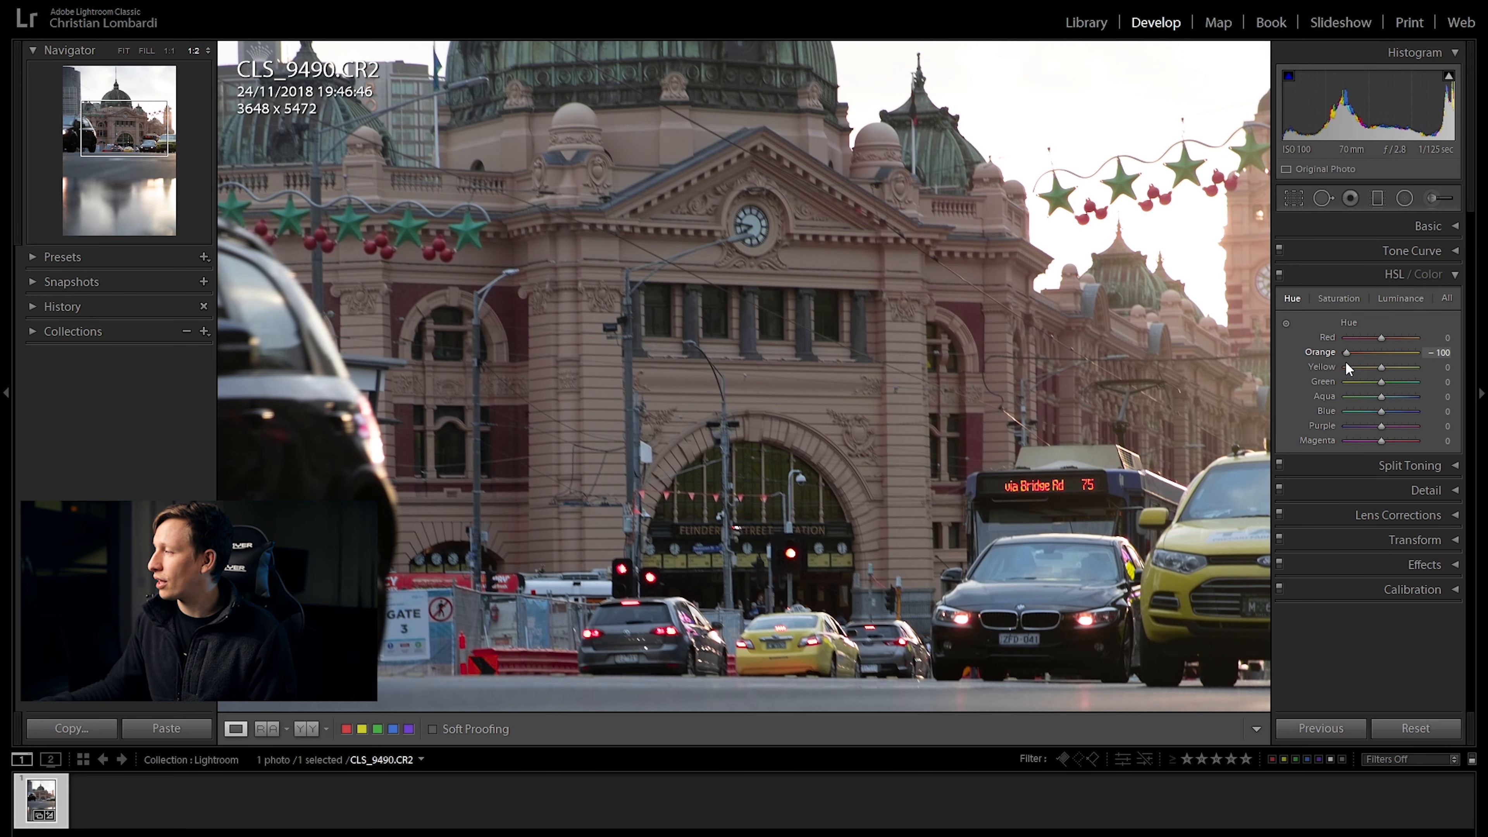
drag(632, 265, 653, 306)
drag(574, 411, 509, 517)
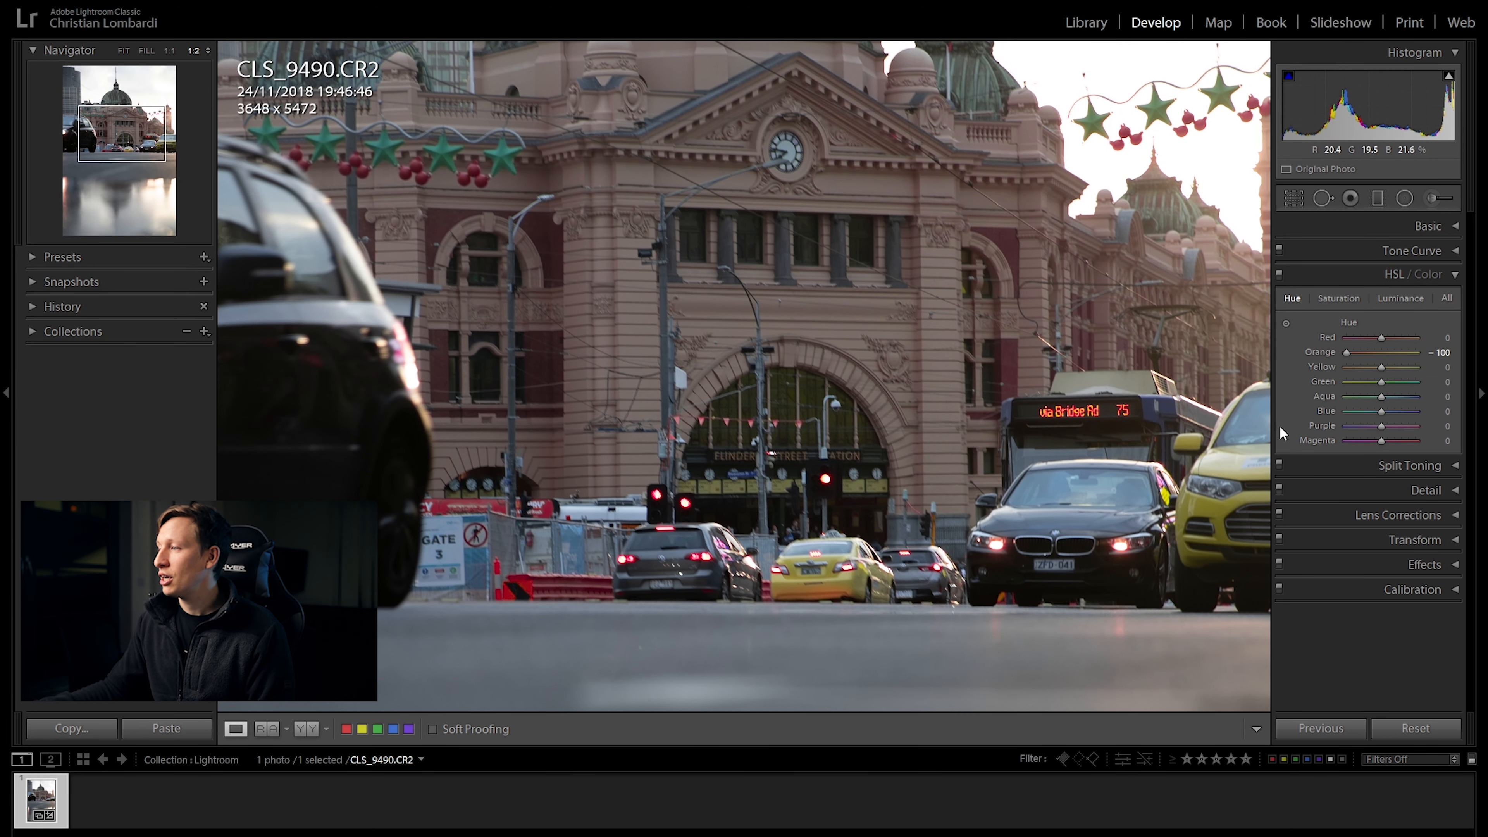
double_click(1348, 352)
- Try the Orange hue at +100, check the facade and the whole photo, and reset it
drag(1384, 353, 1421, 352)
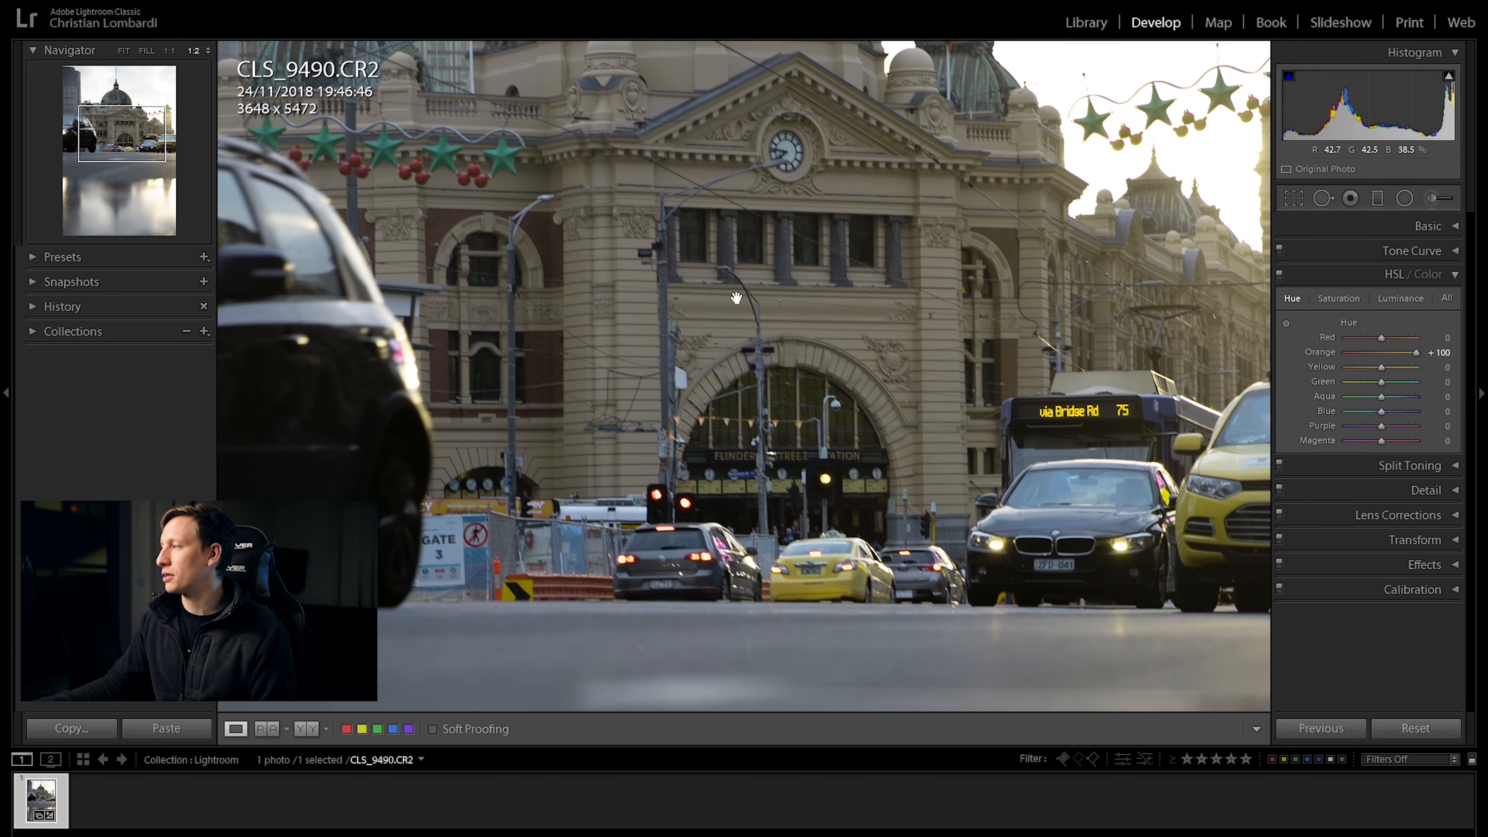
scroll(725, 315, up, 5)
scroll(724, 315, right, 5)
drag(787, 449, 891, 364)
click(891, 364)
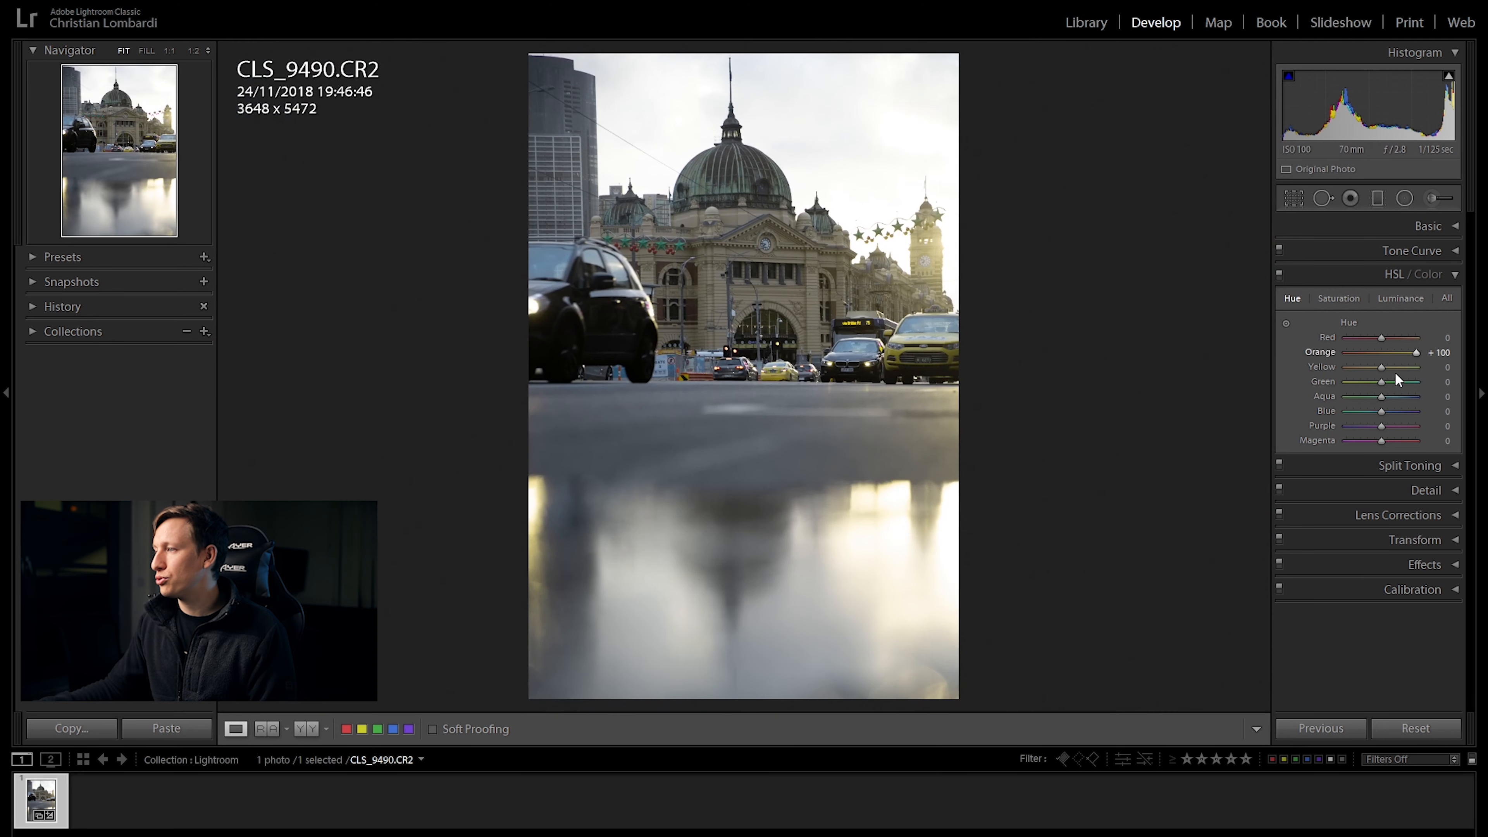
double_click(1411, 354)
- Try the Aqua hue at +82 and the Blue hue at -100, inspect the cars, and reset both
drag(1392, 396, 1316, 431)
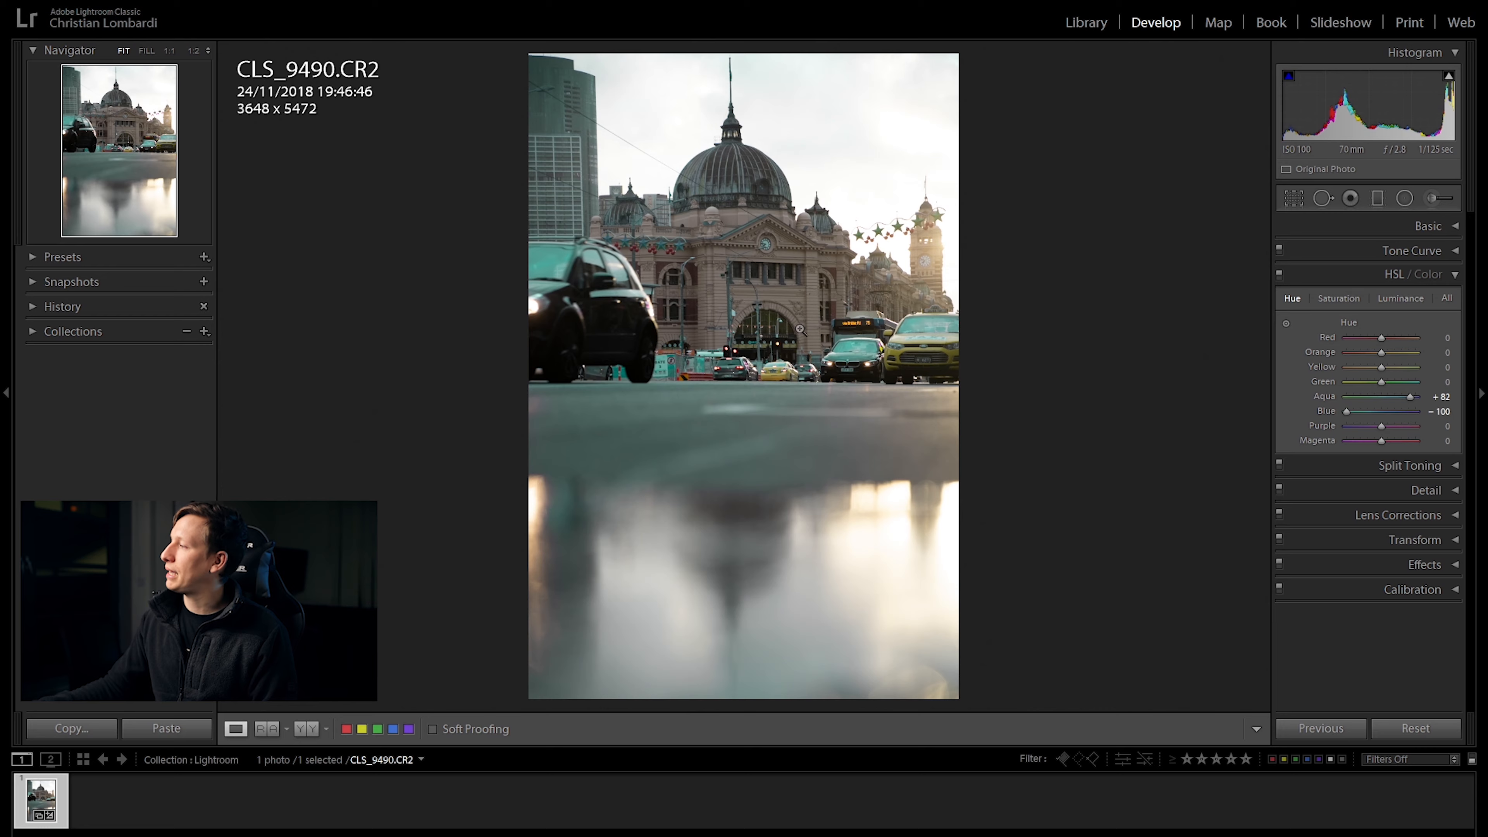
click(850, 378)
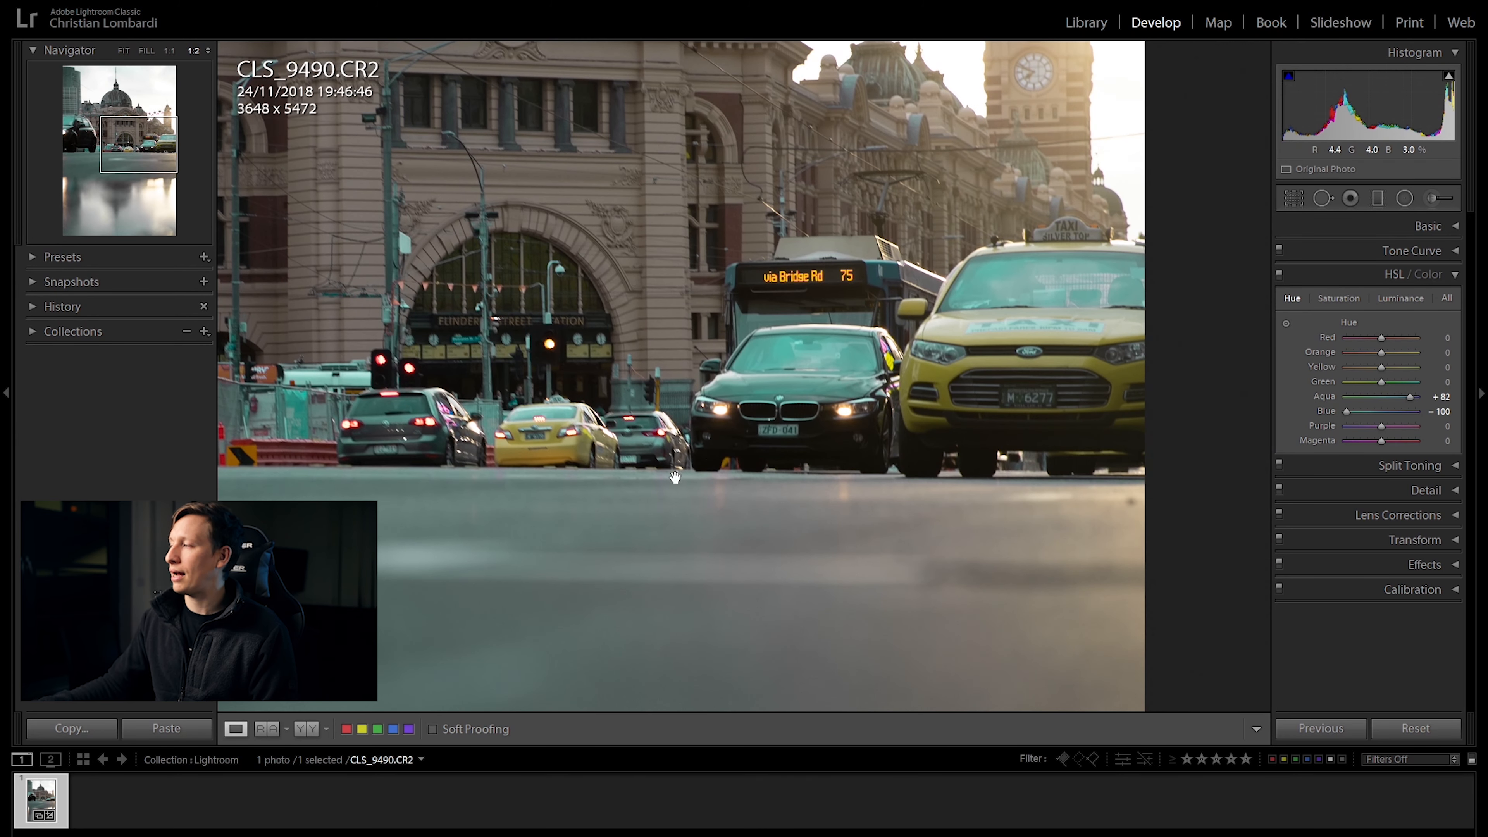
scroll(681, 465, left, 10)
scroll(462, 334, up, 5)
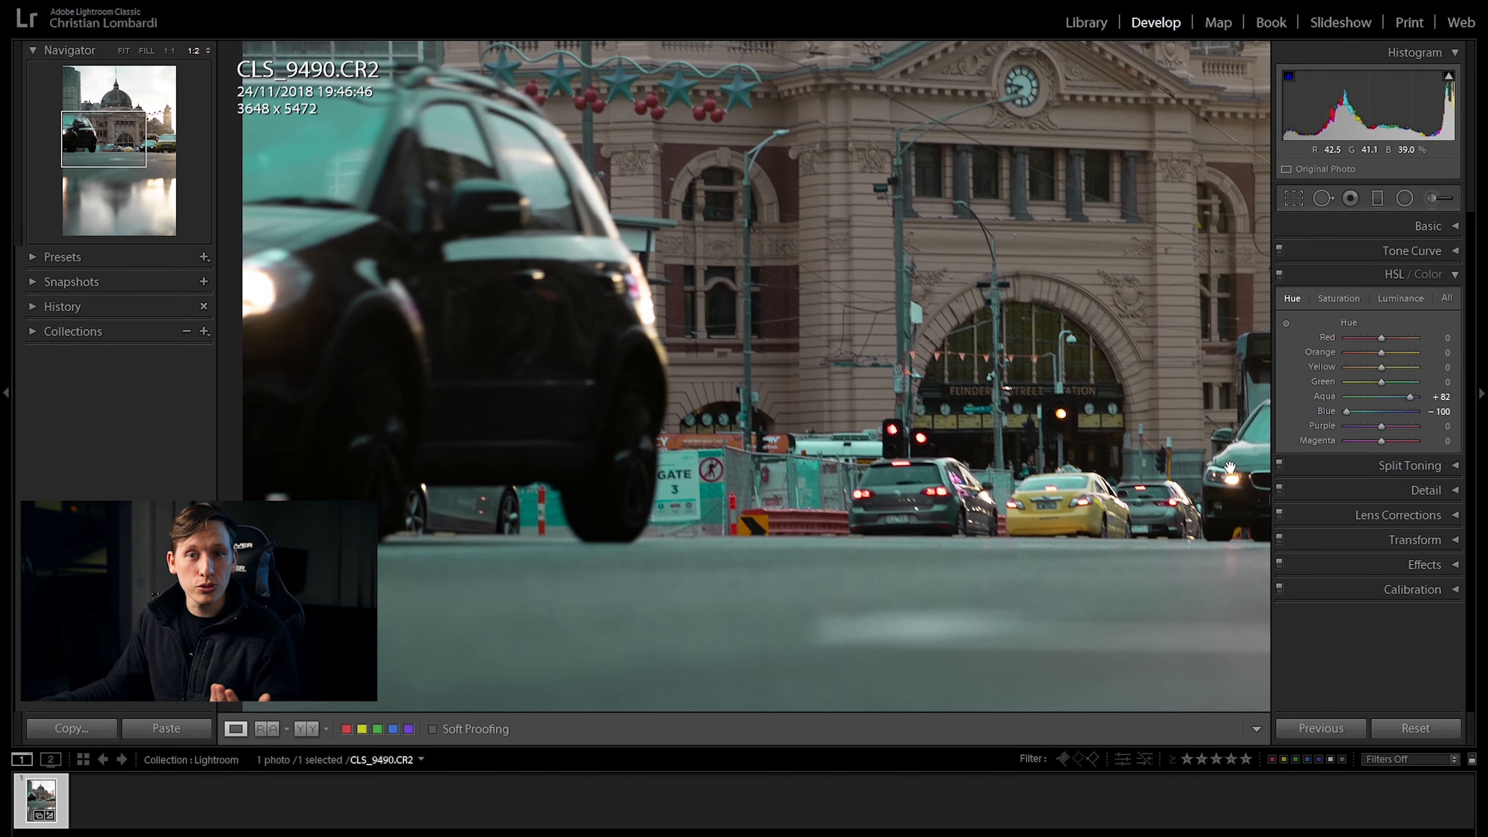
double_click(1410, 397)
double_click(1347, 409)
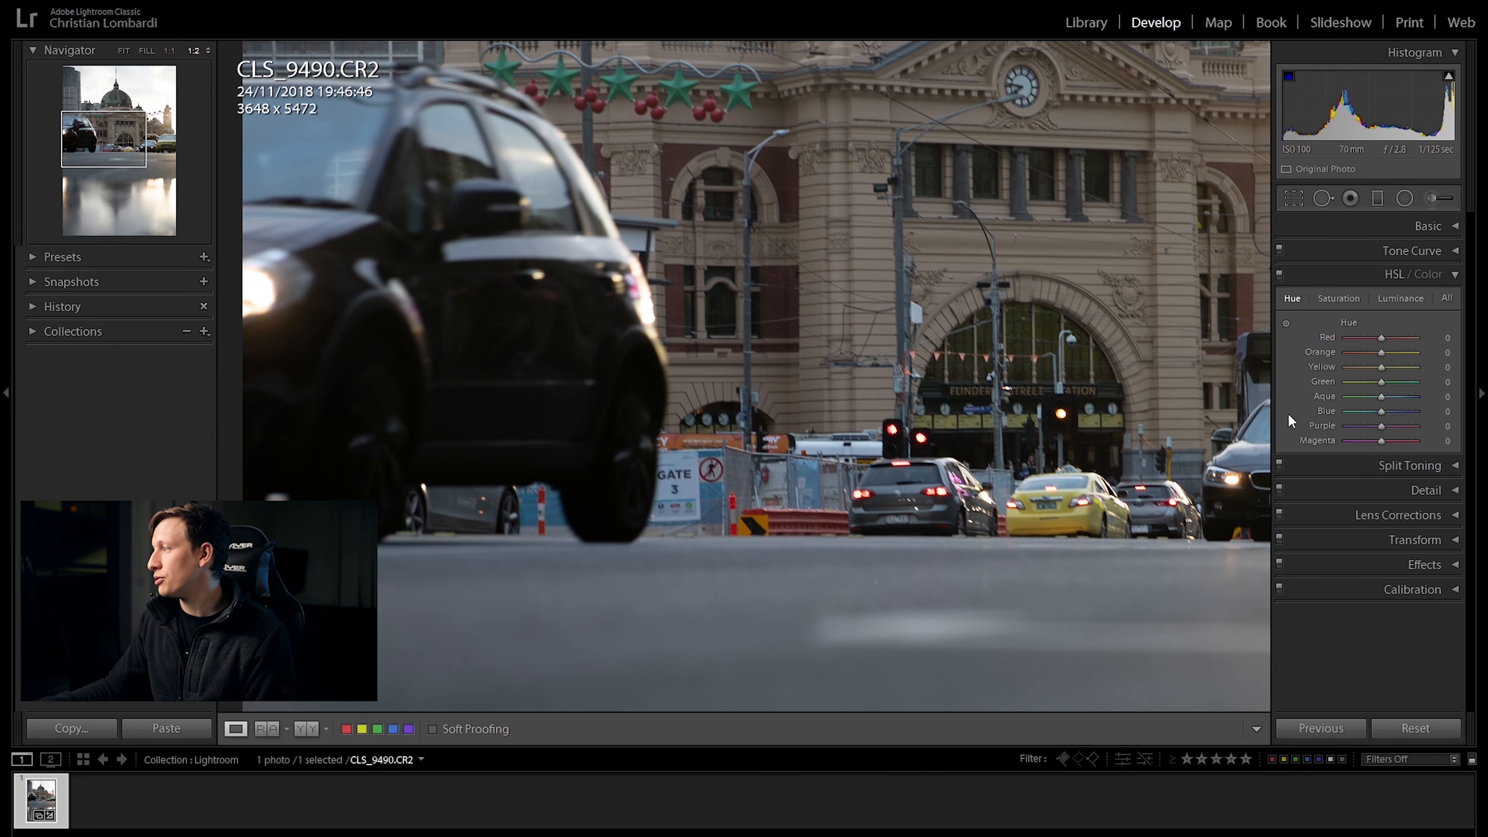
- In the saturation adjustments, set Red, Orange, Yellow and Green to -100 and Aqua and Blue to +100
click(1345, 299)
click(1230, 369)
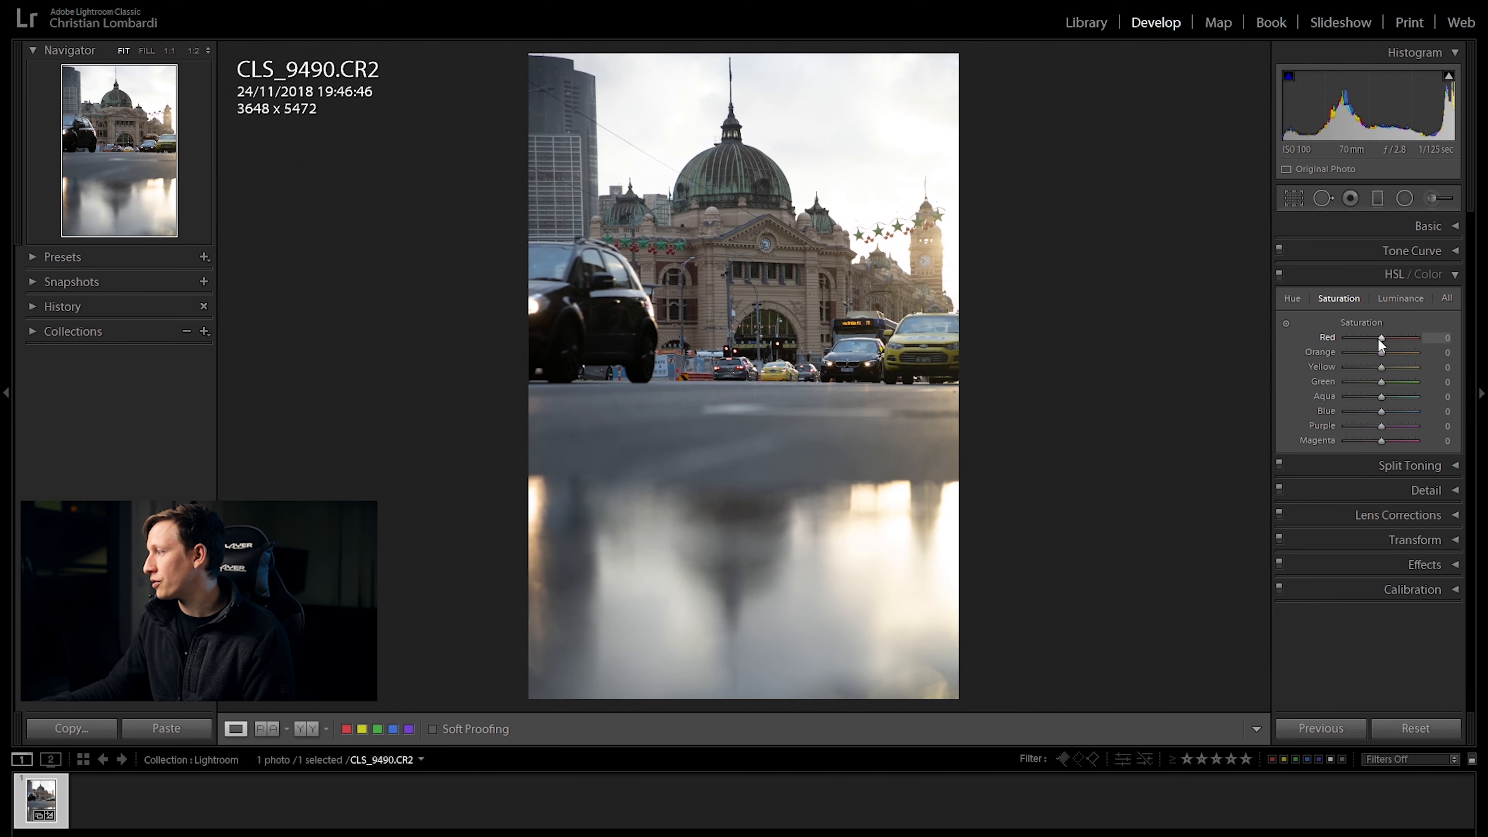
drag(1380, 338, 1238, 371)
drag(1384, 382, 1269, 408)
drag(1383, 411, 1484, 404)
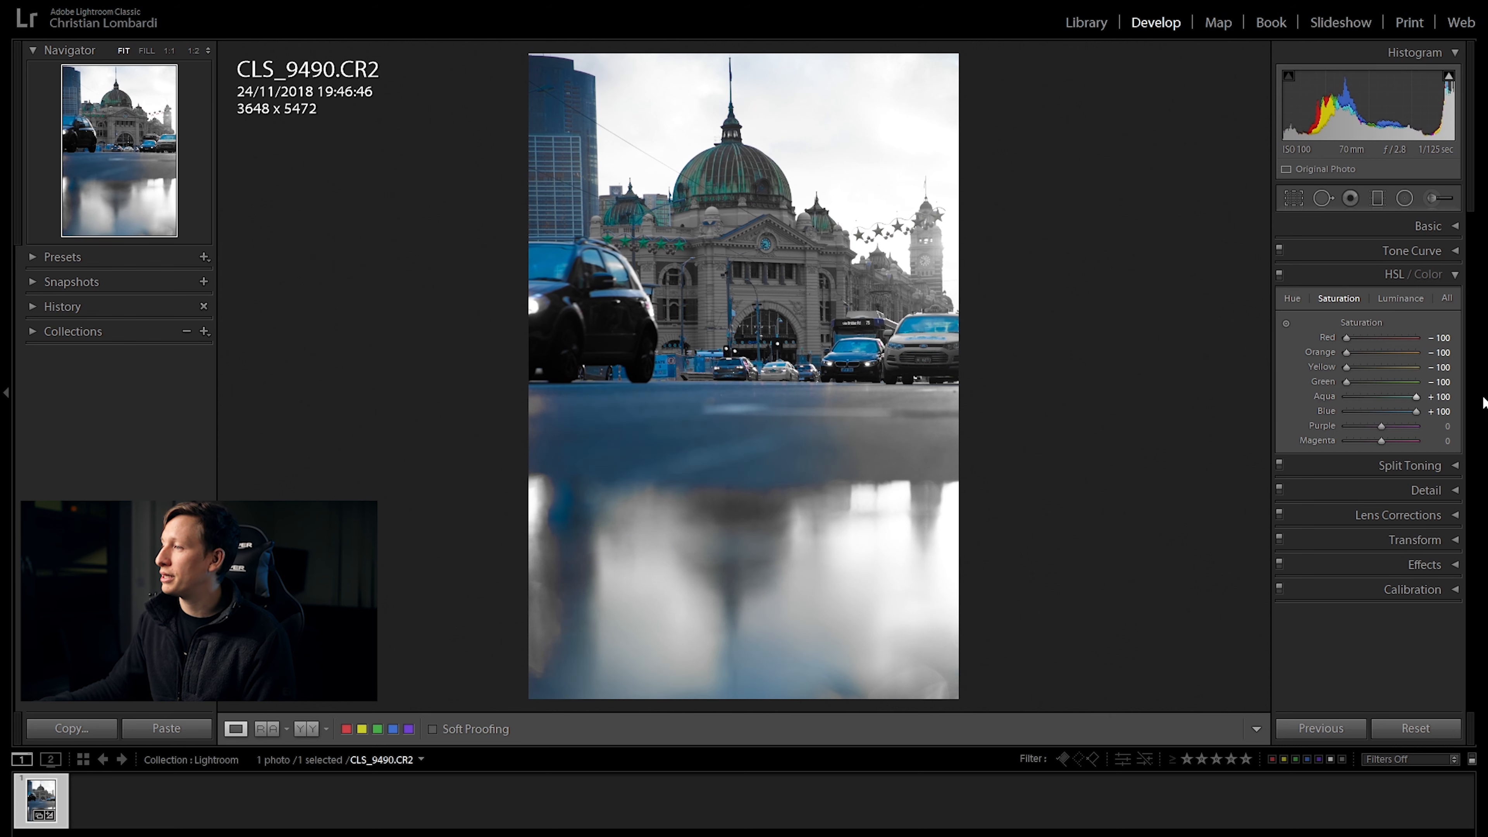
- Reset all six changed saturation values, then try the Yellow saturation at -51 and reset it
double_click(1417, 414)
double_click(1417, 397)
double_click(1351, 382)
double_click(1351, 365)
double_click(1344, 351)
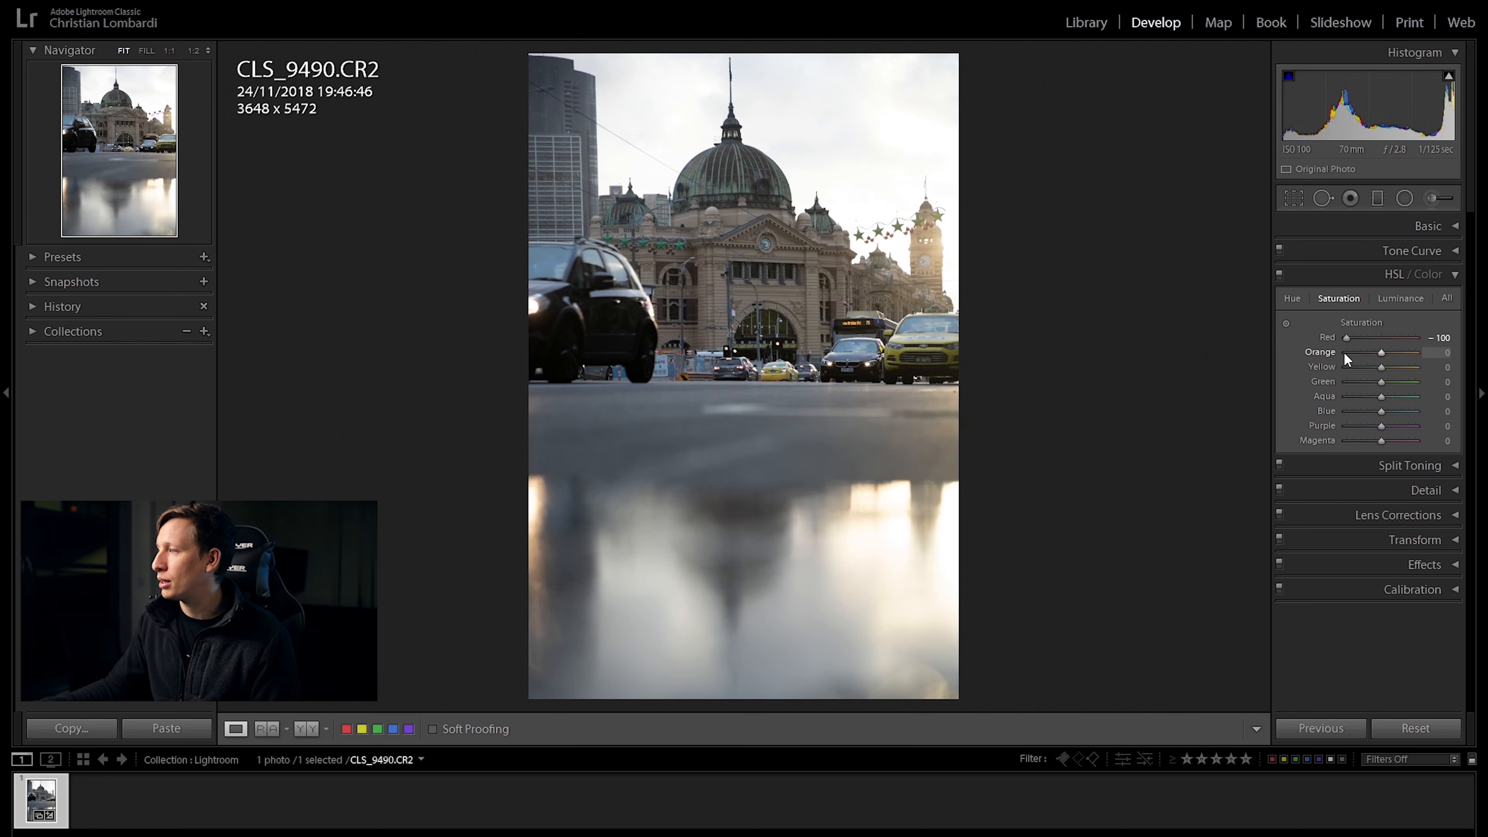
double_click(1351, 336)
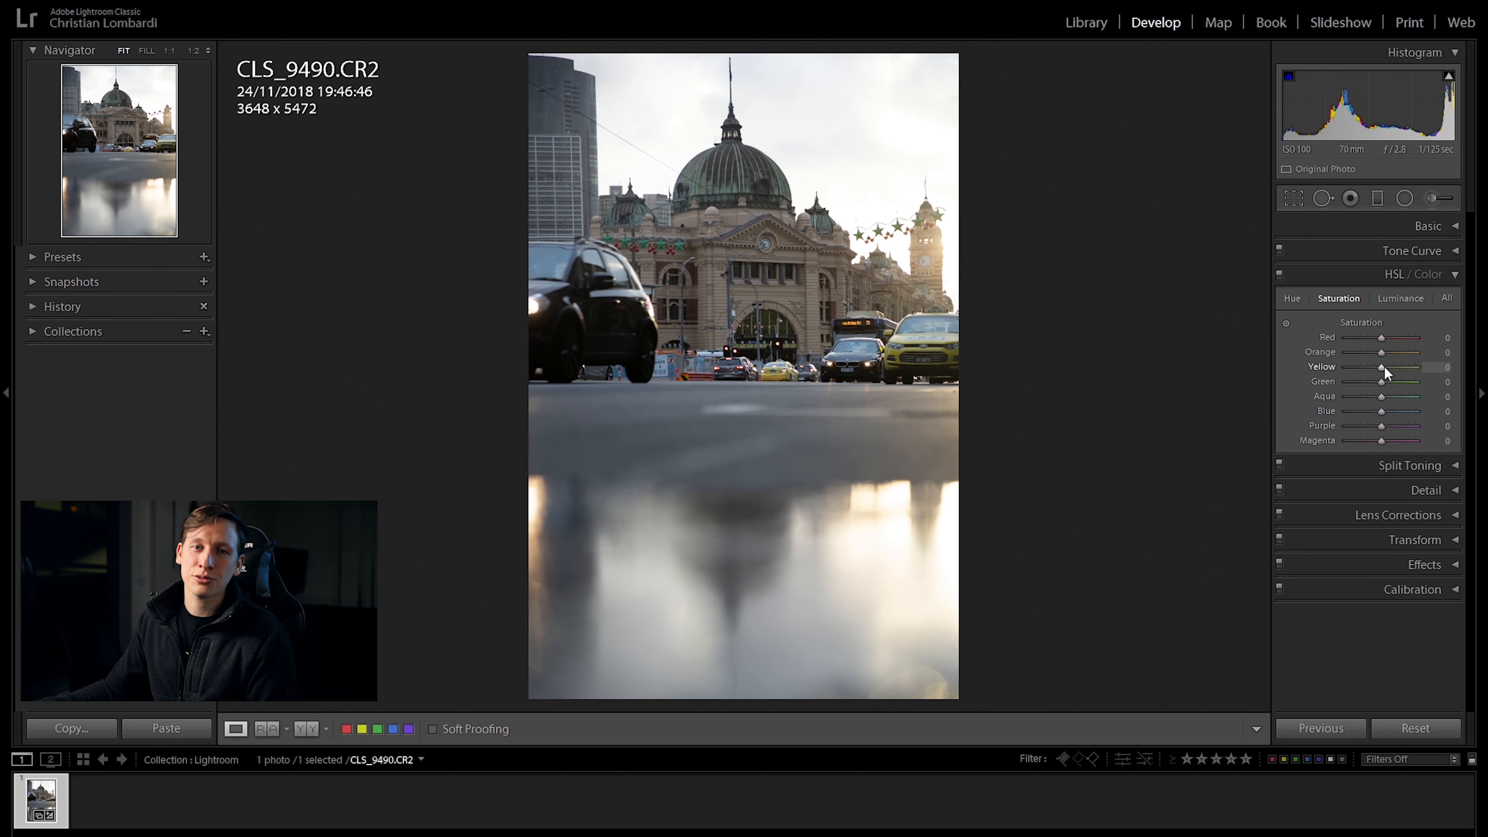
drag(1382, 365, 1365, 363)
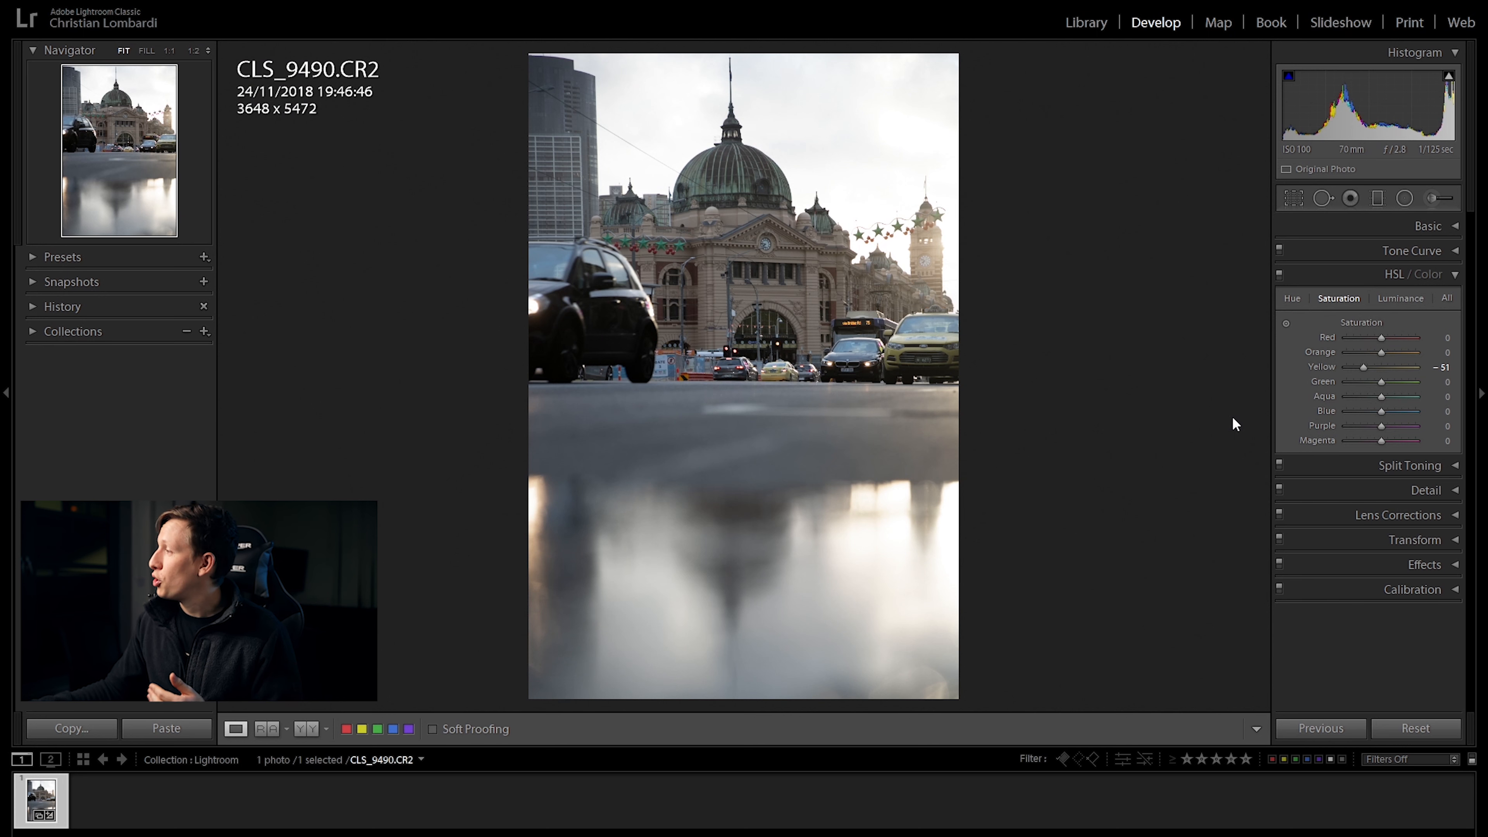
double_click(1362, 365)
- Switch to the luminance adjustments, try Red at -78, and reset it
click(1398, 298)
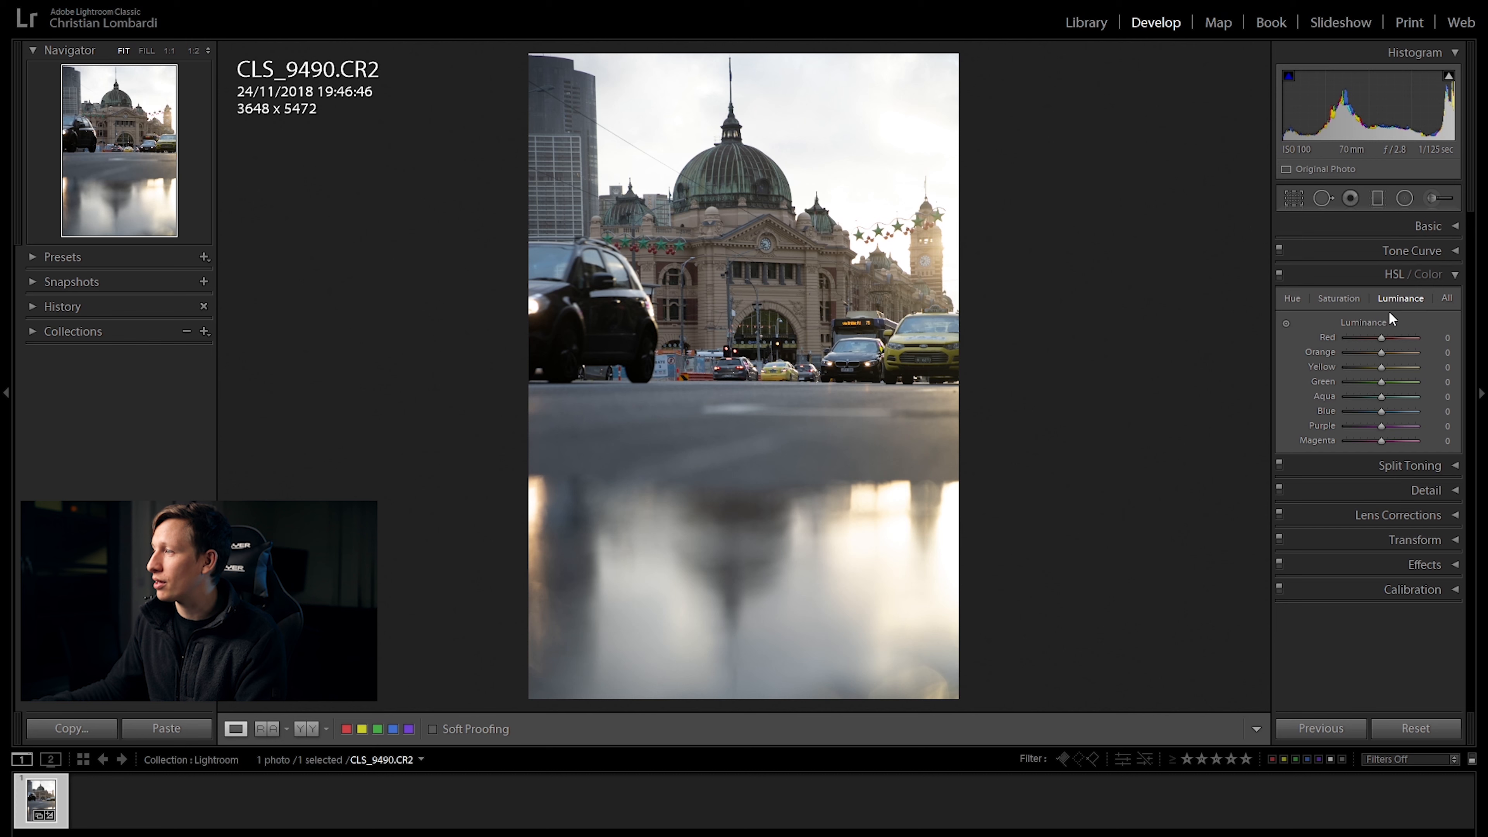
drag(1377, 338, 1356, 339)
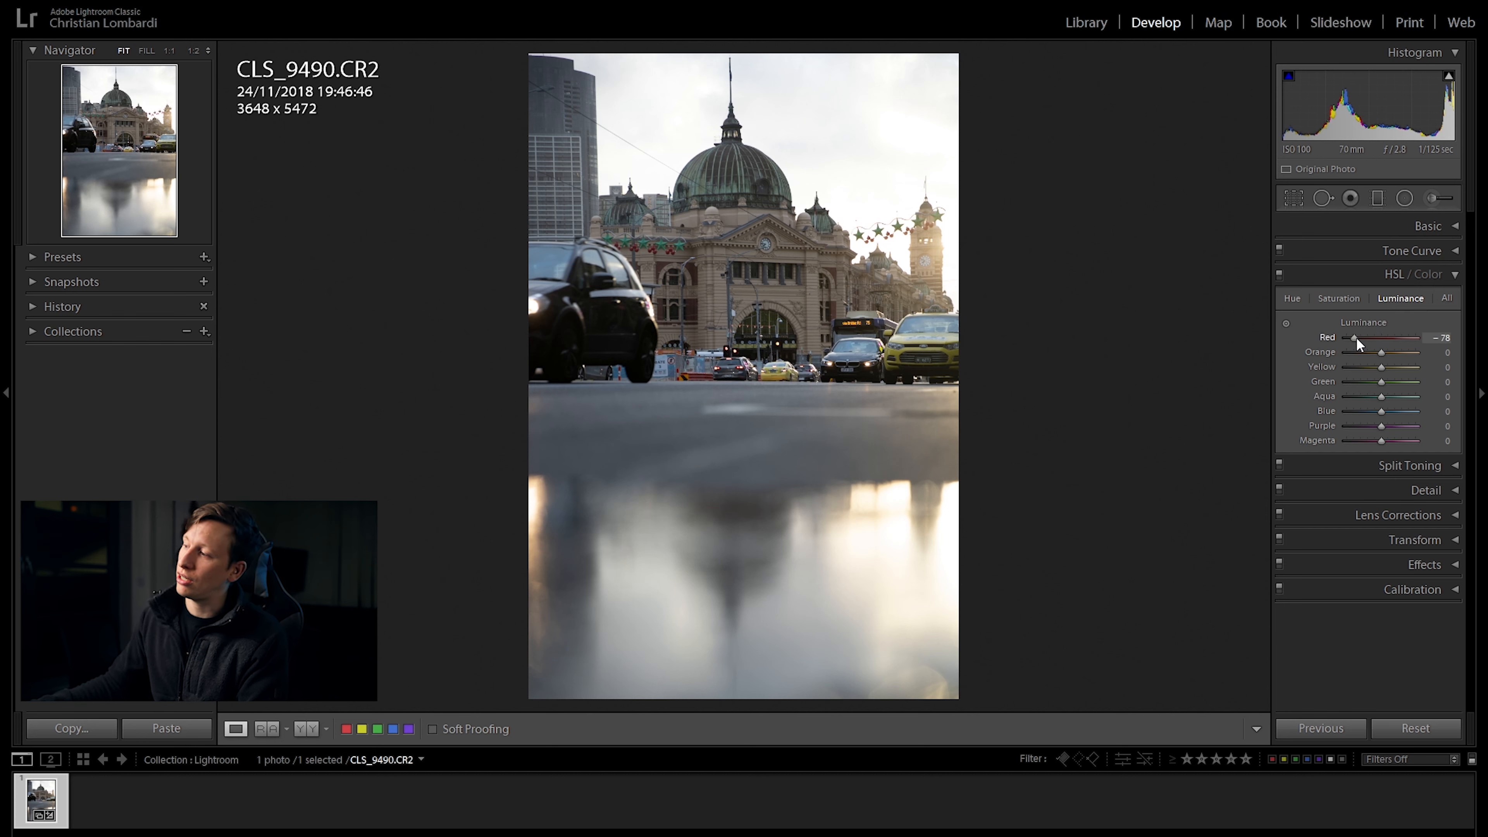
double_click(1400, 339)
- Try the Orange luminance at -100, inspect the bright reflections on the ground, and reset it
drag(1383, 353, 1339, 363)
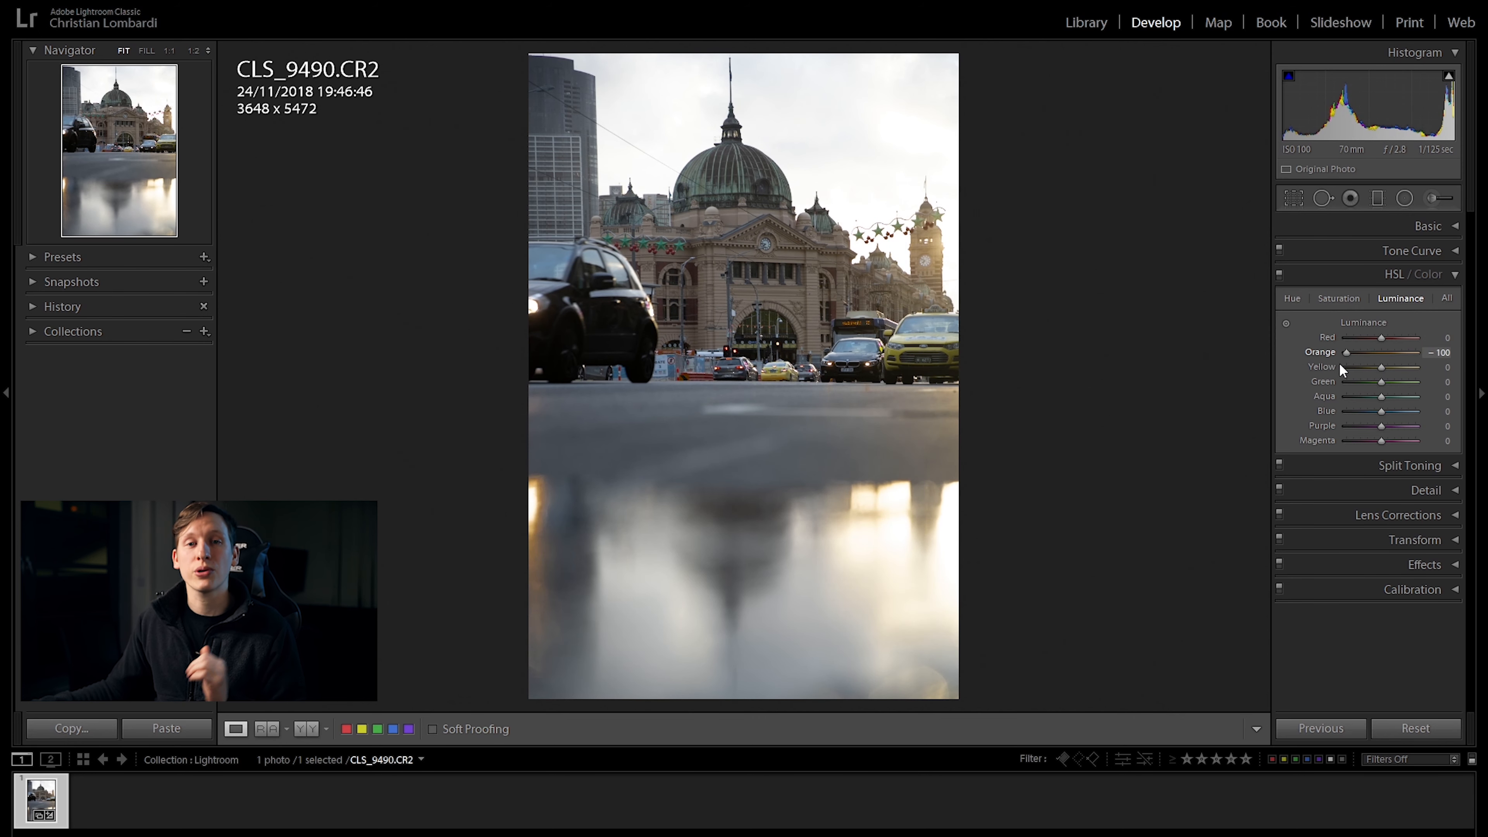
click(900, 511)
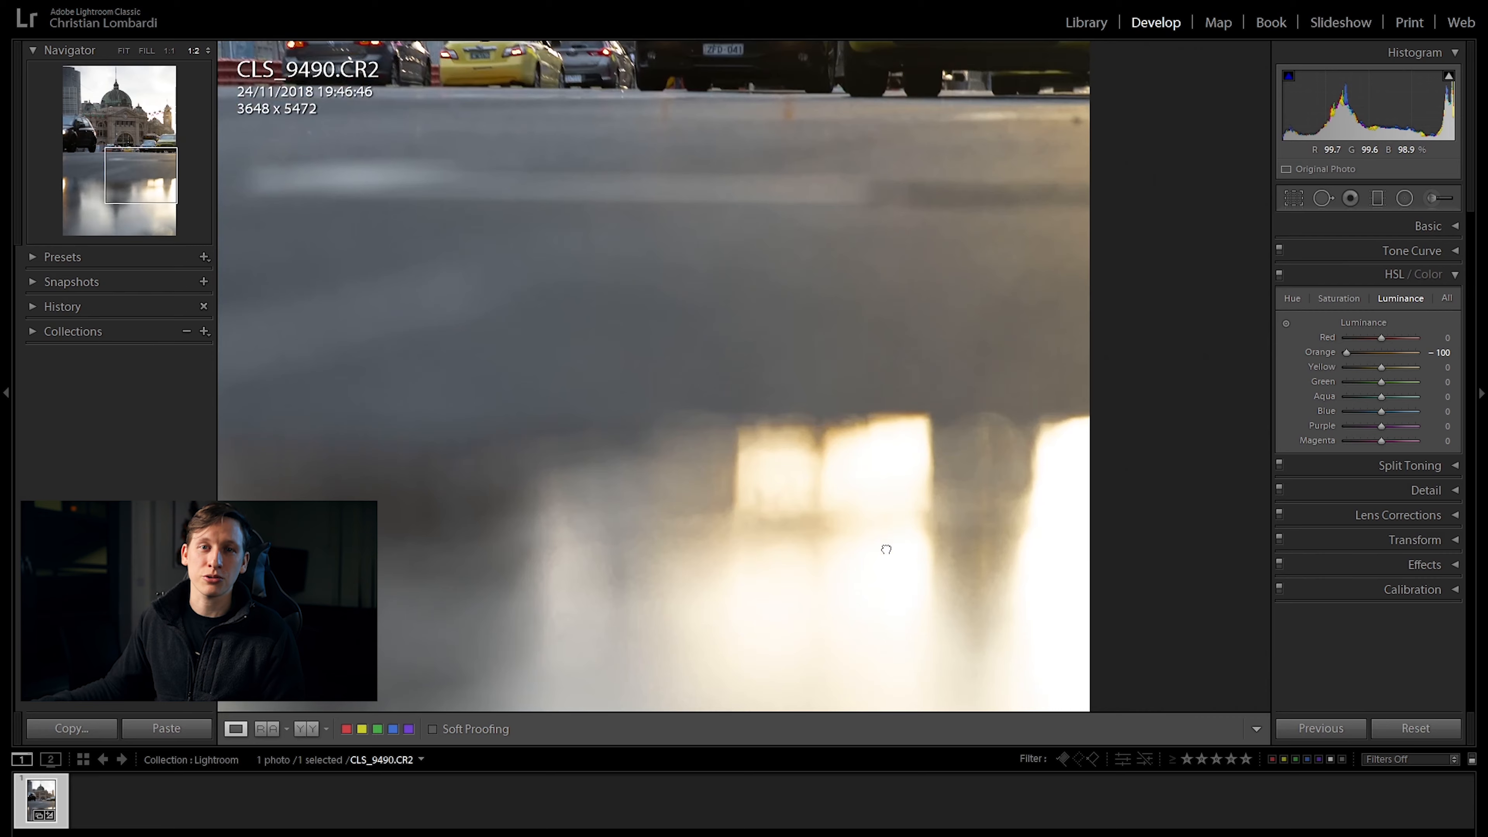
drag(884, 545, 854, 333)
mouse_move(1348, 350)
mouse_down()
mouse_move(1407, 358)
mouse_move(1337, 376)
mouse_up()
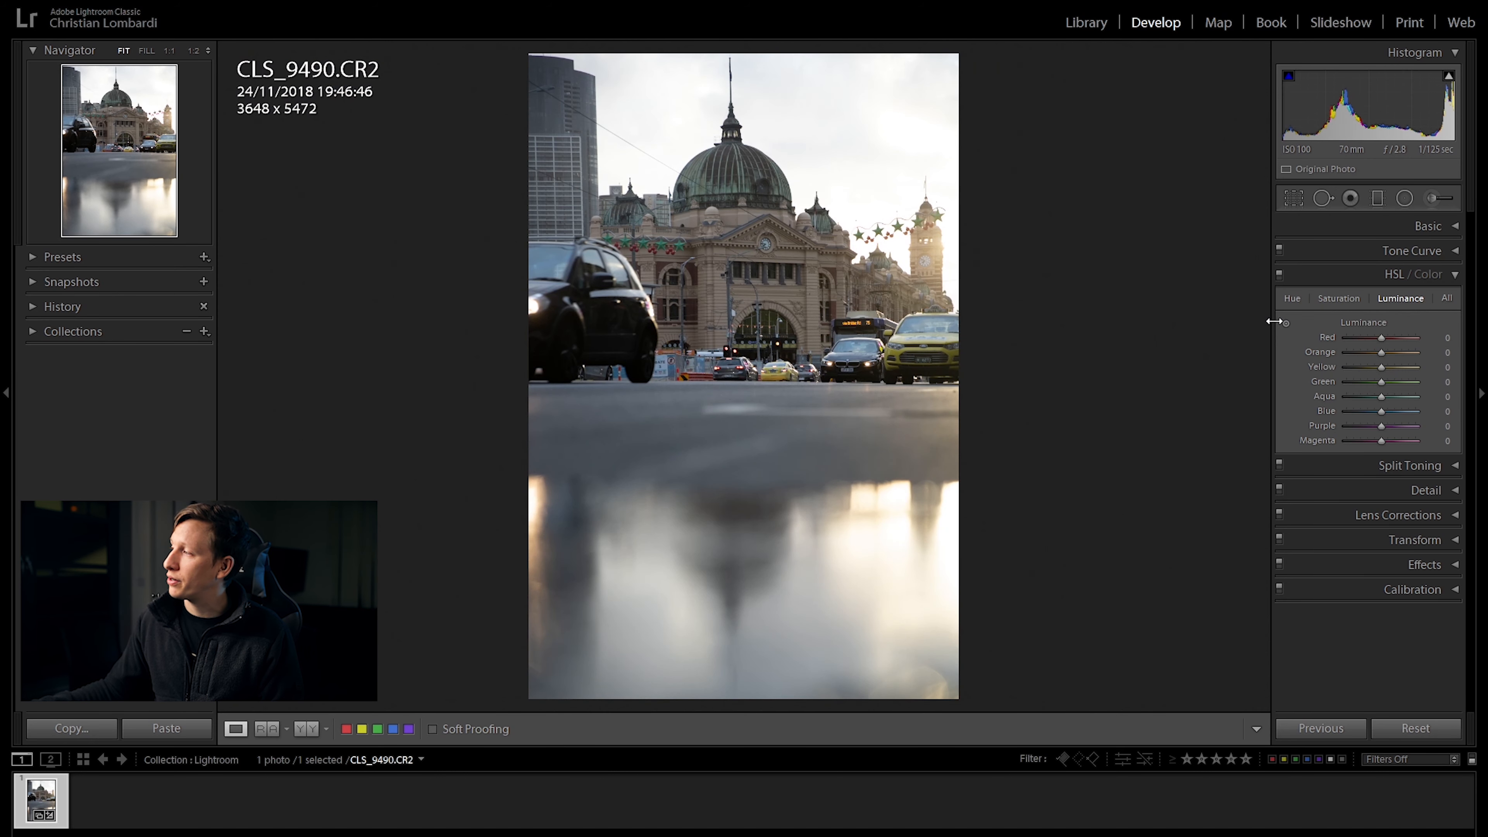
- Use targeted luminance adjustment on the yellow taxi, bringing Yellow to +76 and Green to +100
click(1286, 324)
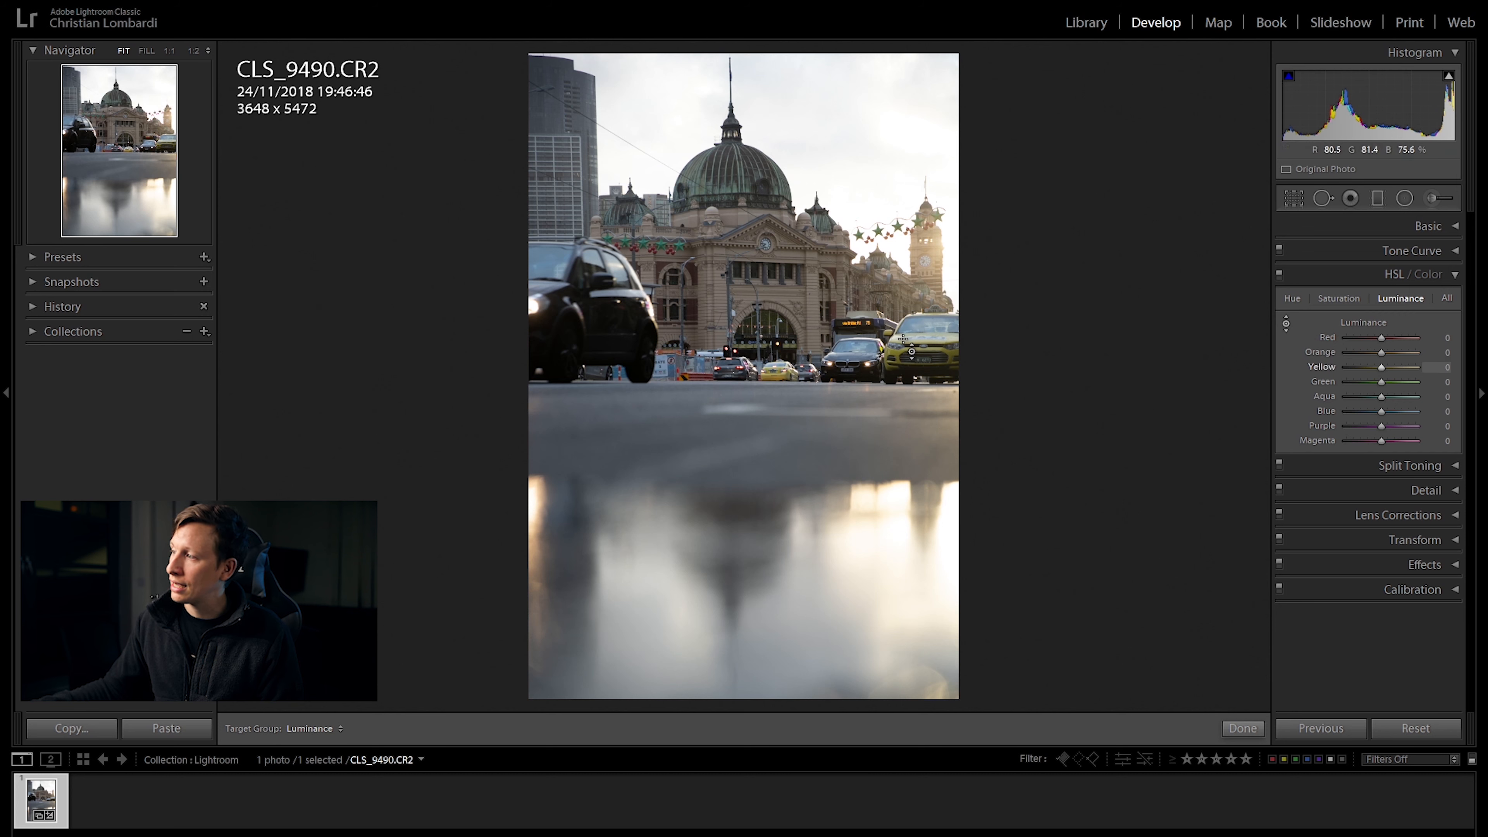
drag(908, 349, 908, 276)
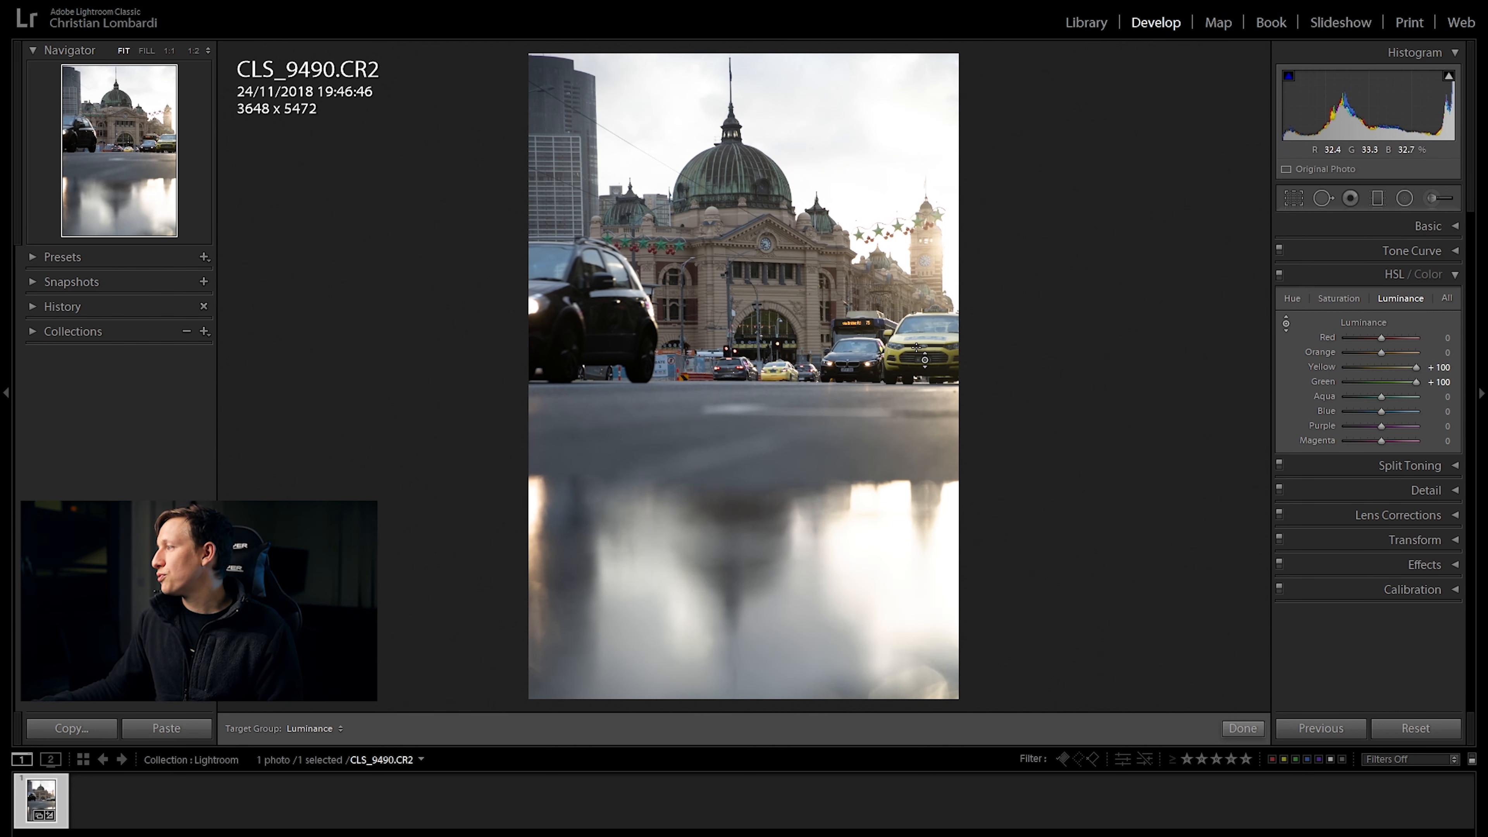
mouse_move(908, 350)
mouse_down()
mouse_move(908, 416)
mouse_move(907, 326)
mouse_move(908, 353)
mouse_up()
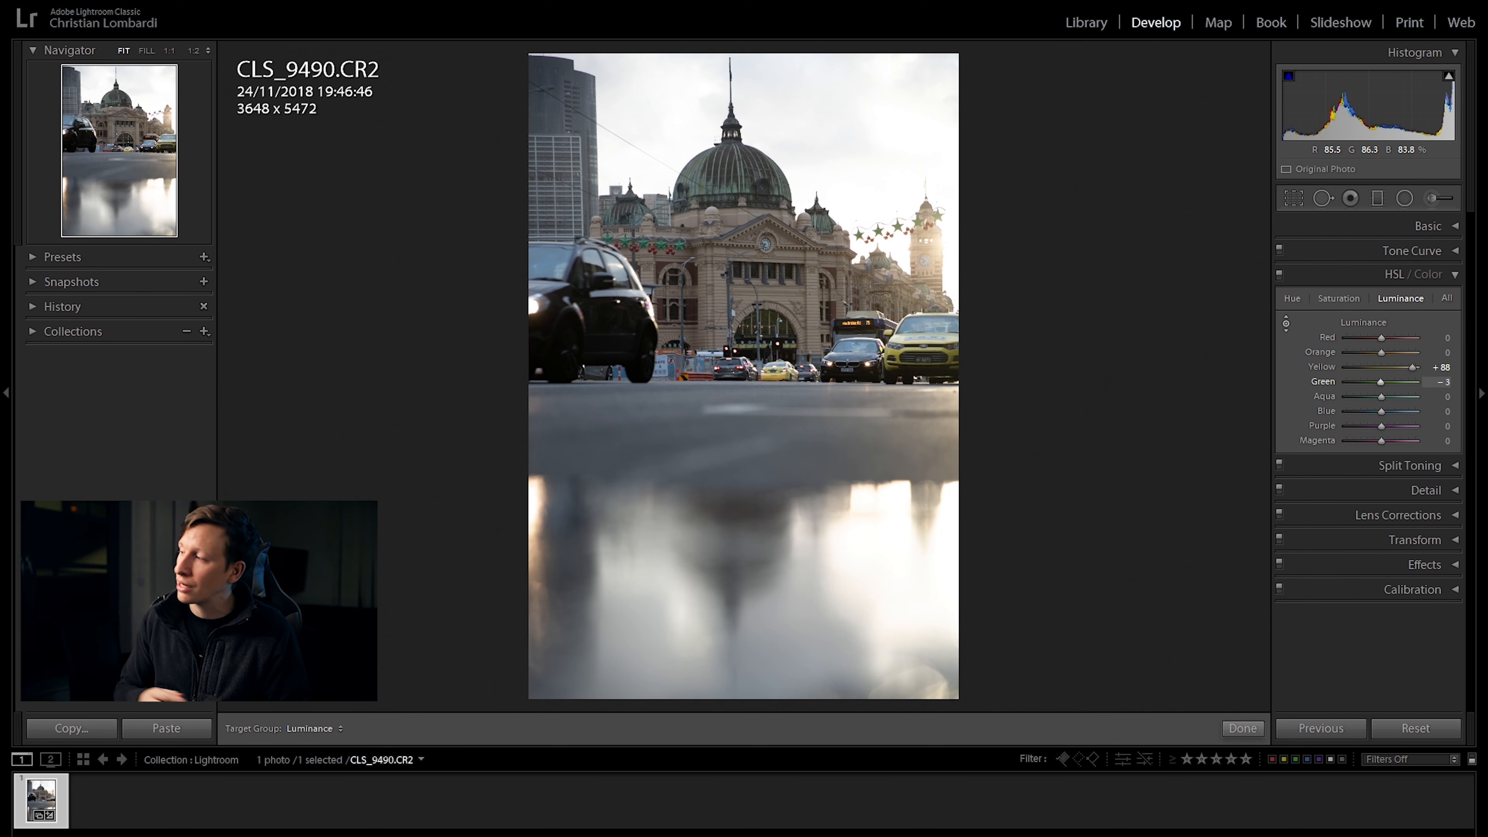
drag(908, 353, 907, 290)
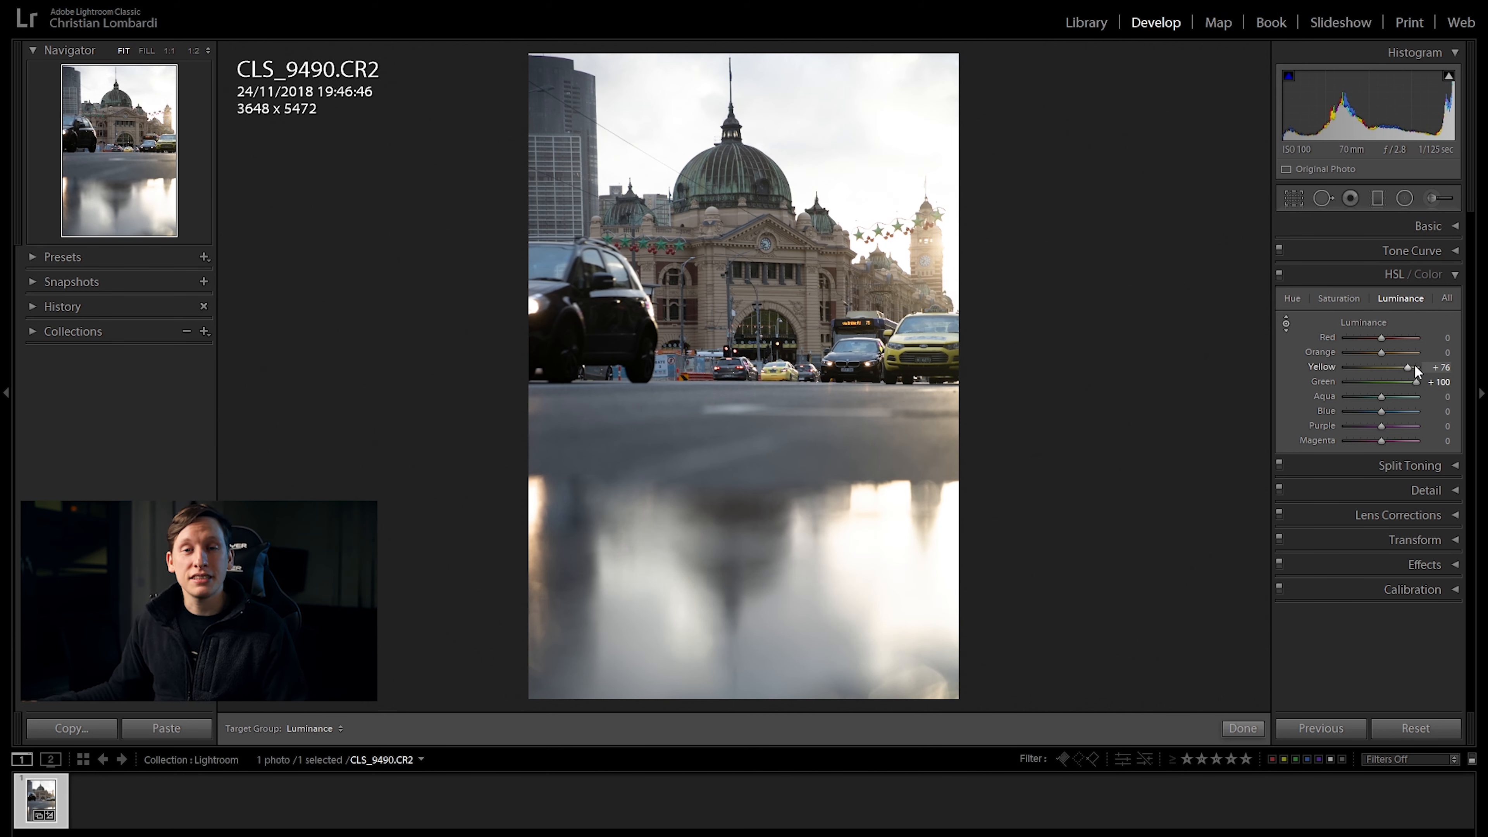
- Collapse the HSL adjustments, open Split Toning, and tint the highlights with hue 94 and saturation 52
click(1407, 274)
click(1355, 302)
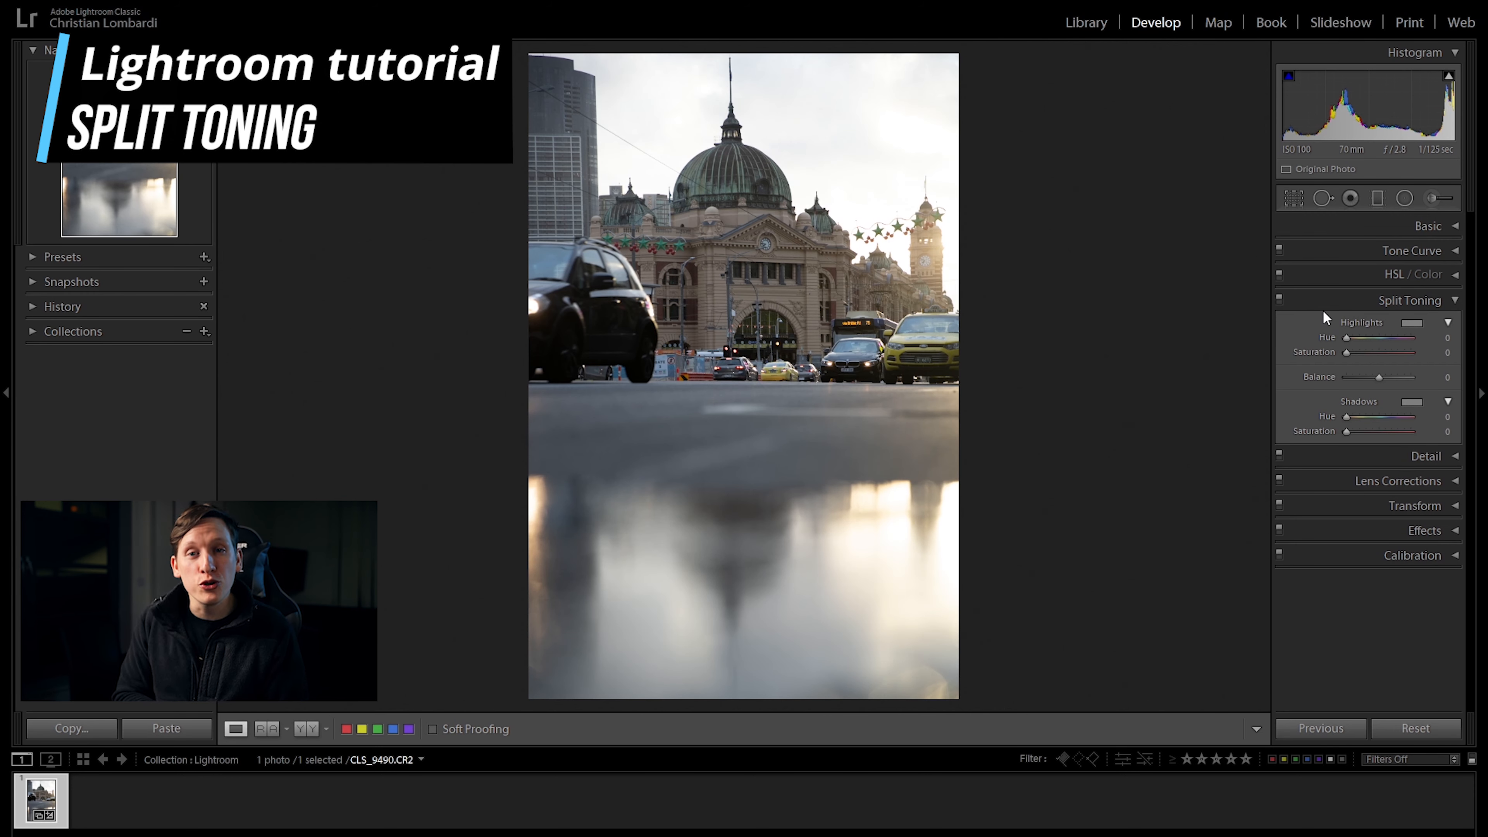
click(1338, 305)
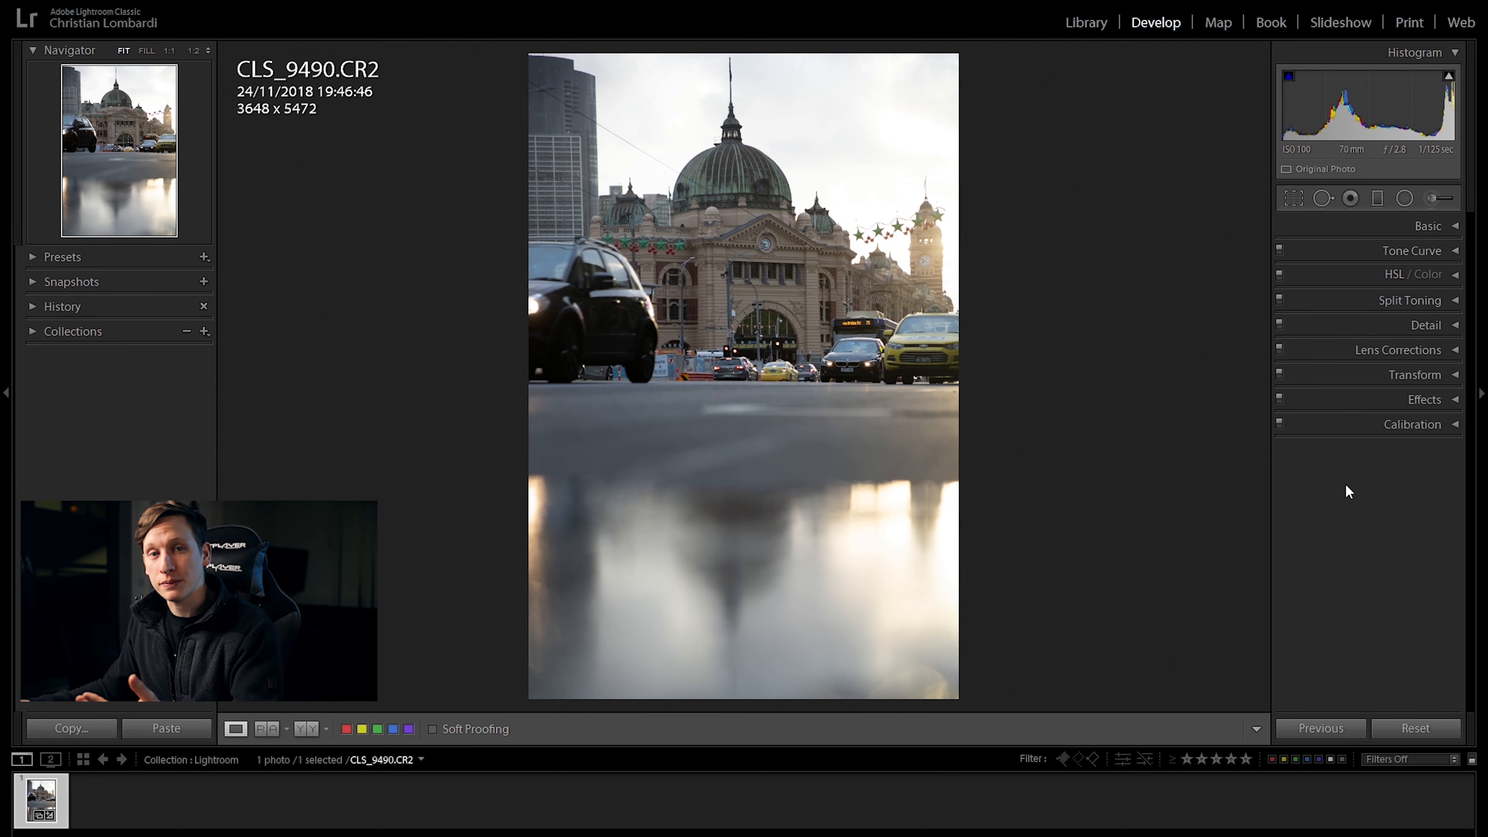
click(1427, 304)
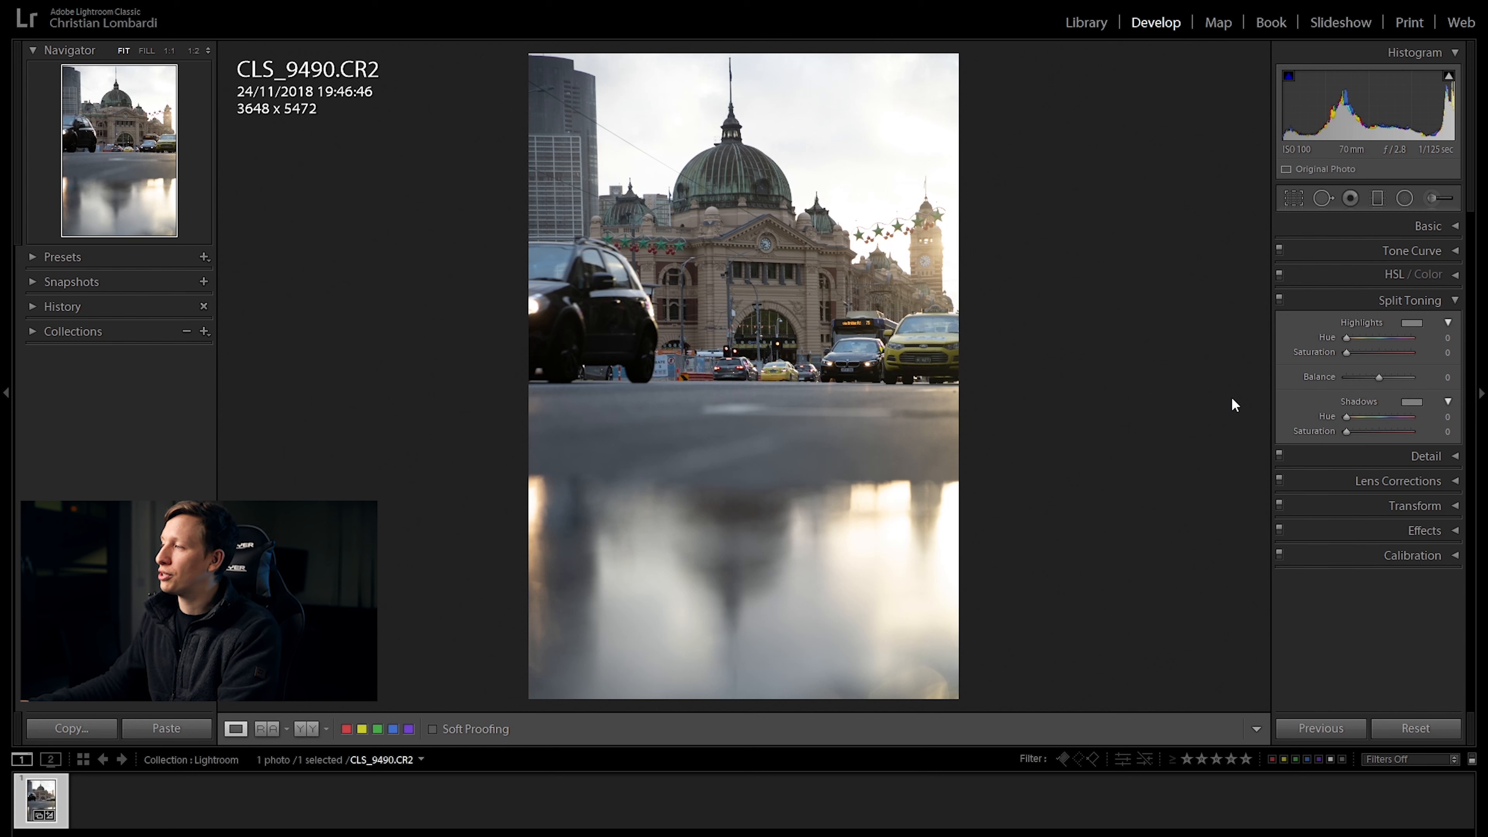
drag(1347, 338, 1364, 338)
drag(1346, 352, 1379, 360)
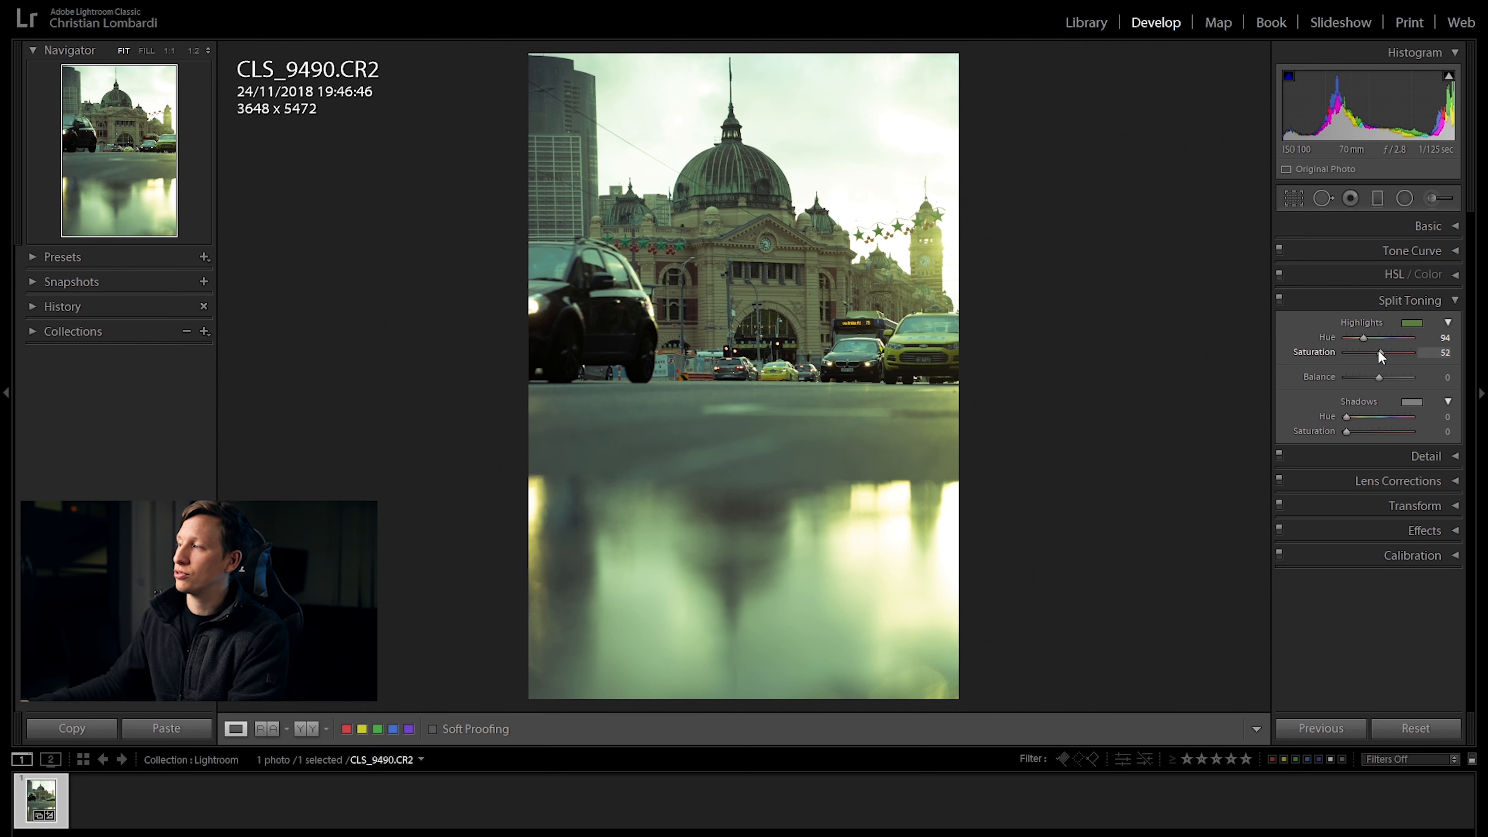
- Try a highlight tint with hue 26, then reset the highlights' hue and saturation
mouse_move(1363, 336)
mouse_down()
mouse_move(1411, 340)
mouse_move(1350, 337)
mouse_move(1411, 344)
mouse_move(1350, 338)
mouse_up()
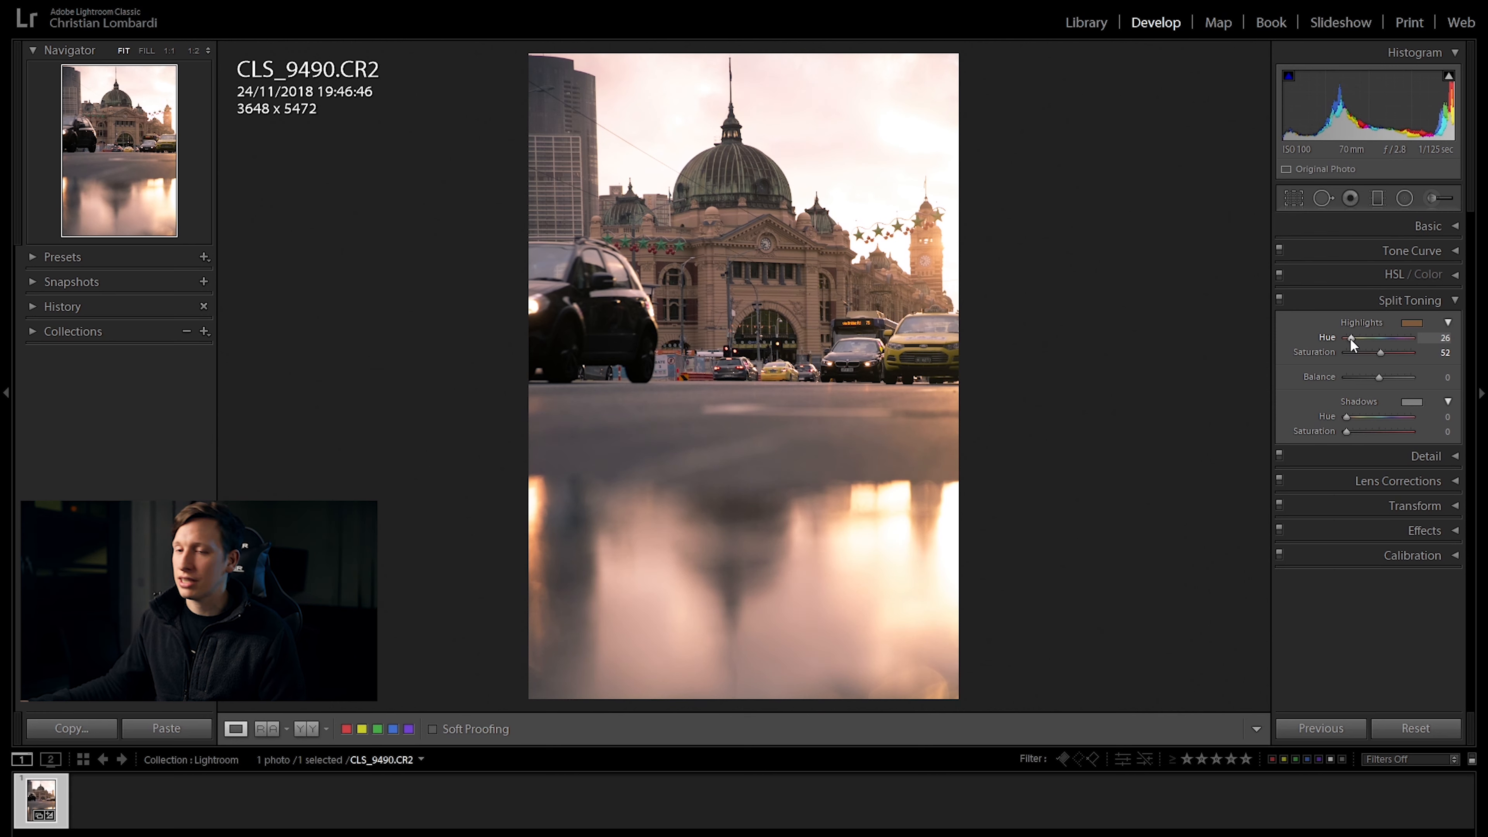
double_click(1354, 336)
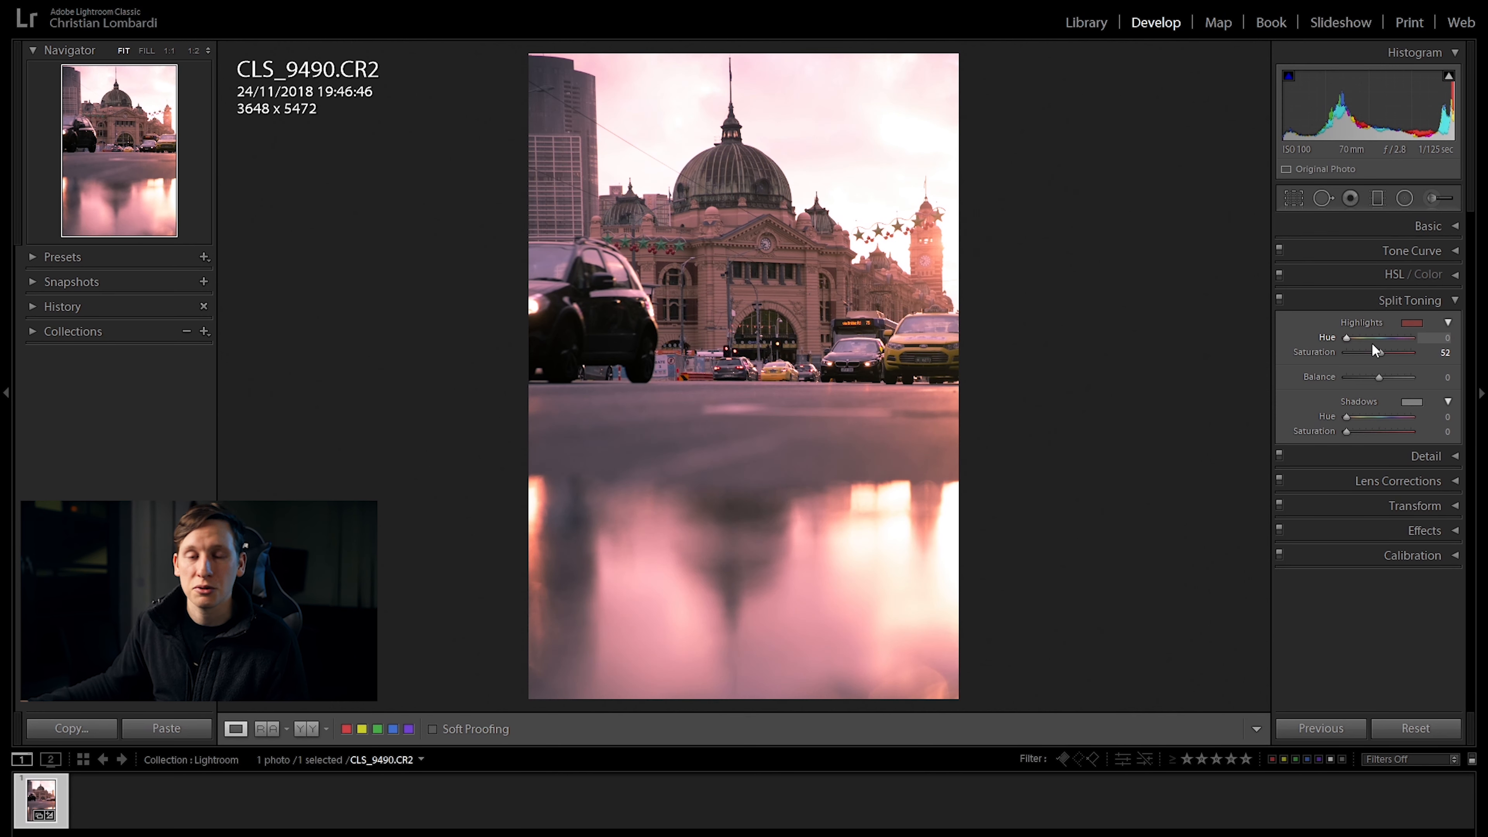
double_click(1381, 351)
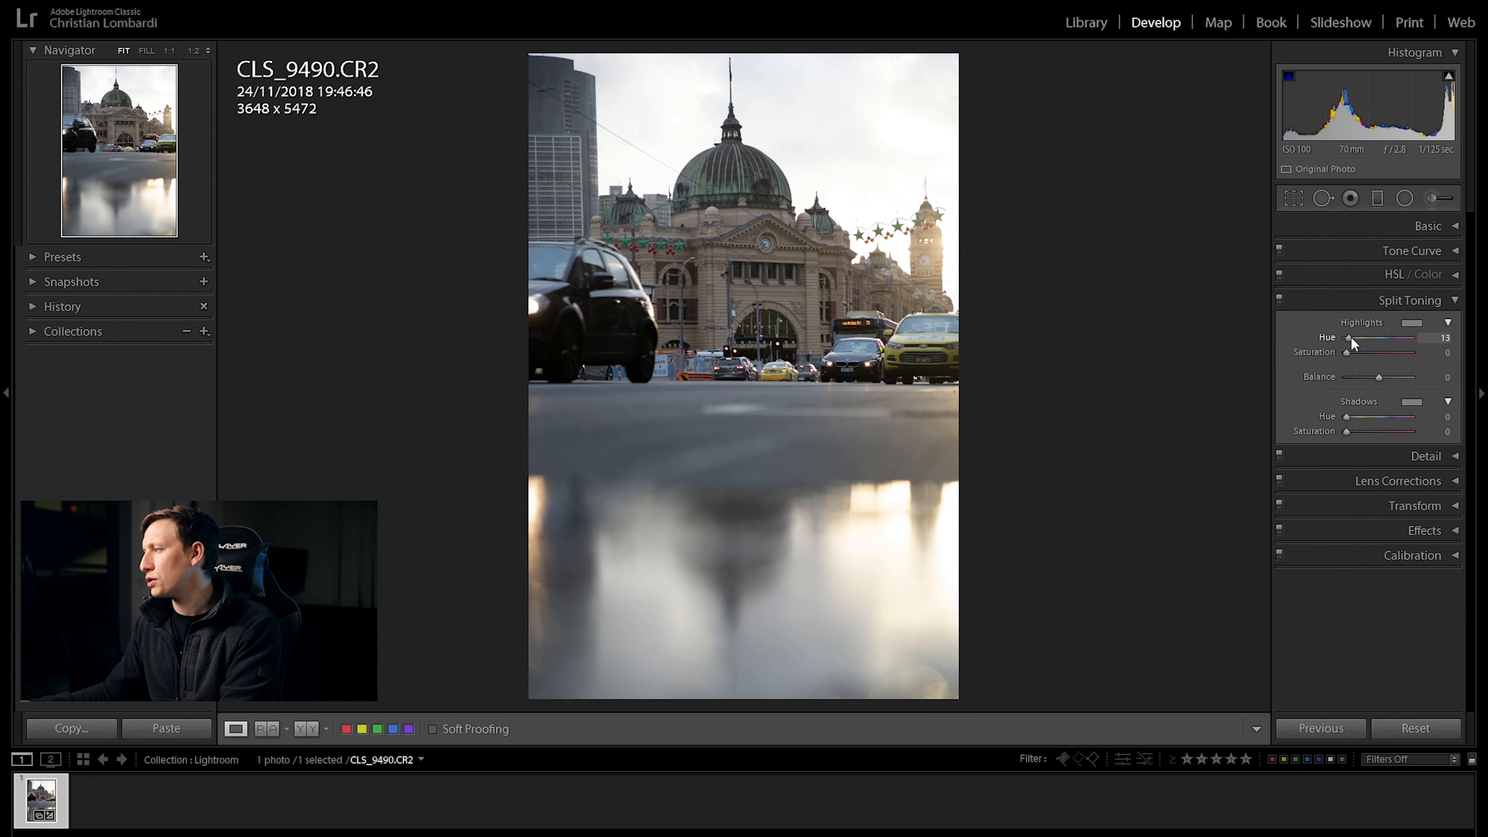
- Tint the highlights with hue 13 and saturation 25, and the shadows with hue 219 and saturation 10
drag(1345, 355, 1351, 355)
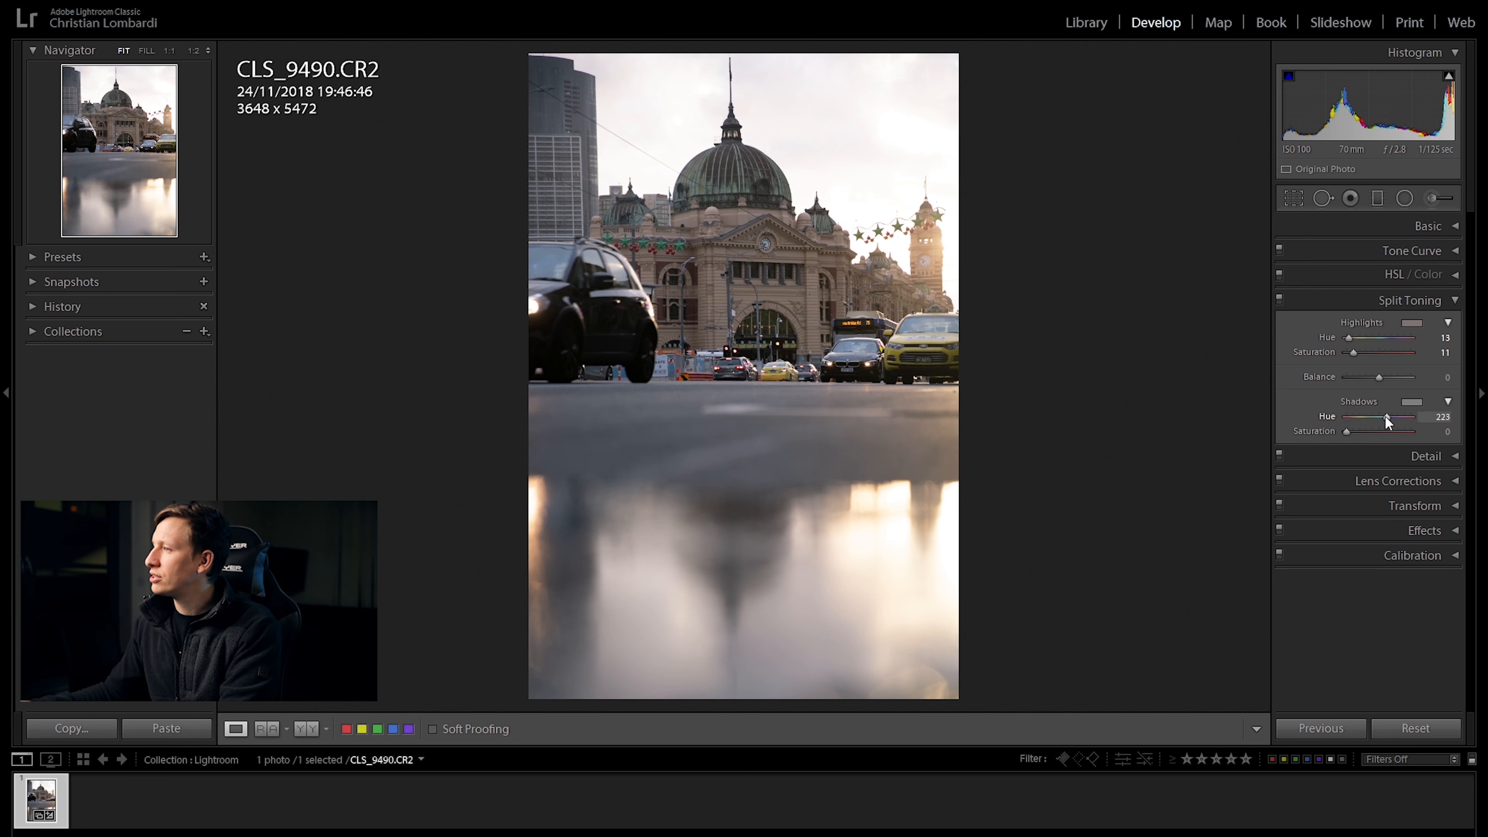
drag(1387, 417, 1357, 433)
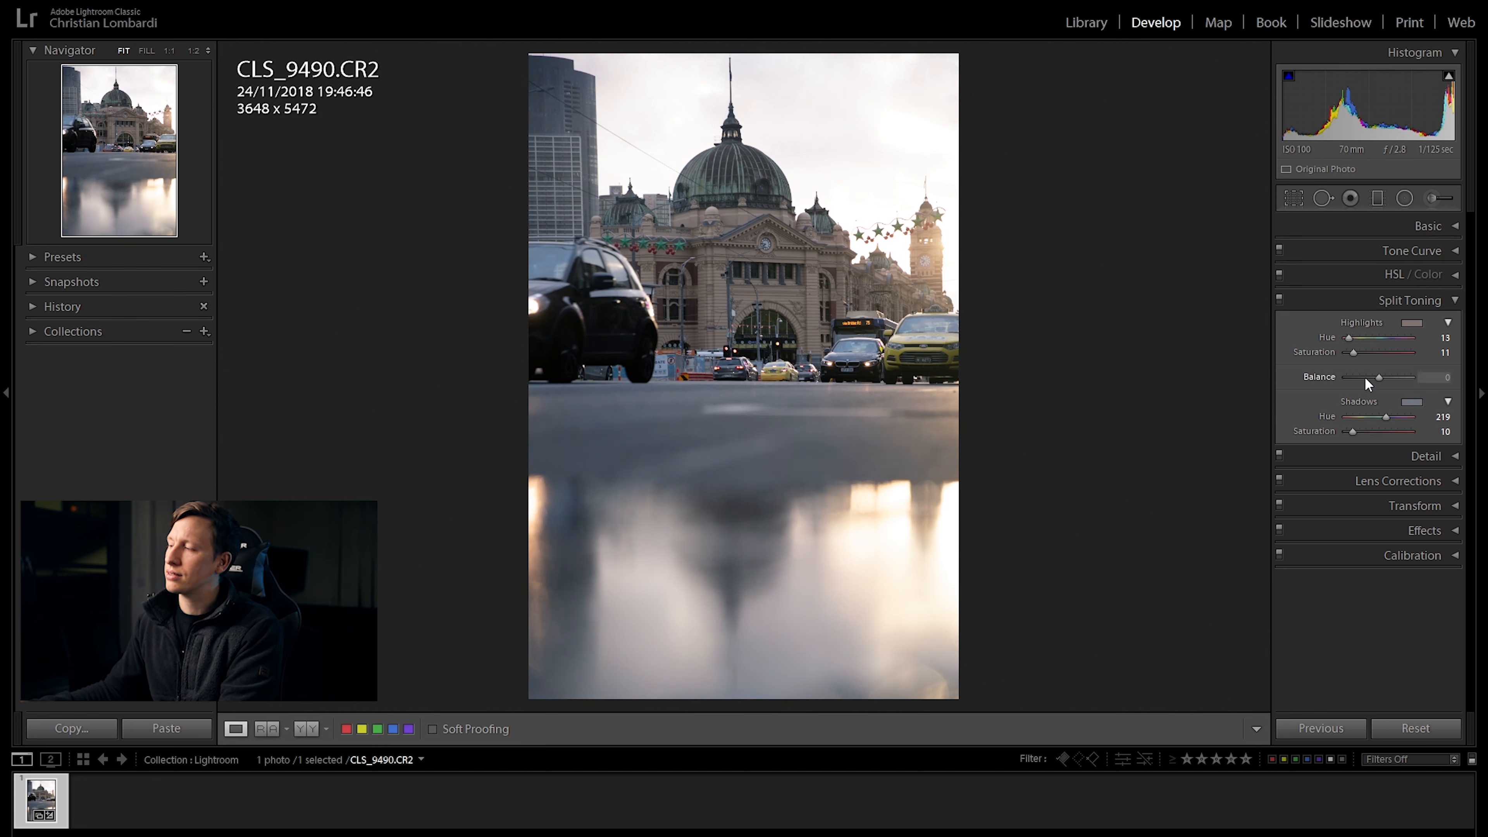
drag(1355, 352, 1365, 352)
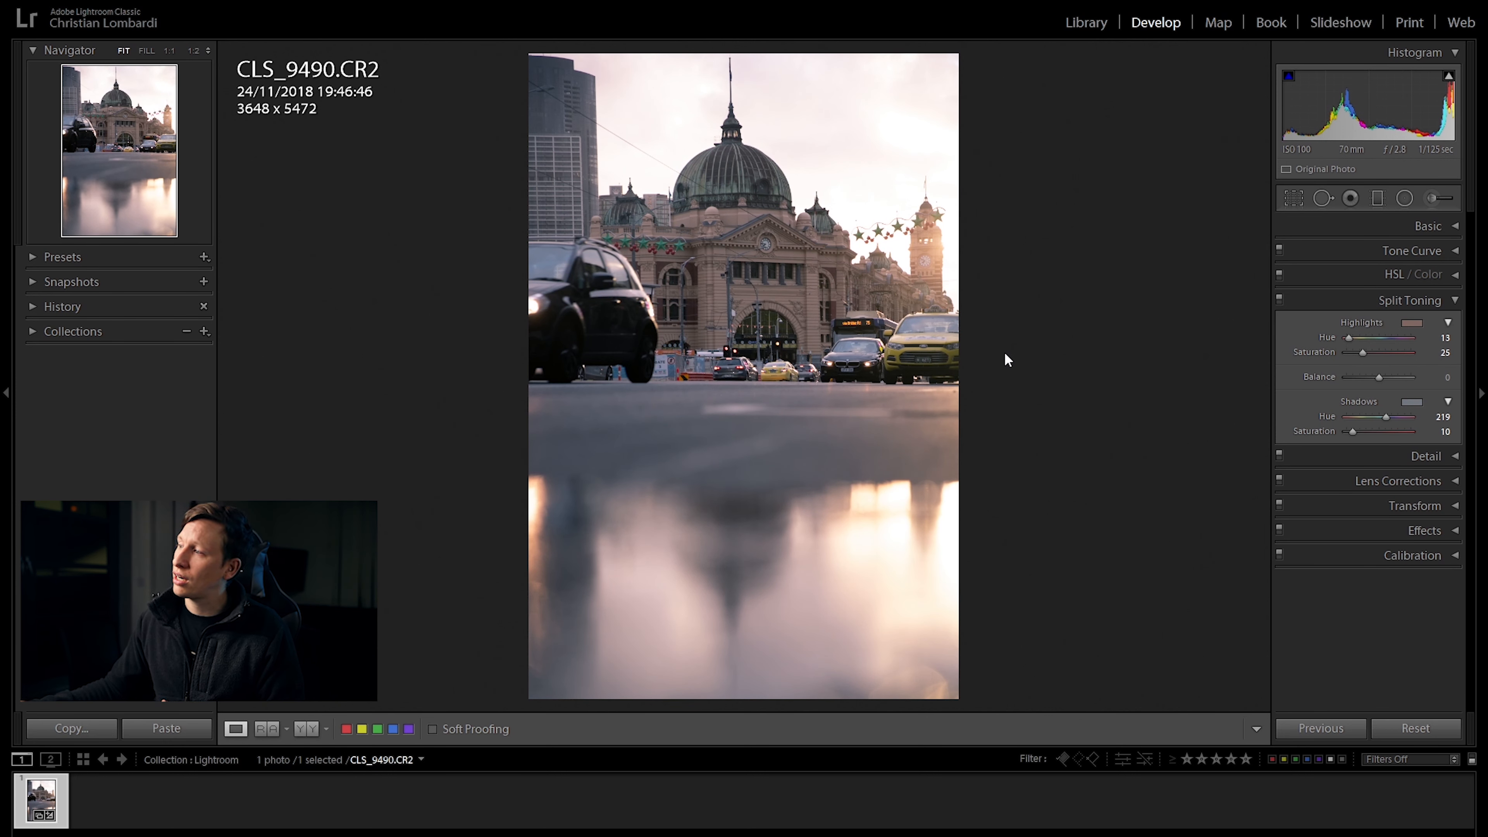
- Toggle the split toning off and on repeatedly to compare the photo with and without the tint
click(1280, 300)
click(1280, 299)
click(1279, 298)
click(1280, 298)
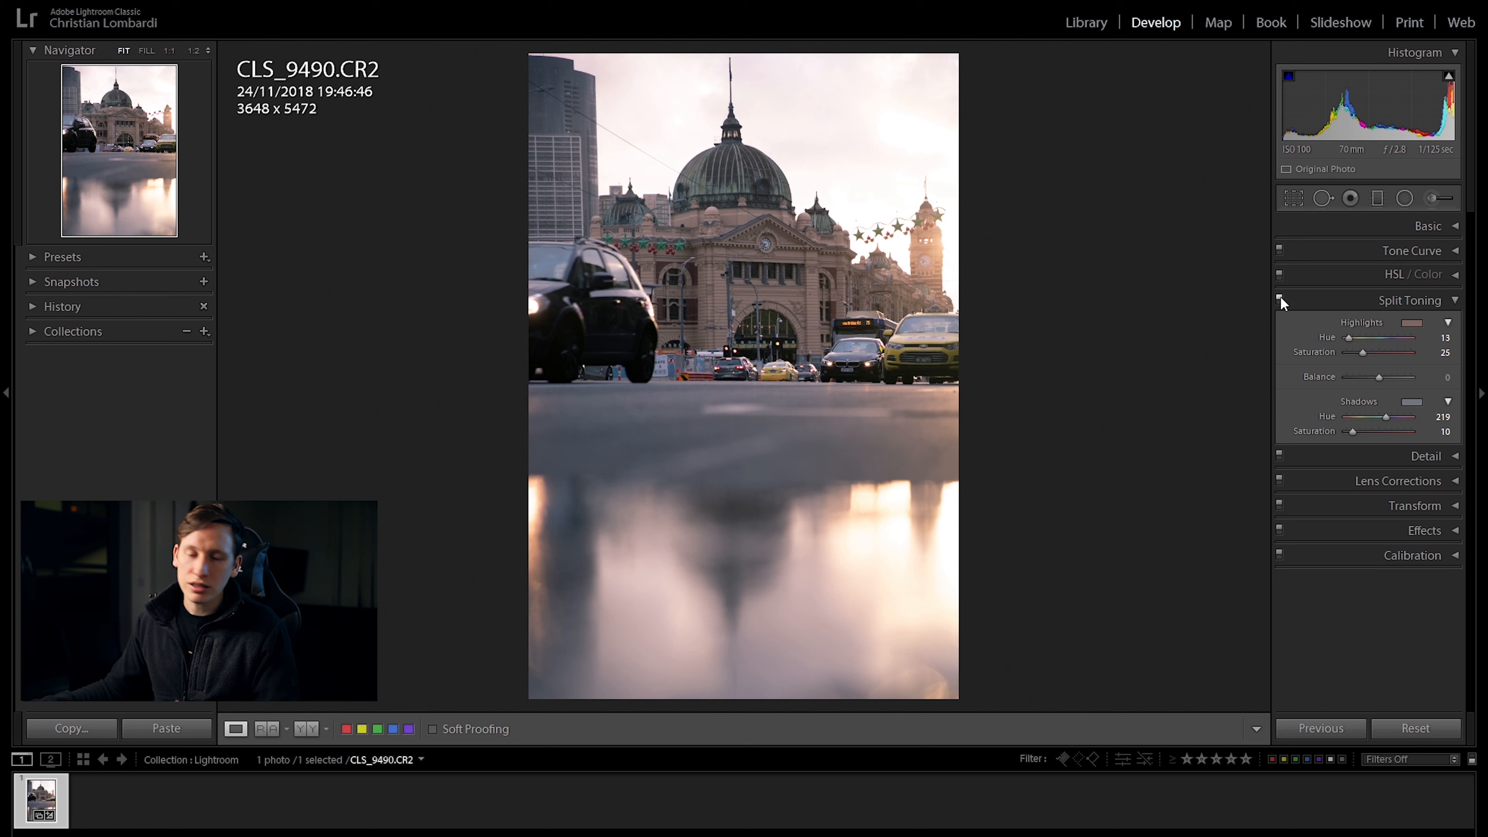
click(1280, 298)
click(1279, 298)
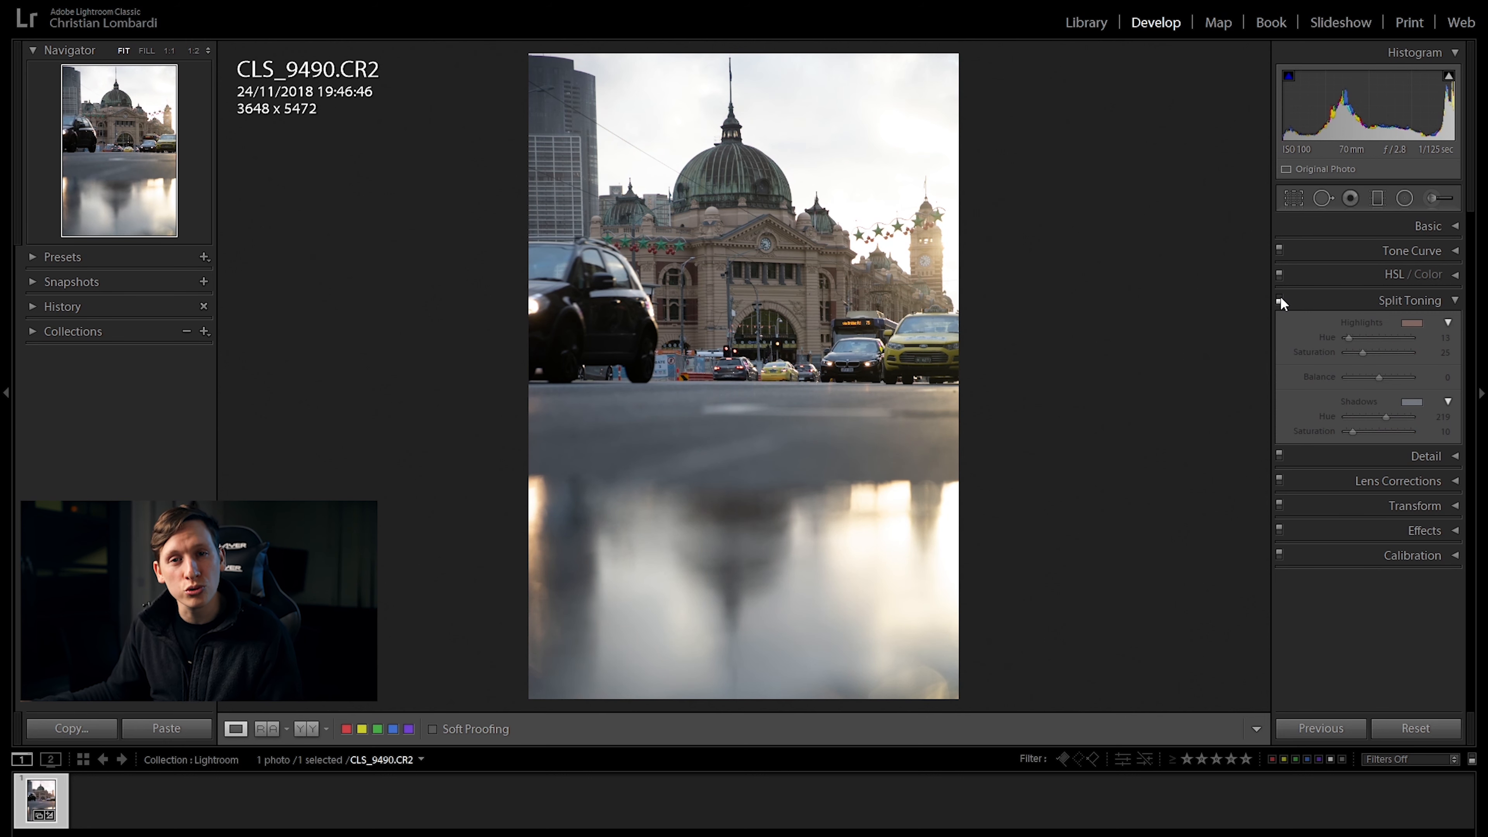
click(1280, 298)
click(1280, 298)
click(1280, 298)
click(1280, 298)
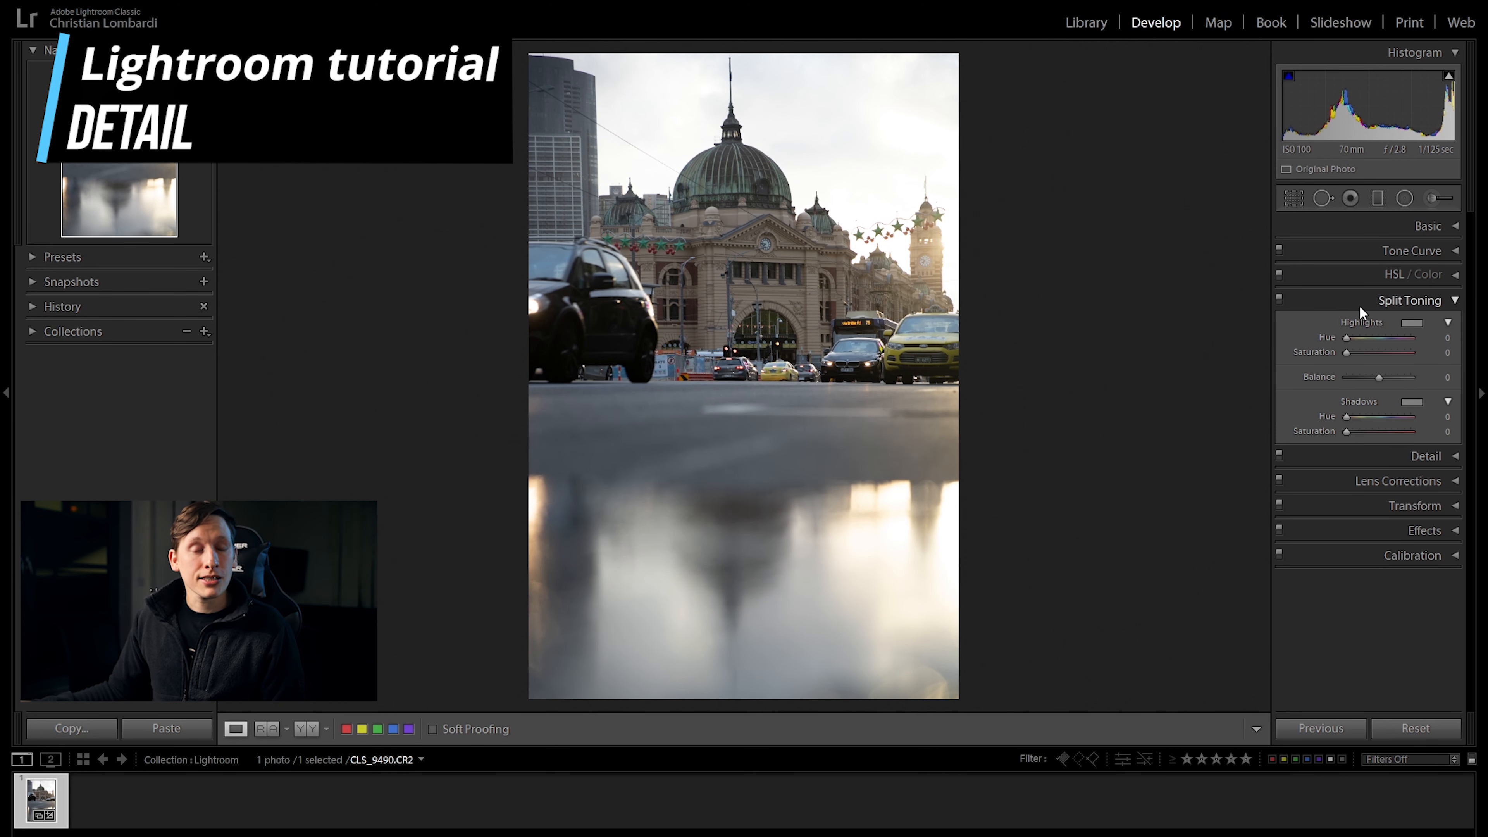
- Collapse Split Toning, open the Detail adjustments, and aim the detail preview at the carved ornament on the station facade
click(1359, 303)
click(1443, 326)
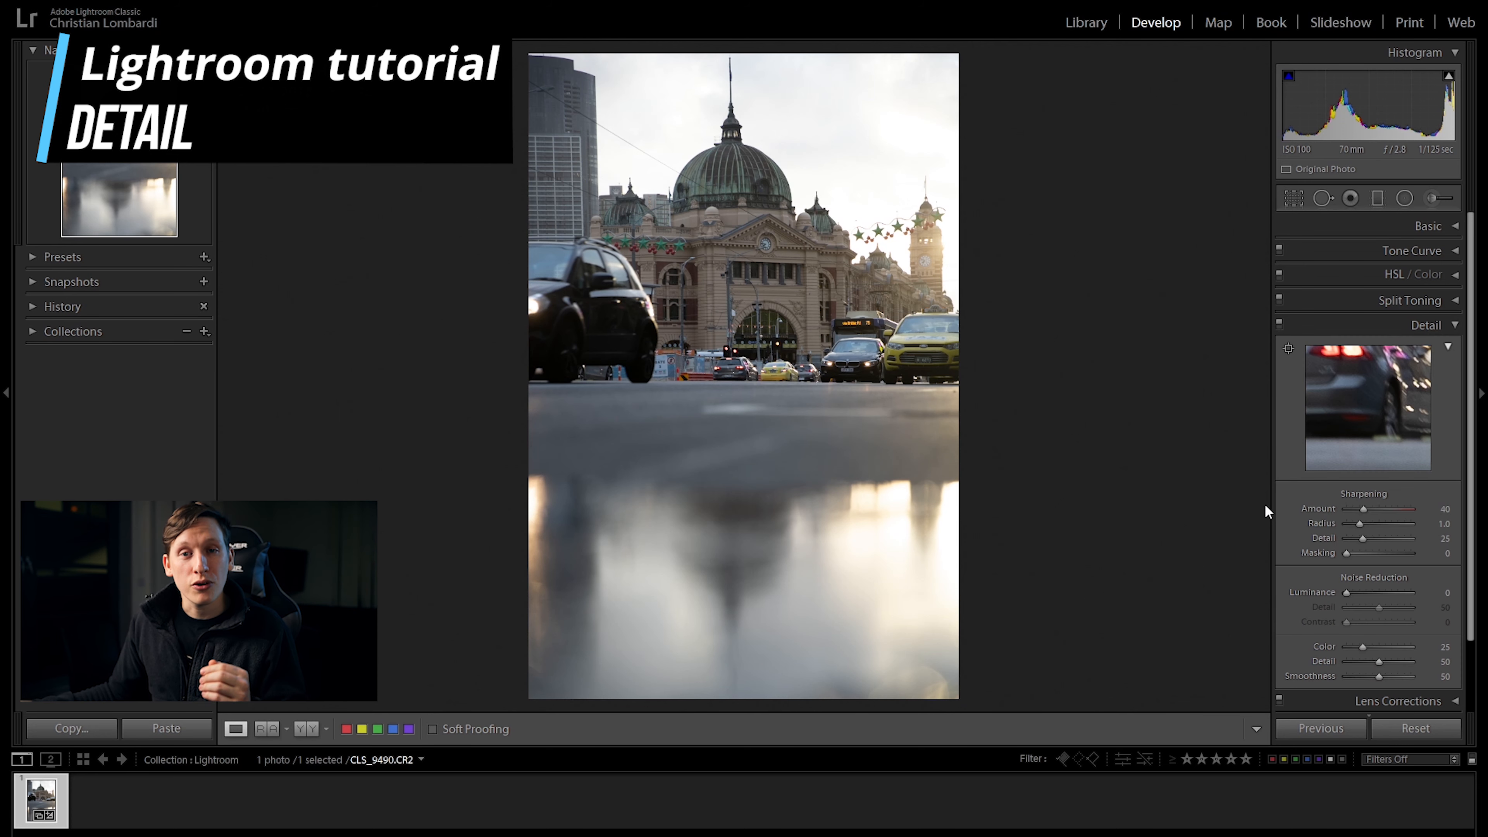
scroll(1353, 527, down, 3)
scroll(1349, 512, up, 2)
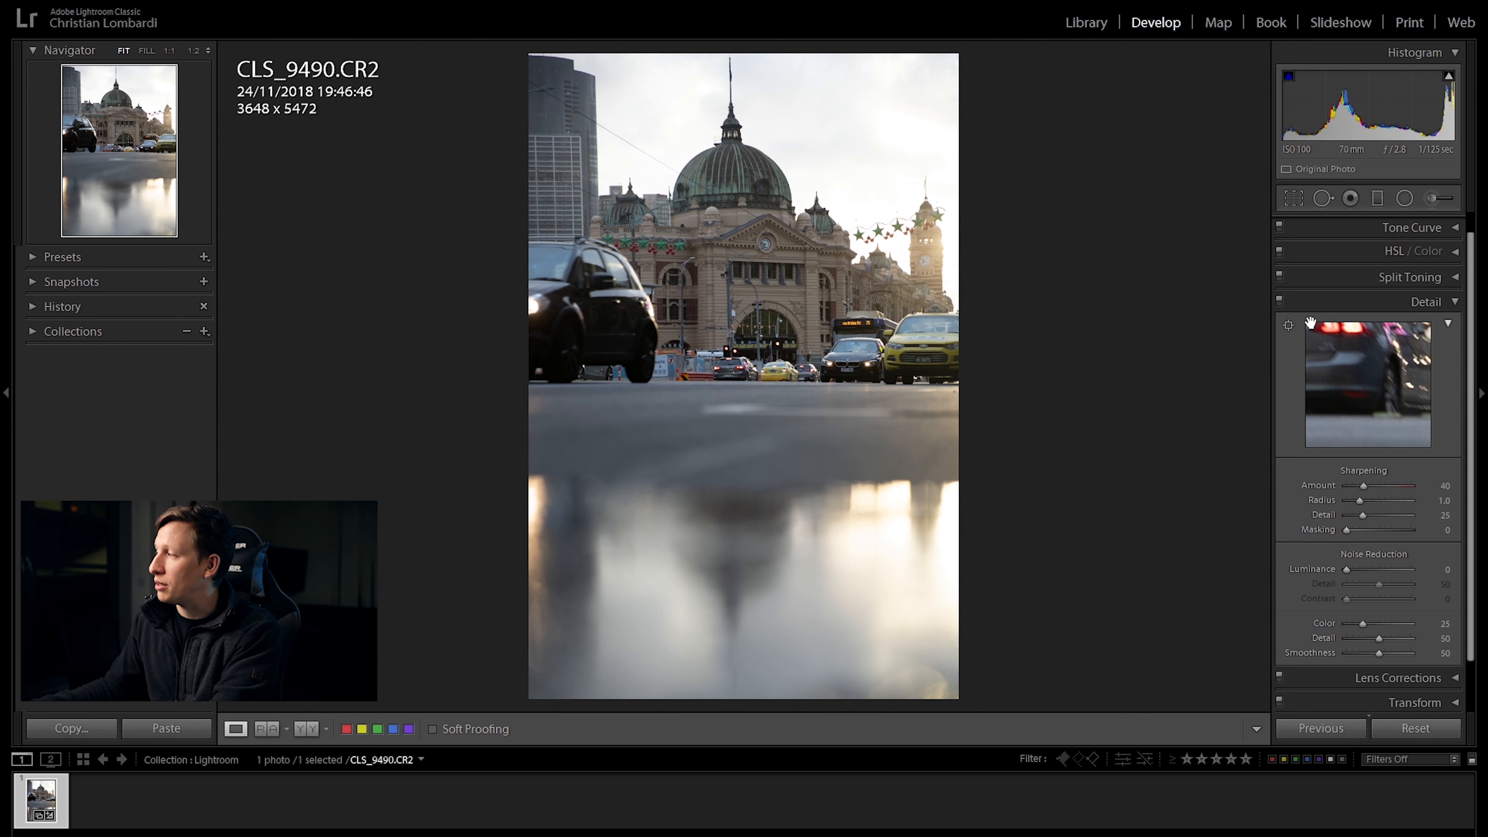
click(1288, 325)
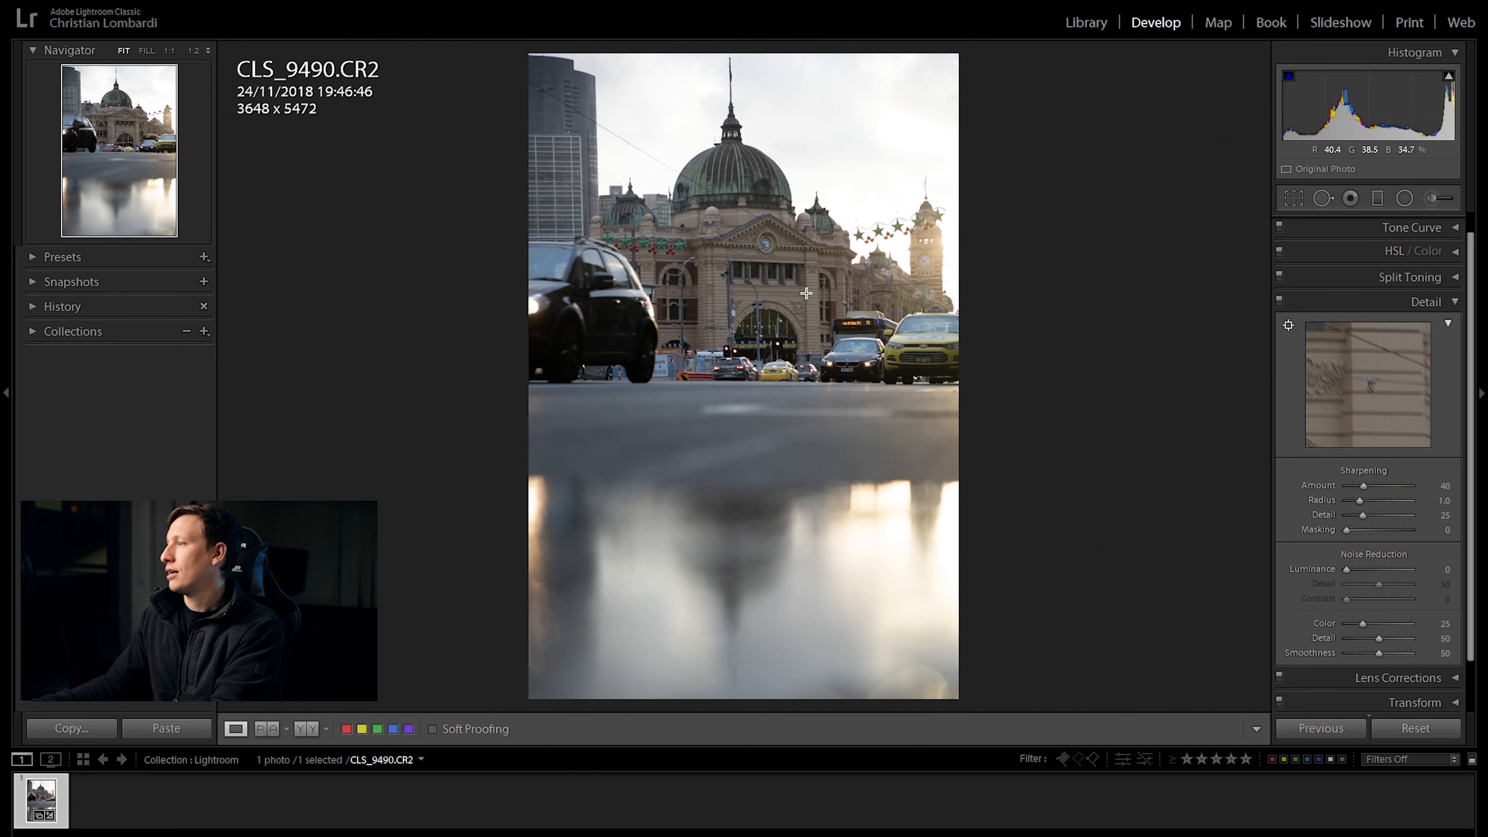
click(798, 307)
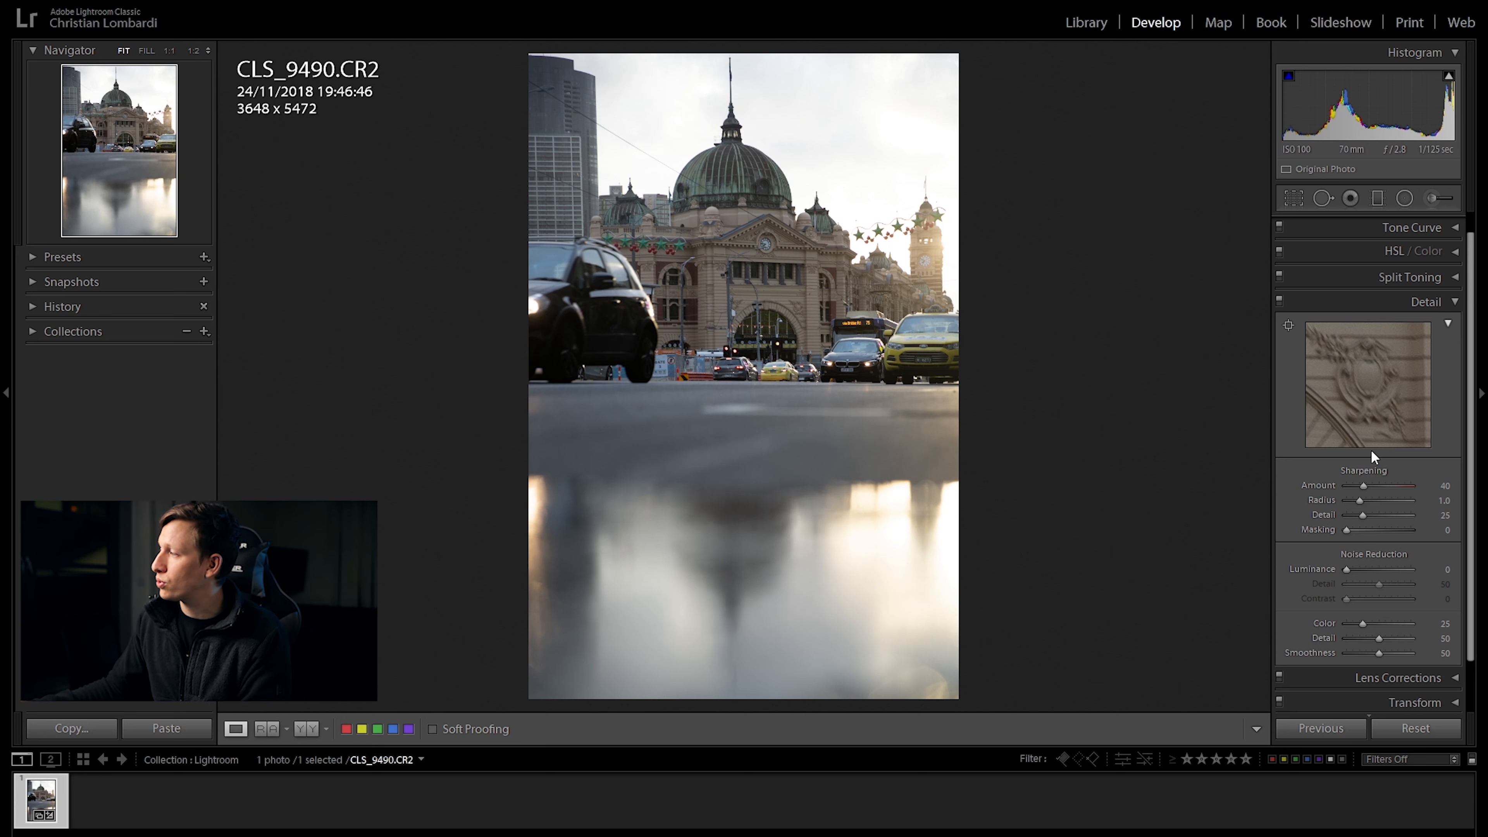
- Set the sharpening to amount 150, radius 0.6 and detail 50, and preview its mask at 18
drag(1365, 486, 1400, 484)
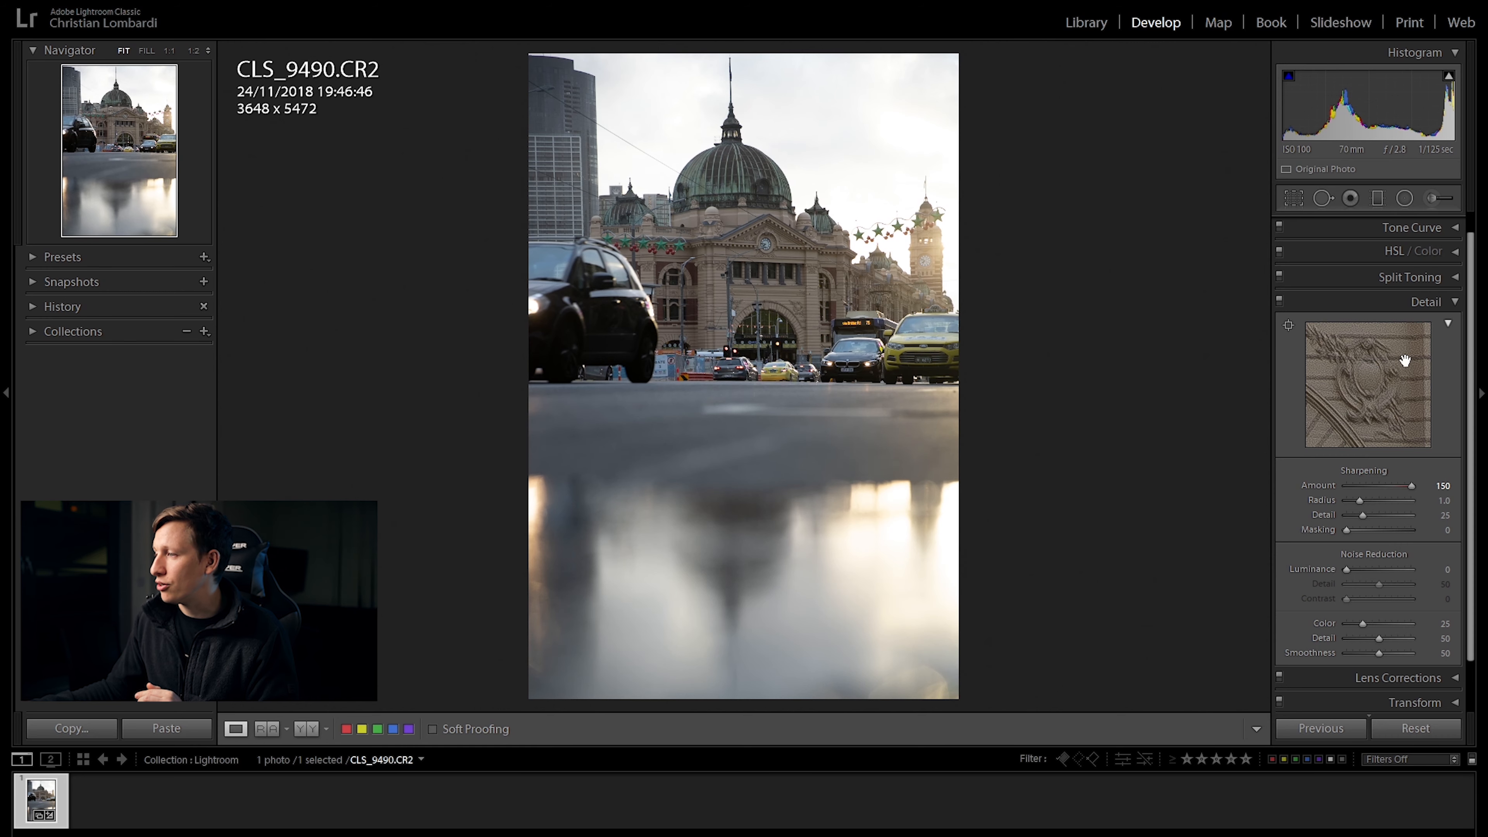
click(811, 286)
drag(811, 286, 795, 410)
click(795, 410)
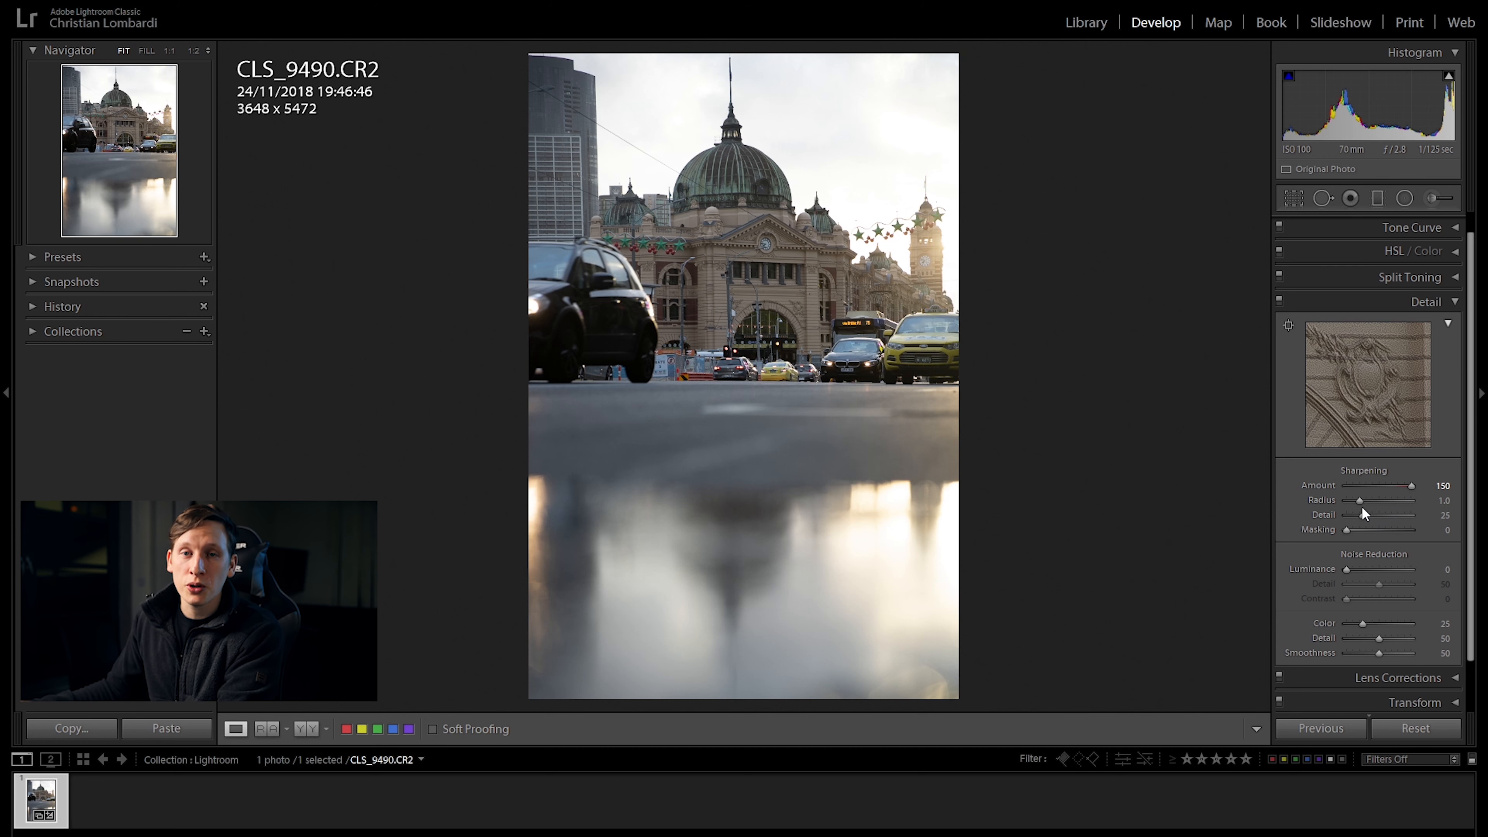
mouse_move(1361, 504)
mouse_down()
mouse_move(1424, 498)
mouse_move(1356, 502)
mouse_move(1340, 512)
mouse_move(1379, 513)
mouse_move(1358, 526)
mouse_up()
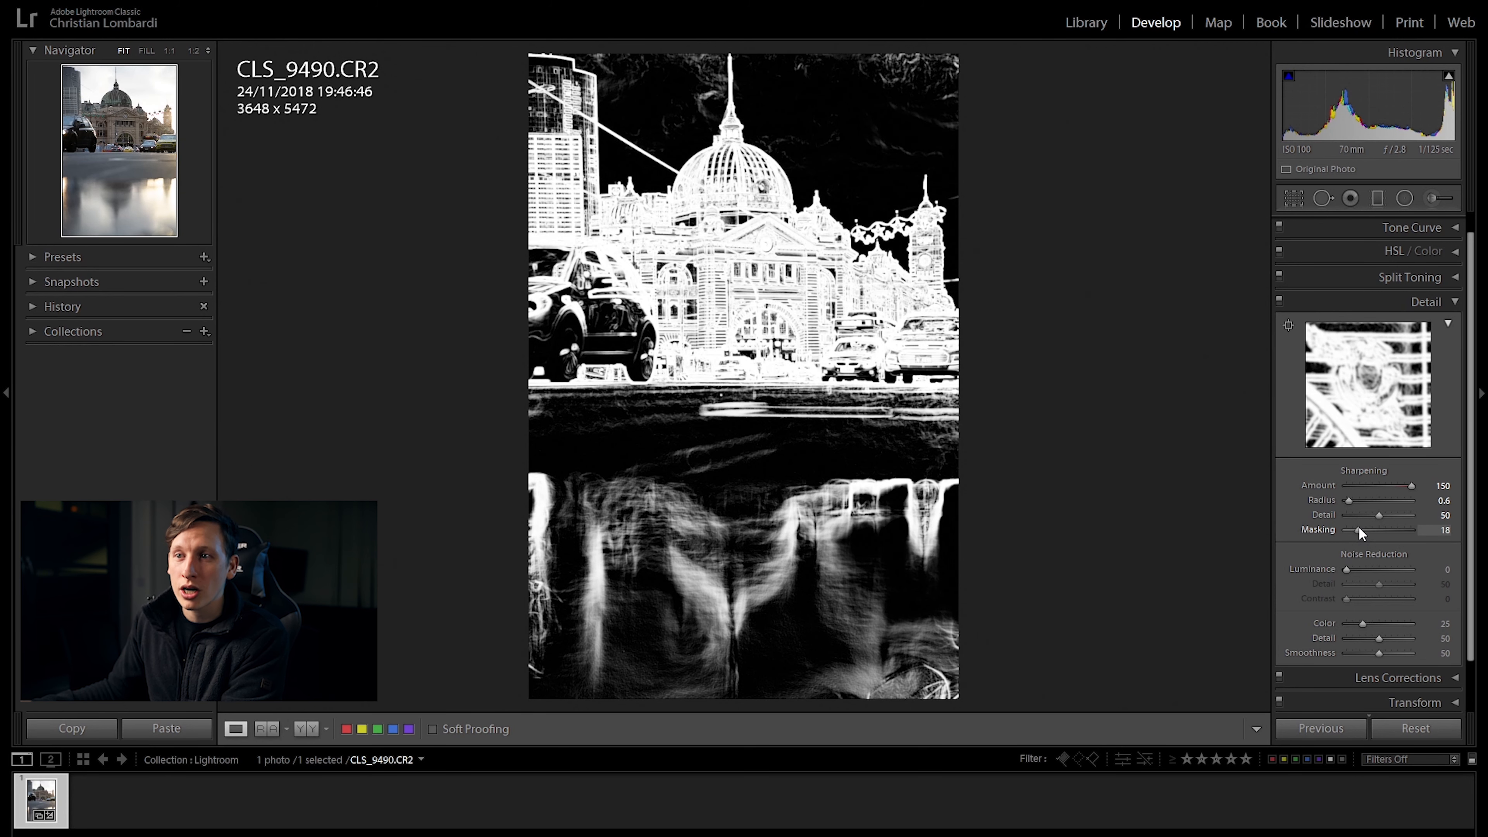
- Preview the sharpening mask at 11, reset the masking, and set it to 87
mouse_move(1358, 526)
mouse_down()
mouse_move(1333, 526)
mouse_move(1356, 530)
mouse_up()
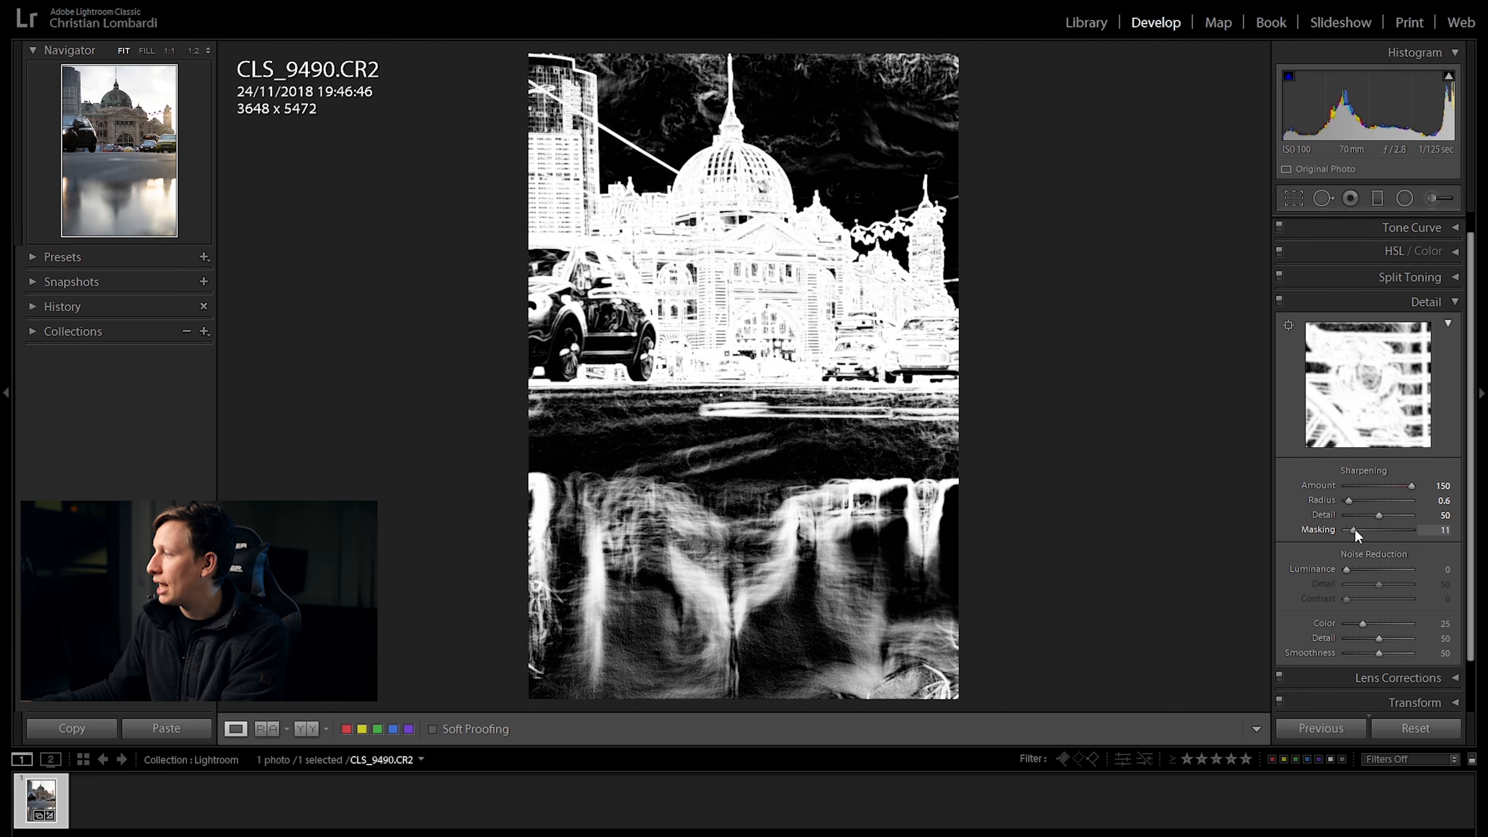
drag(1355, 528, 1390, 526)
double_click(1390, 526)
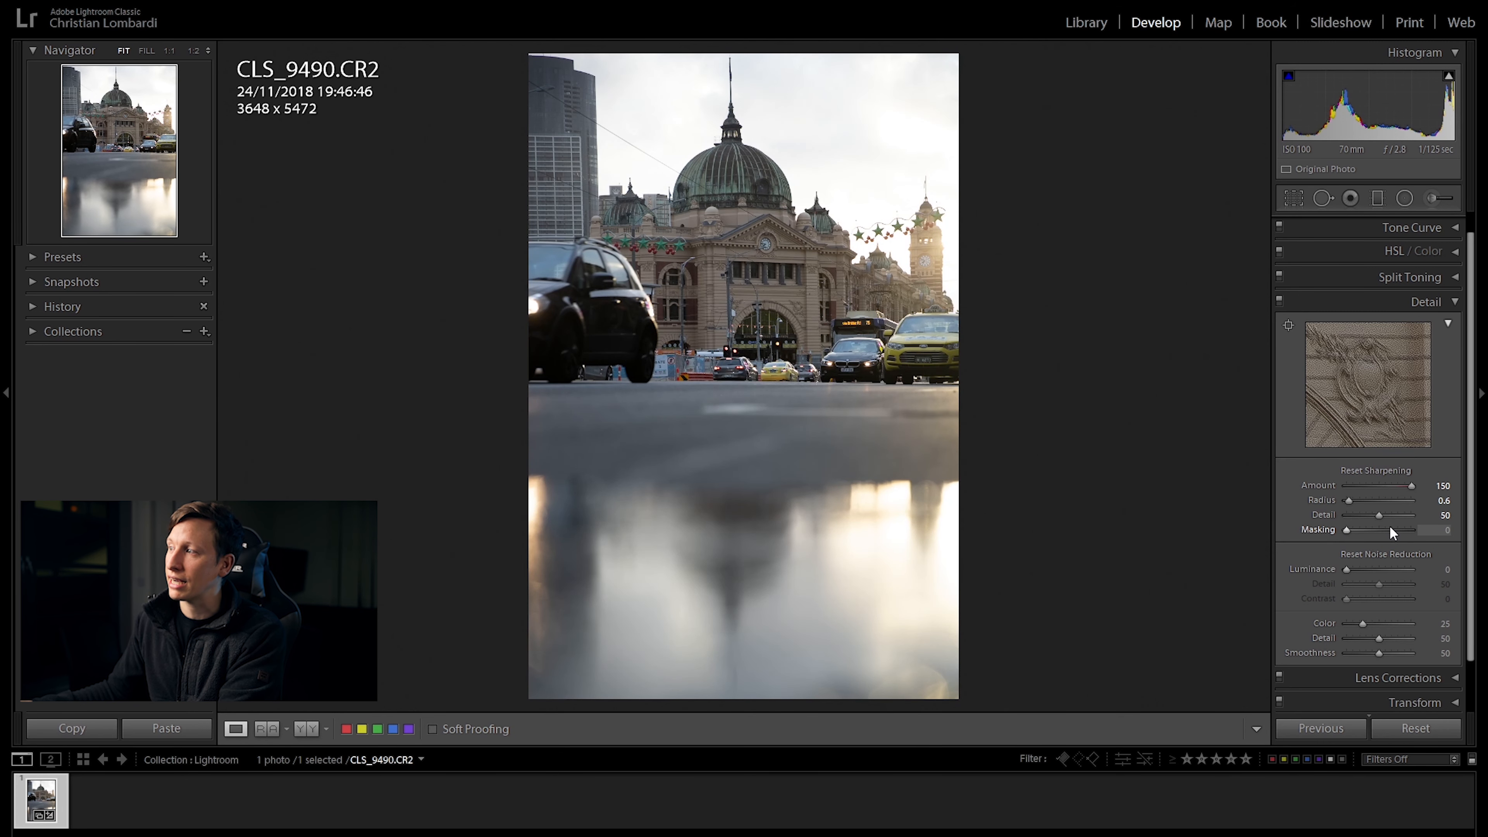
drag(1345, 530, 1398, 530)
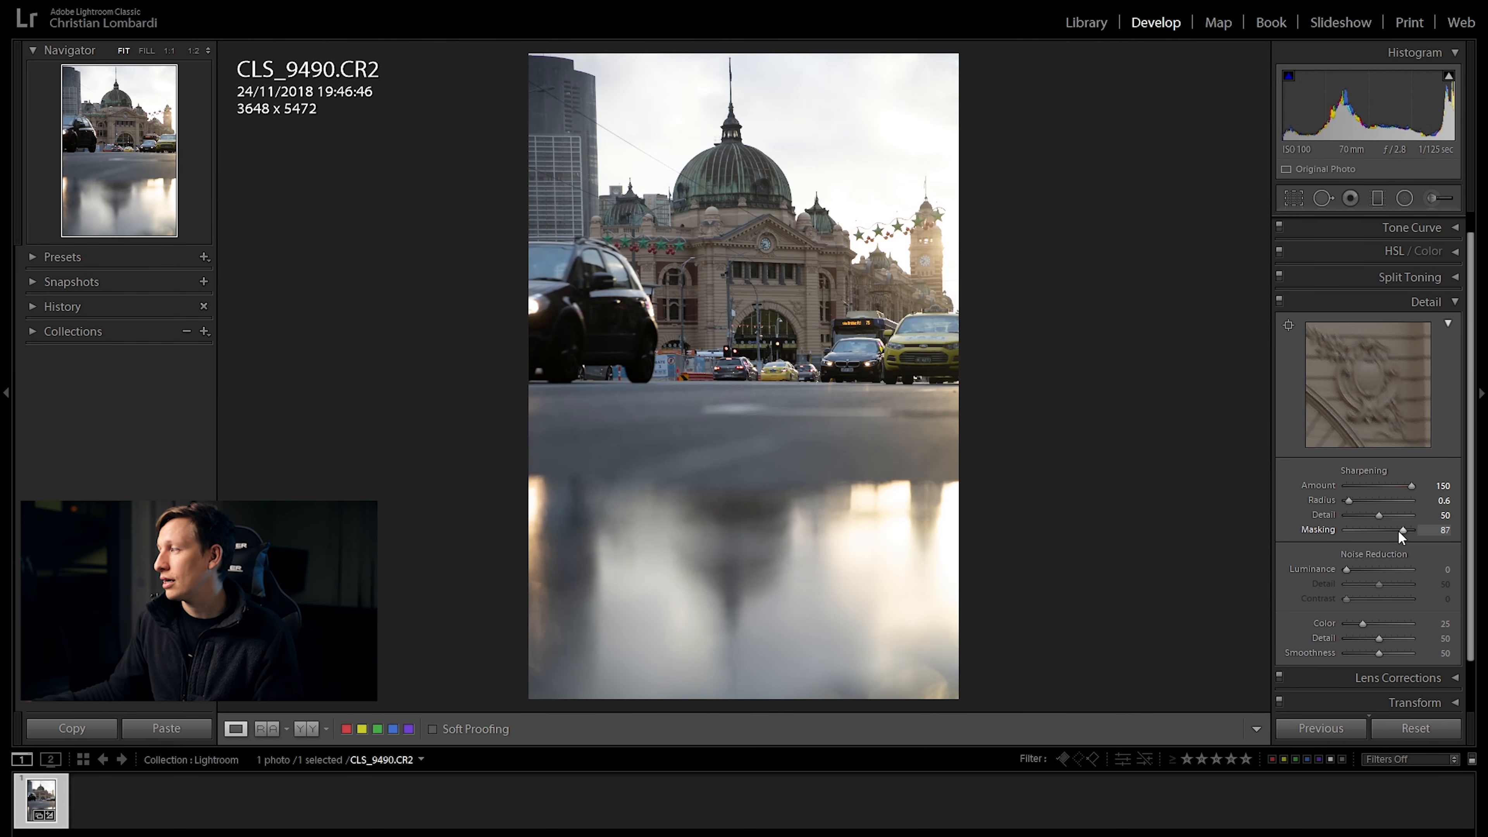
- Inspect the sharpened station facade up close, return to the full photo, and reset the sharpening amount
click(722, 269)
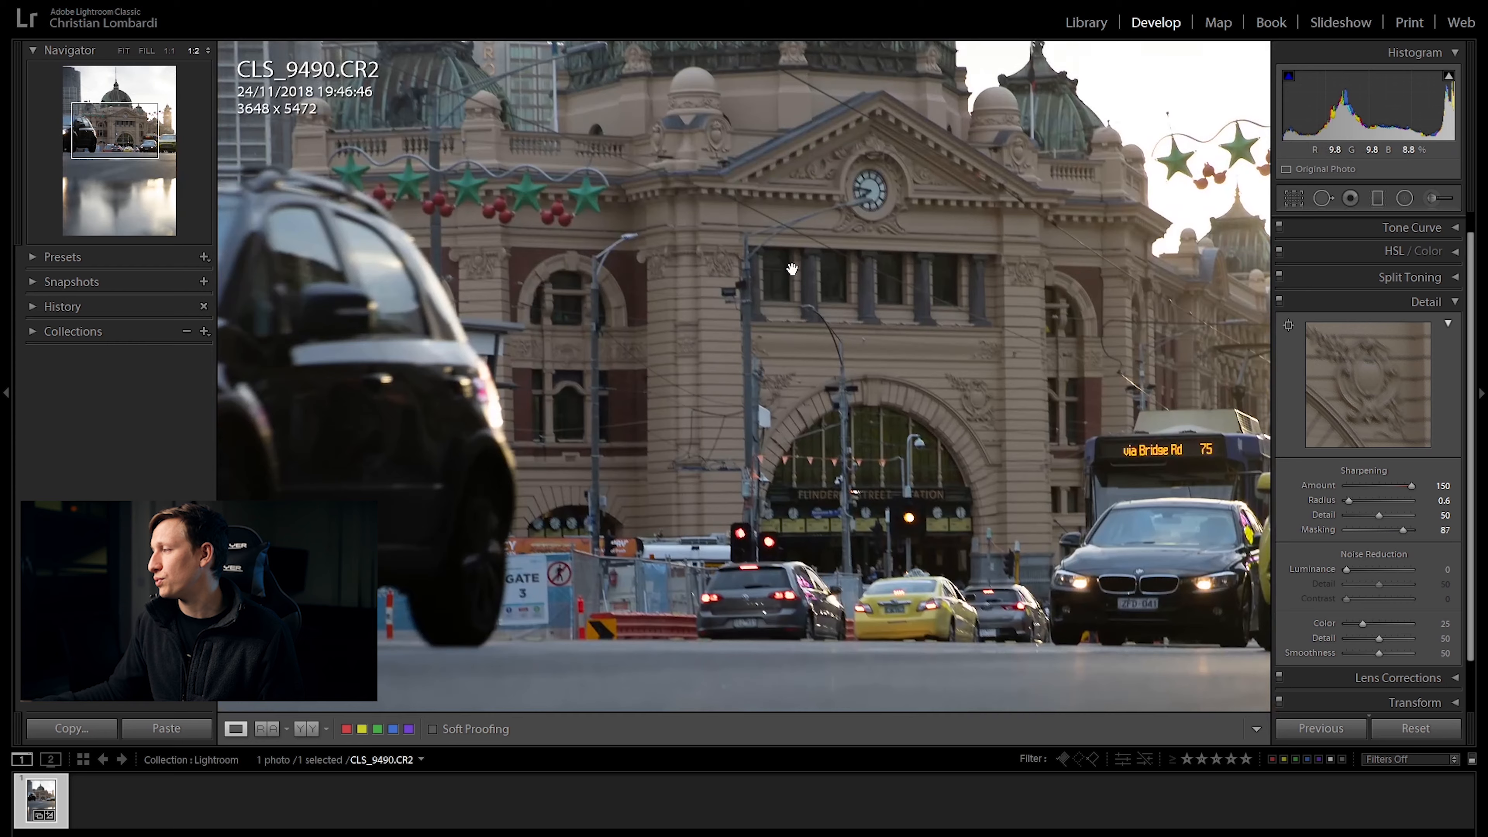
click(842, 231)
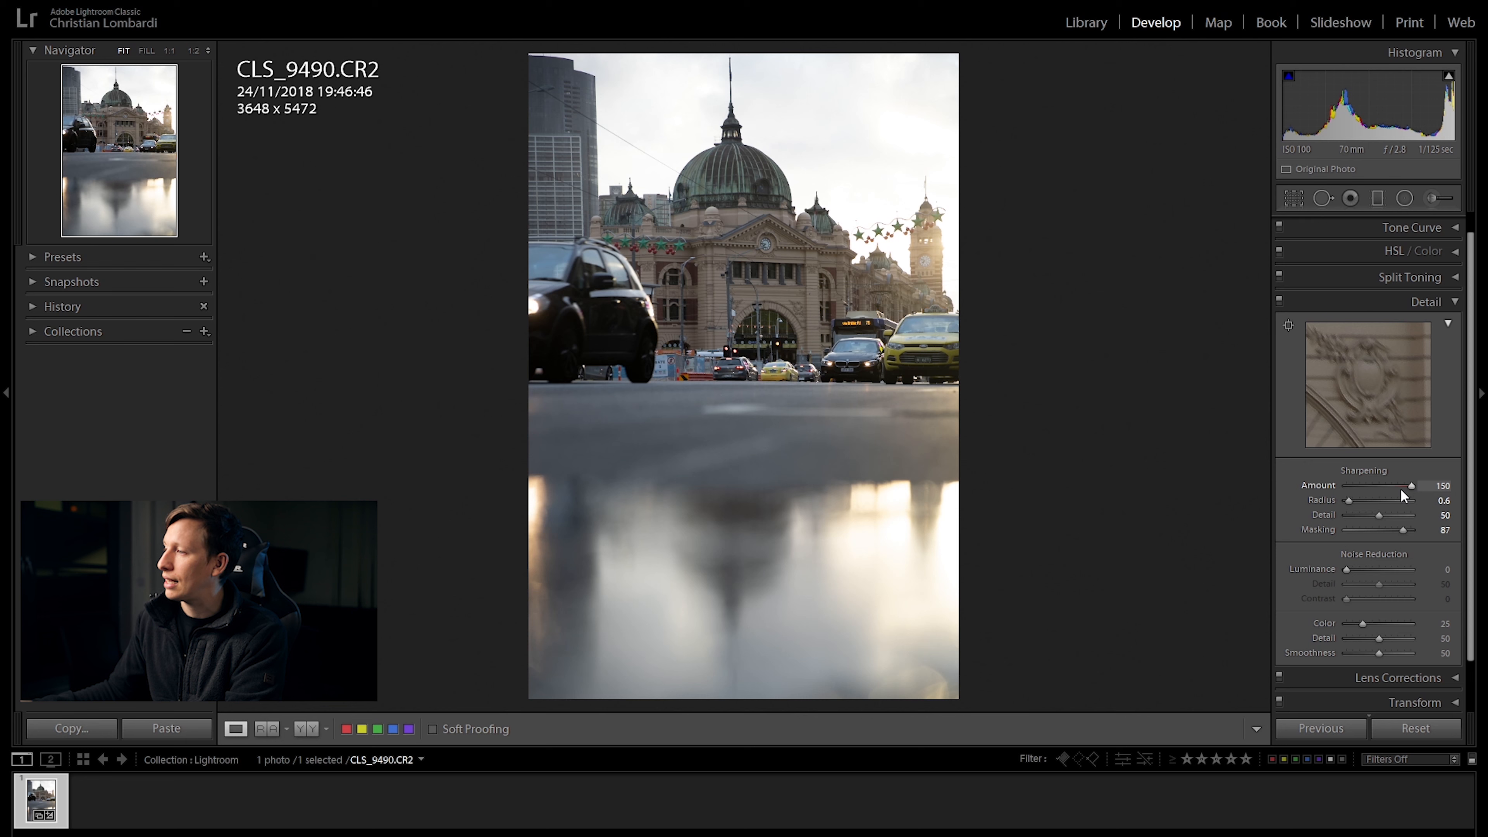
double_click(1415, 485)
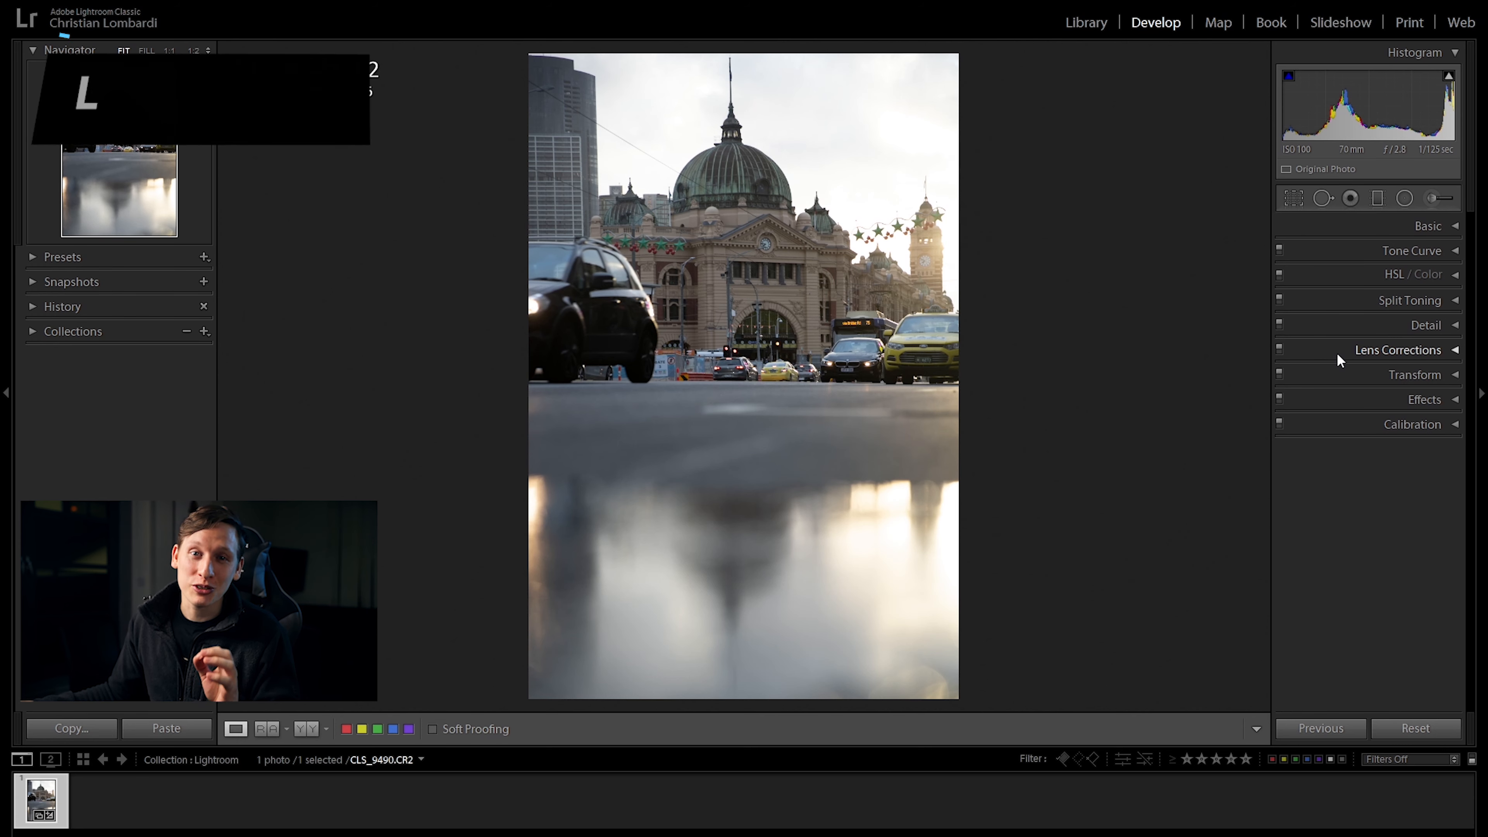
- Open the Lens Corrections and toggle Remove Chromatic Aberration
click(1337, 353)
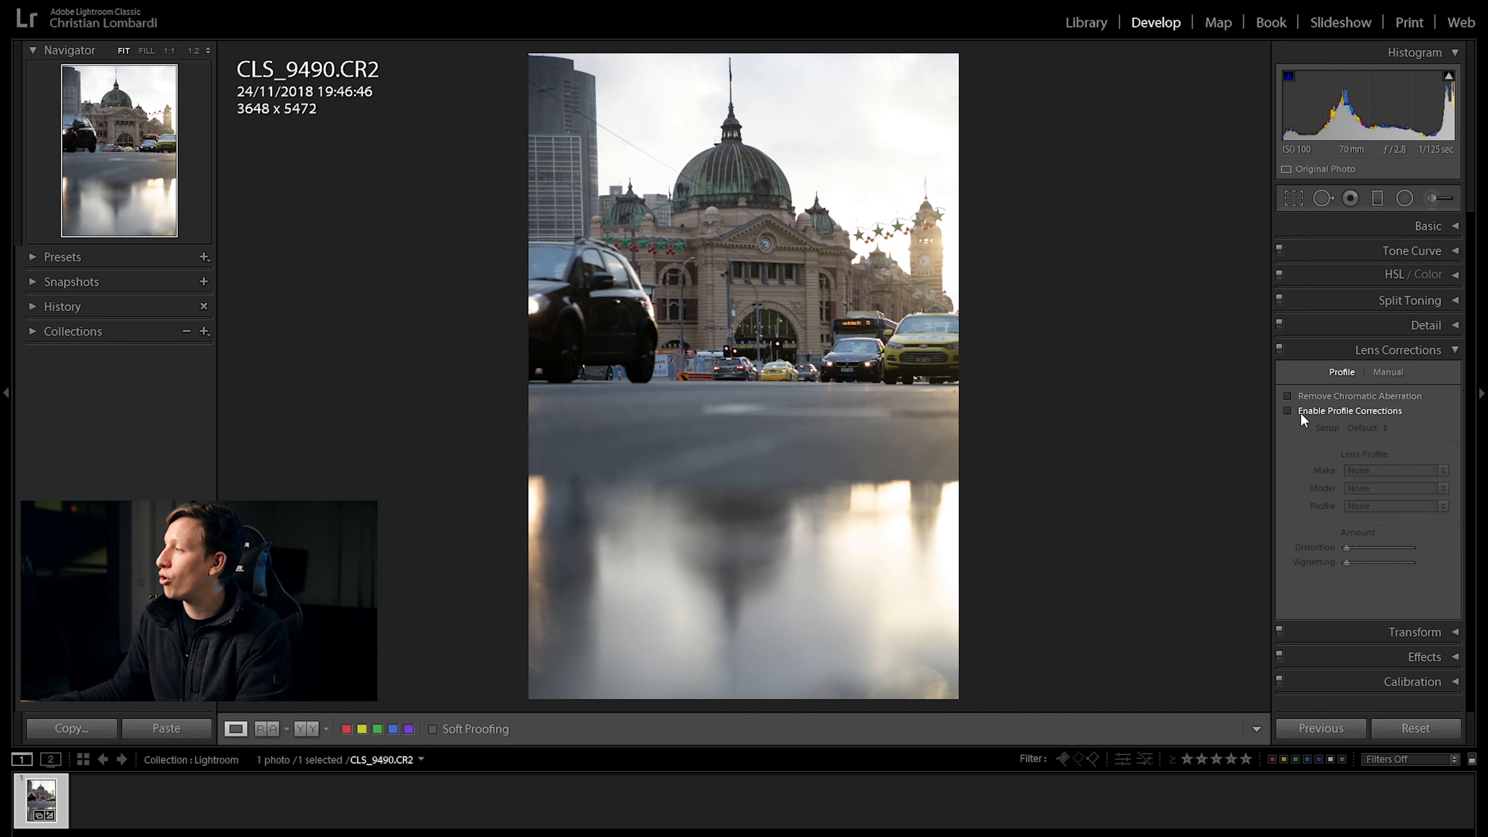
click(1318, 400)
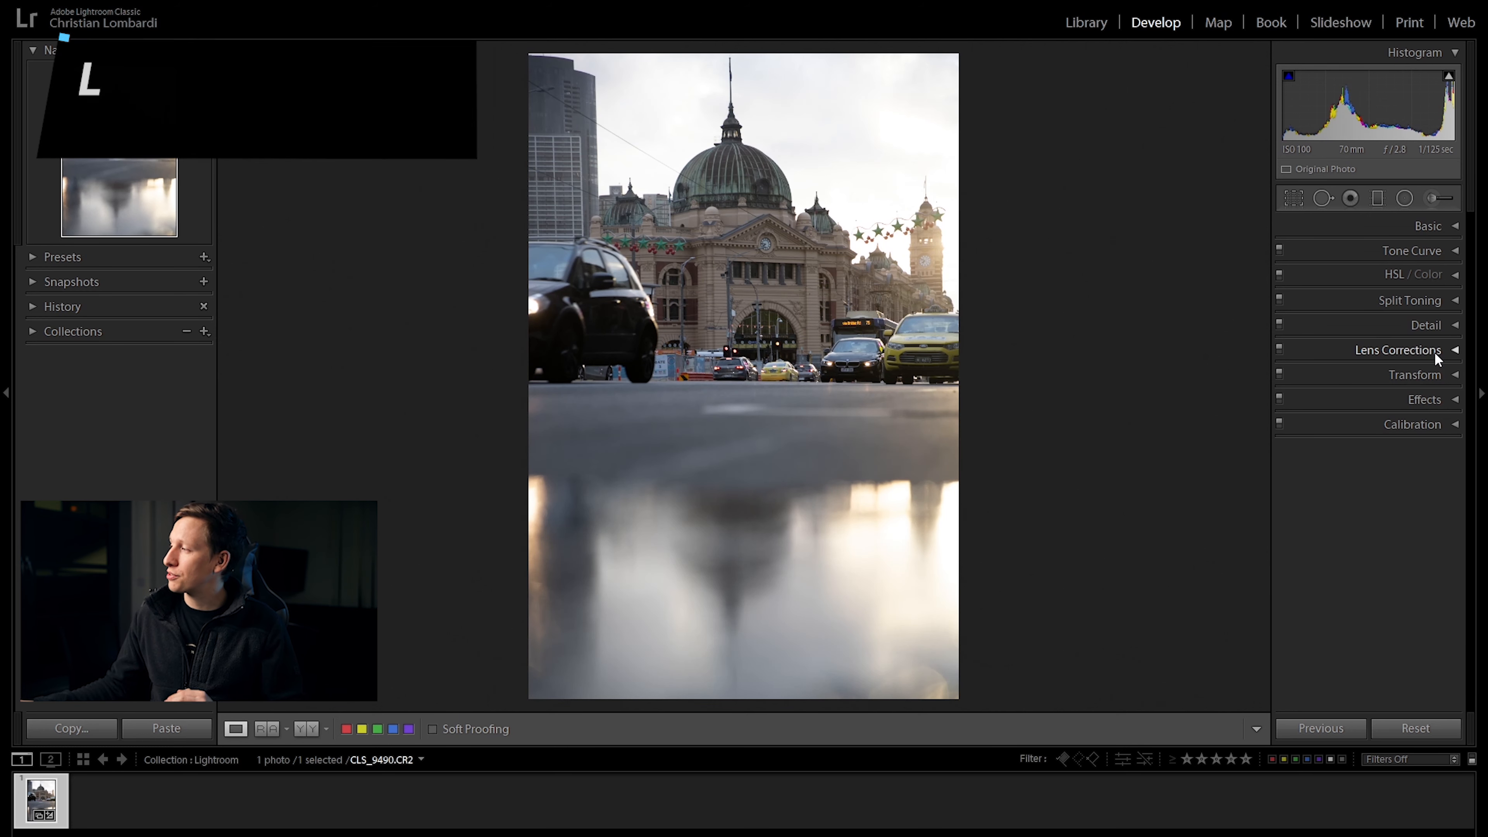
- Open Transform, try a vertical correction of +21 with horizontal +36, reset both, and collapse the section
click(1433, 373)
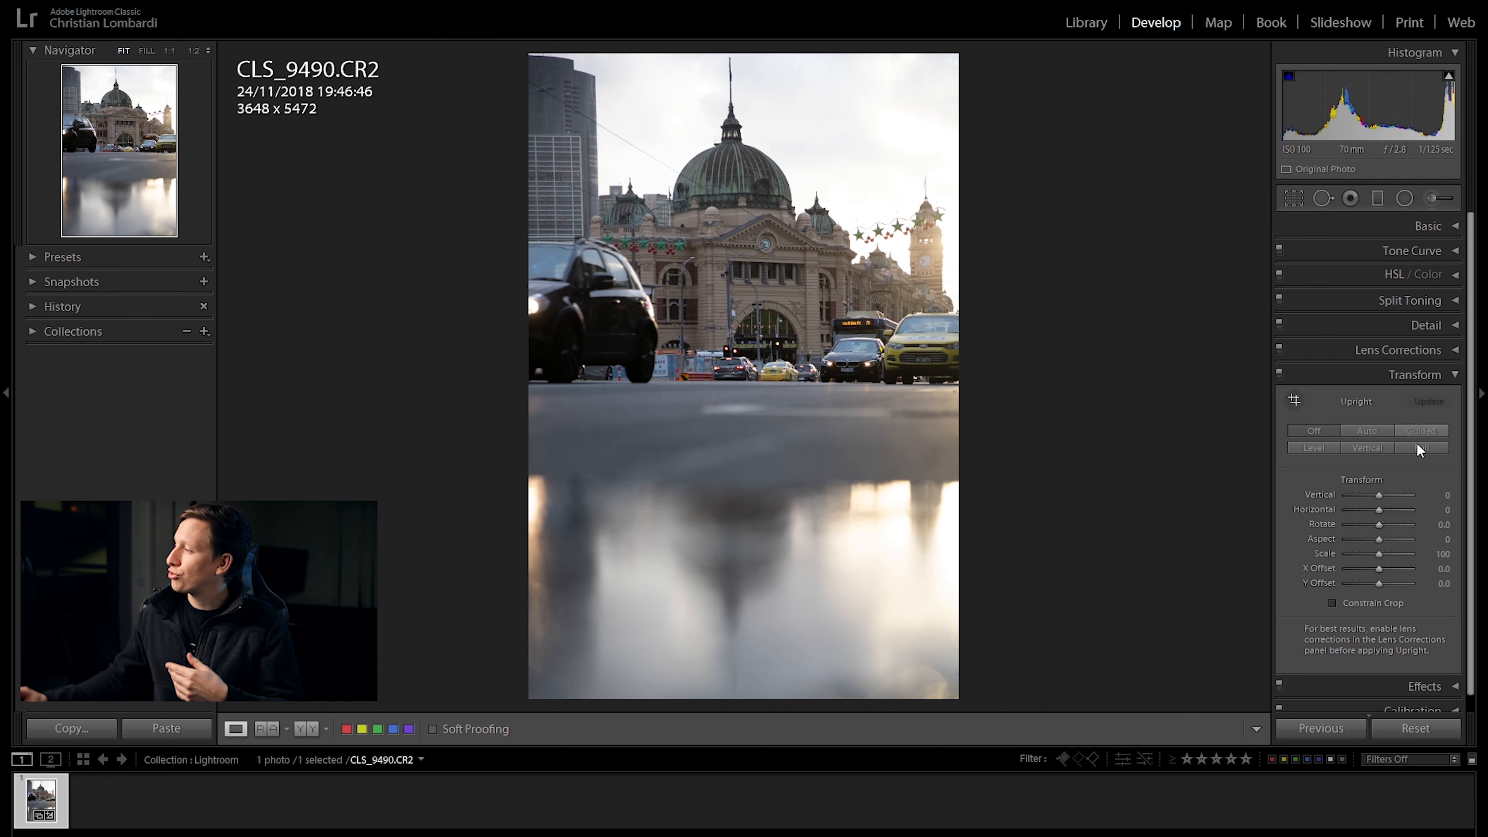
mouse_move(1379, 496)
mouse_down()
mouse_move(1384, 509)
mouse_move(1390, 498)
mouse_up()
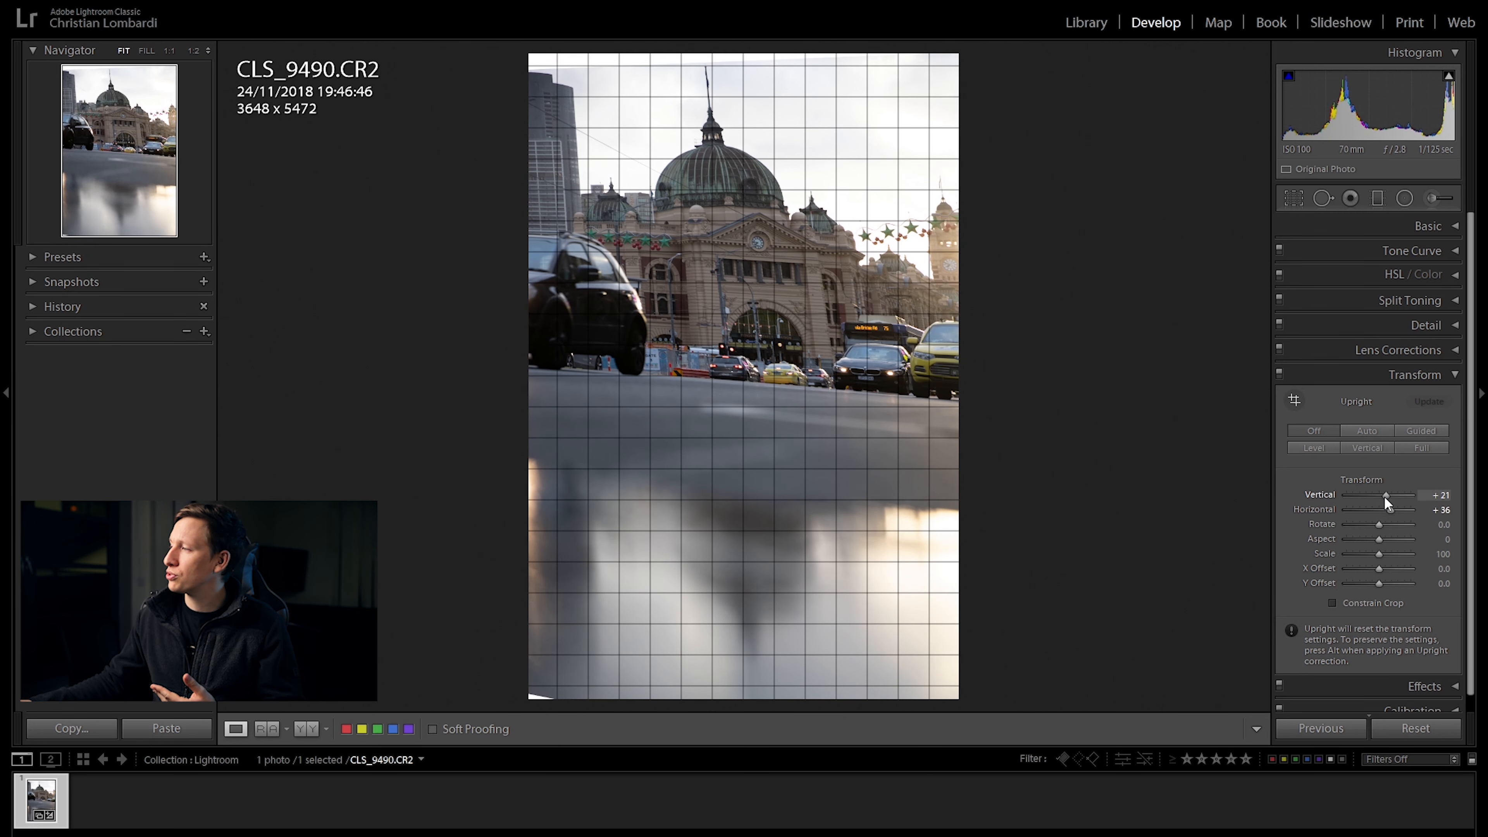
double_click(1384, 496)
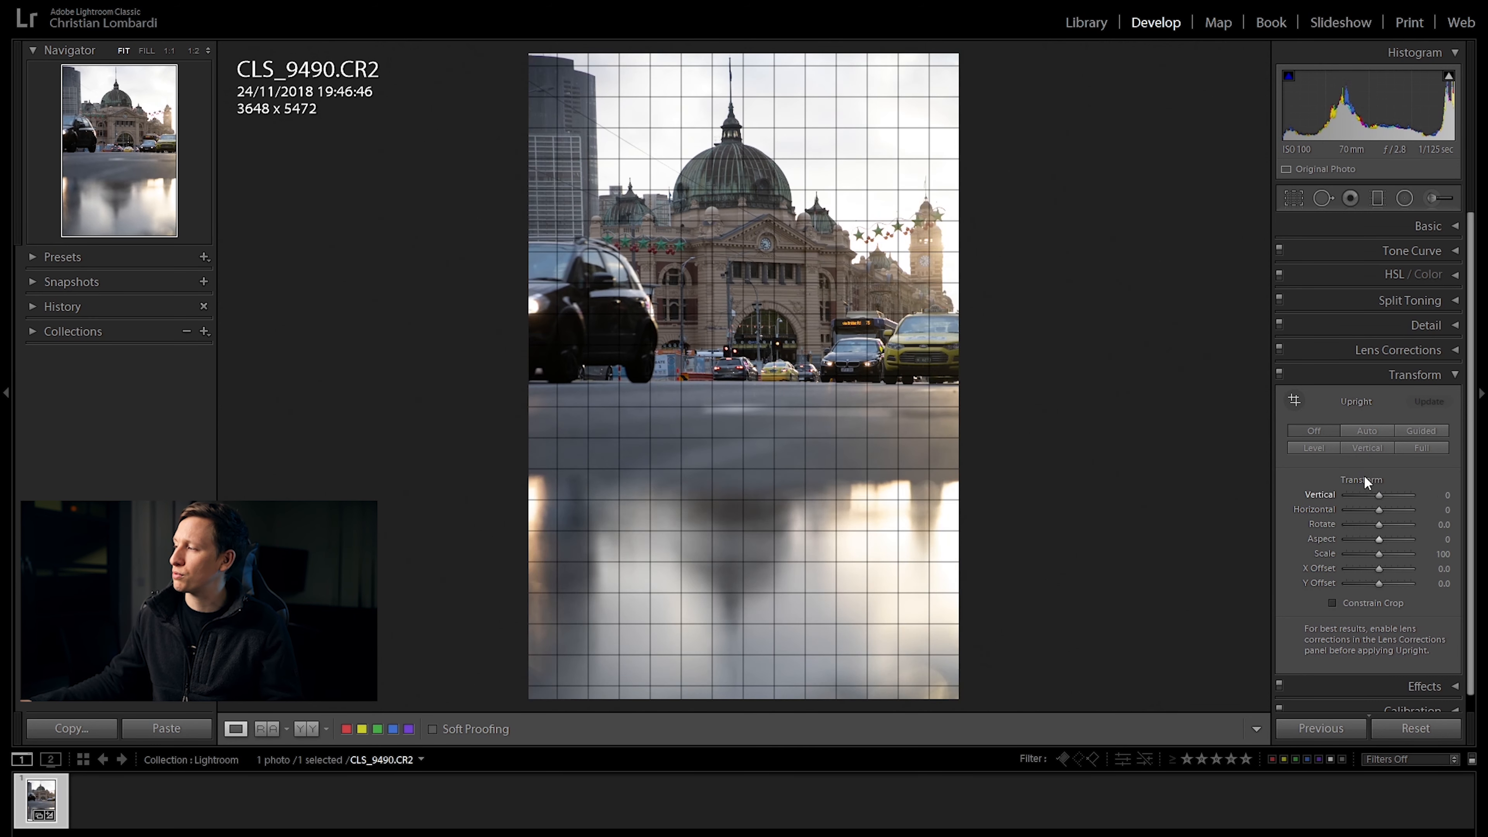
click(1379, 379)
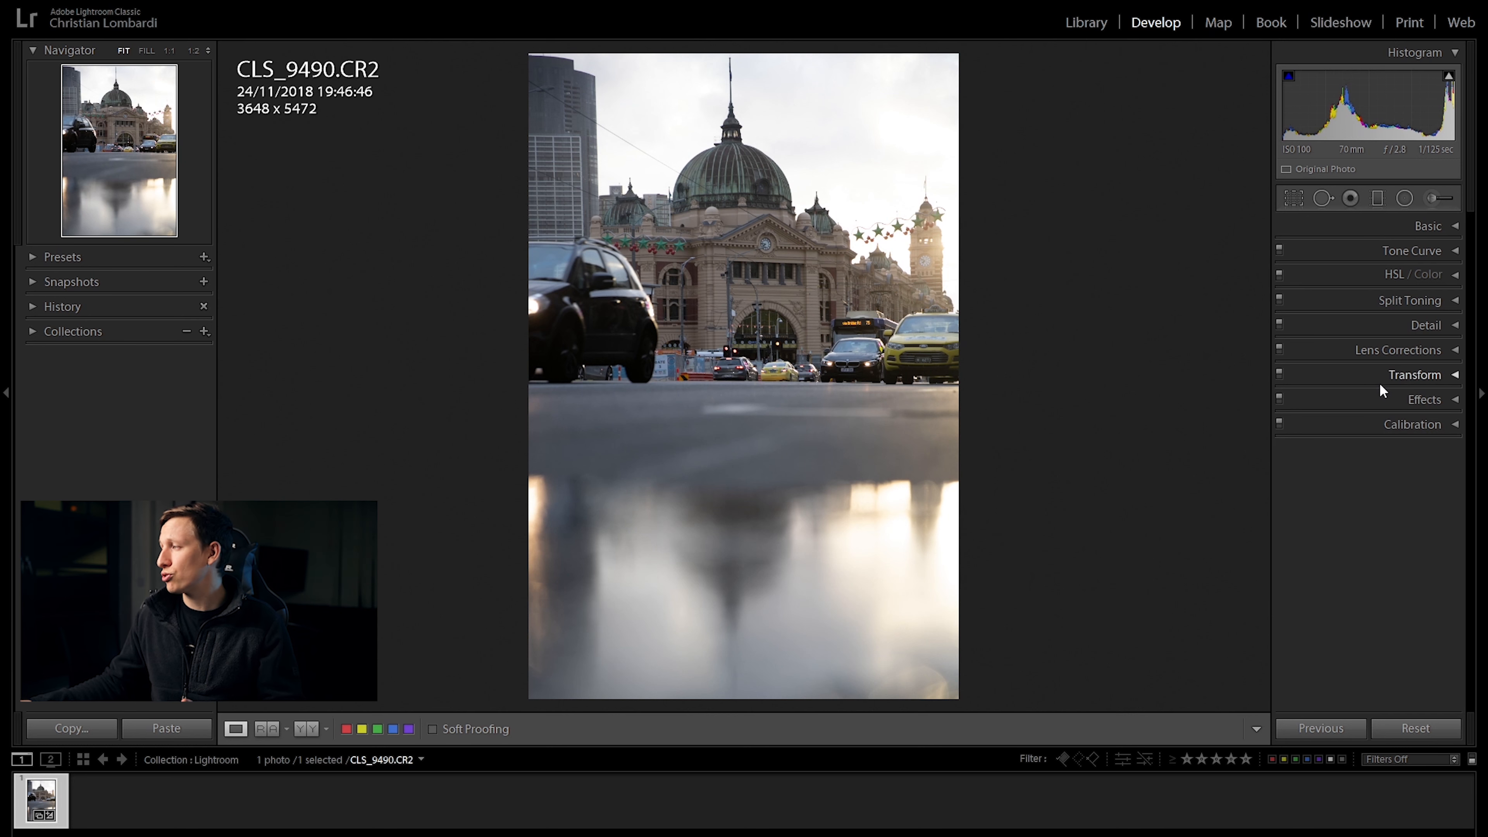
- Open Effects and try a post-crop vignette with amount -100, midpoint 24, roundness +100, and feather 100 and 0
click(1401, 405)
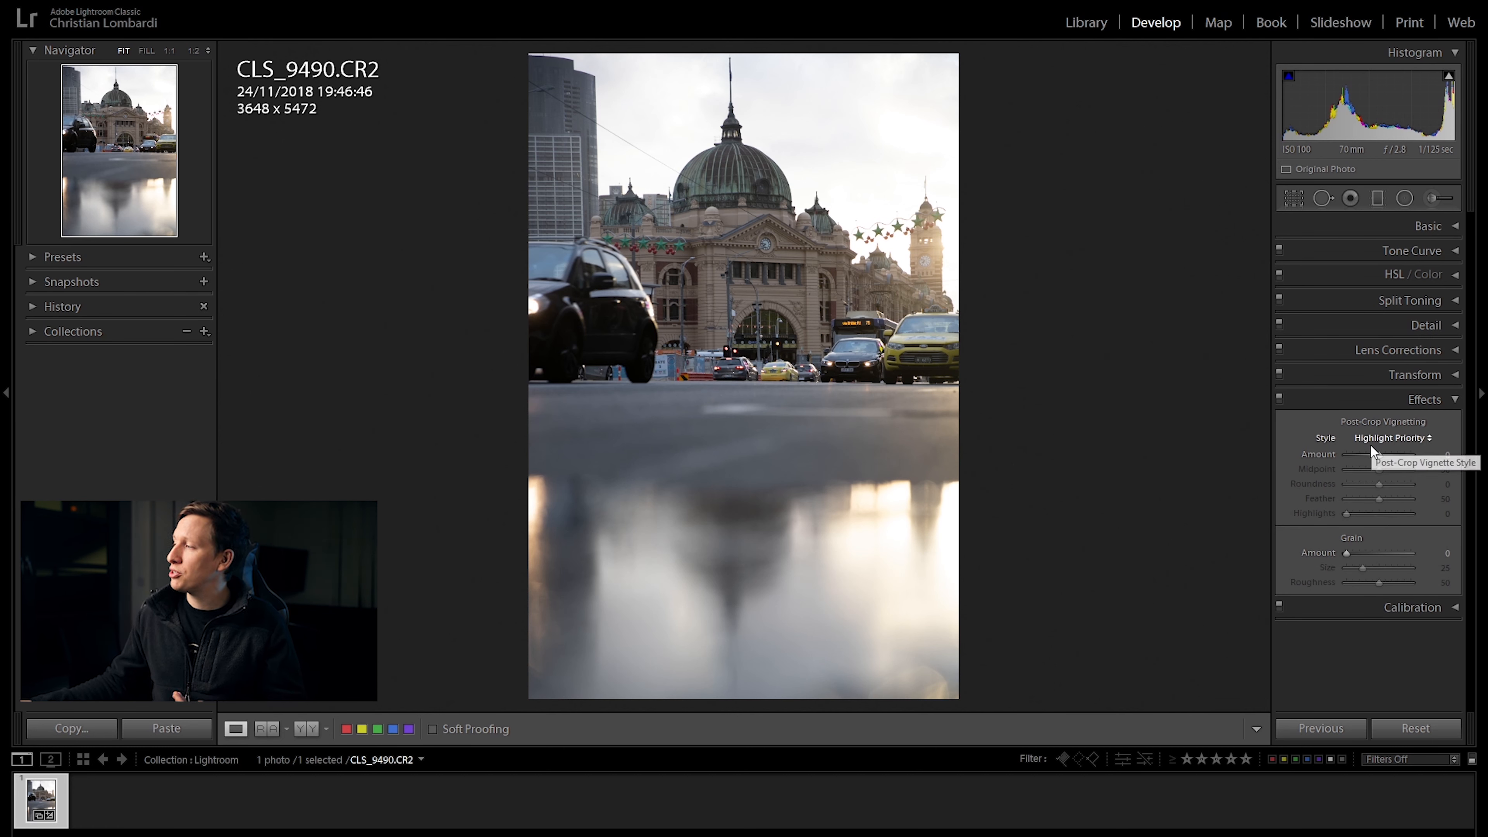
drag(1380, 454, 1354, 454)
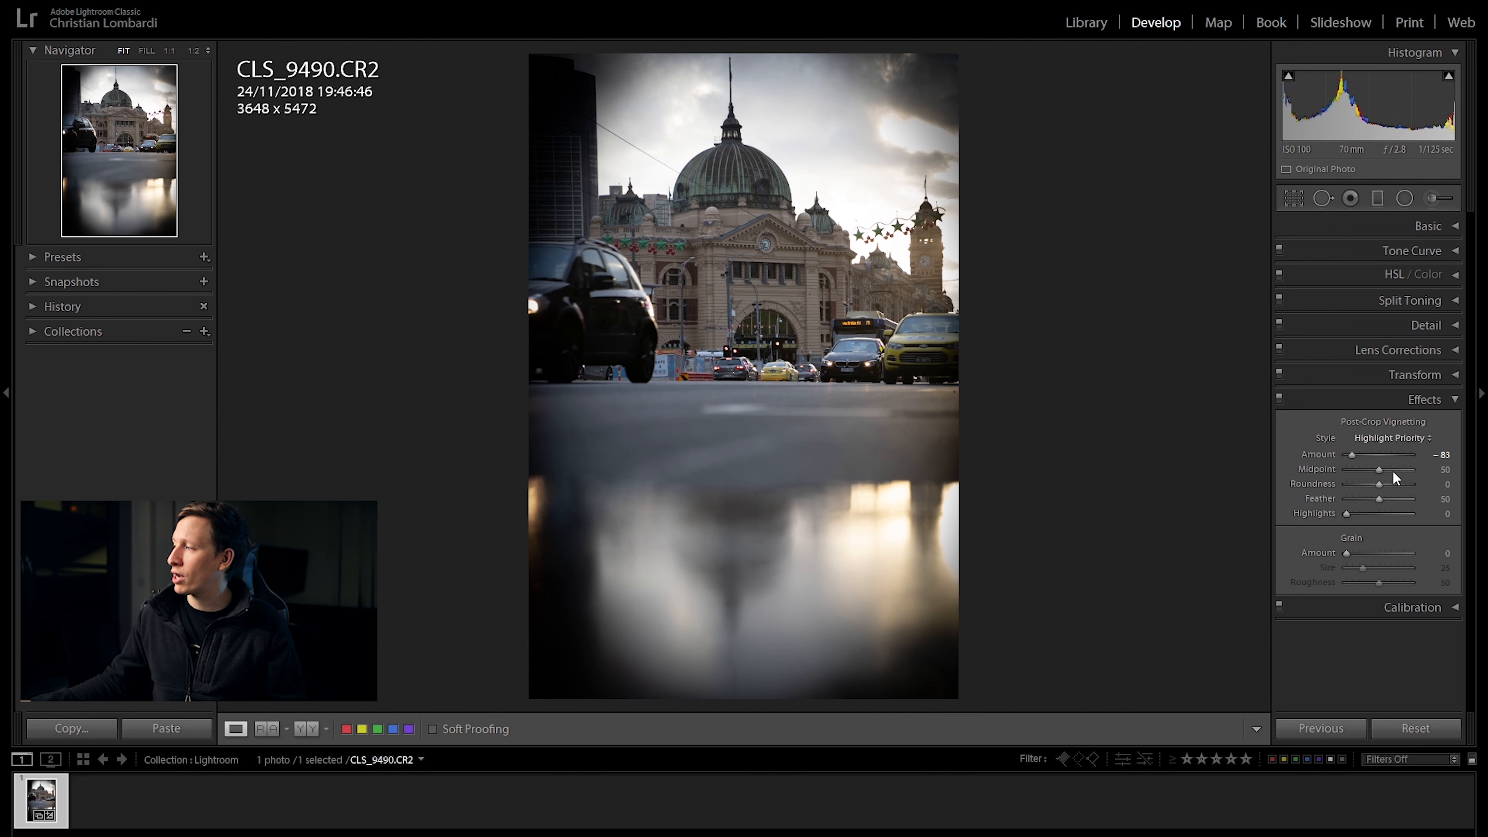
drag(1379, 468, 1418, 490)
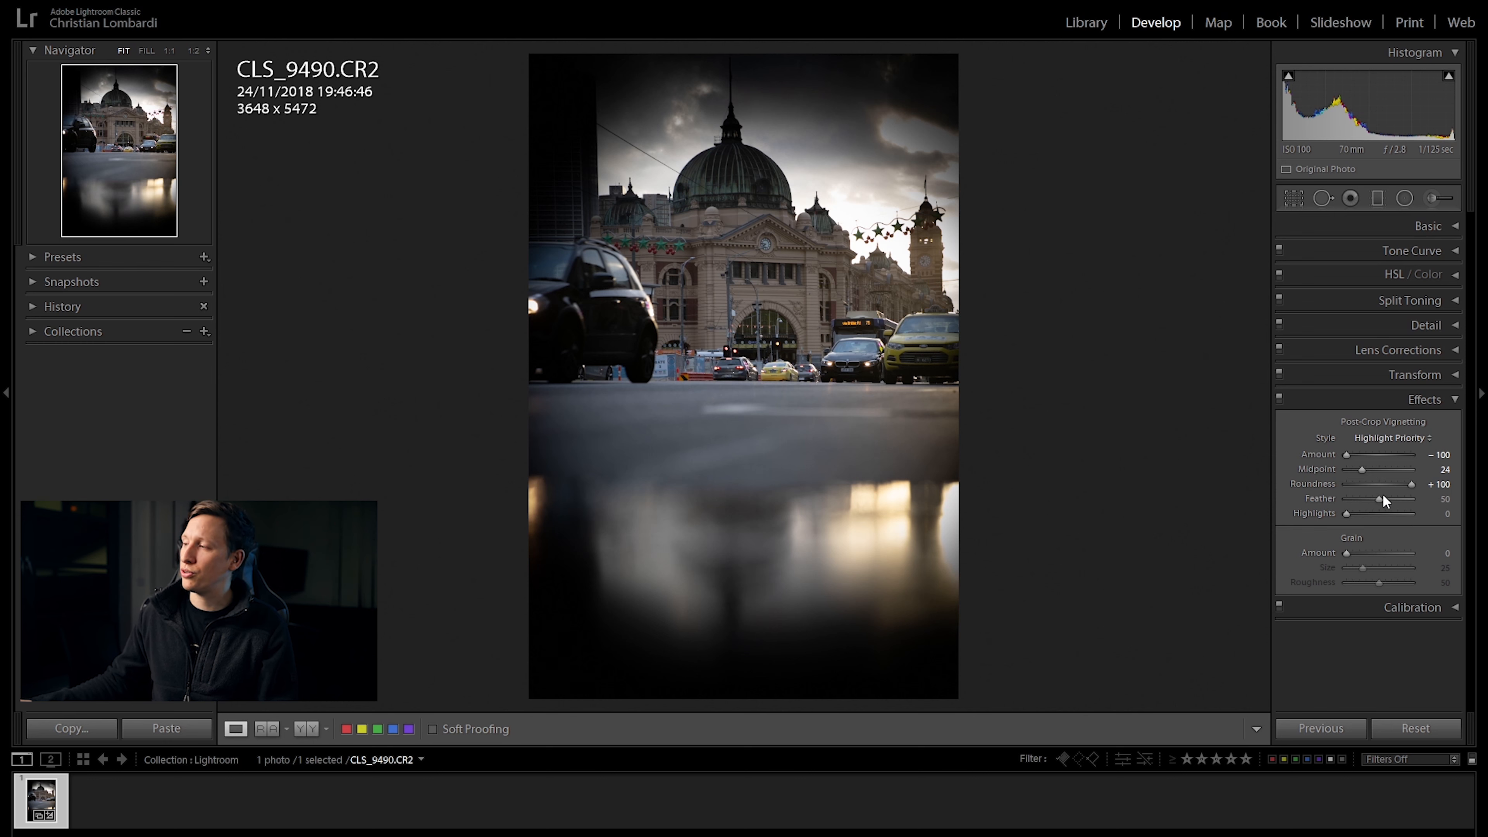
drag(1381, 500, 1450, 500)
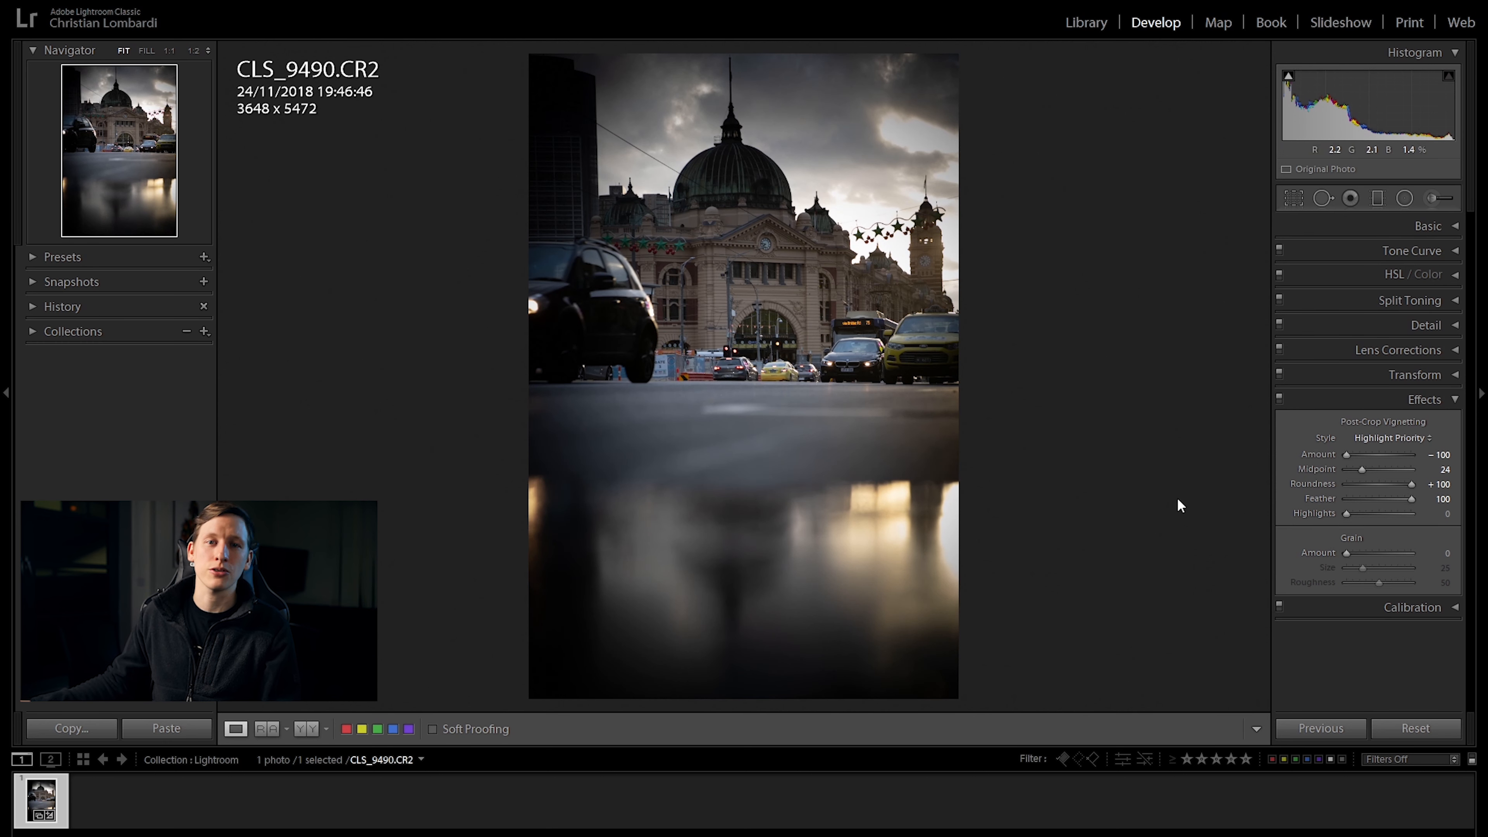
drag(1411, 498, 1104, 500)
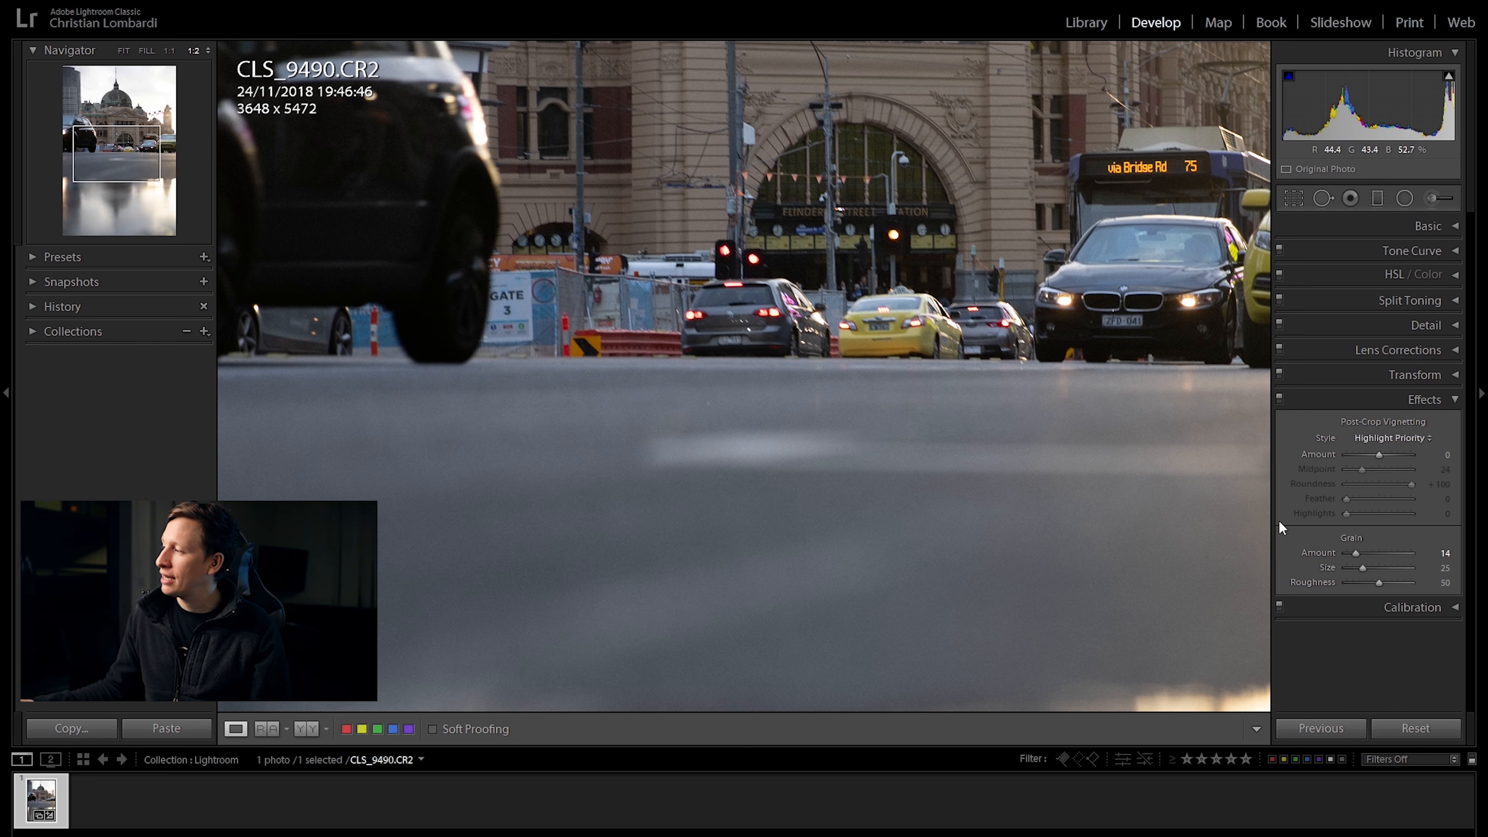
- Set the grain's amount, size and roughness to 100 and compare the photo with its before state
drag(1350, 554, 1402, 553)
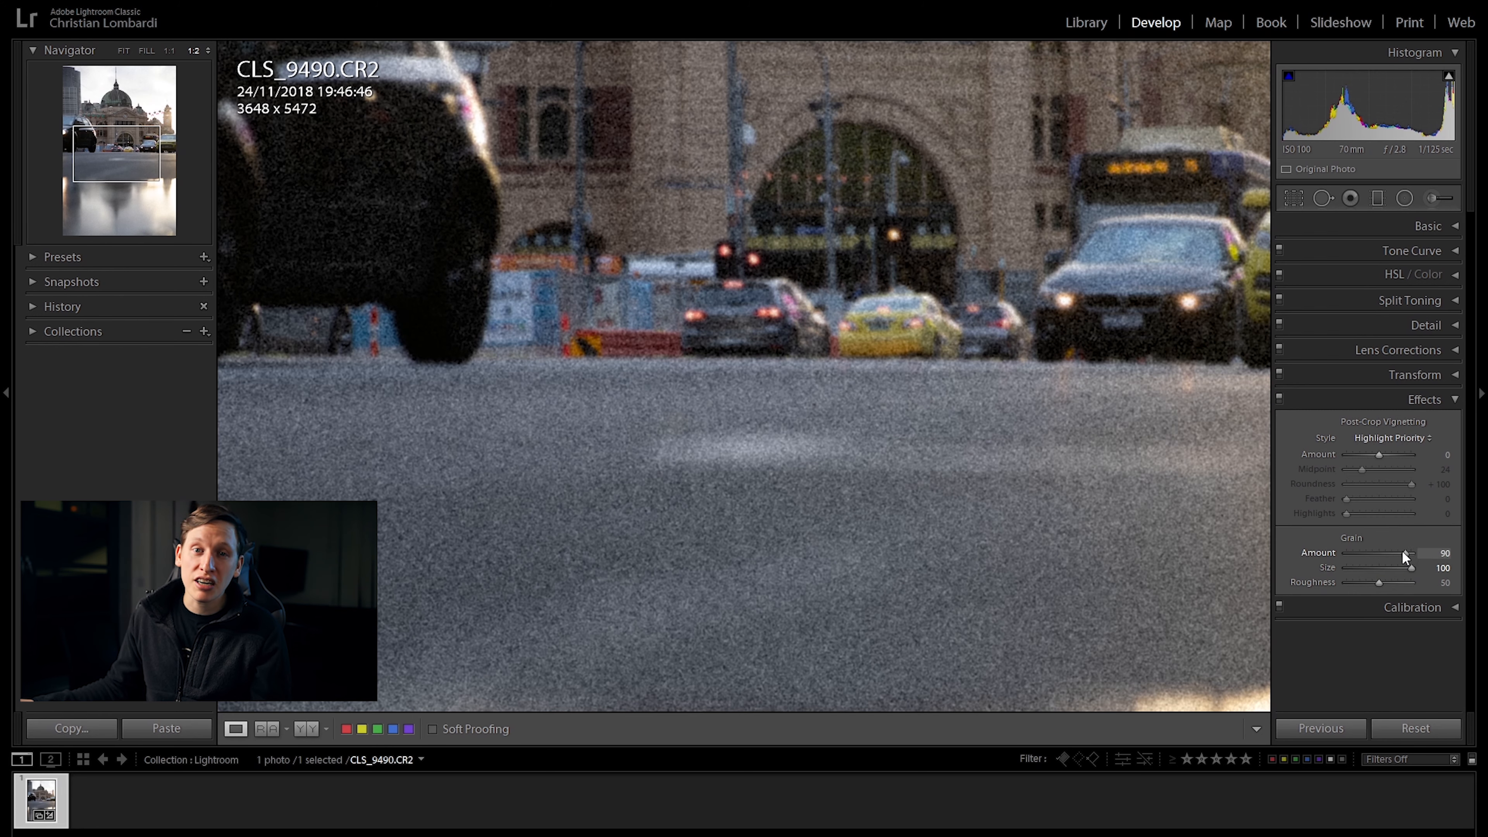
drag(1398, 581, 1422, 583)
key(backslash)
key(backslash)
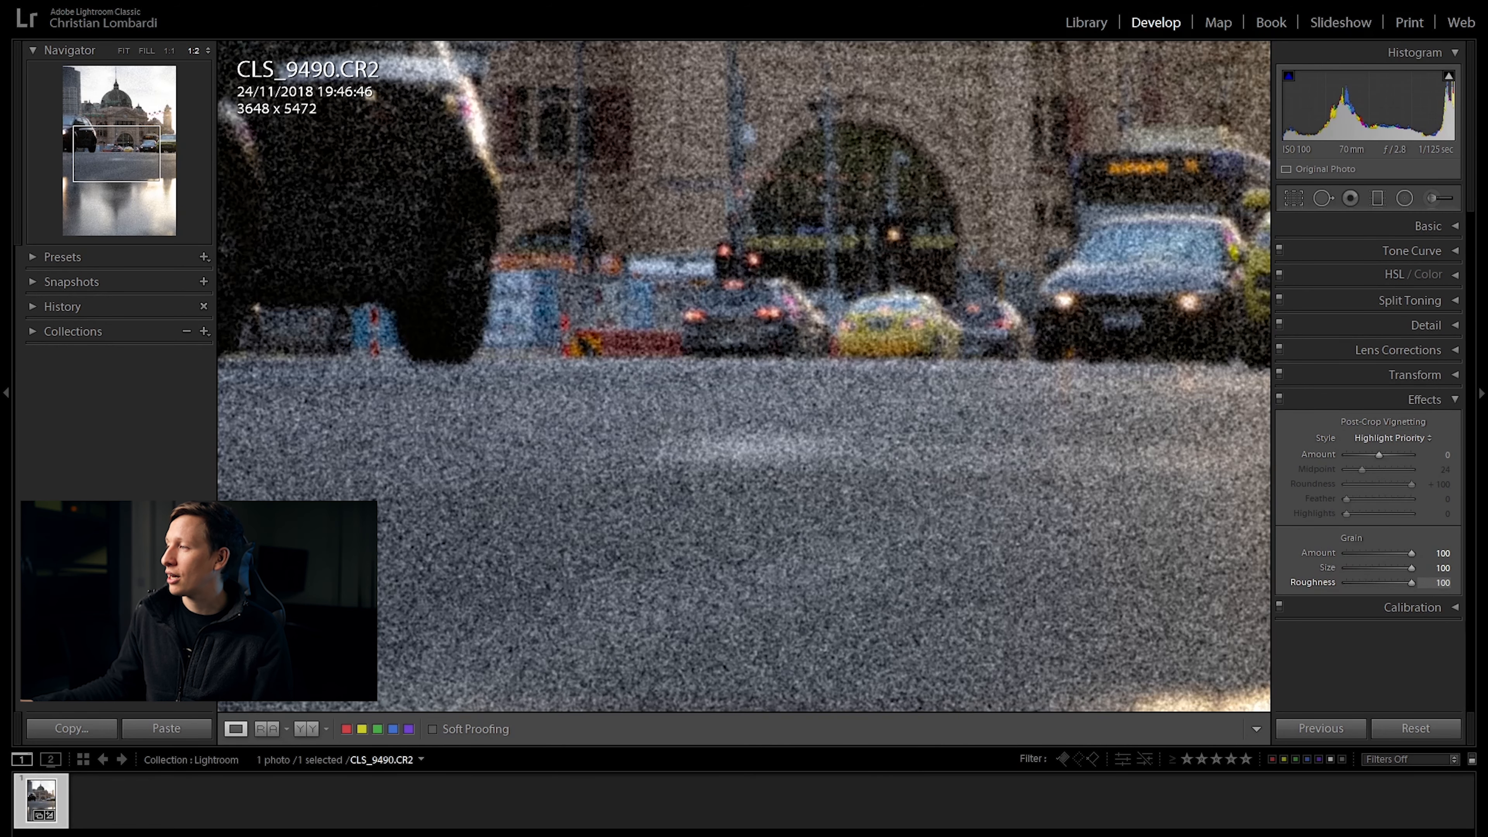
- Reset the grain's roughness, size and amount, view the whole photo, and try a grain amount of 19
drag(1344, 582, 1337, 583)
double_click(1409, 566)
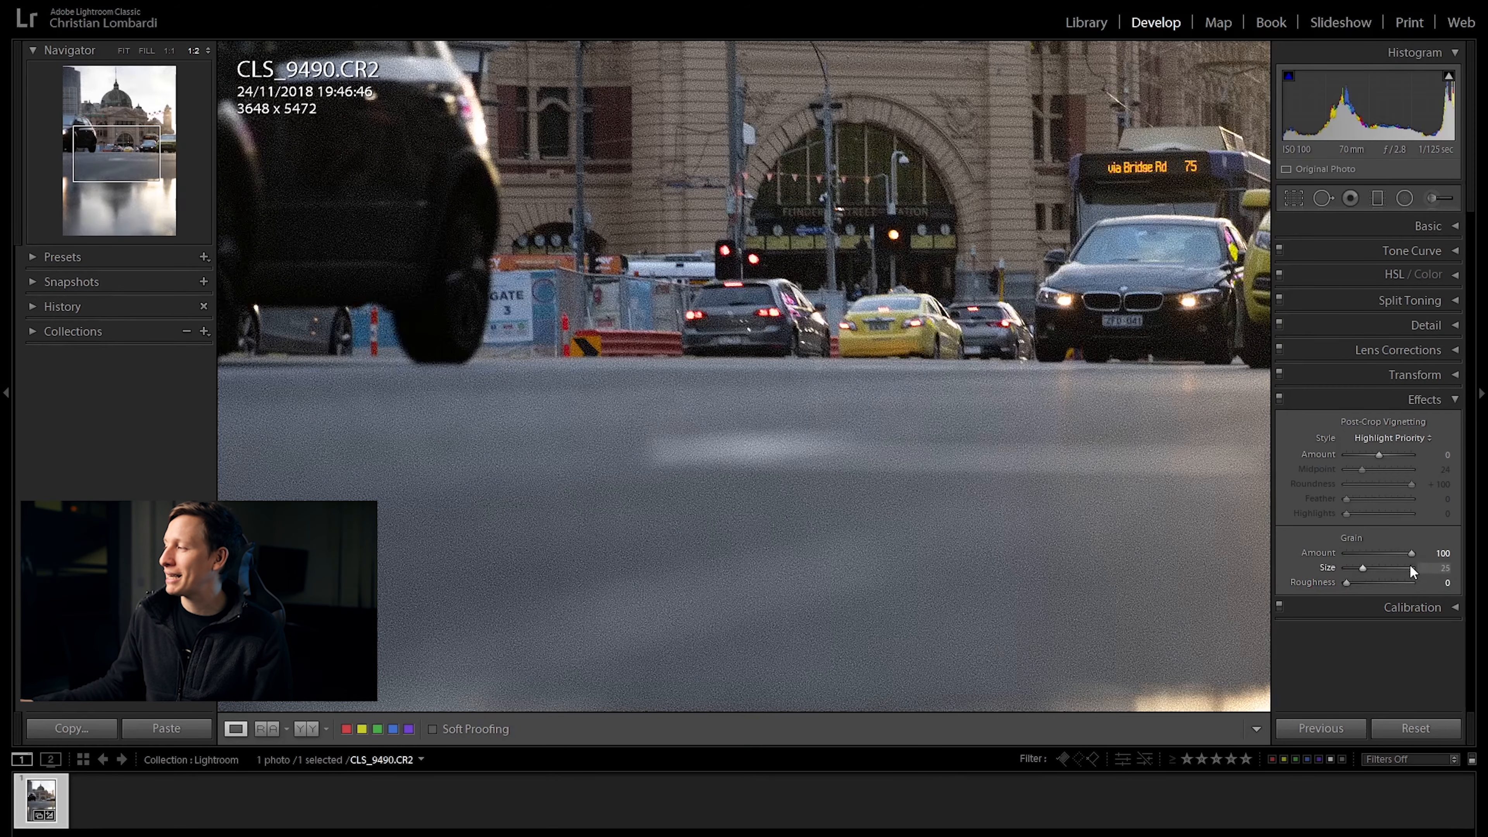
double_click(1409, 554)
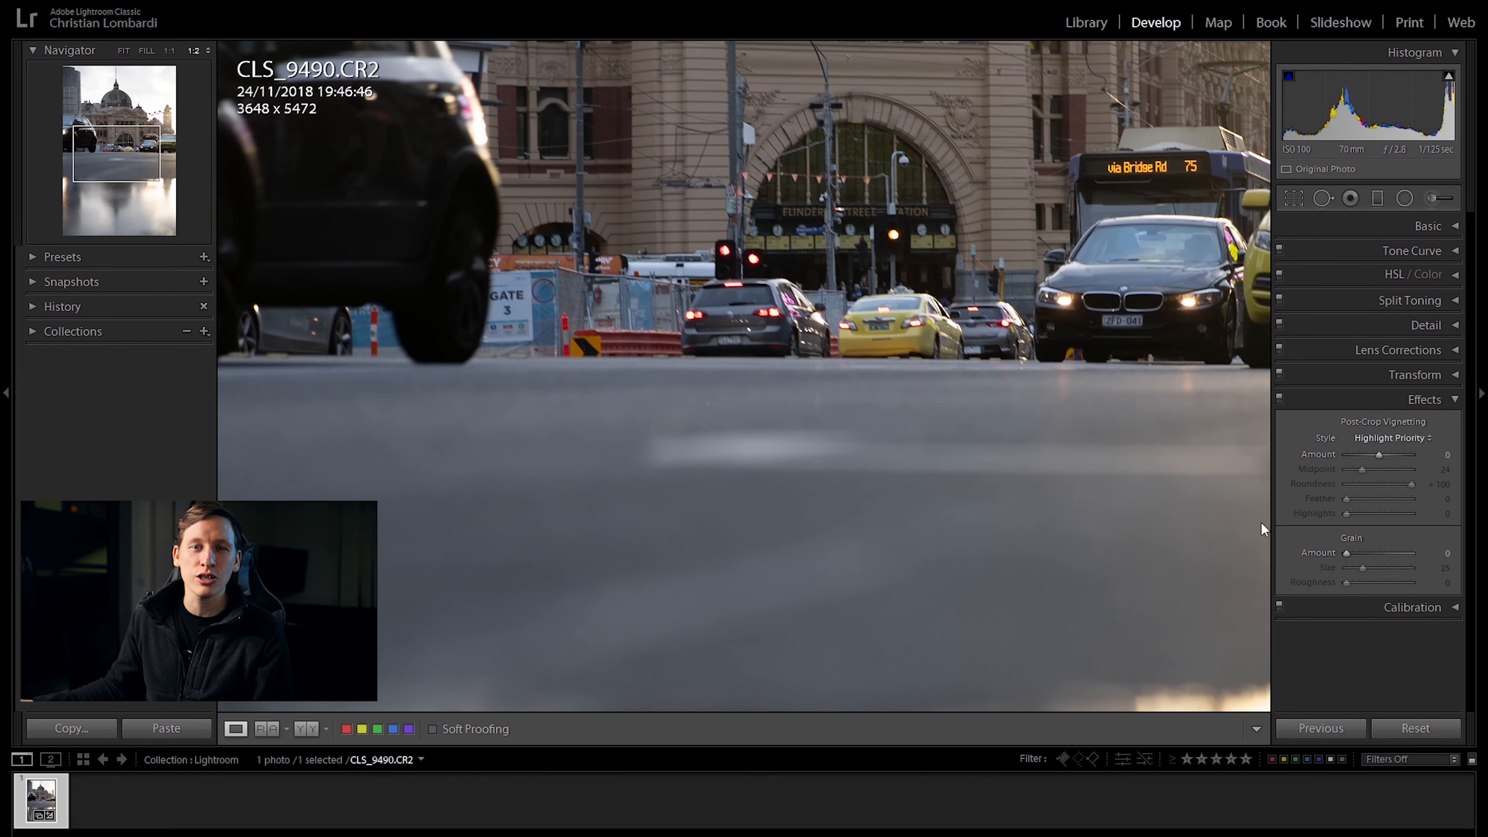
click(1005, 427)
drag(1349, 552, 1356, 553)
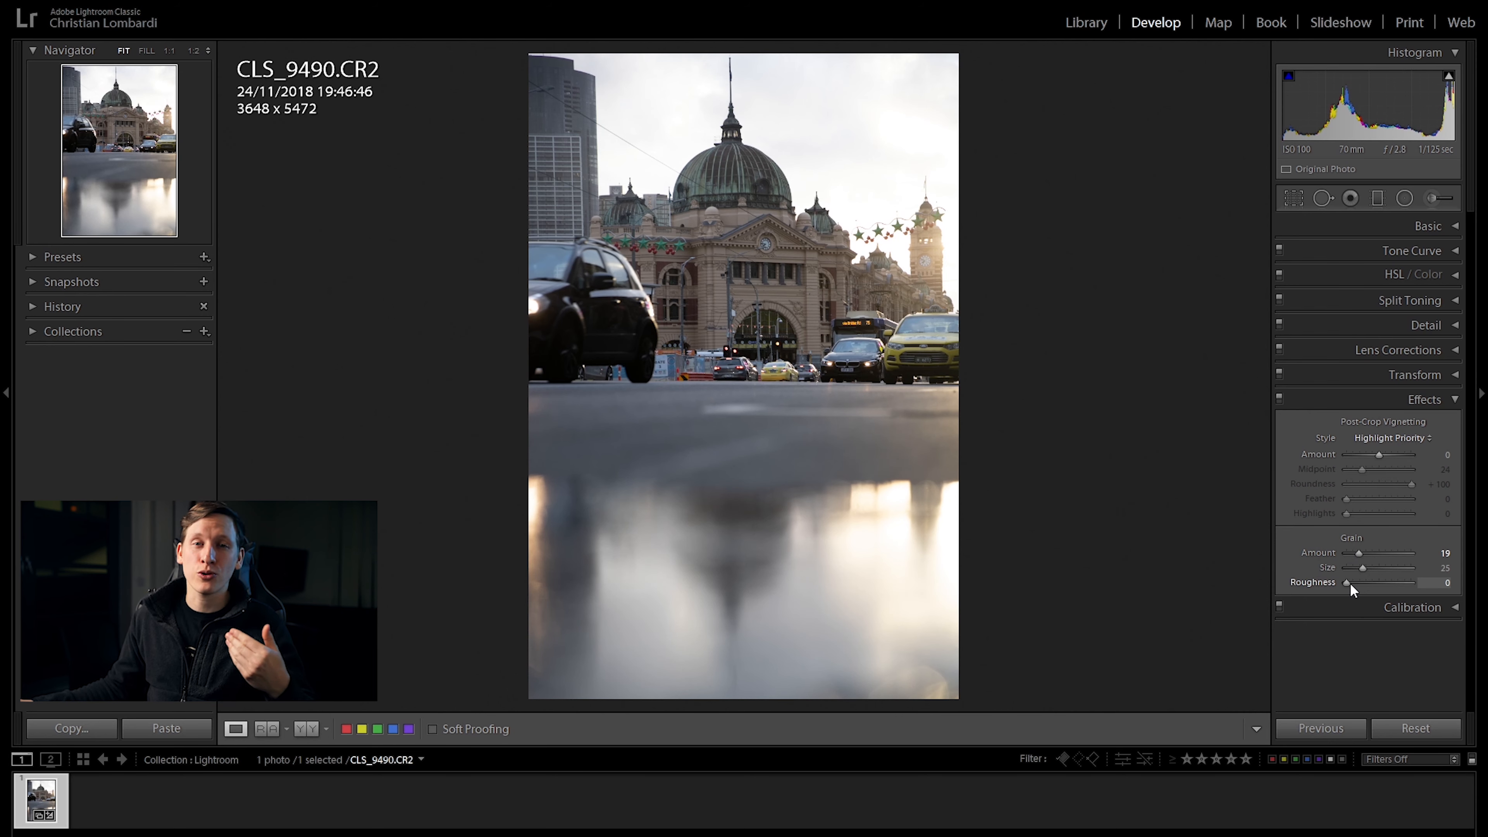
- Open Calibration and try red primary hue +52, blue primary hue -86 and saturation +52, green primary hue -7 and saturation -26
click(1412, 607)
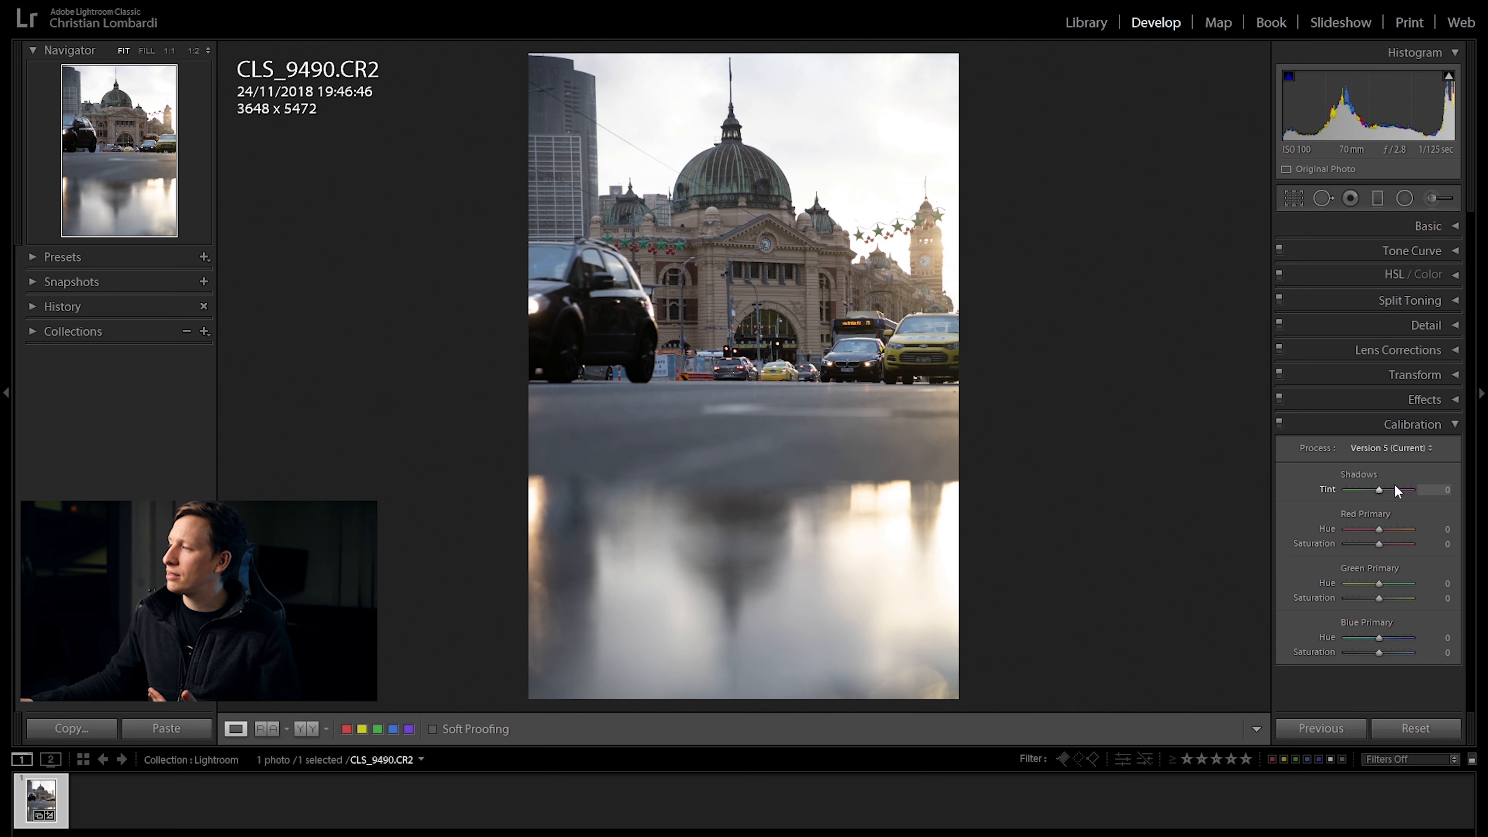
double_click(1392, 529)
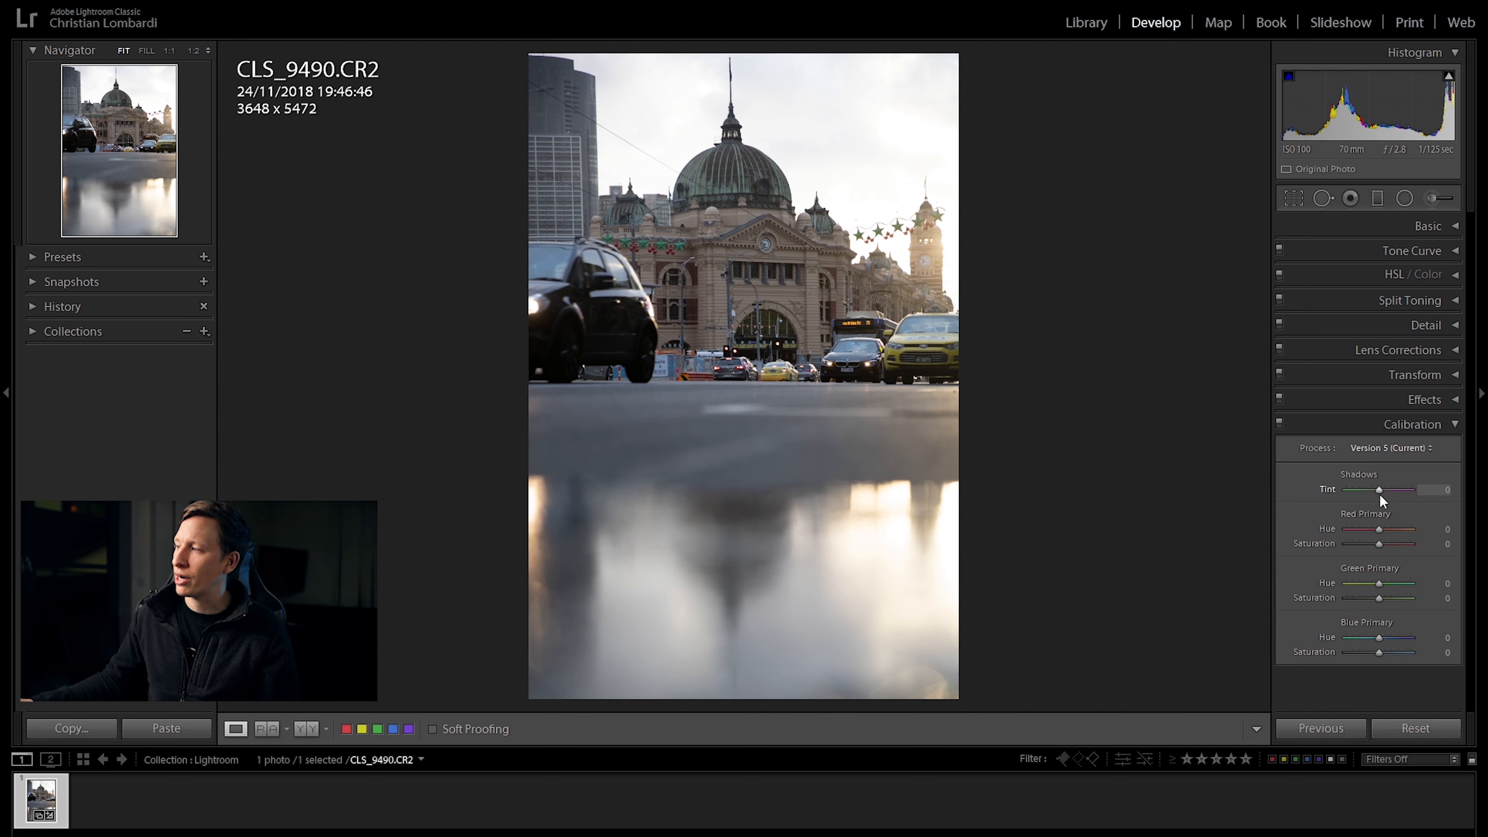
drag(1381, 488, 1391, 528)
double_click(1349, 491)
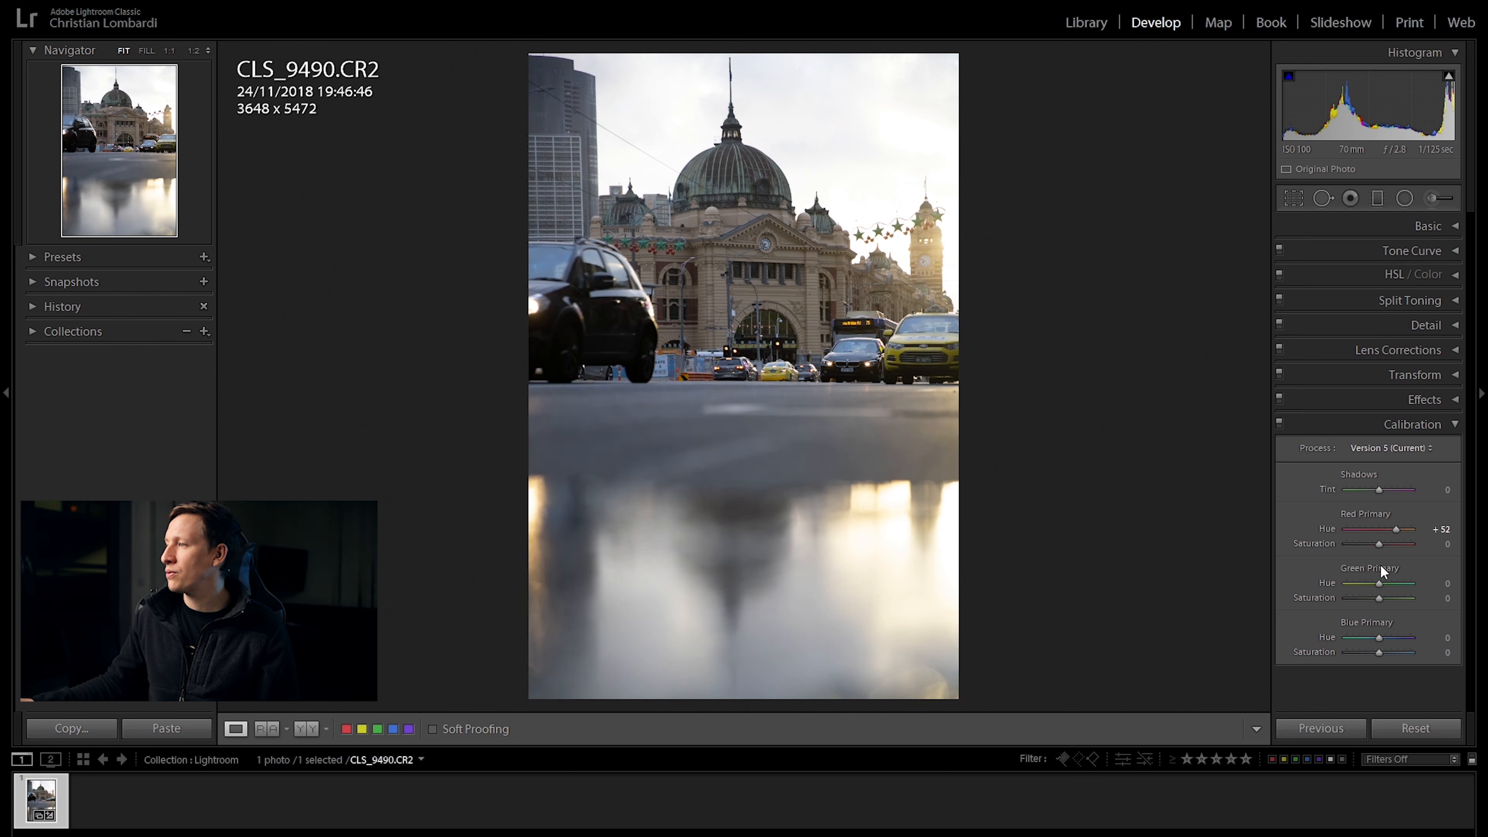
drag(1380, 637, 1345, 638)
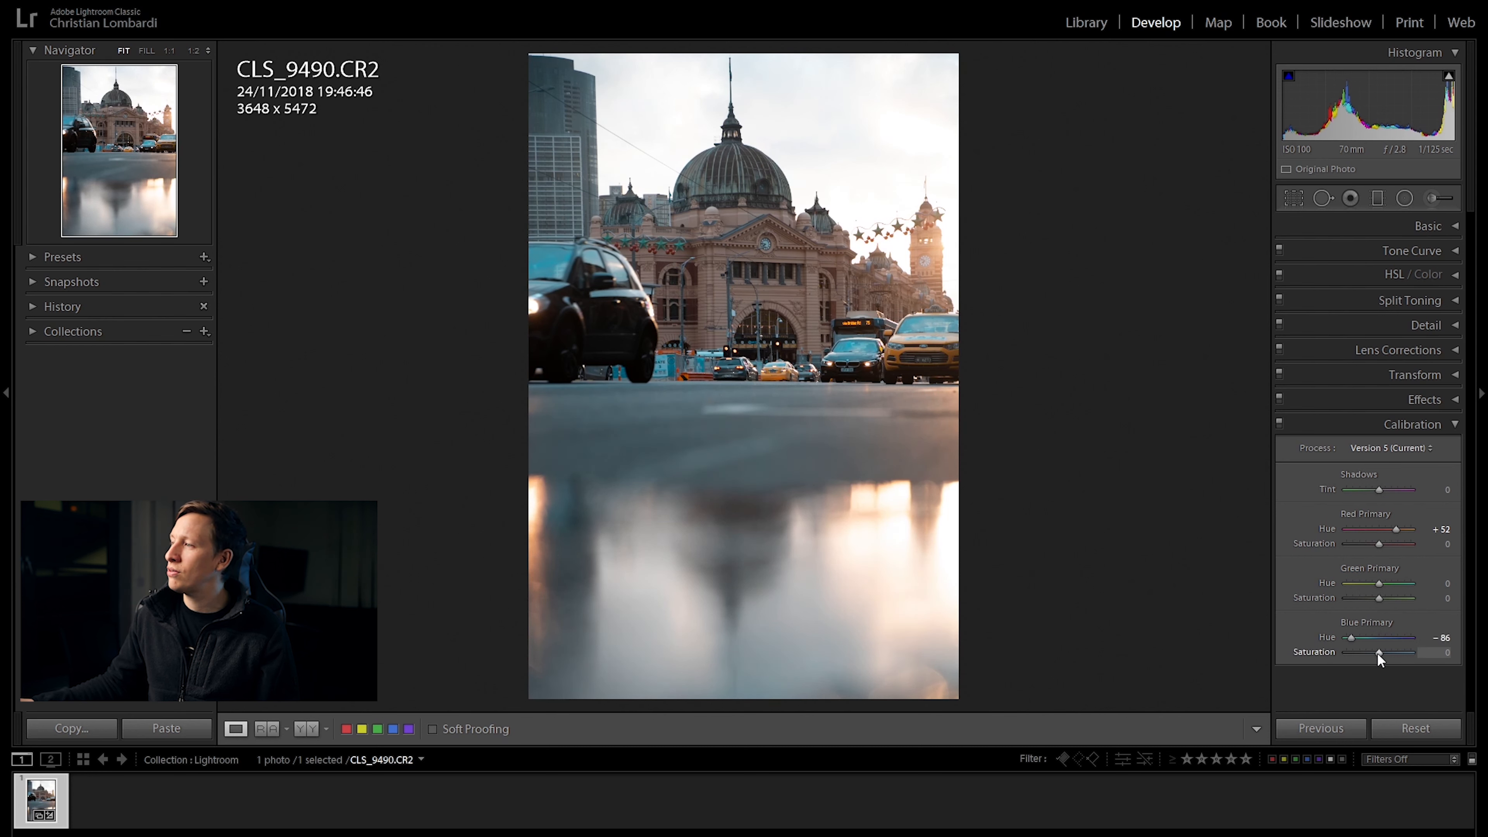
drag(1391, 655, 1395, 653)
mouse_move(1379, 598)
mouse_down()
mouse_move(1403, 598)
mouse_move(1370, 598)
mouse_move(1363, 583)
mouse_move(1377, 582)
mouse_up()
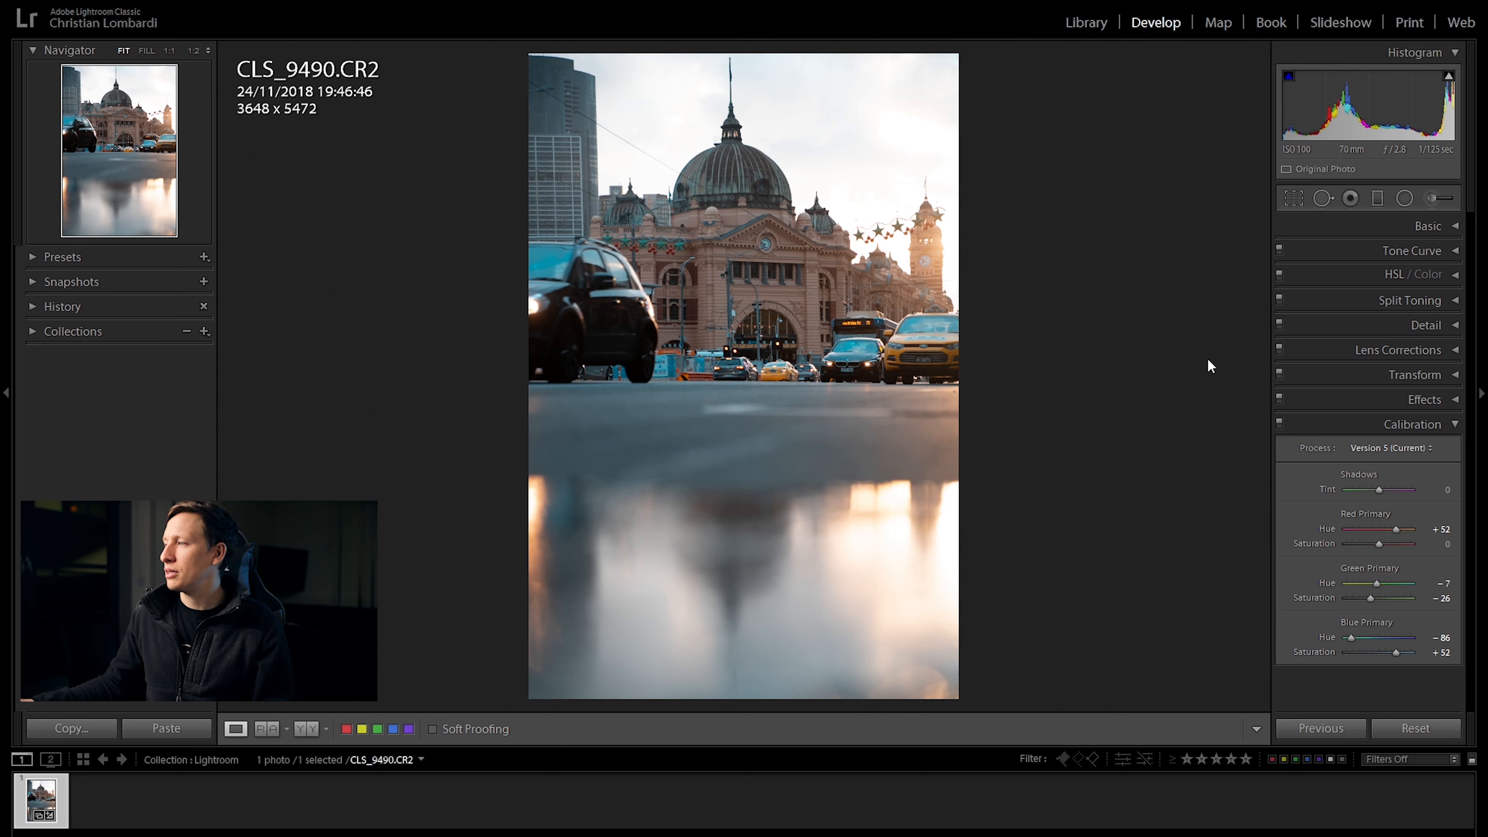
- Inspect the recolored station close up, reset the blue primary values and green primary hue, and collapse Calibration
click(925, 337)
drag(363, 406, 877, 386)
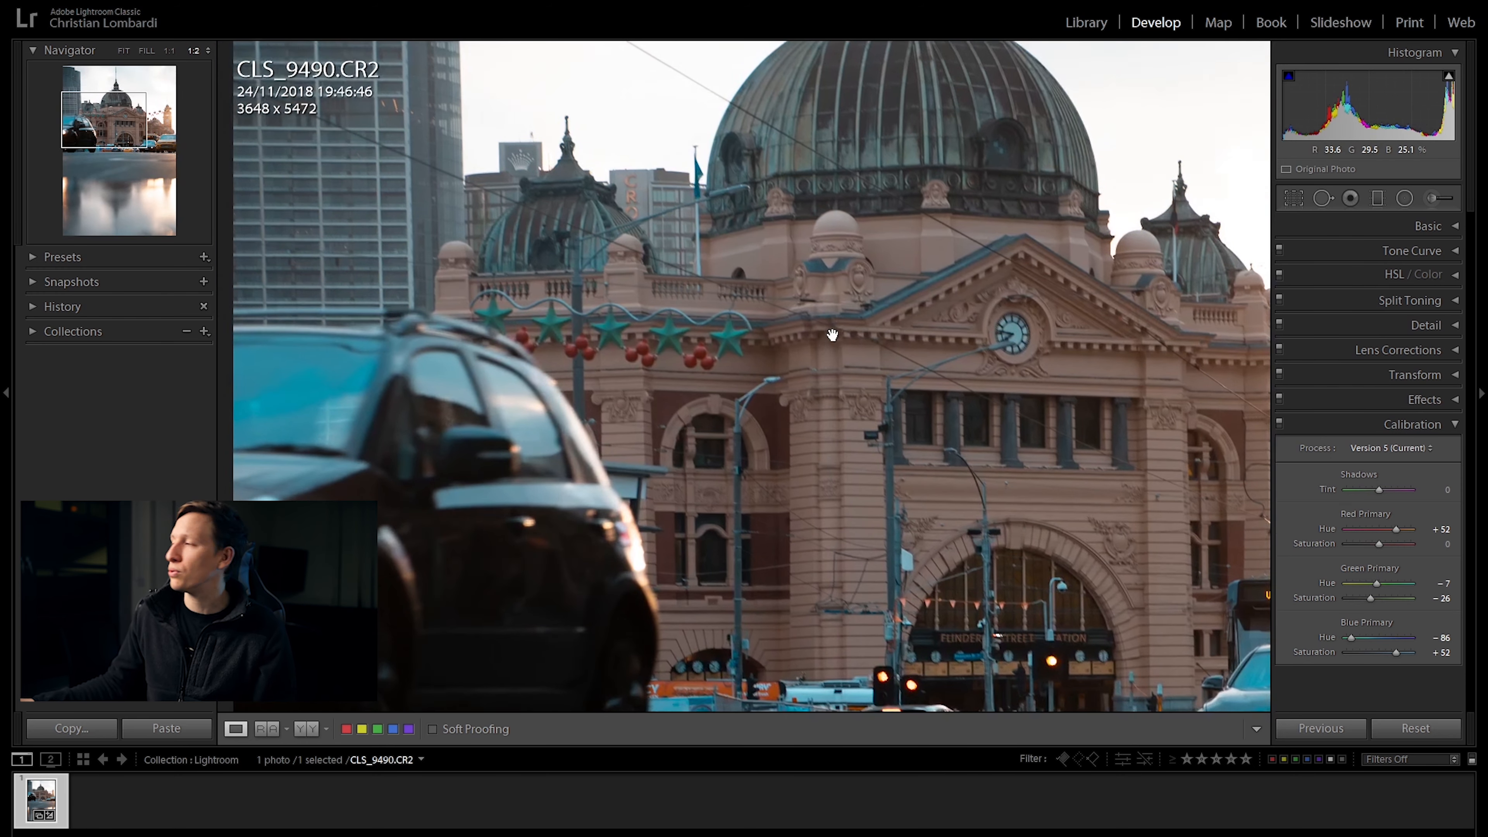
click(836, 346)
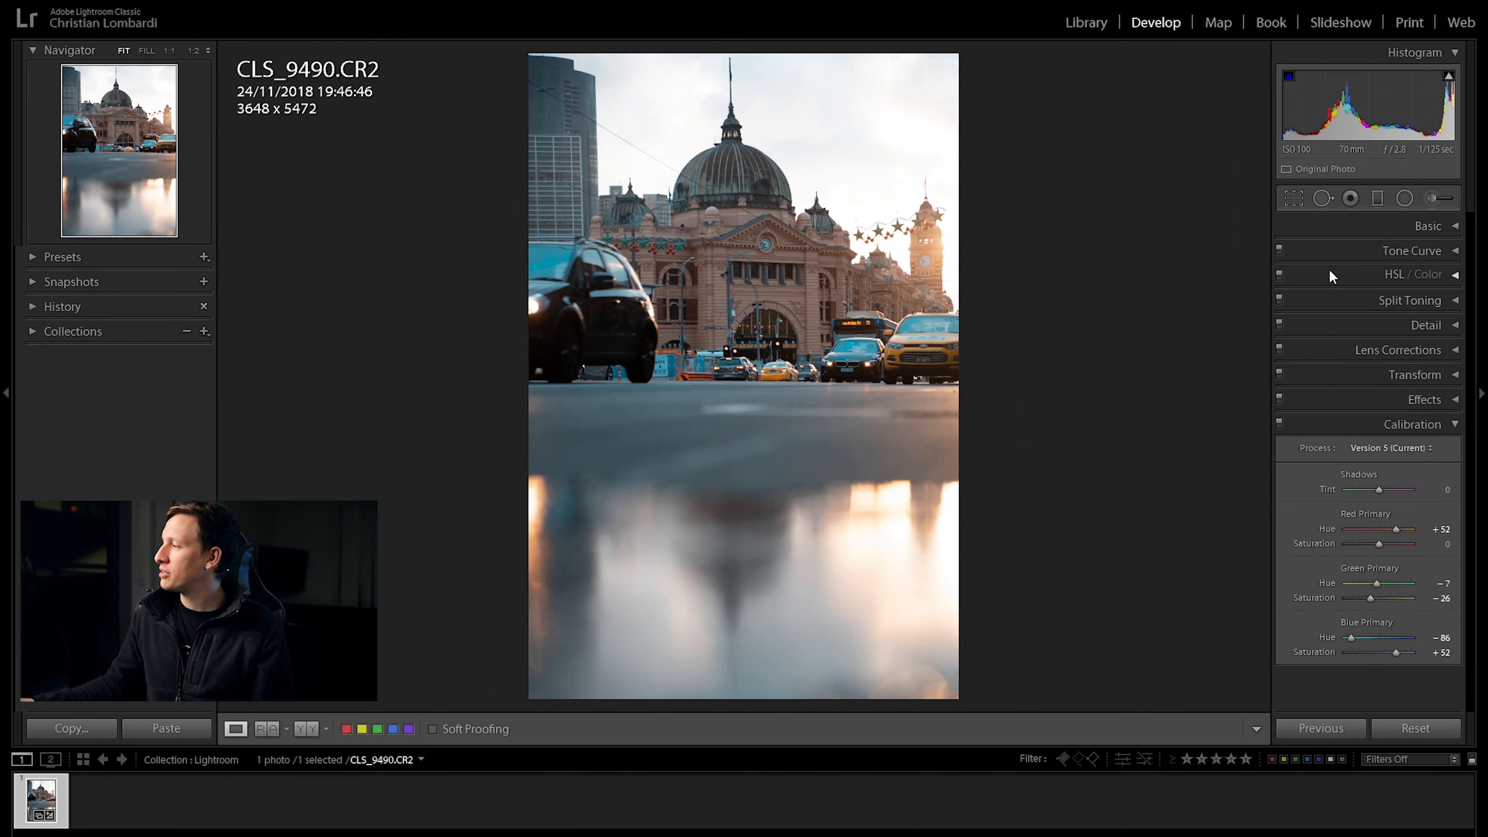
double_click(1353, 637)
double_click(1395, 651)
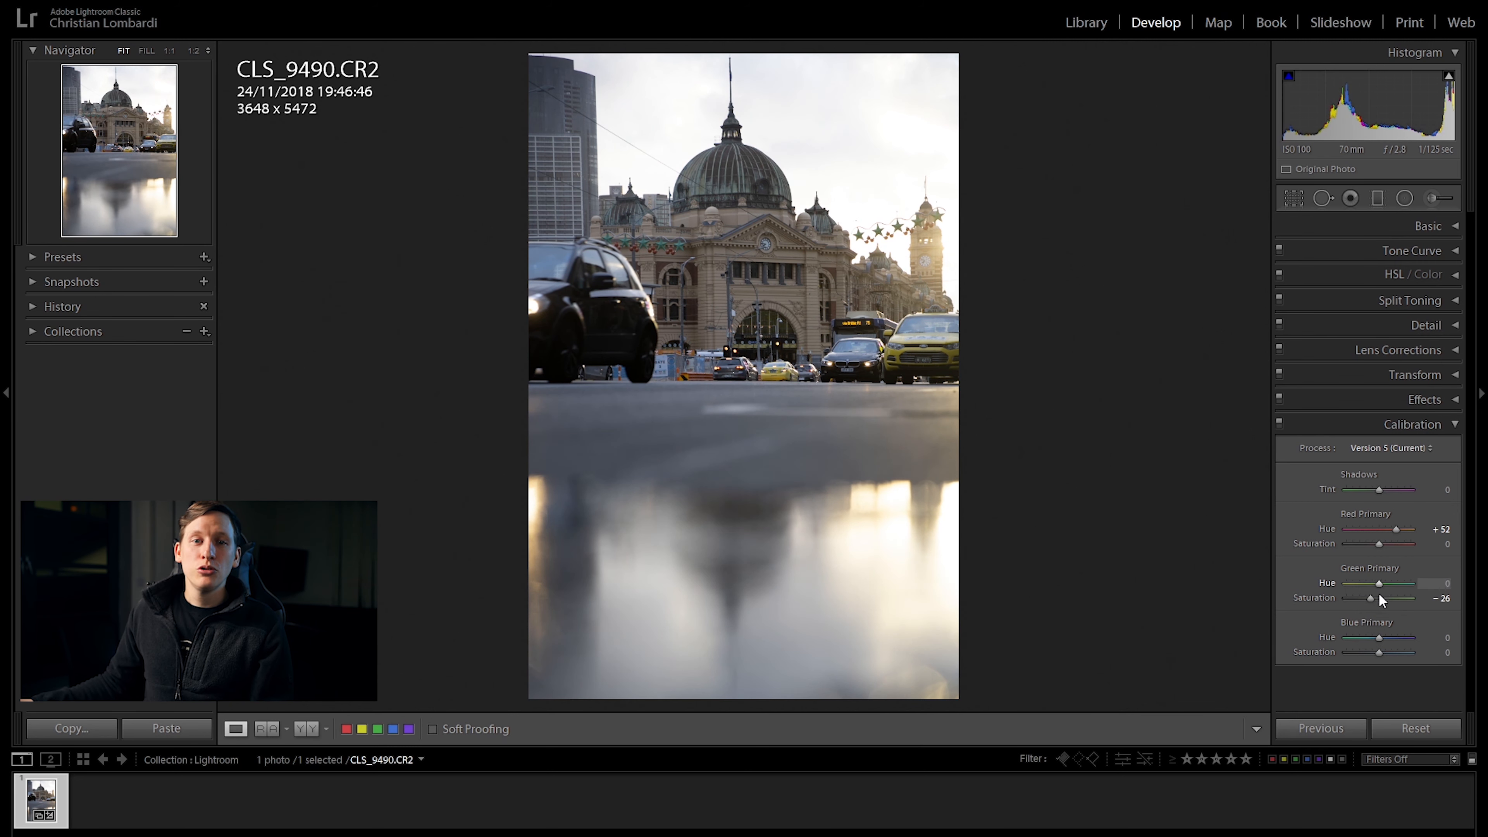
click(1366, 425)
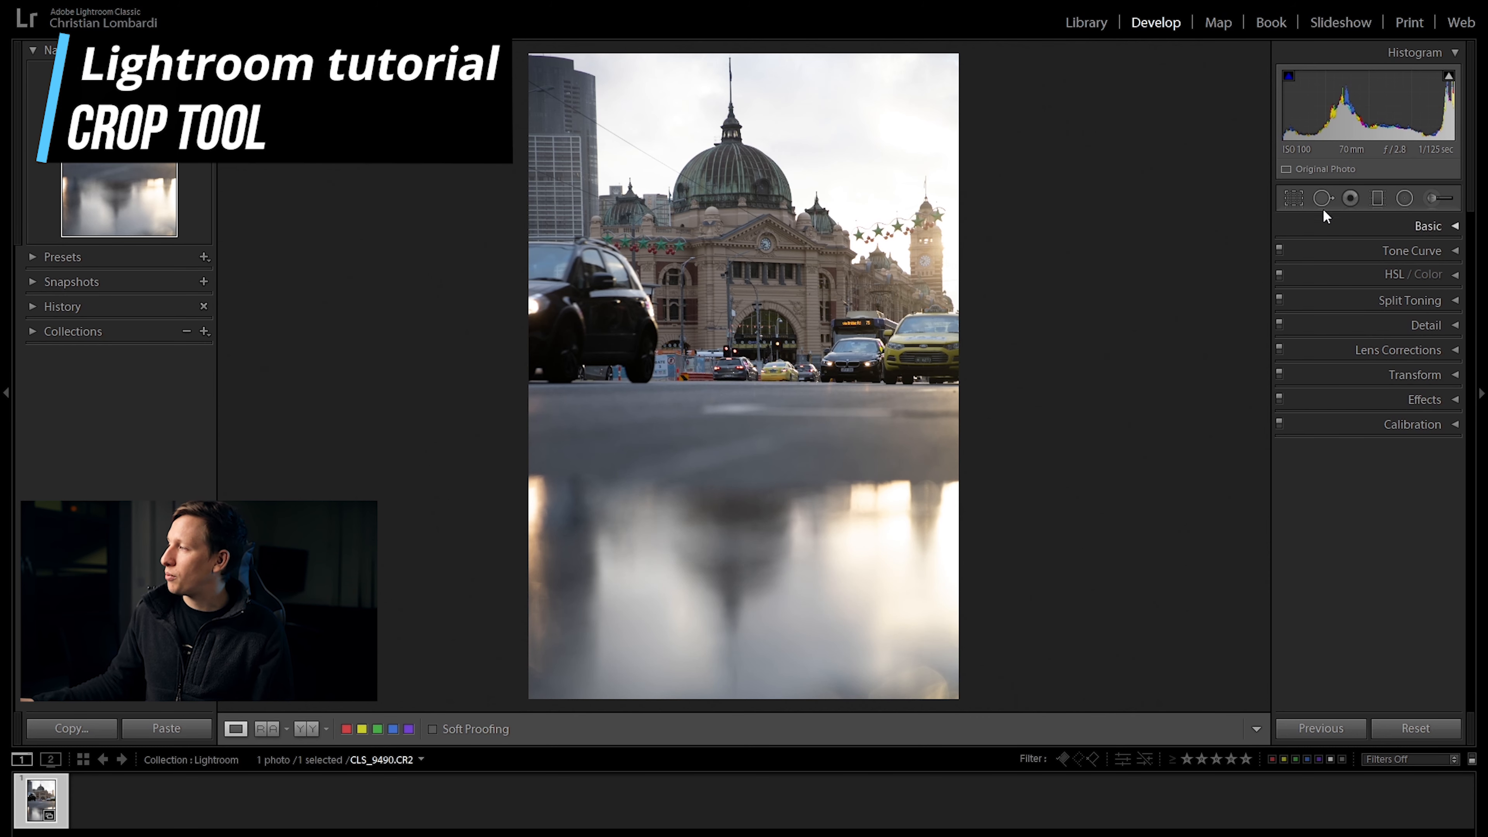
- Crop the photo to 2675 x 4013 at the original aspect ratio, framing the station building, and apply it
click(1302, 202)
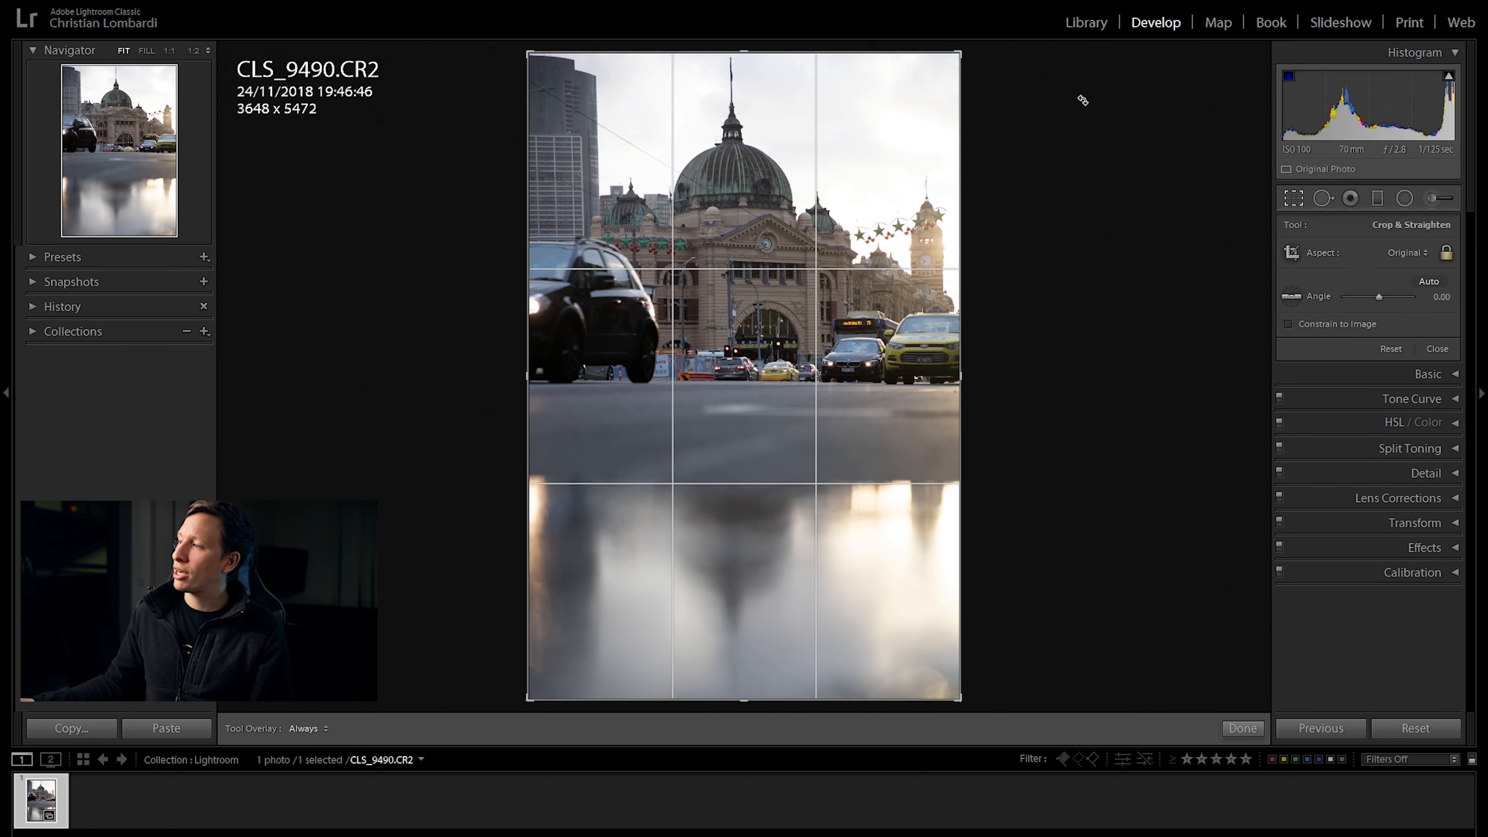
drag(960, 53, 845, 226)
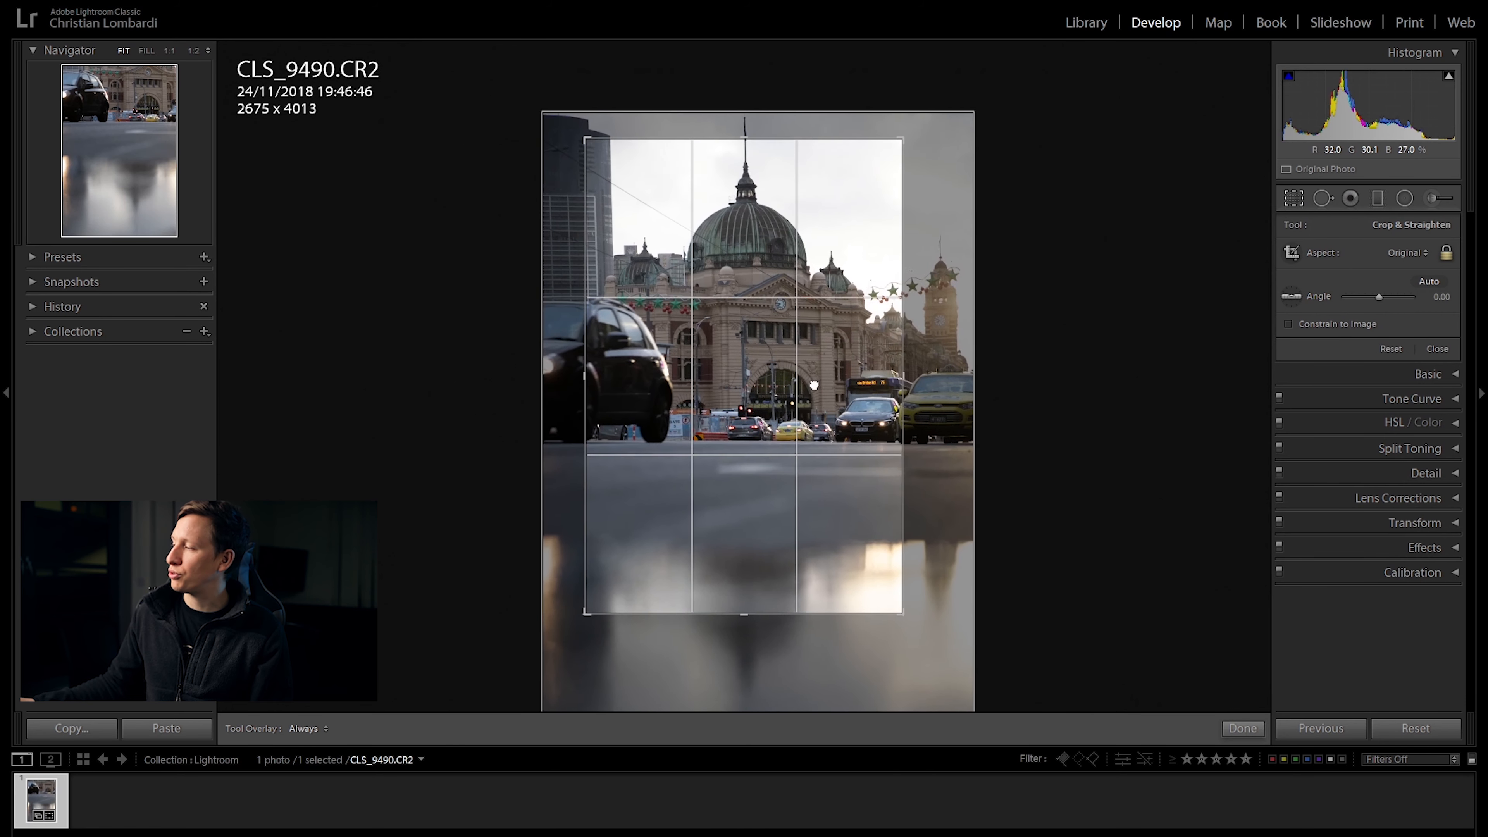
click(1238, 730)
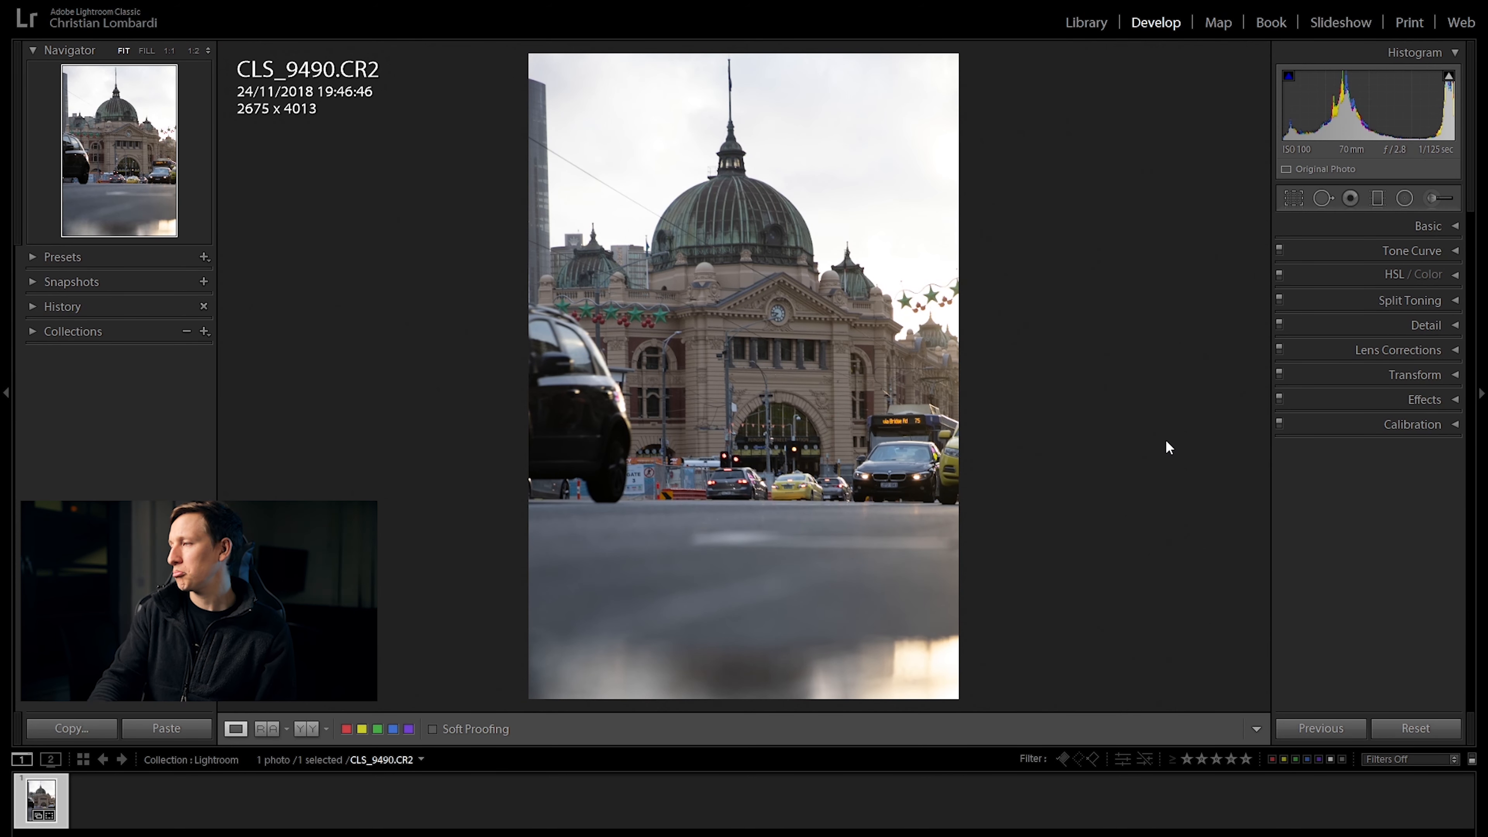
- Undo the last crop change and reset all of the photo's Develop settings
key(ctrl+z)
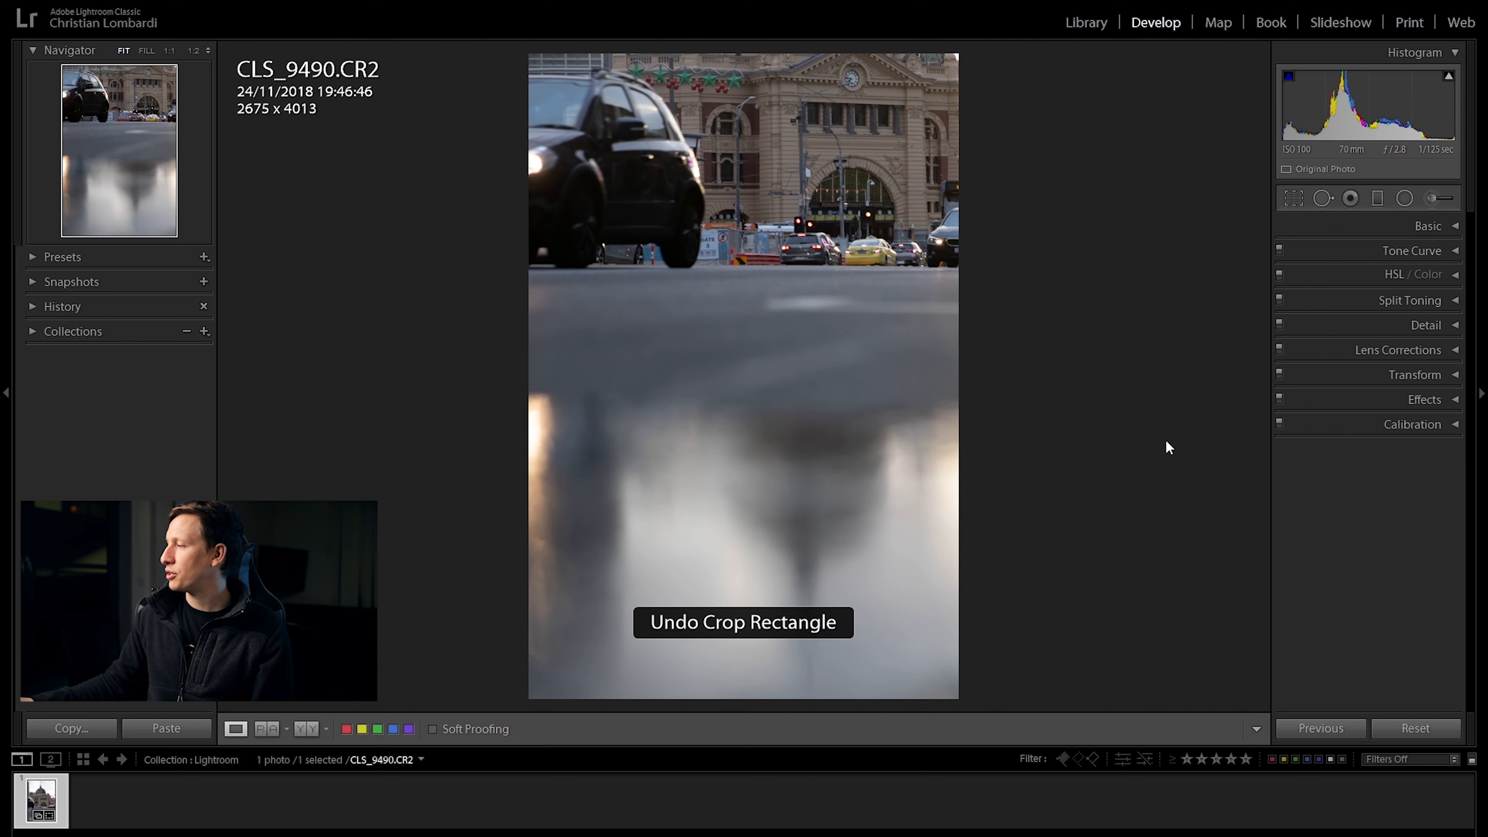
click(1406, 726)
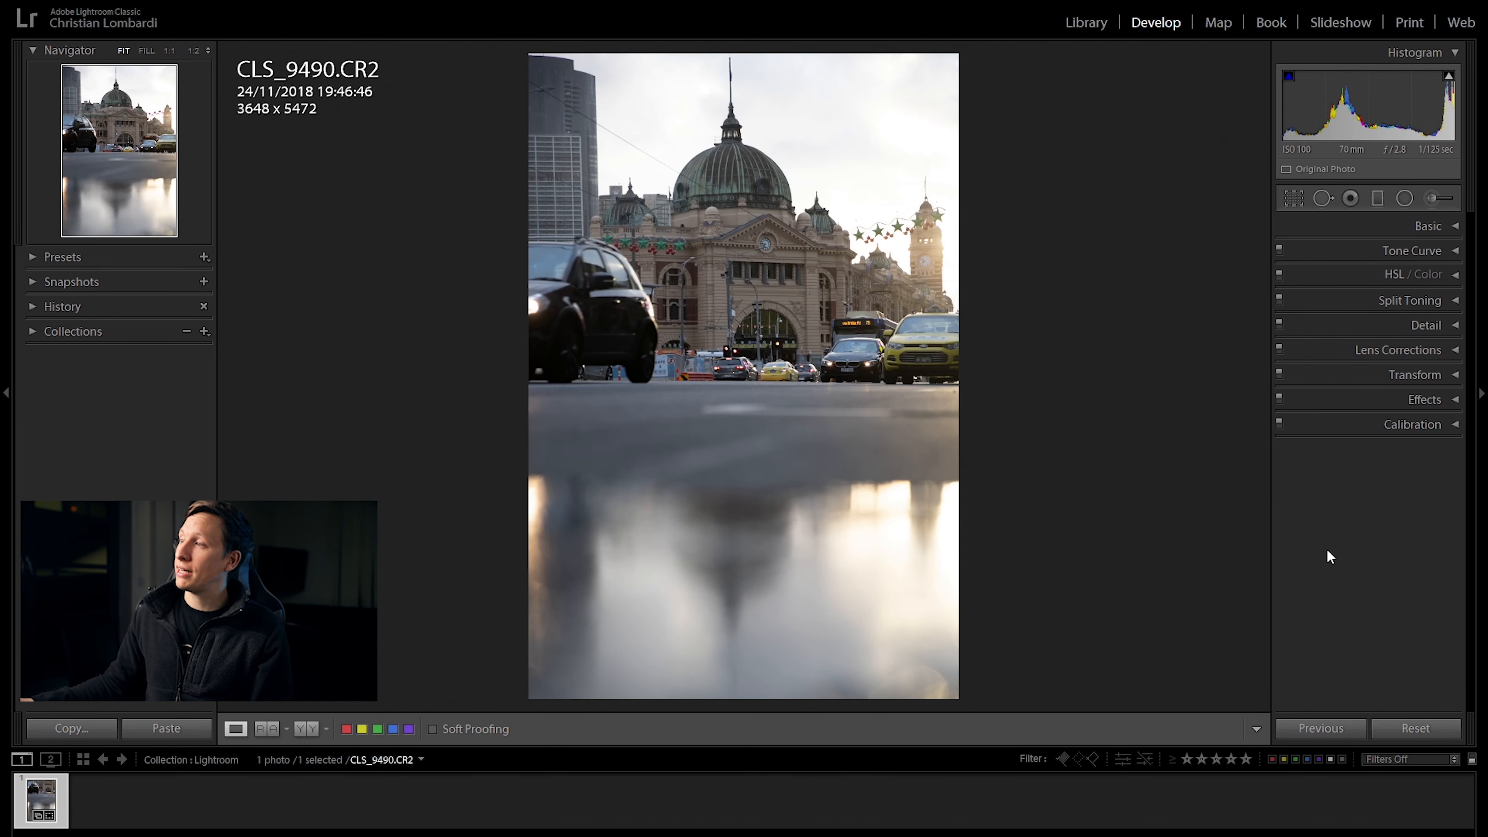
- Heal a spot in the sky beside the station dome at size 68, reposition its source and target, and finish the spot edit
click(1323, 198)
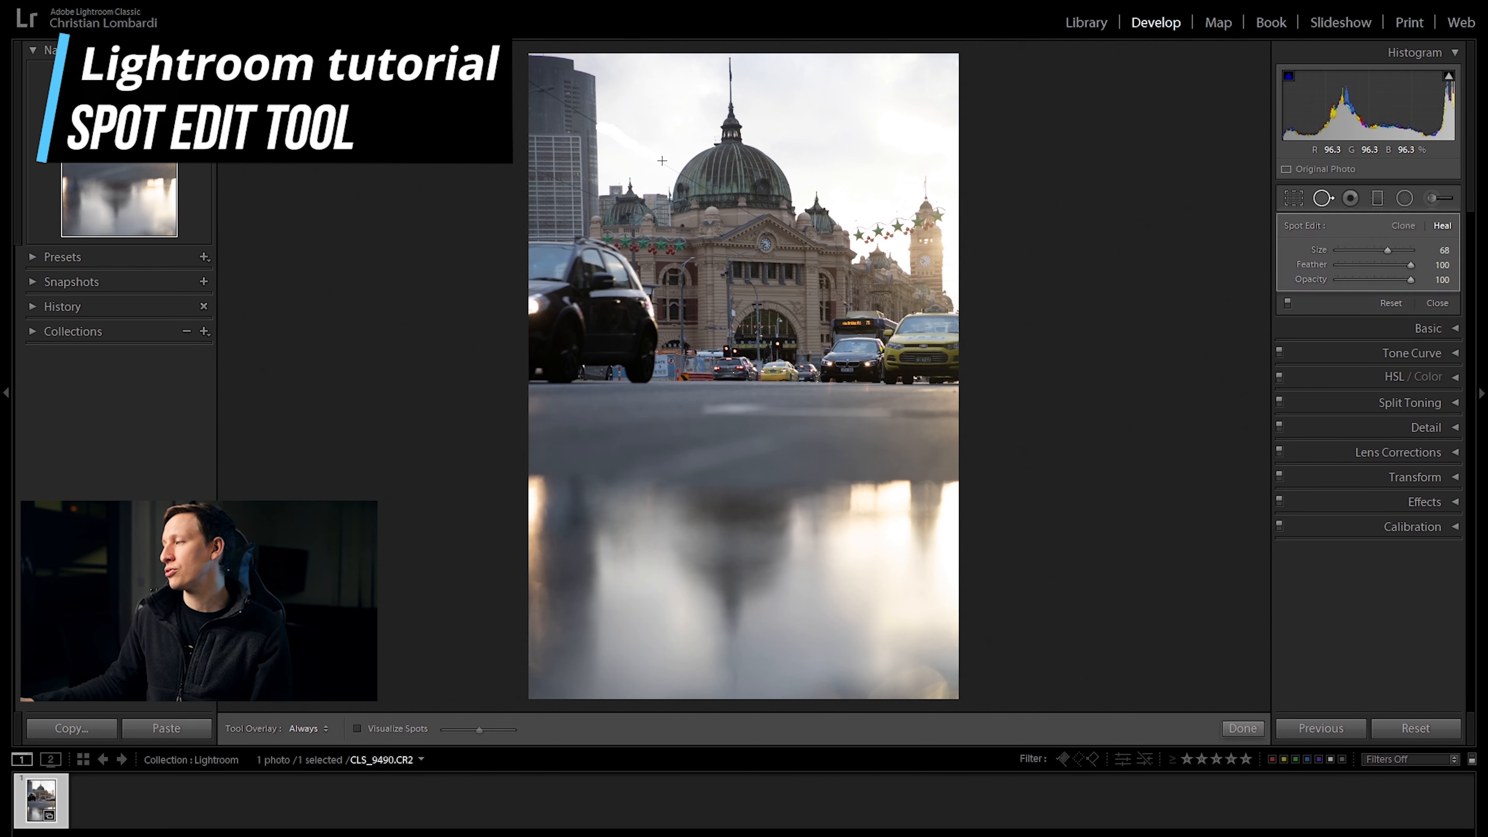
click(646, 136)
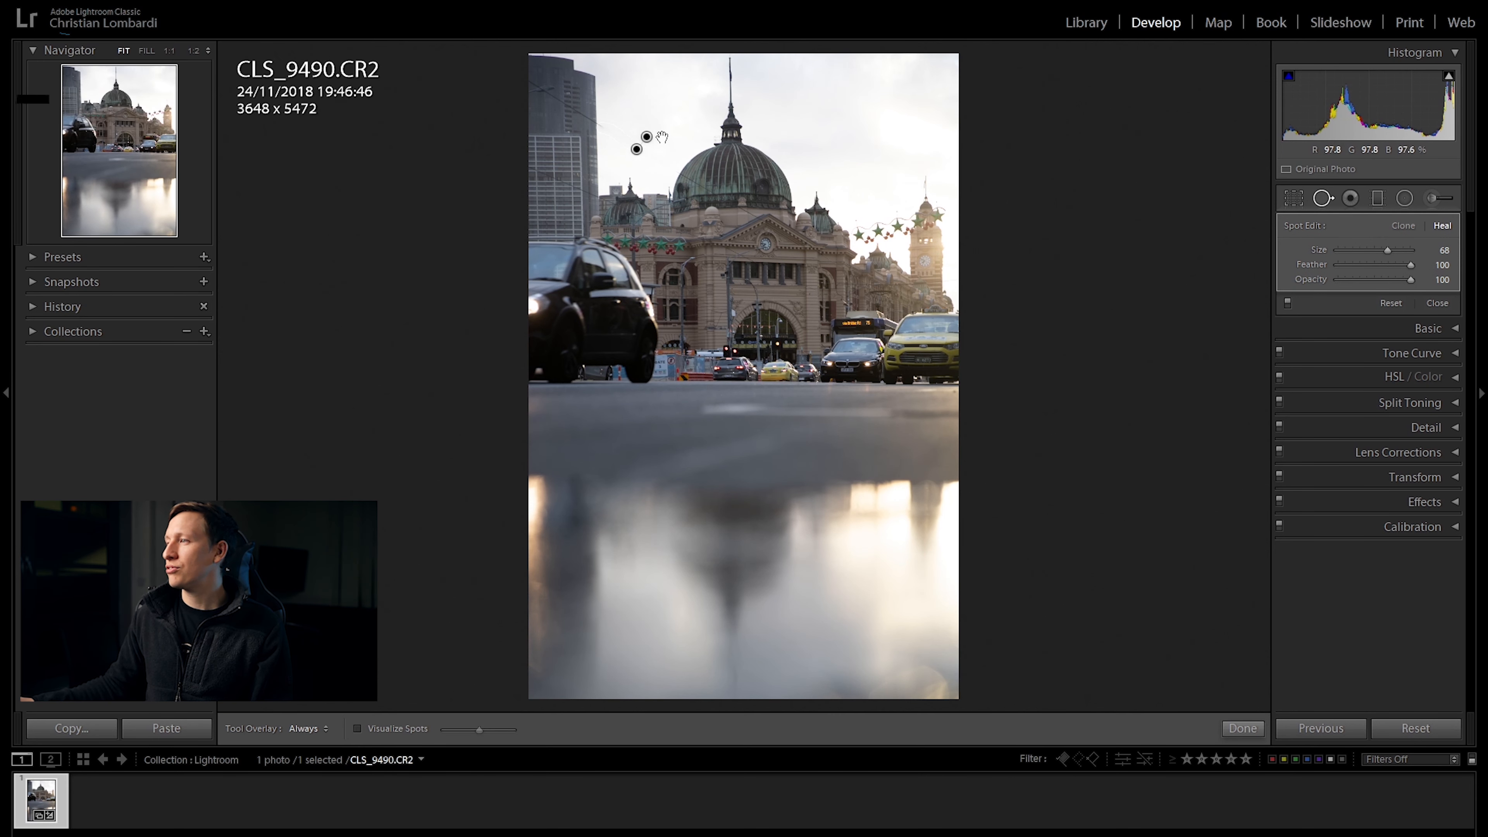
mouse_move(648, 136)
mouse_down()
mouse_move(654, 123)
mouse_move(633, 148)
mouse_up()
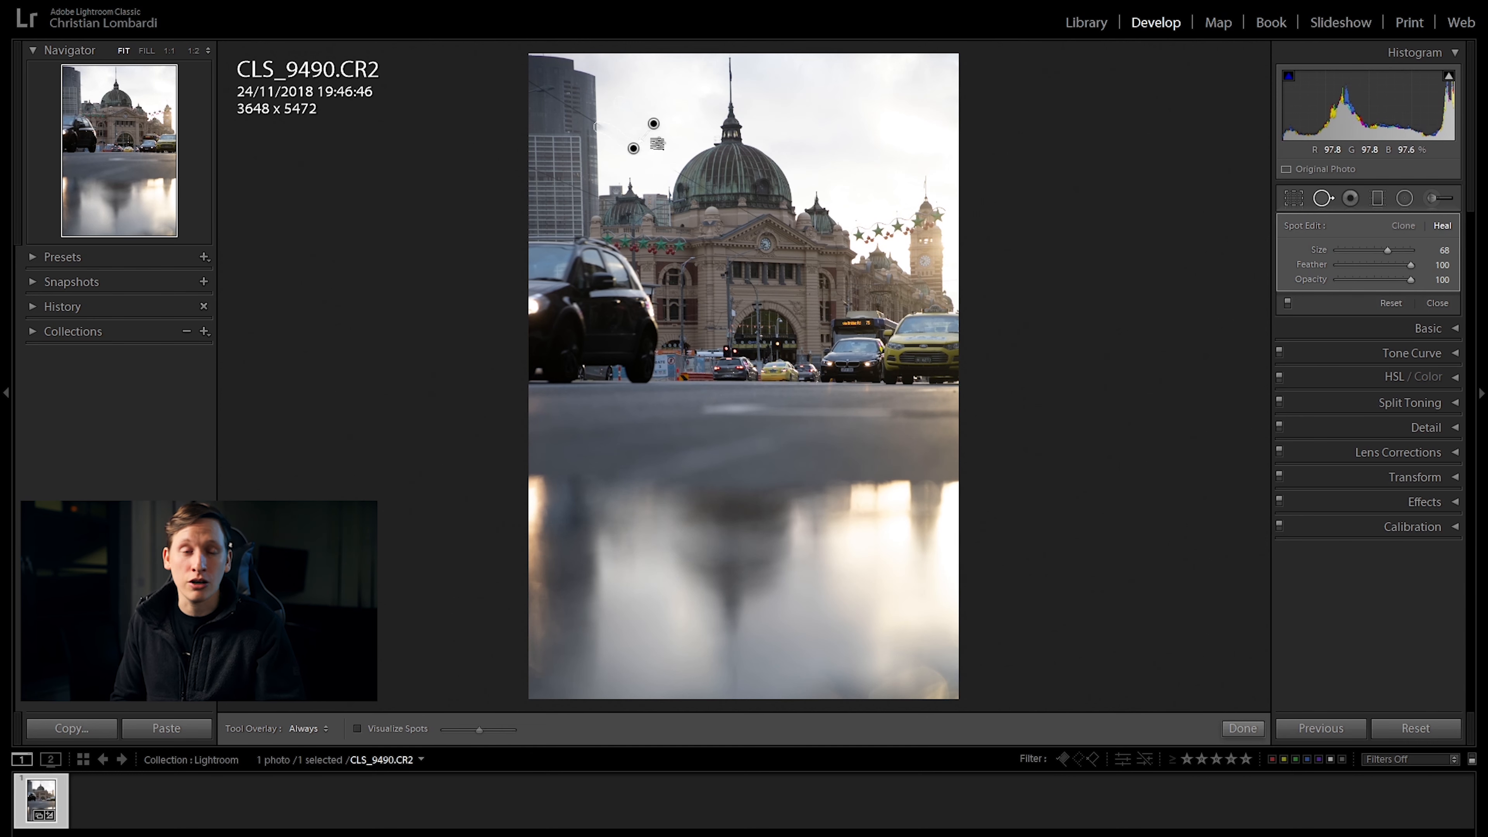
click(1243, 728)
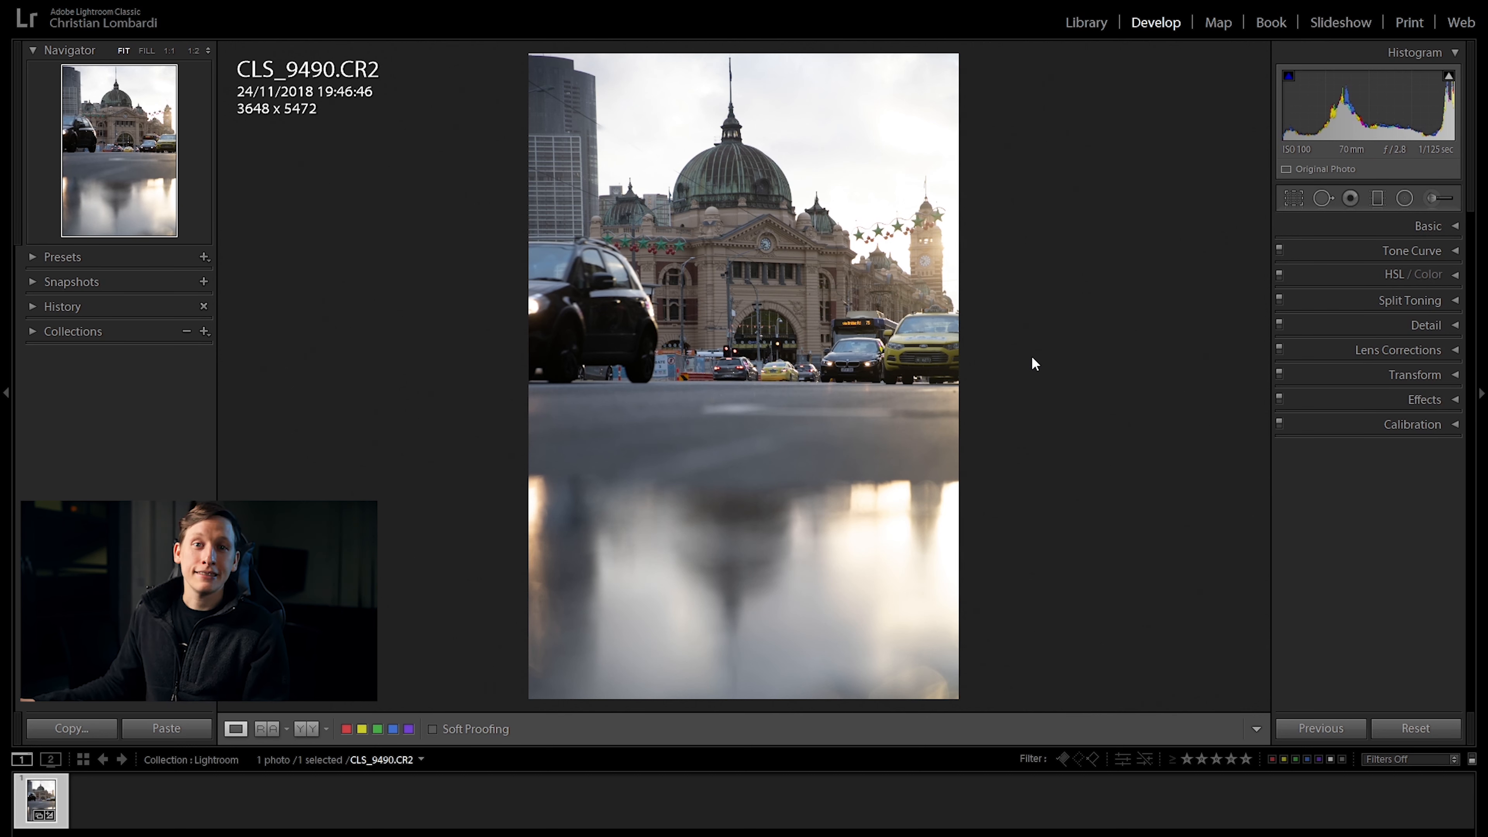
- Reopen the spot edit to delete the healing spot in the sky, and switch to Red Eye Correction
key(q)
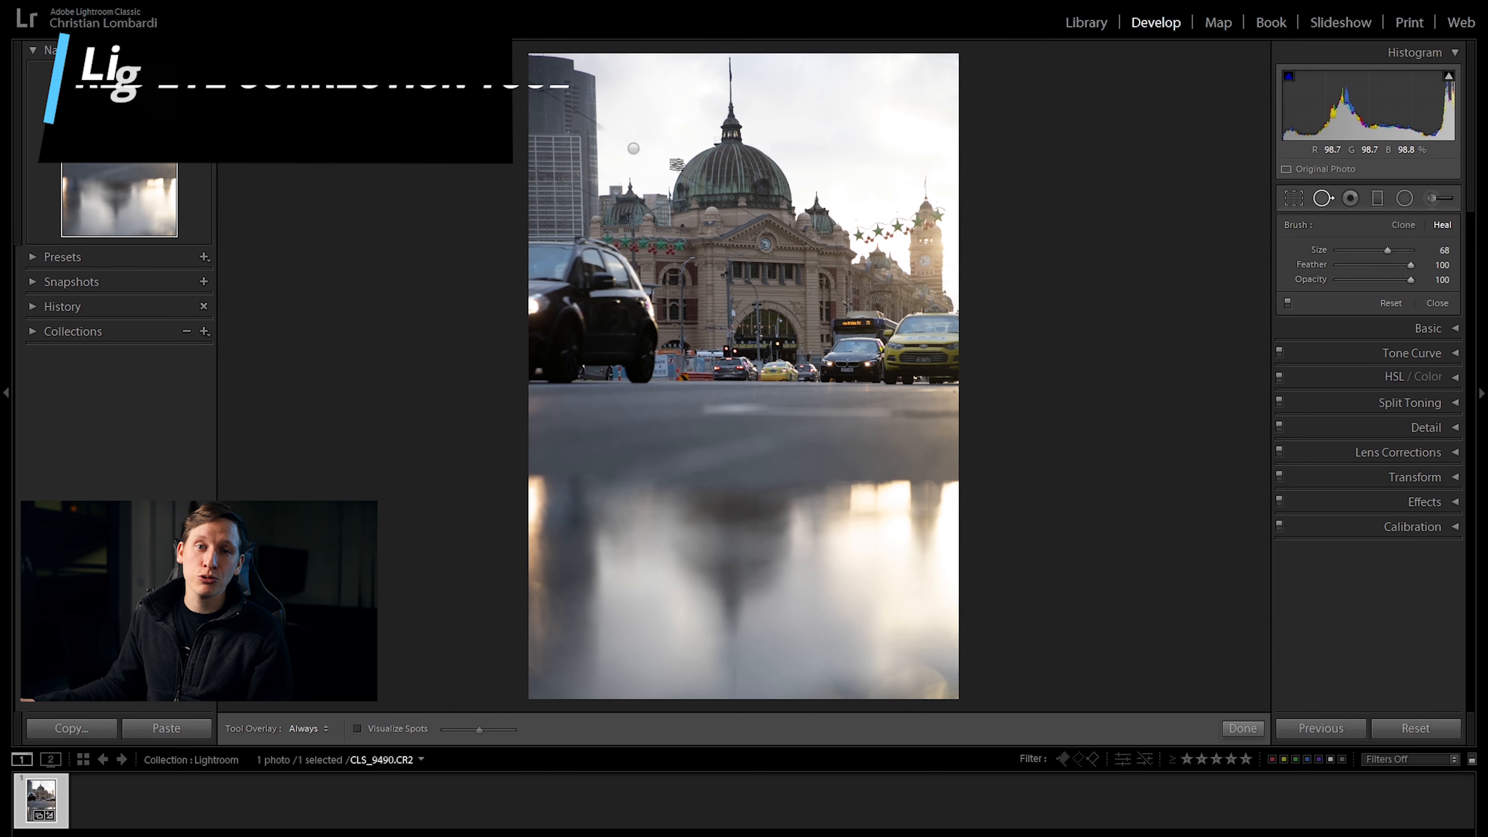
key(Delete)
click(1351, 200)
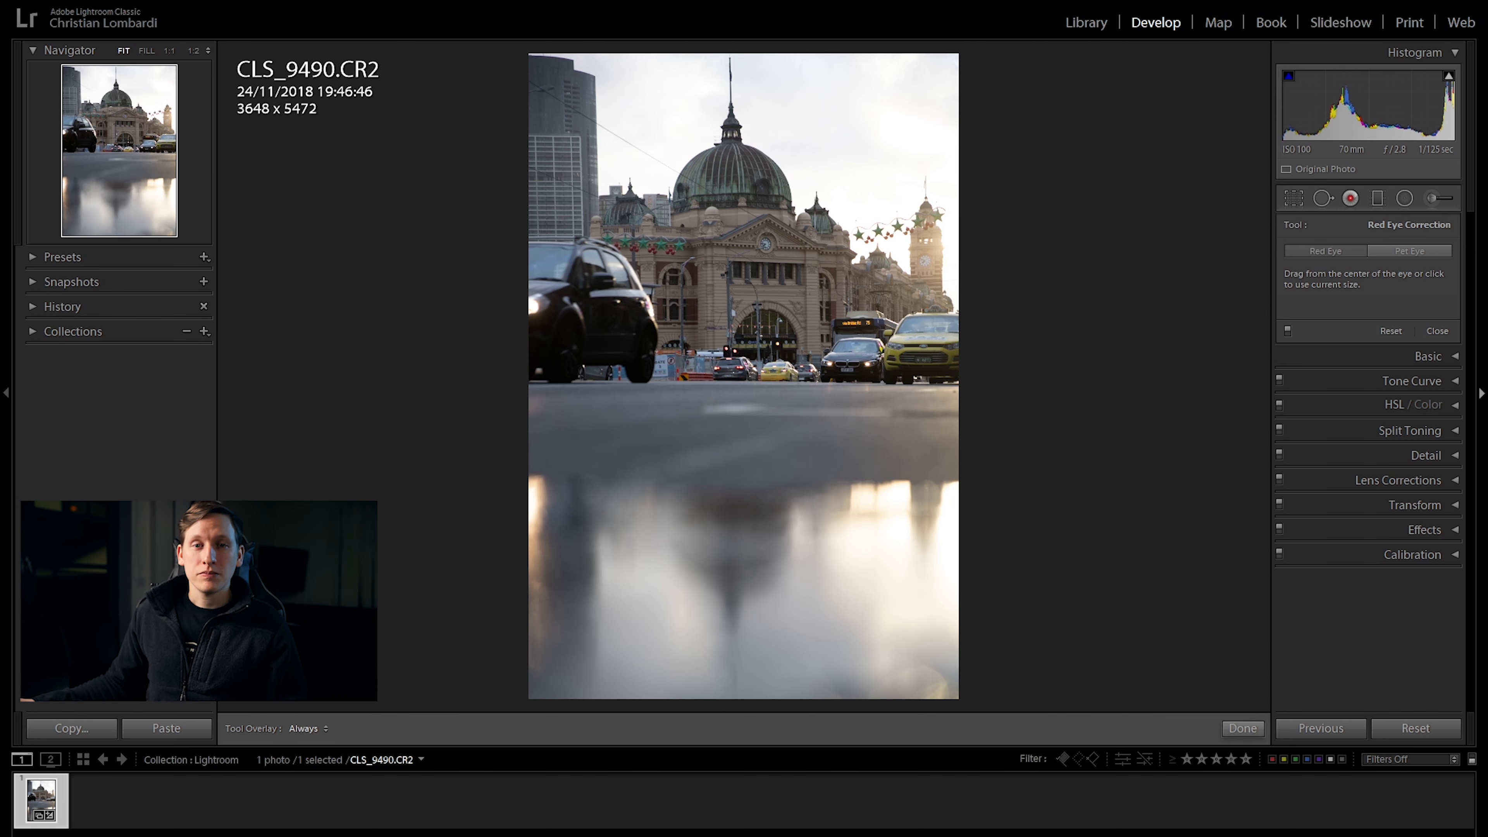
- Add graduated filters inward from the photo's right and left sides with temp 100, exposure 4.00 and contrast 100
key(m)
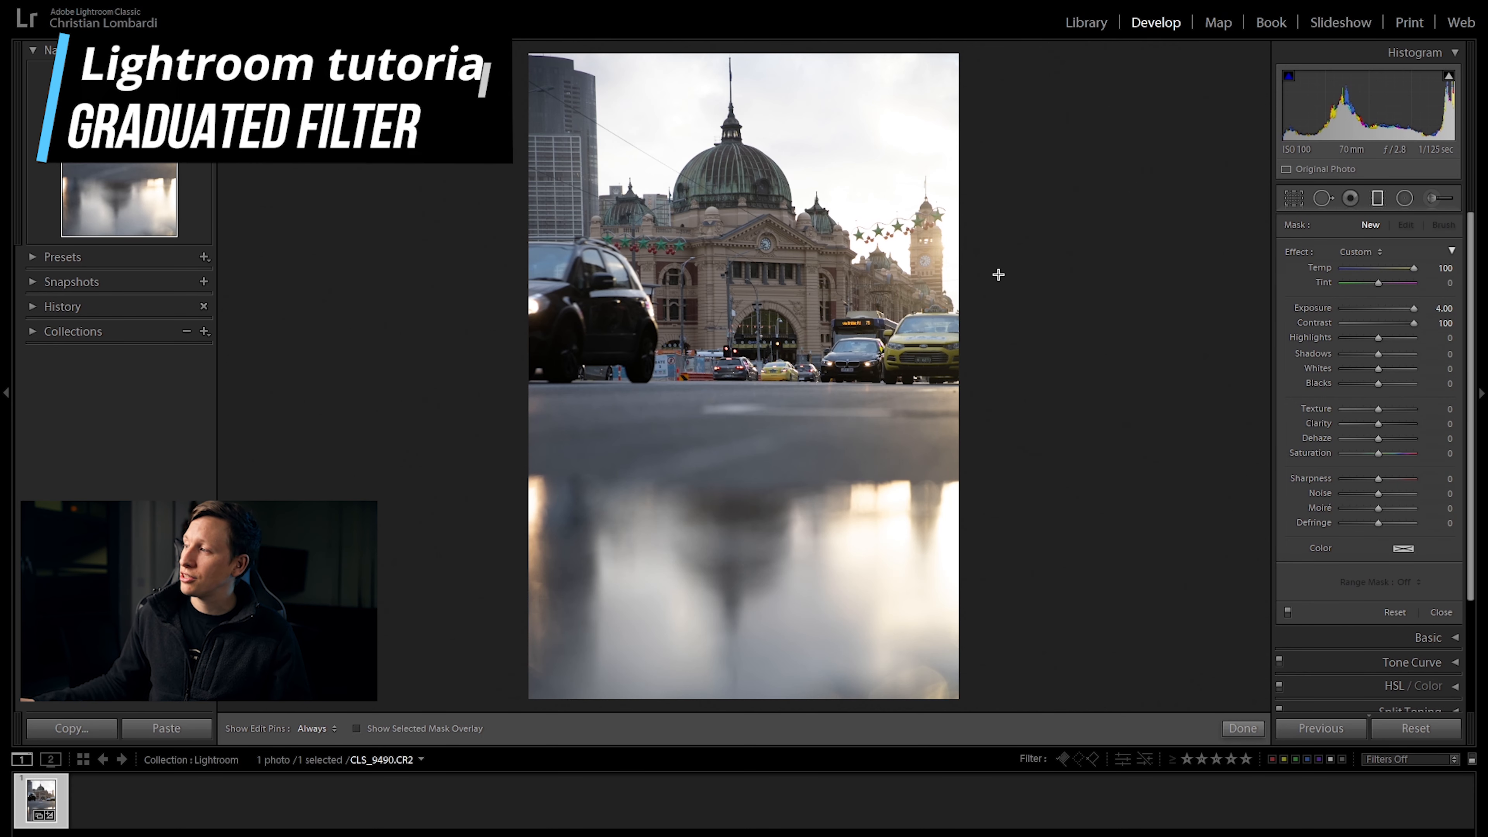
drag(994, 259, 923, 259)
drag(851, 259, 743, 260)
drag(435, 244, 716, 243)
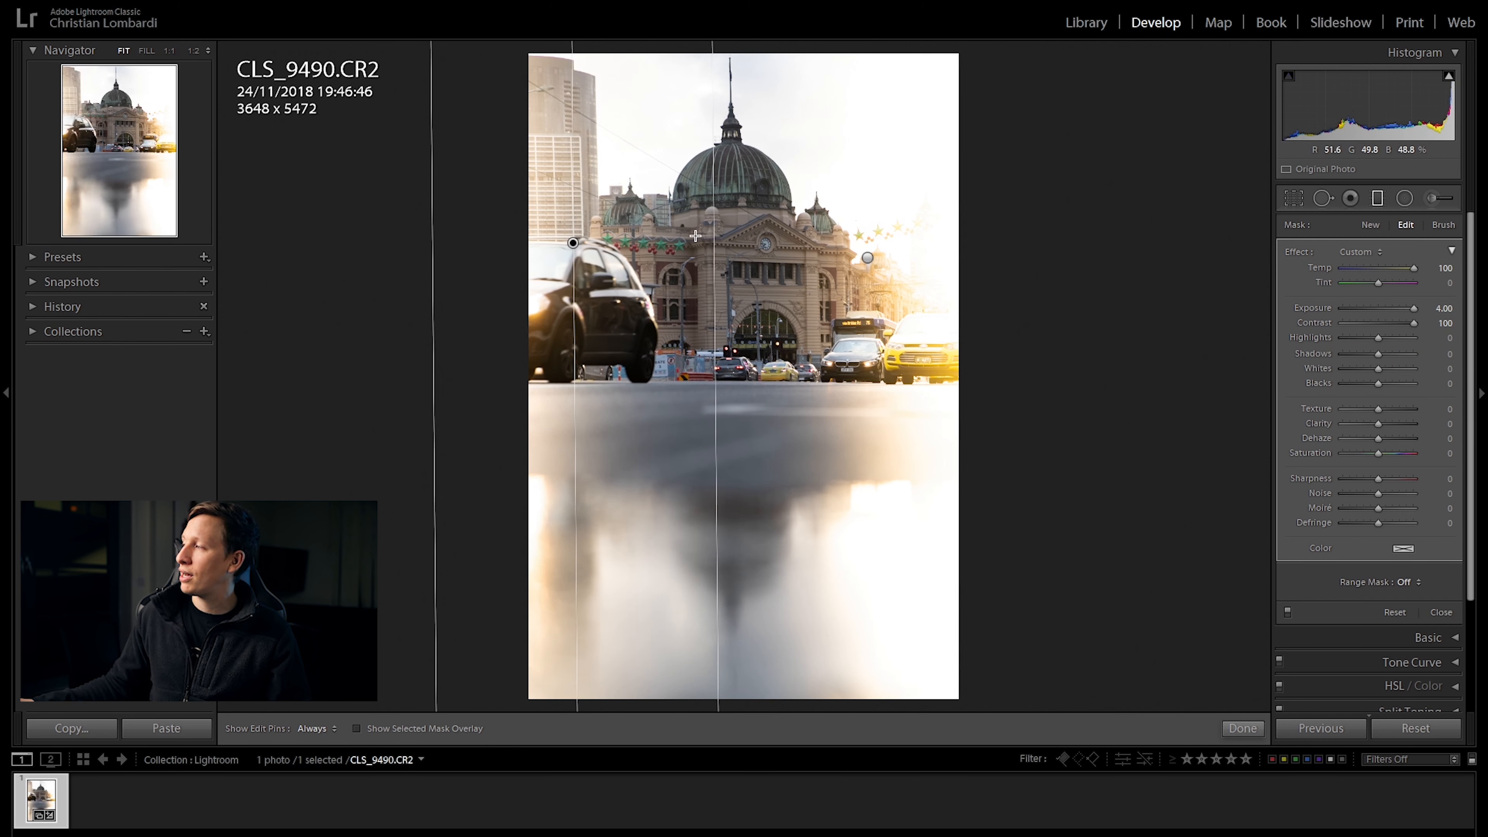
- Reset the left graduated filter's contrast and exposure, widen its transition, and move its center to the photo's left edge
drag(1414, 307, 1325, 319)
double_click(1353, 321)
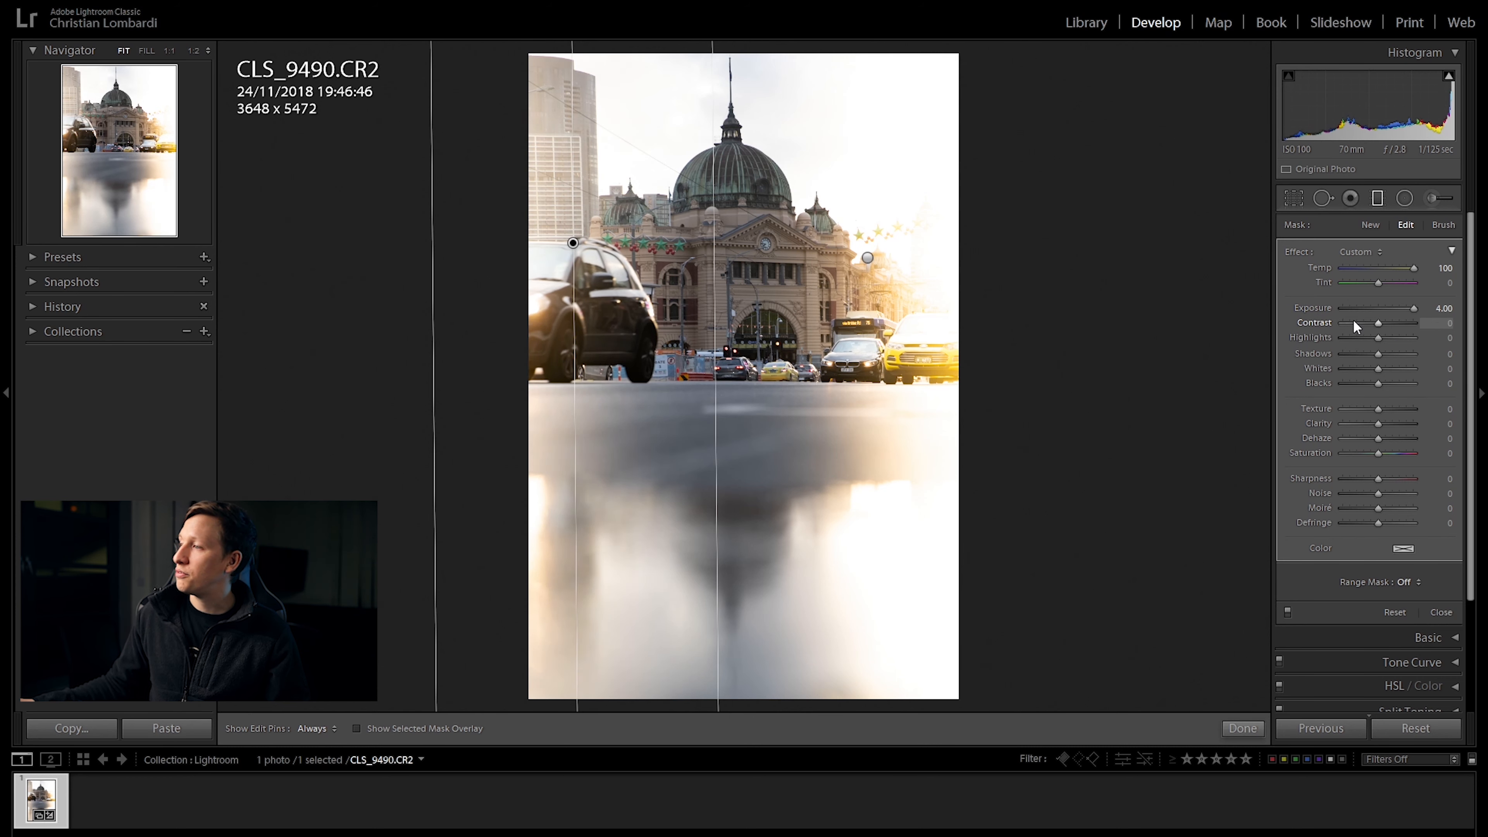
double_click(1415, 308)
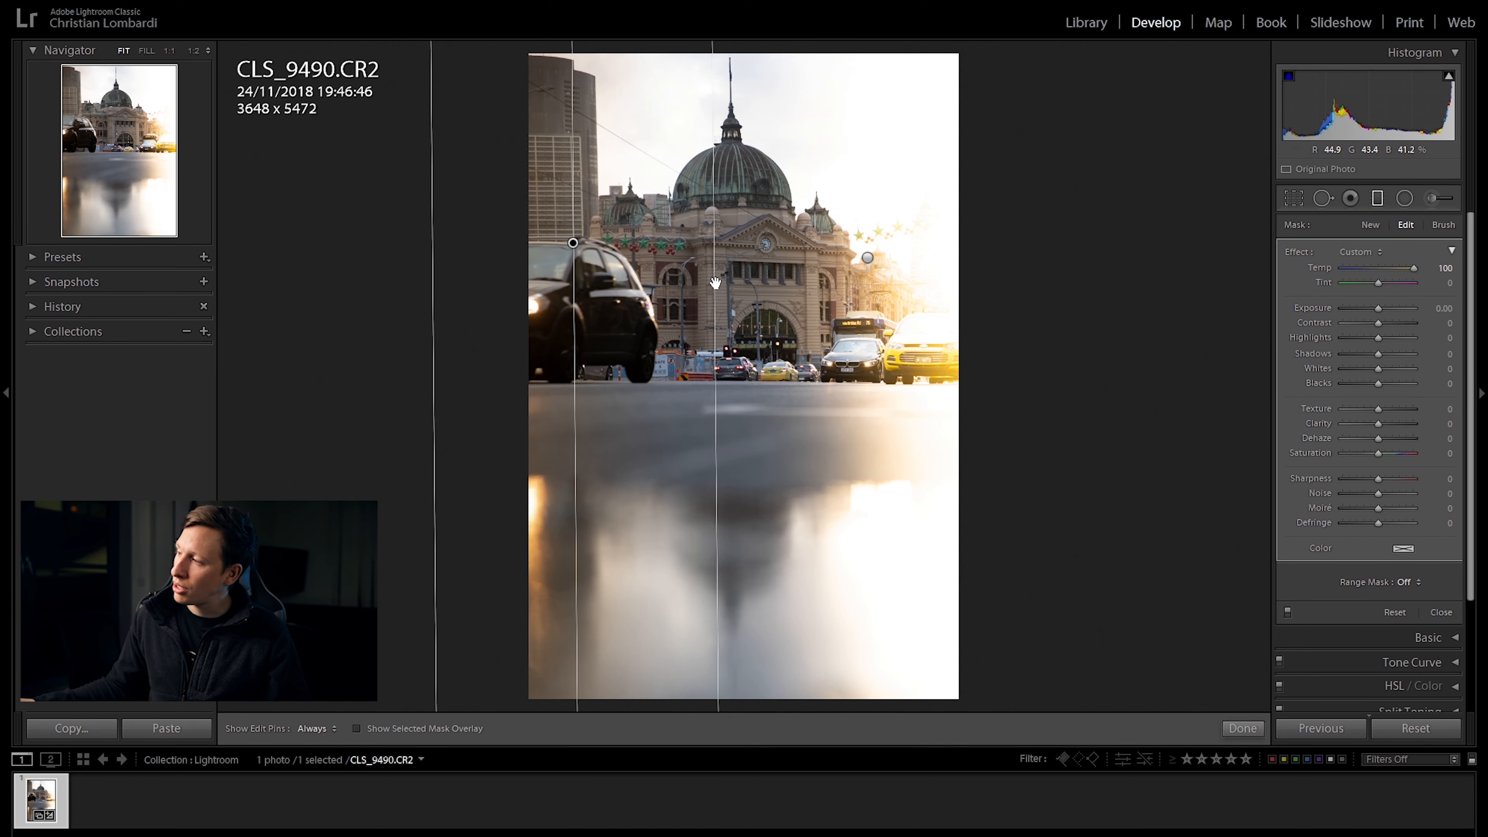
drag(709, 284, 923, 287)
drag(435, 308, 272, 305)
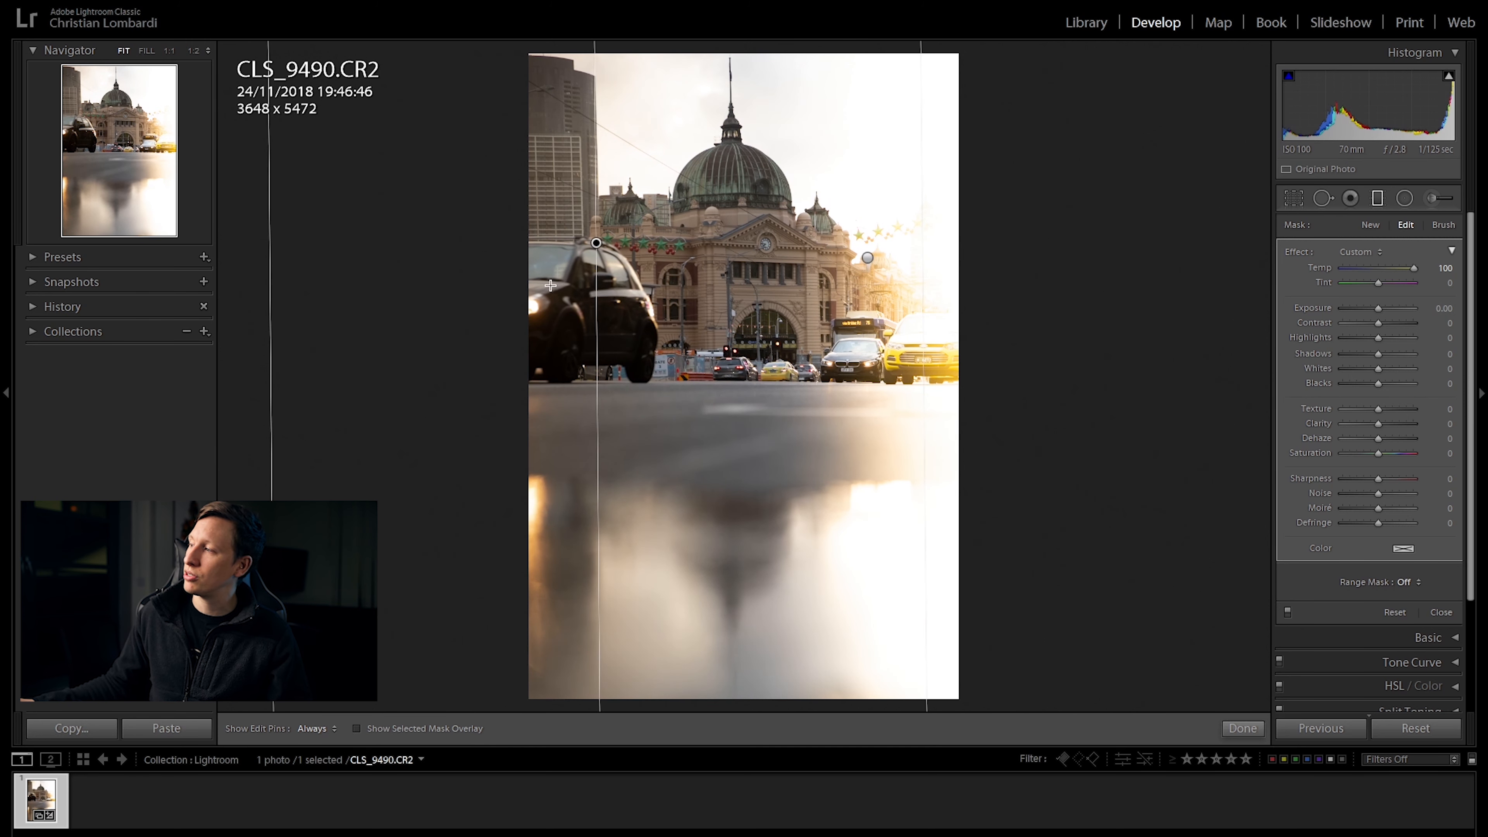
drag(593, 245, 525, 245)
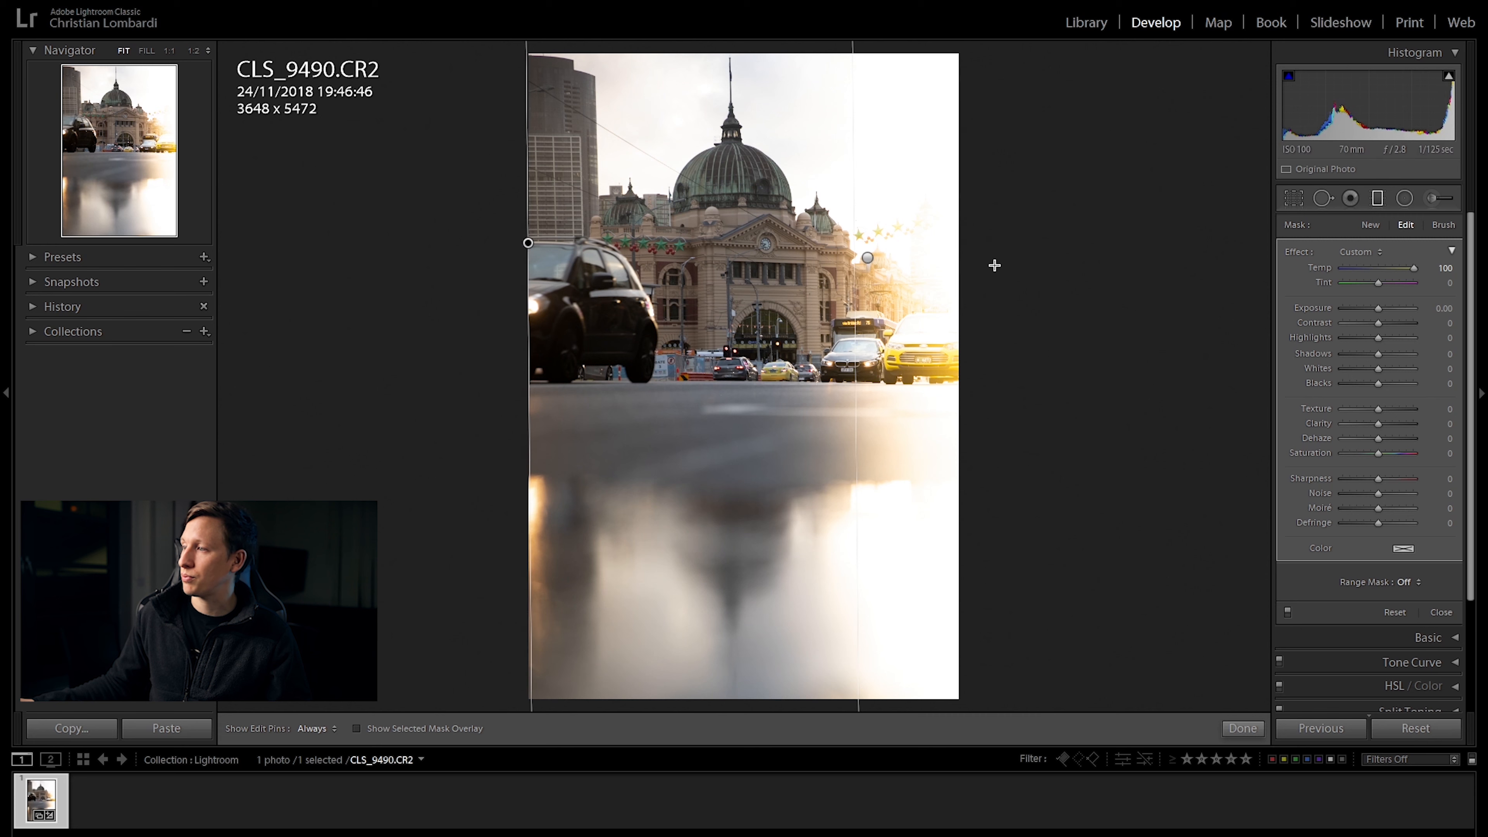
- Narrow the right graduated filter's transition, adjust its angle, and move it inward to just right of the dome
click(869, 258)
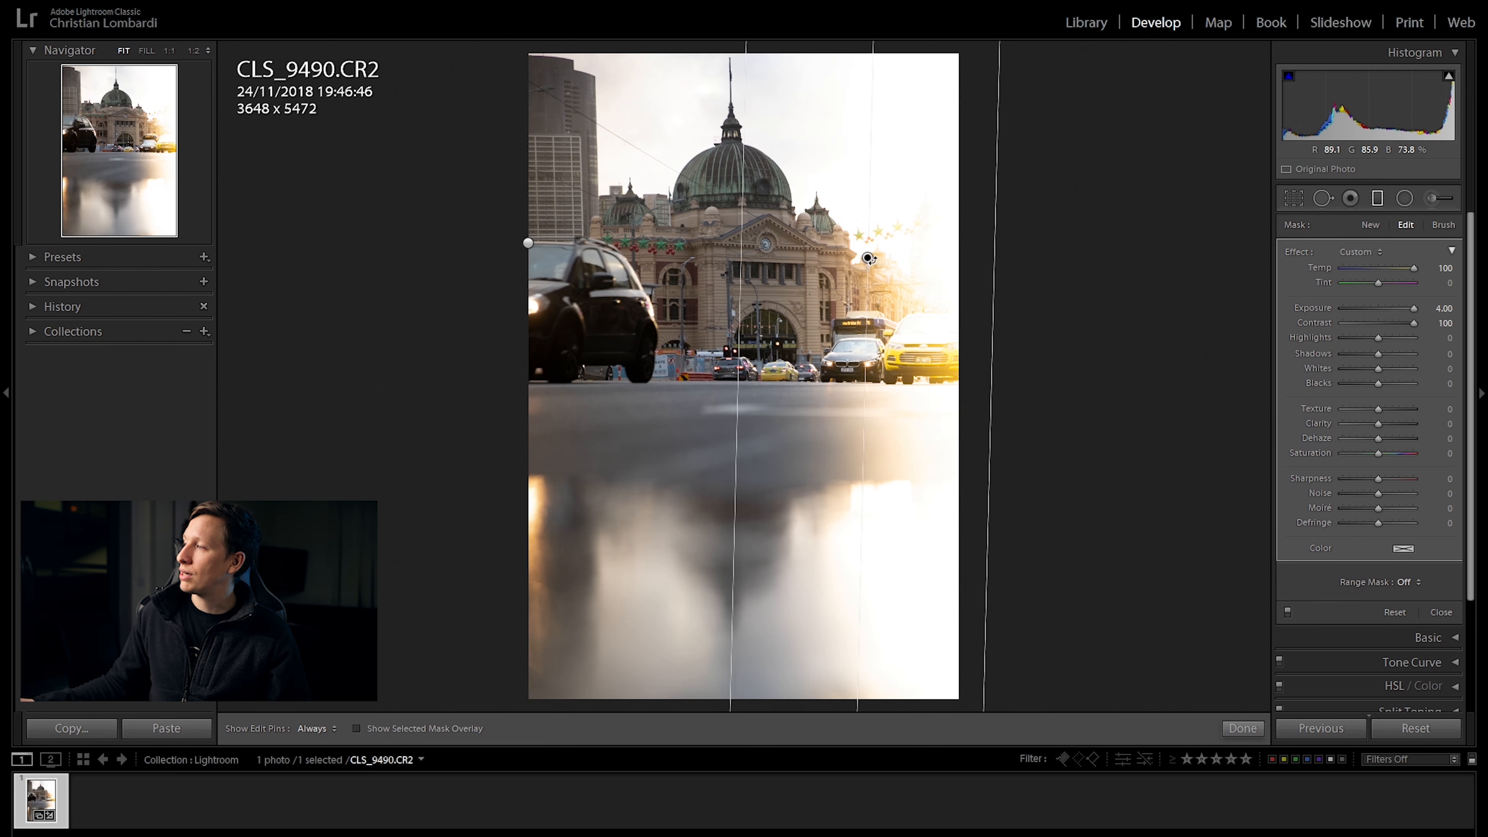
drag(743, 251, 932, 262)
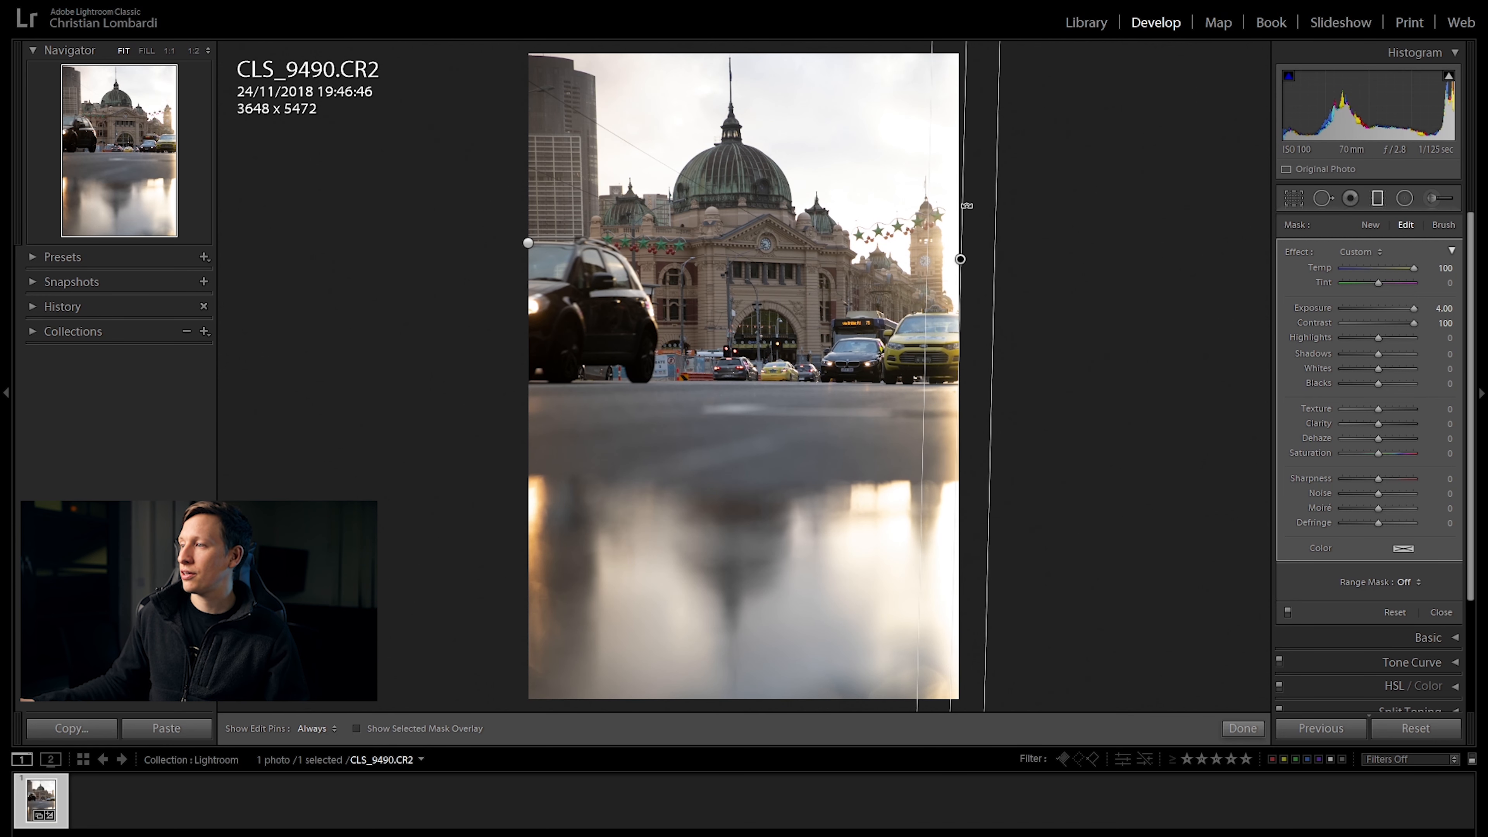
drag(966, 207, 964, 205)
drag(960, 260, 828, 264)
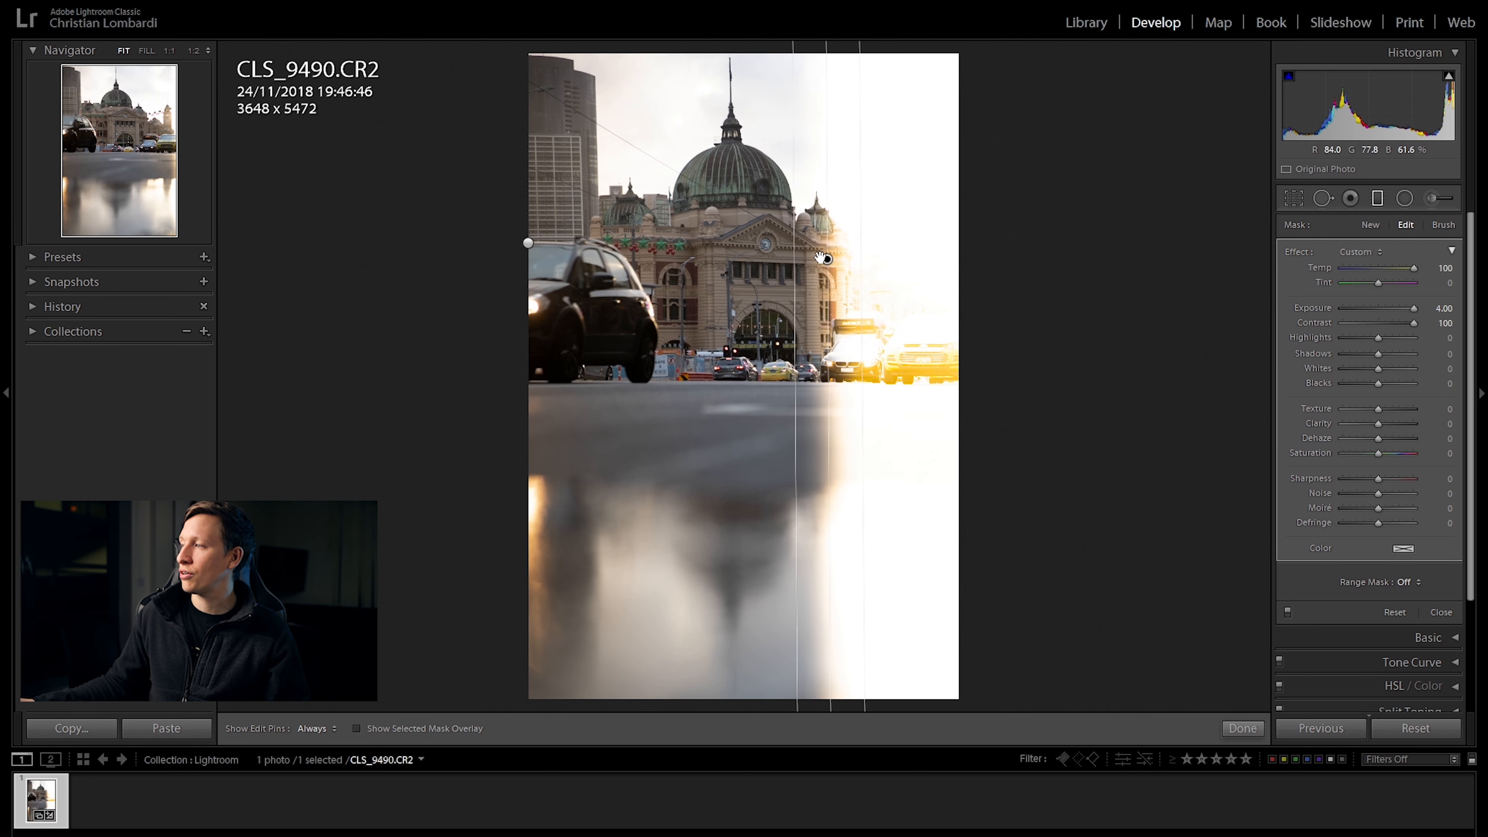
- Try the left graduated filter at the photo's center, reset its temp, set its exposure to -2.17, and return it near the left edge
click(528, 242)
drag(528, 244, 735, 266)
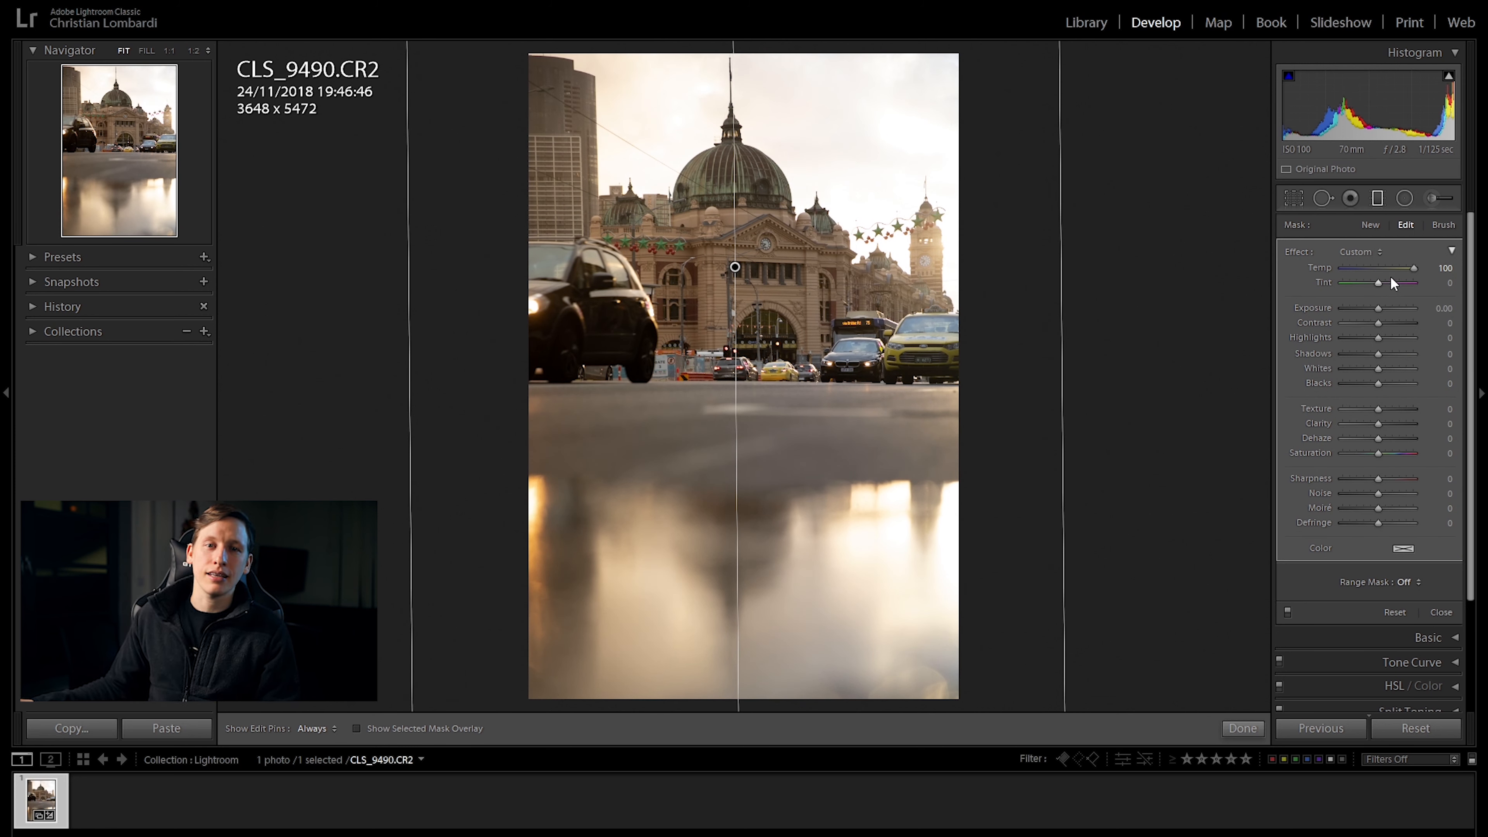
drag(1414, 265, 1359, 307)
double_click(1358, 267)
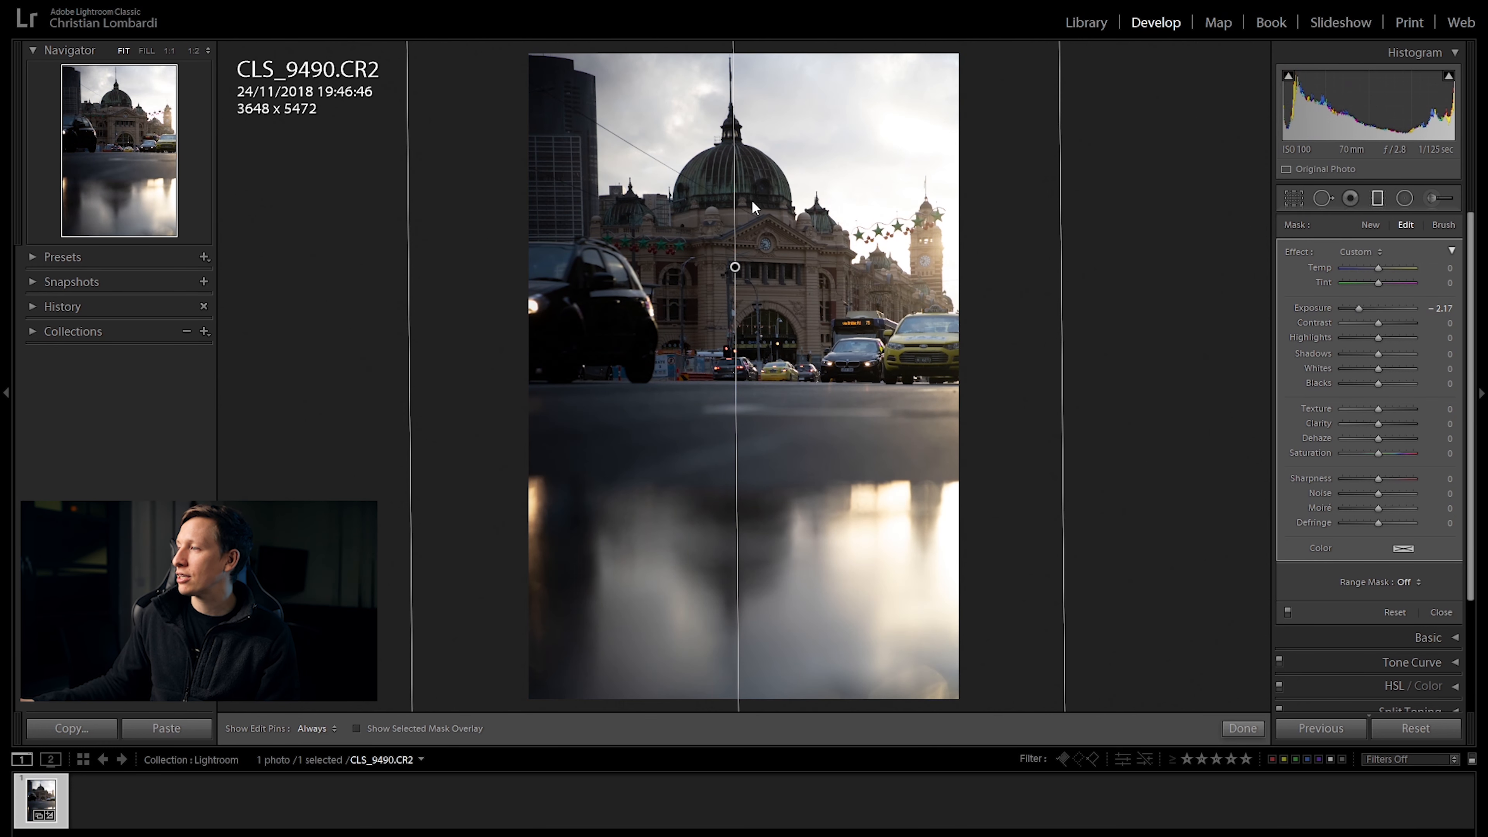
drag(735, 267, 540, 258)
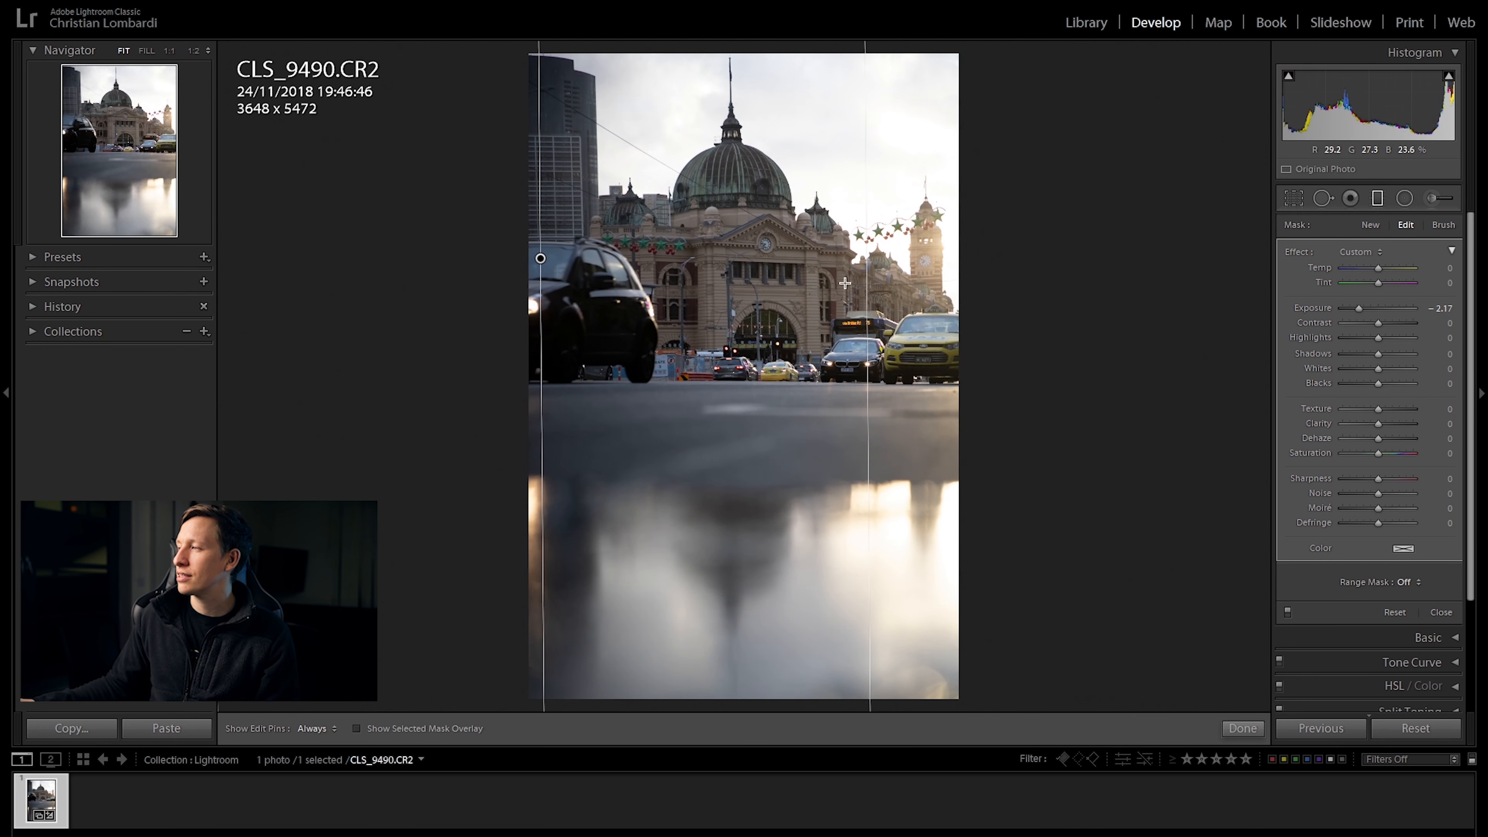
- Narrow the left graduated filter's transition, place its center just outside the photo's left edge, and delete the filter
drag(866, 286, 565, 285)
drag(390, 261, 527, 265)
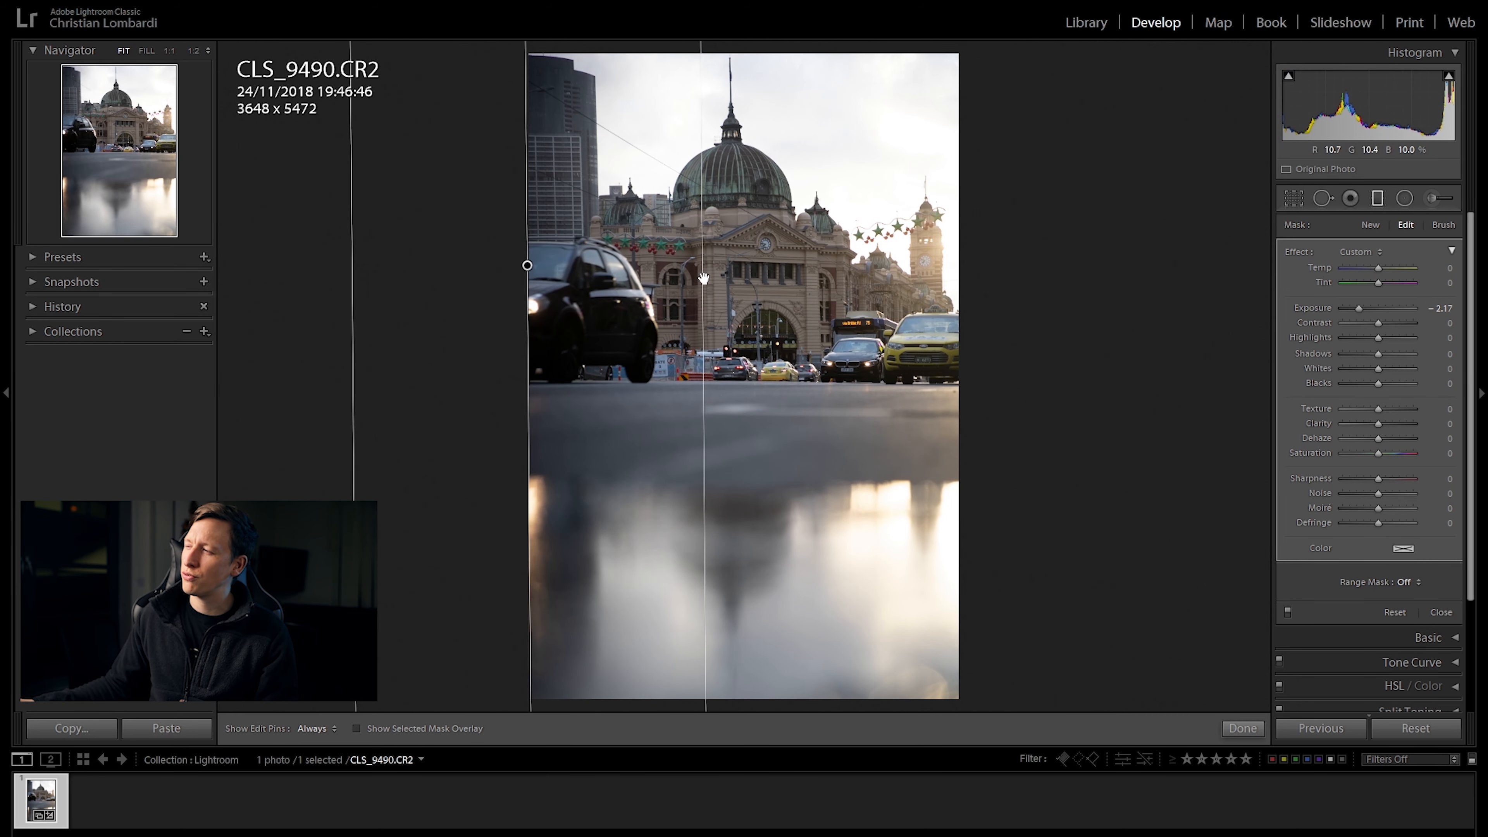
drag(702, 282, 689, 276)
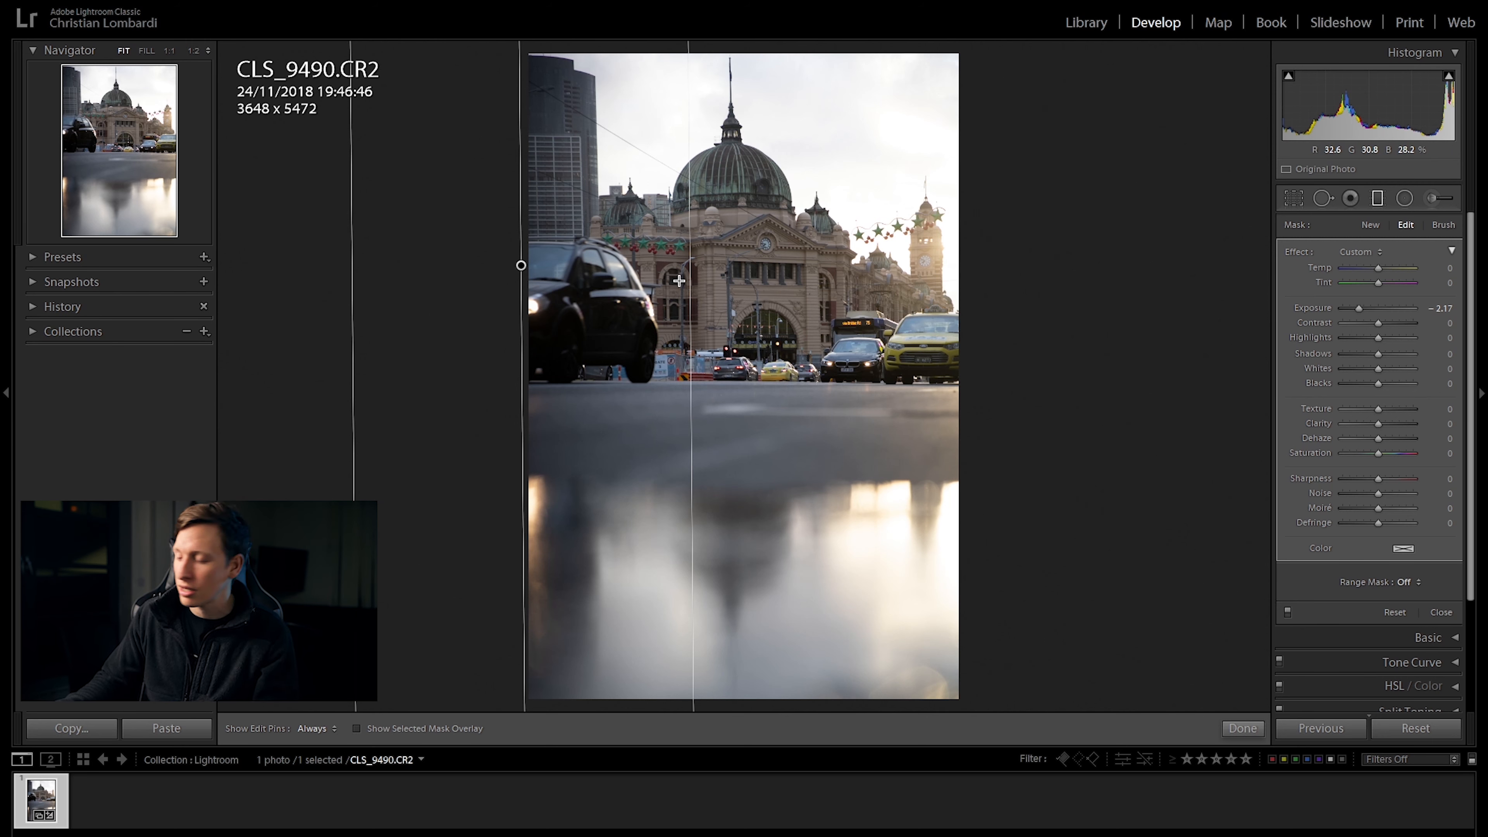
key(Delete)
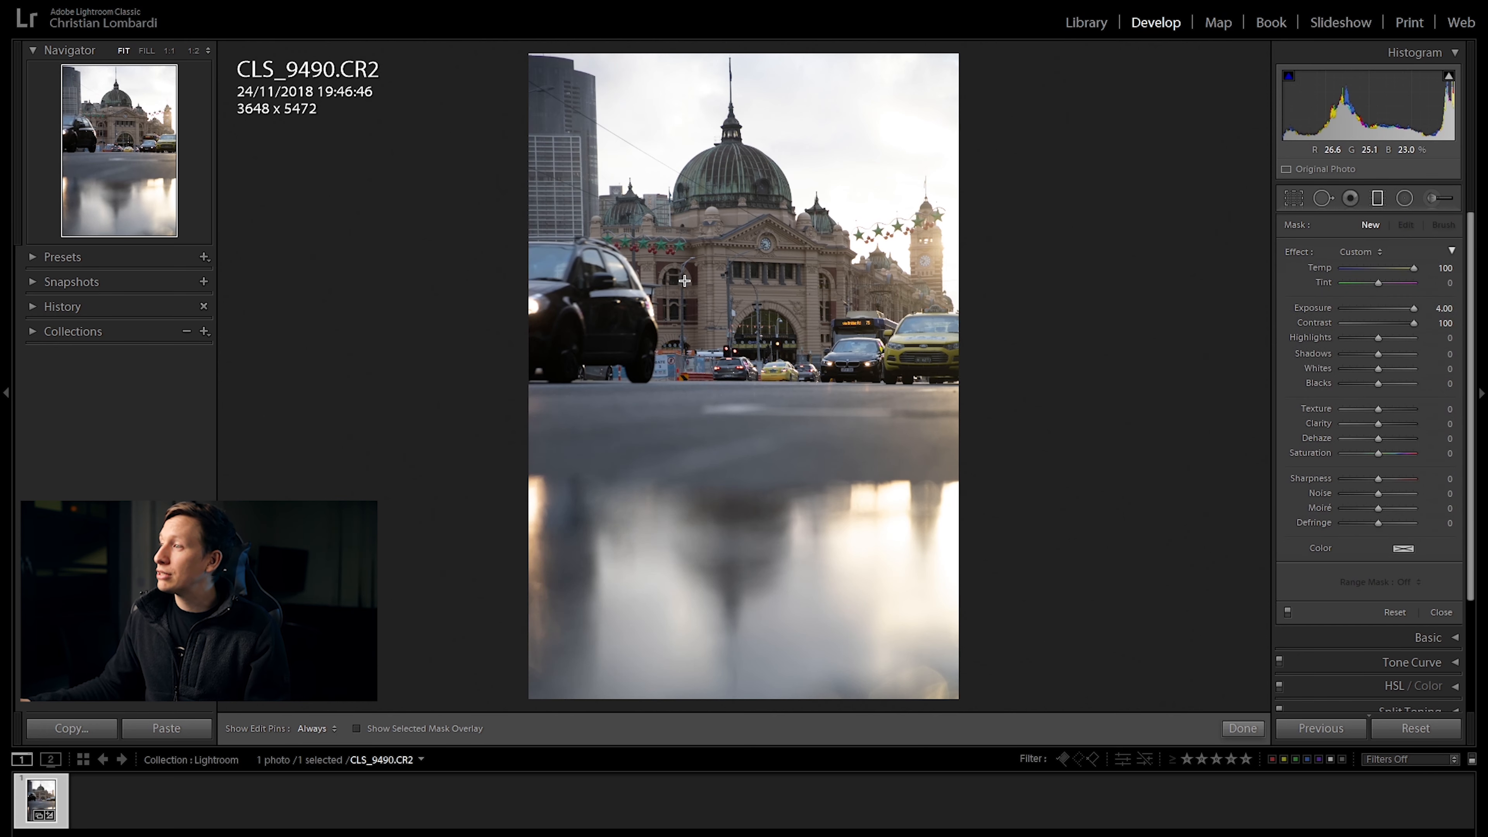
- Add a radial filter centered on the road below the station and stretch its ellipse to nearly the photo's full height
click(1405, 198)
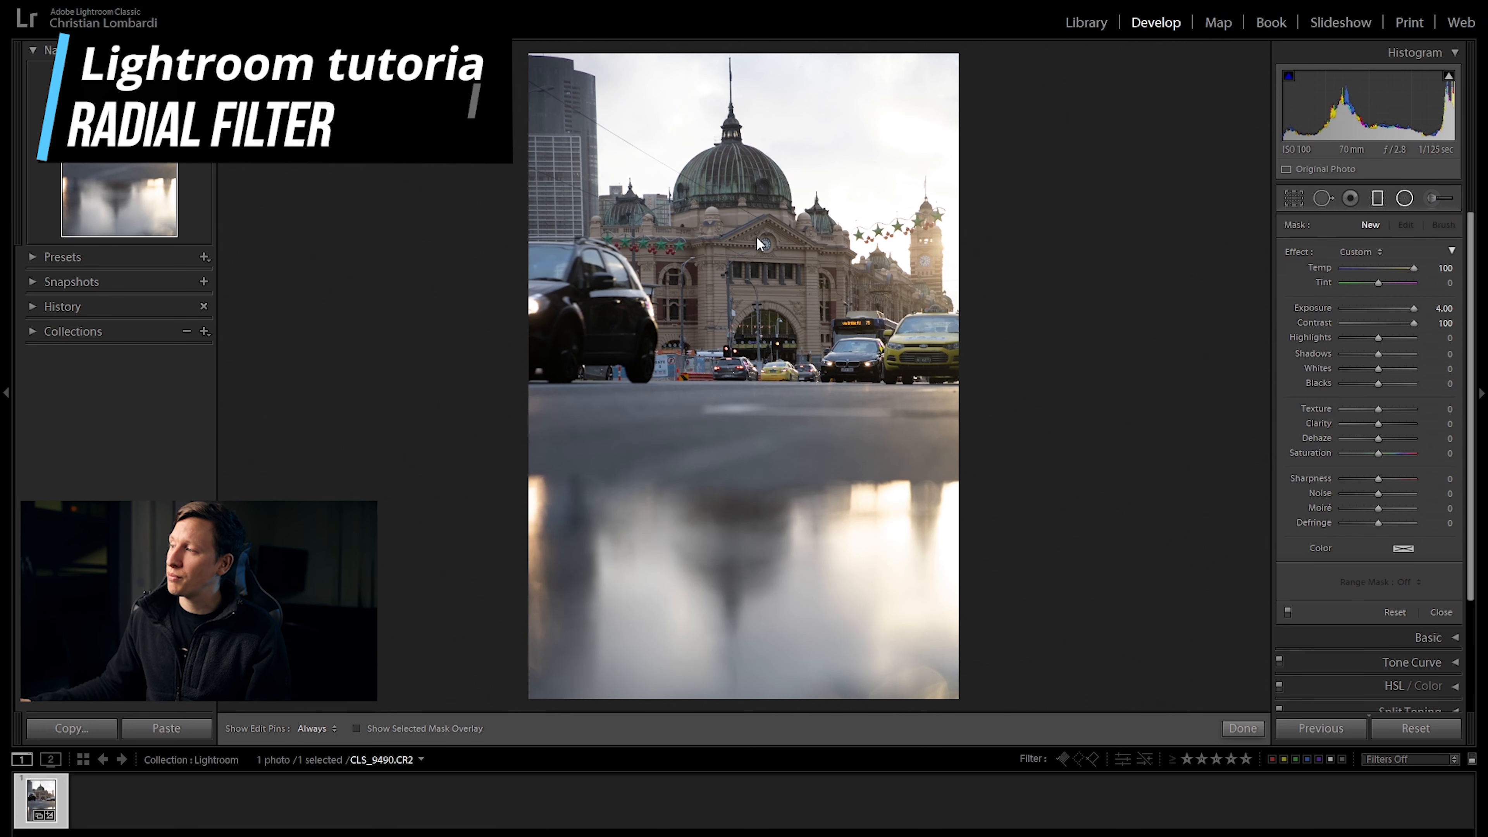
drag(730, 251, 790, 352)
drag(730, 252, 737, 381)
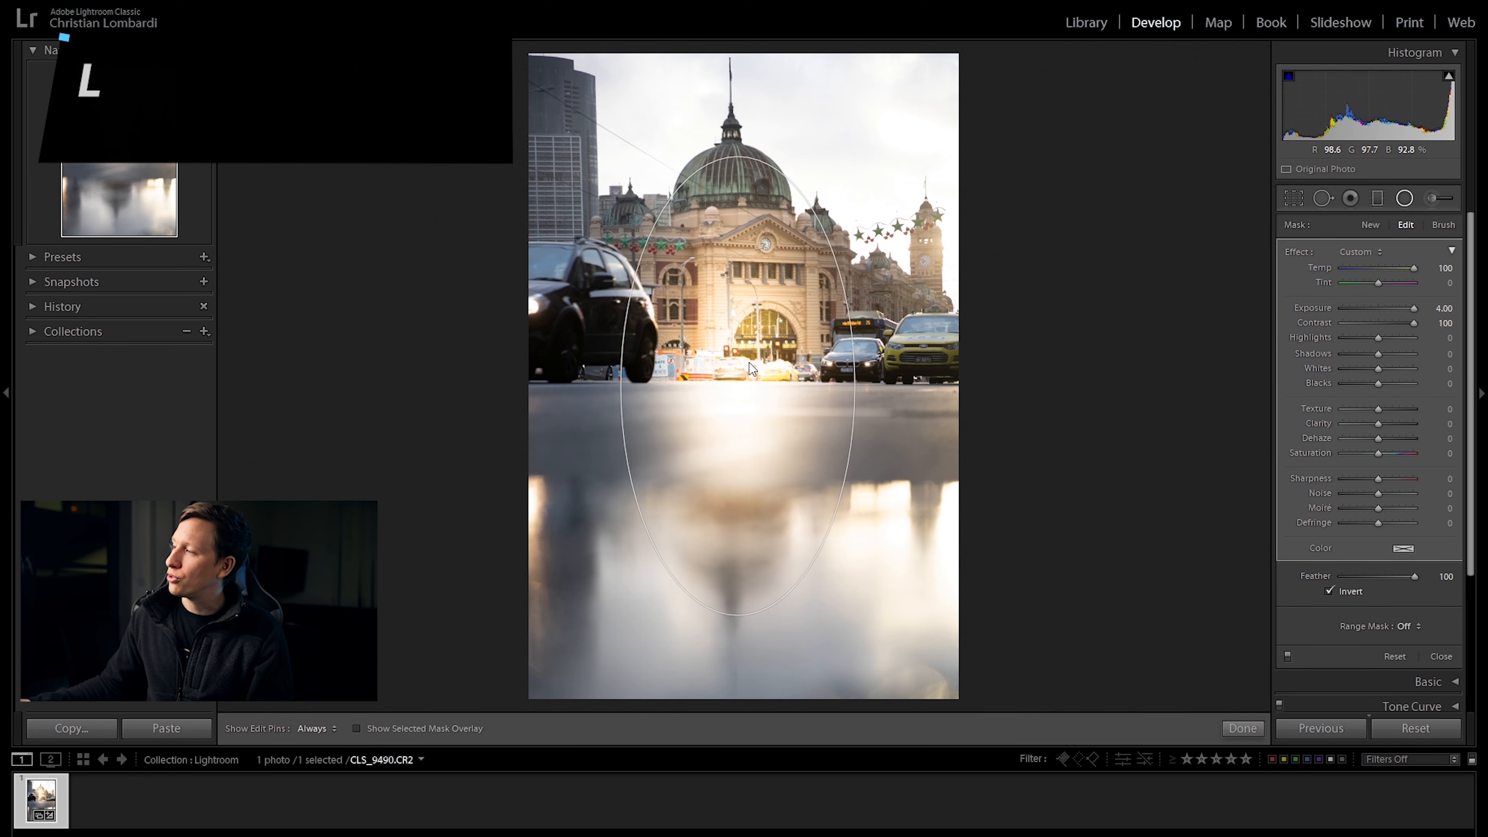
drag(738, 153, 738, 63)
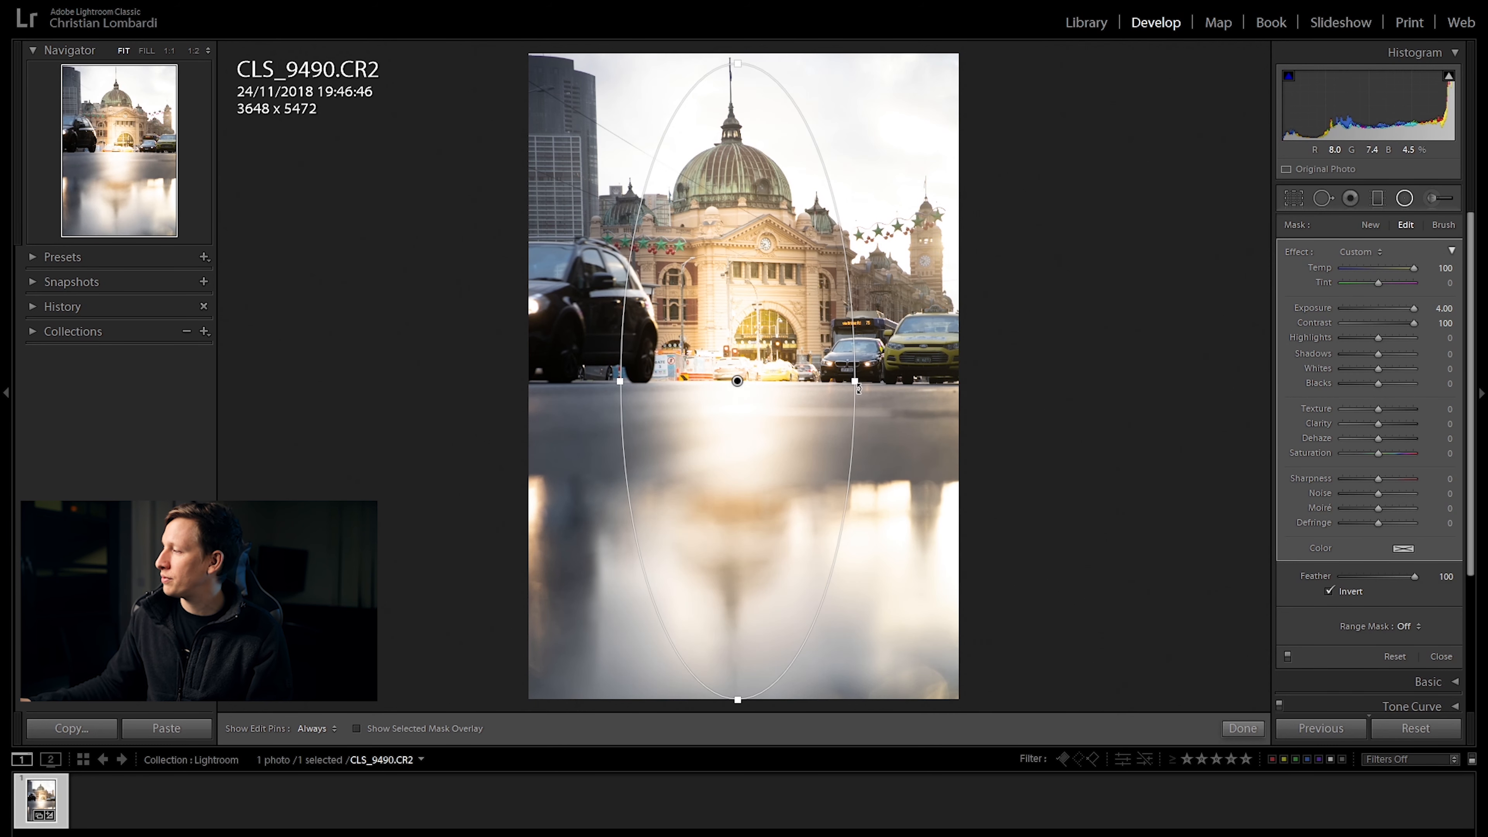
- Try the radial filter with feather 0 and with Invert off, restoring feather 100 and Invert on
drag(1412, 577, 1153, 561)
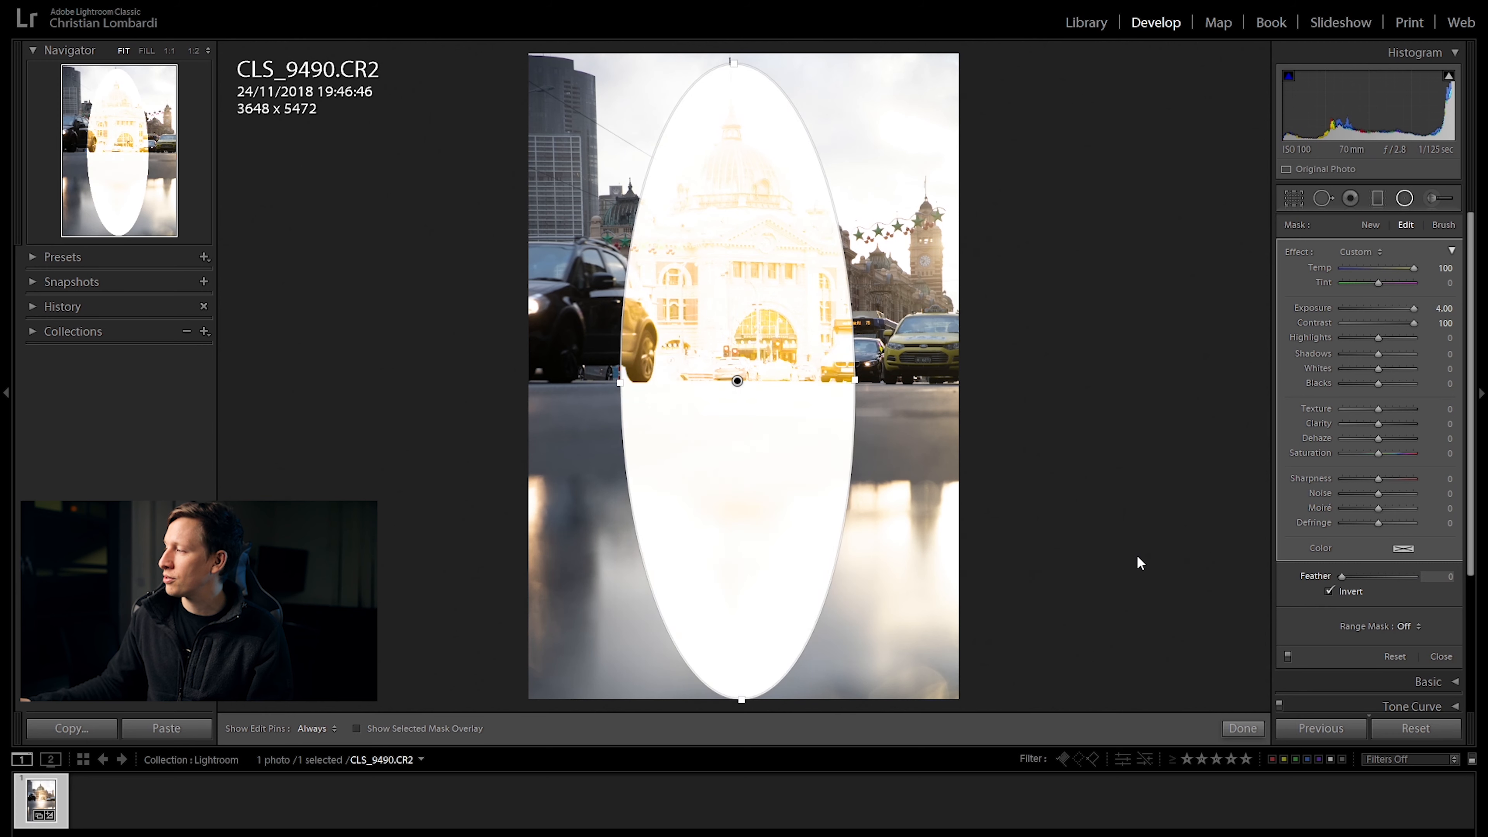
key(ctrl+z)
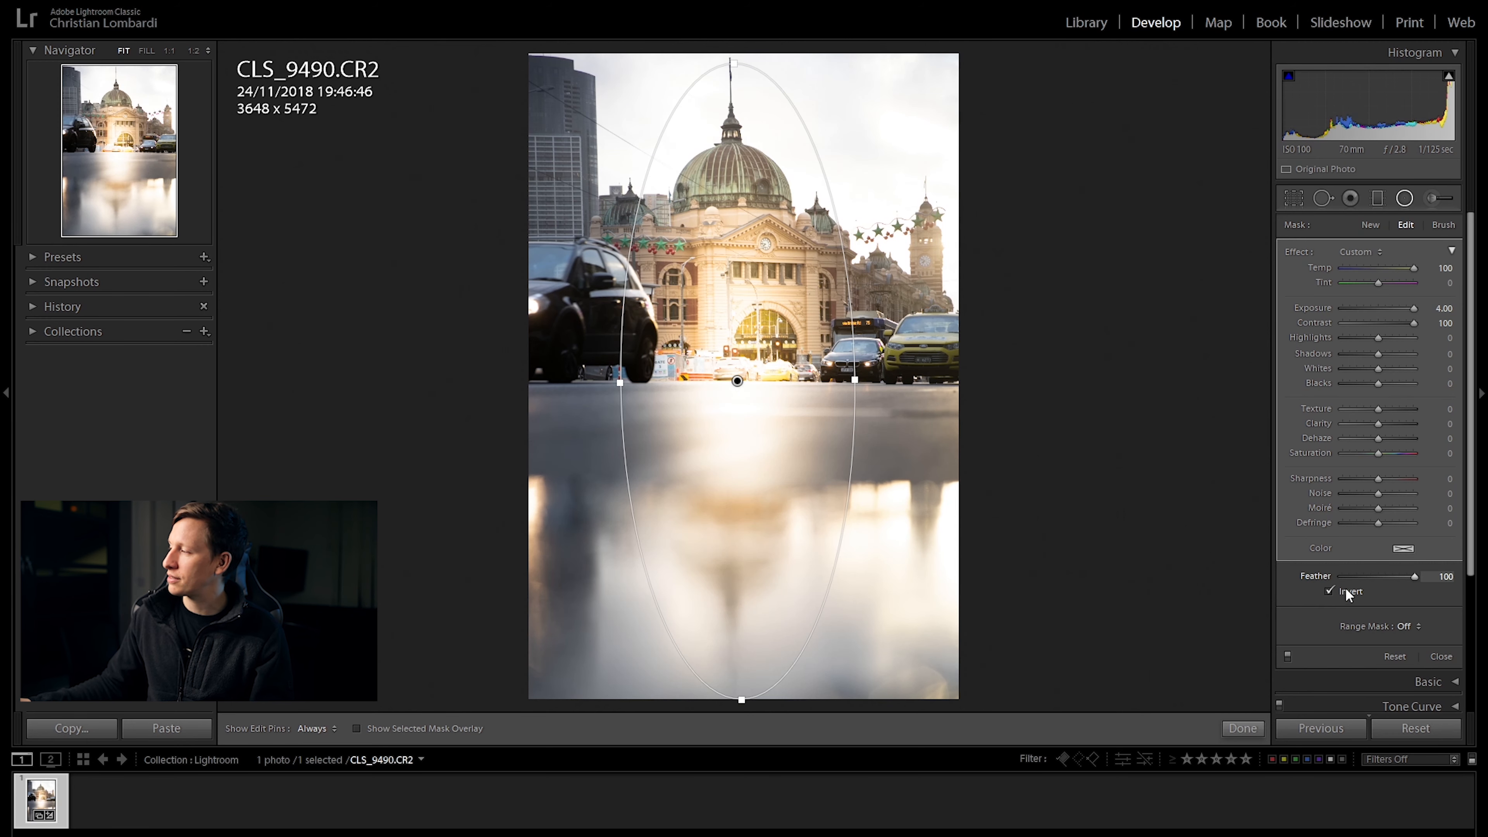
click(1342, 588)
drag(1412, 567, 1392, 577)
drag(1299, 572, 1374, 587)
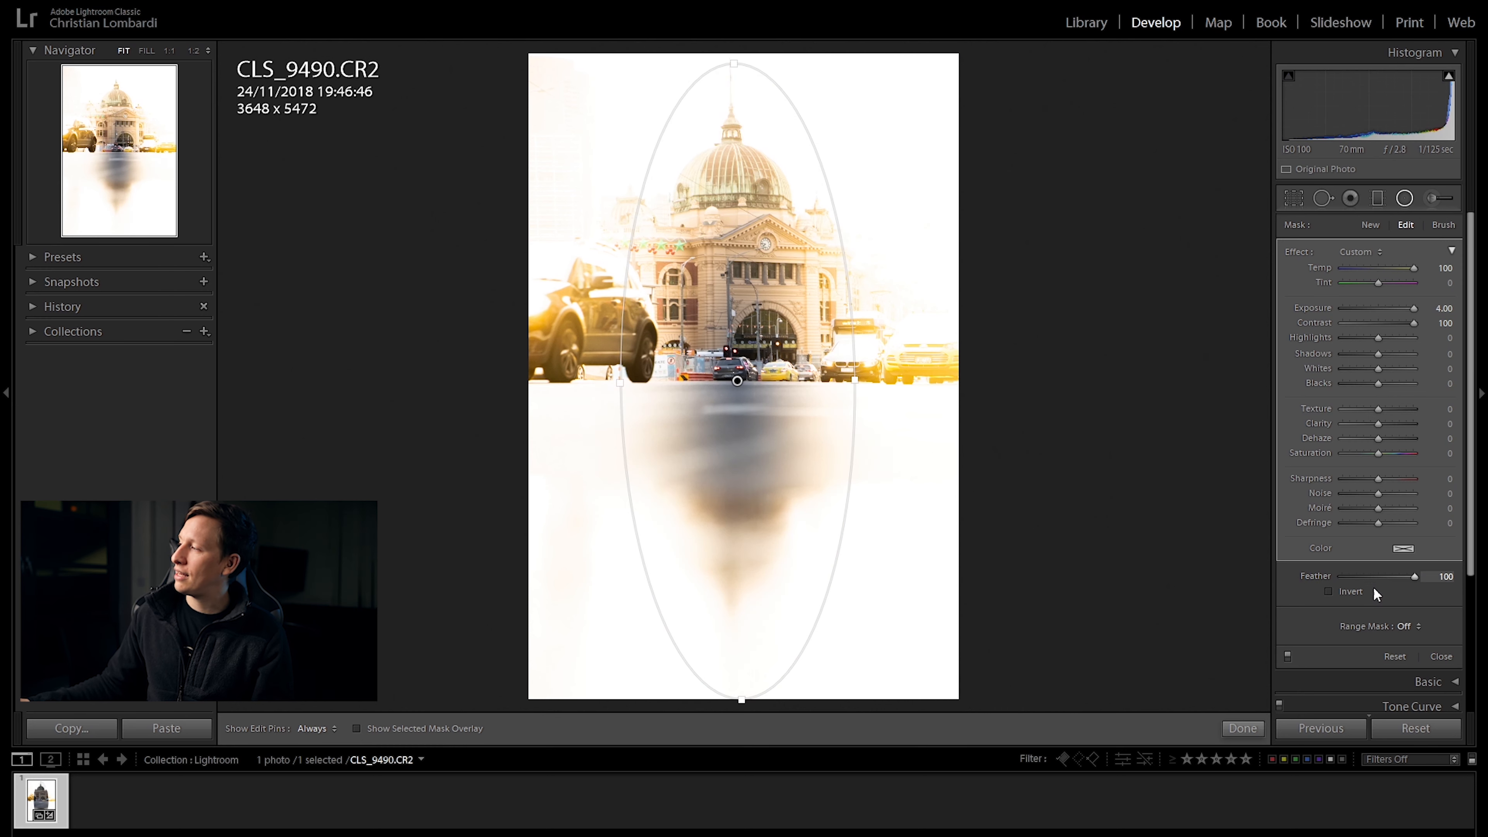
click(1329, 587)
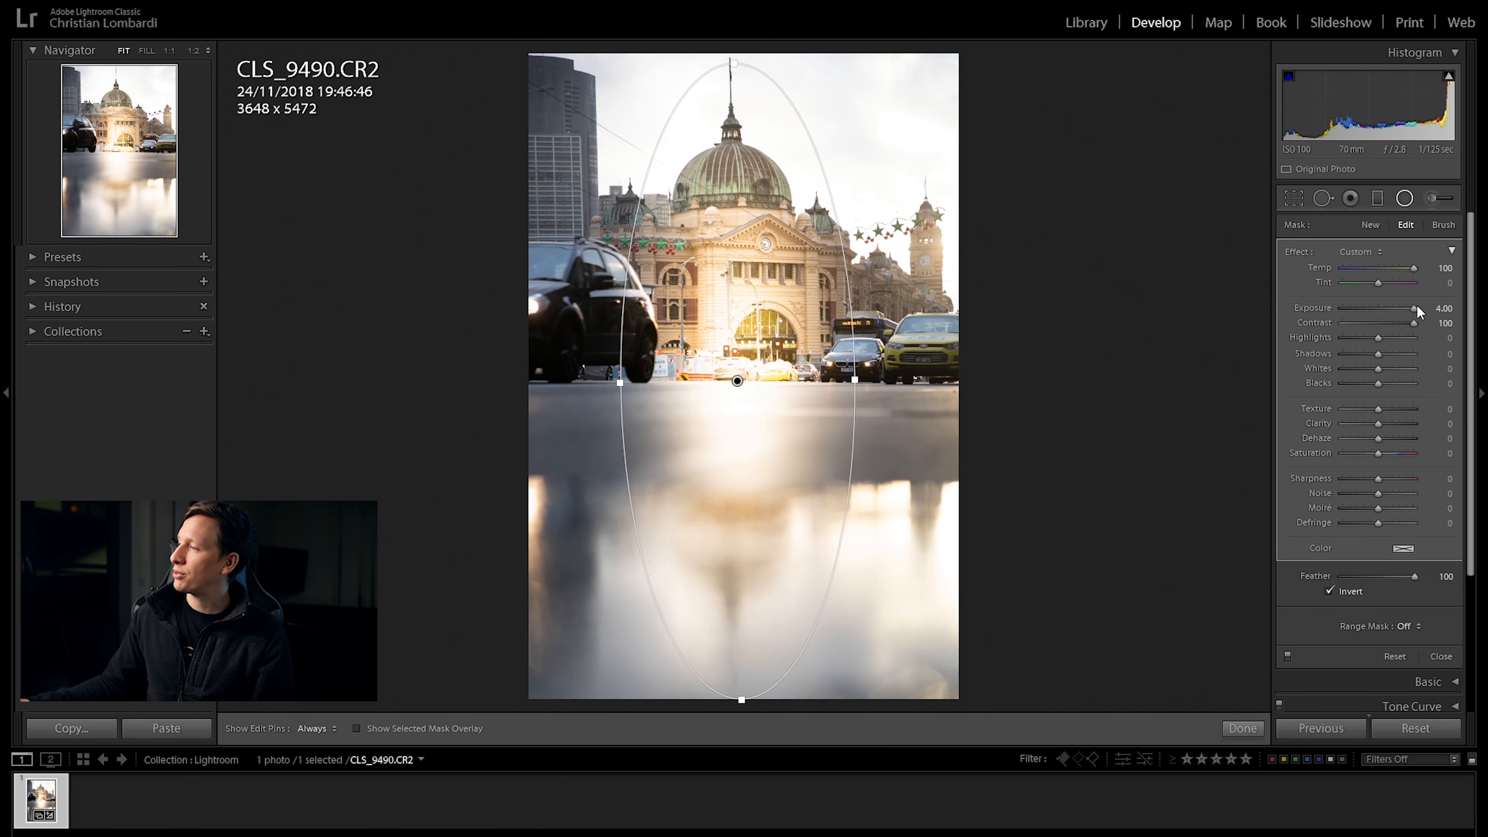
- Reset the radial filter's contrast and set its exposure to 1.04, and delete the filter
double_click(1416, 308)
double_click(1415, 321)
drag(1383, 308, 1395, 305)
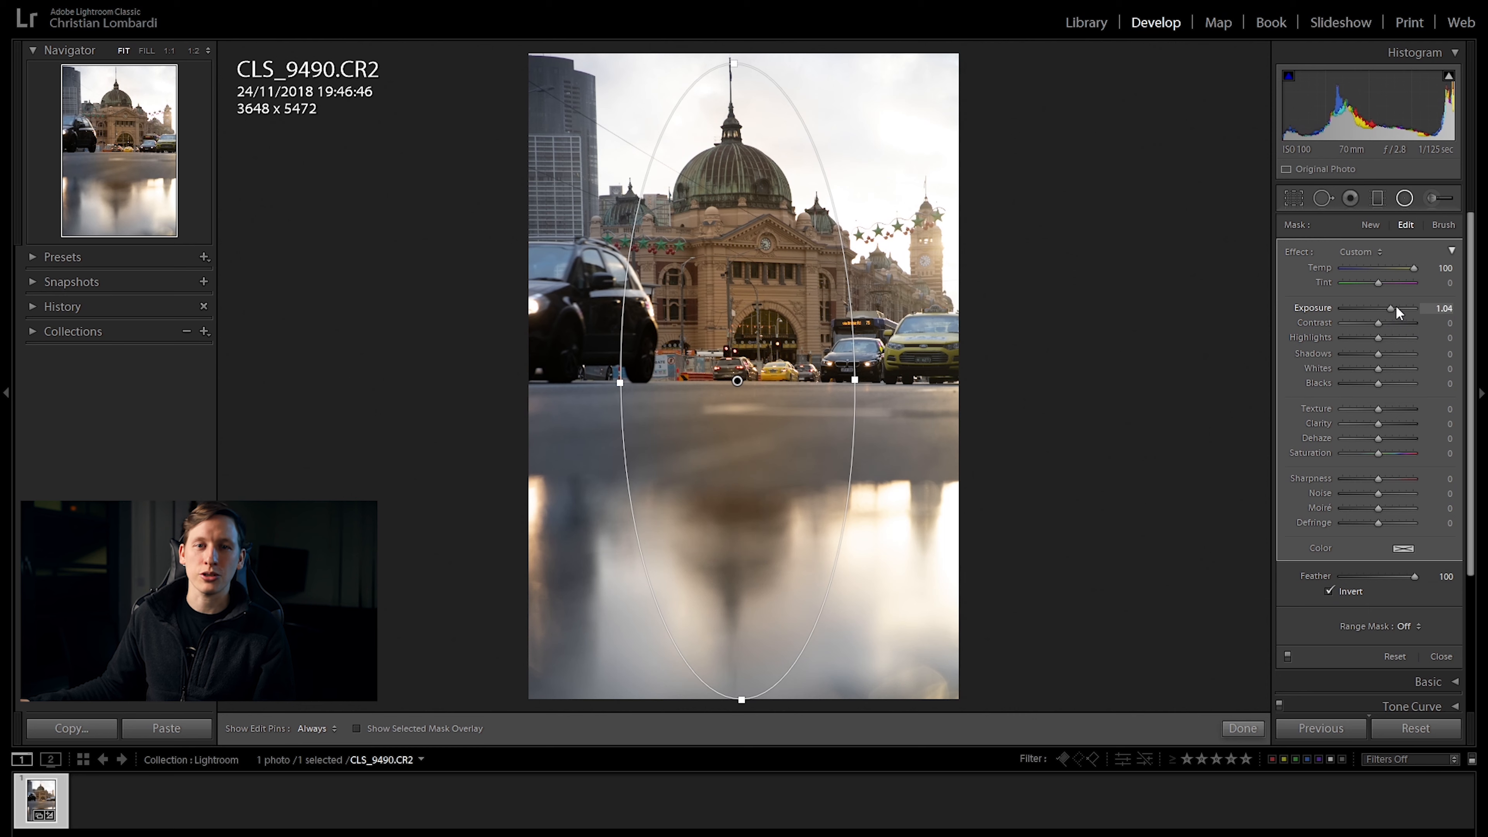
key(Delete)
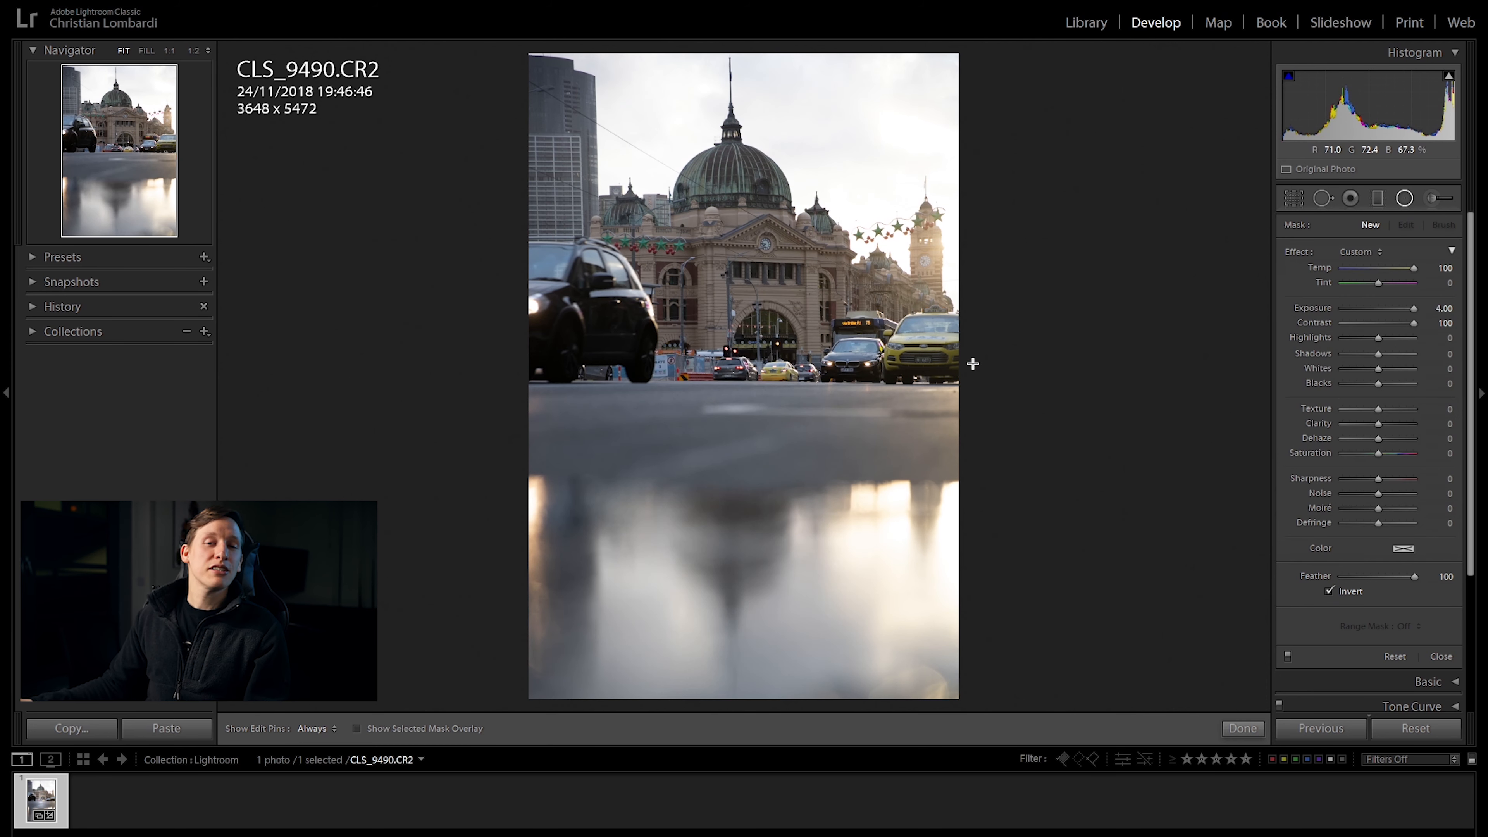
- Paint over the station, road and reflection with a size 5.0 adjustment brush at density 23, and delete the brush adjustment
click(1452, 199)
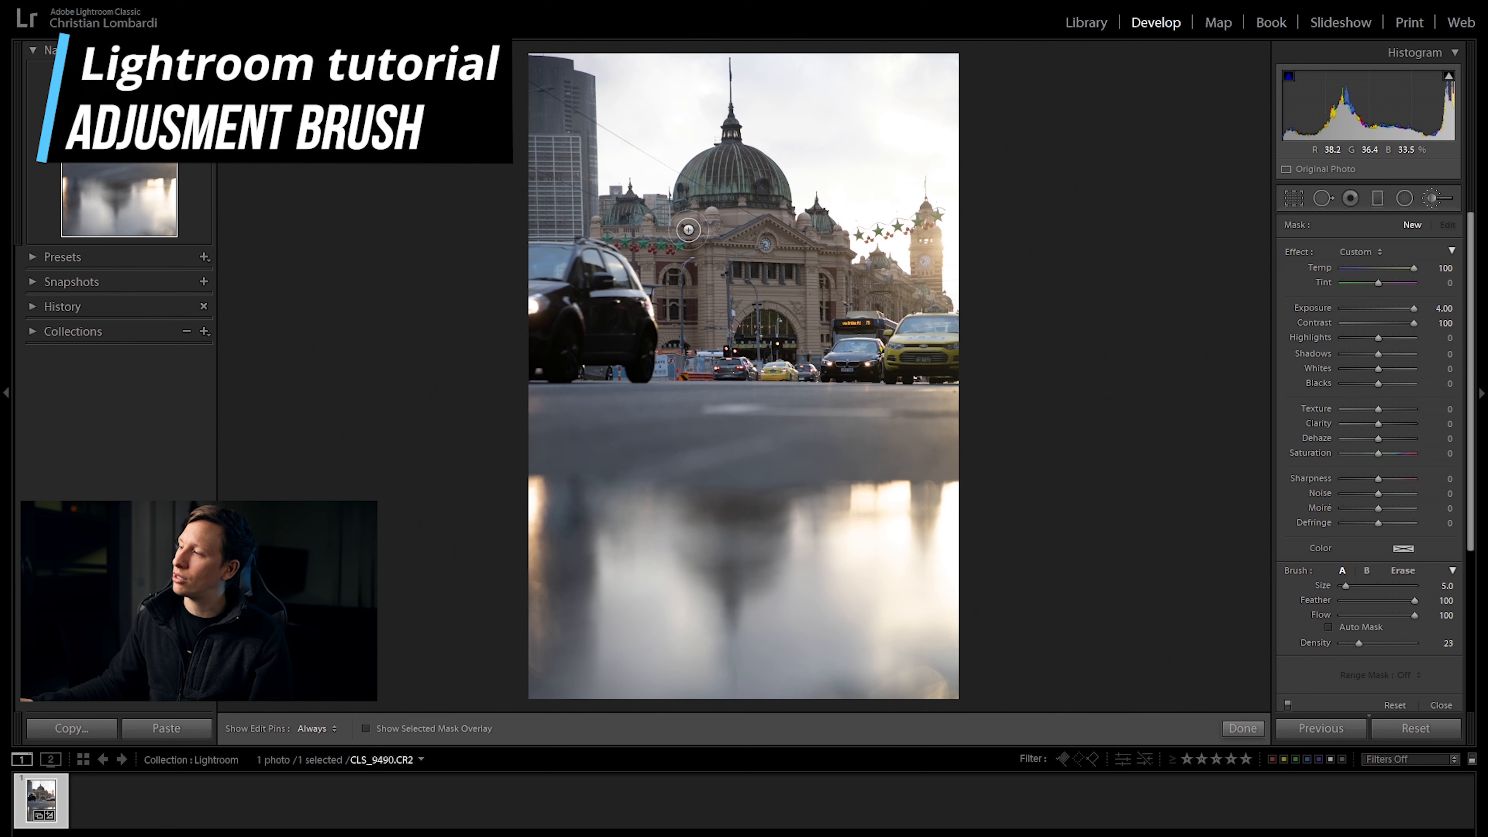
key(h)
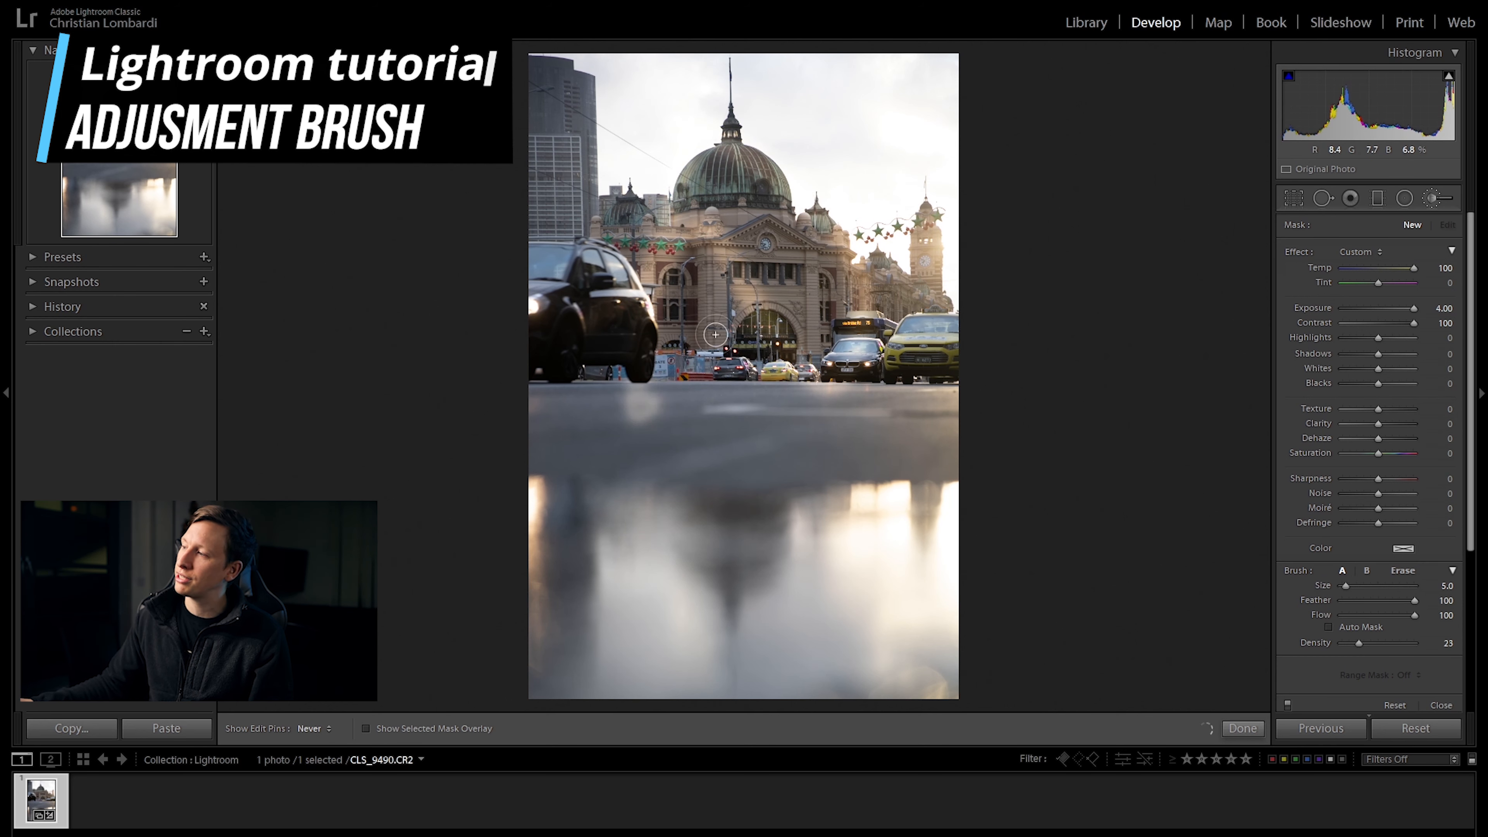
mouse_move(659, 367)
mouse_down()
mouse_move(842, 269)
mouse_move(721, 413)
mouse_move(804, 418)
mouse_move(817, 473)
mouse_move(646, 430)
mouse_move(703, 469)
mouse_move(645, 410)
mouse_move(562, 422)
mouse_up()
key(h)
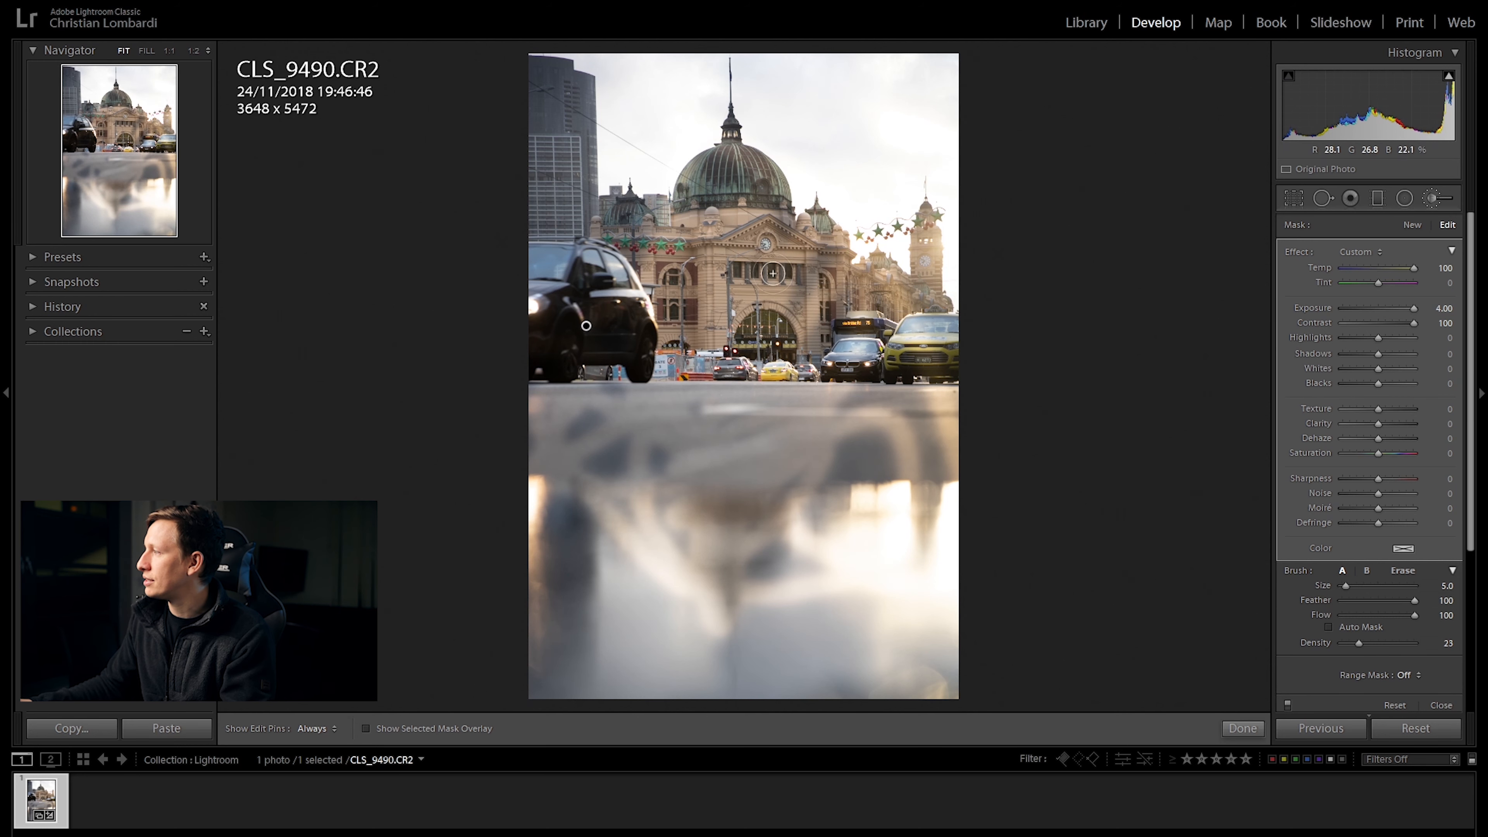
key(Delete)
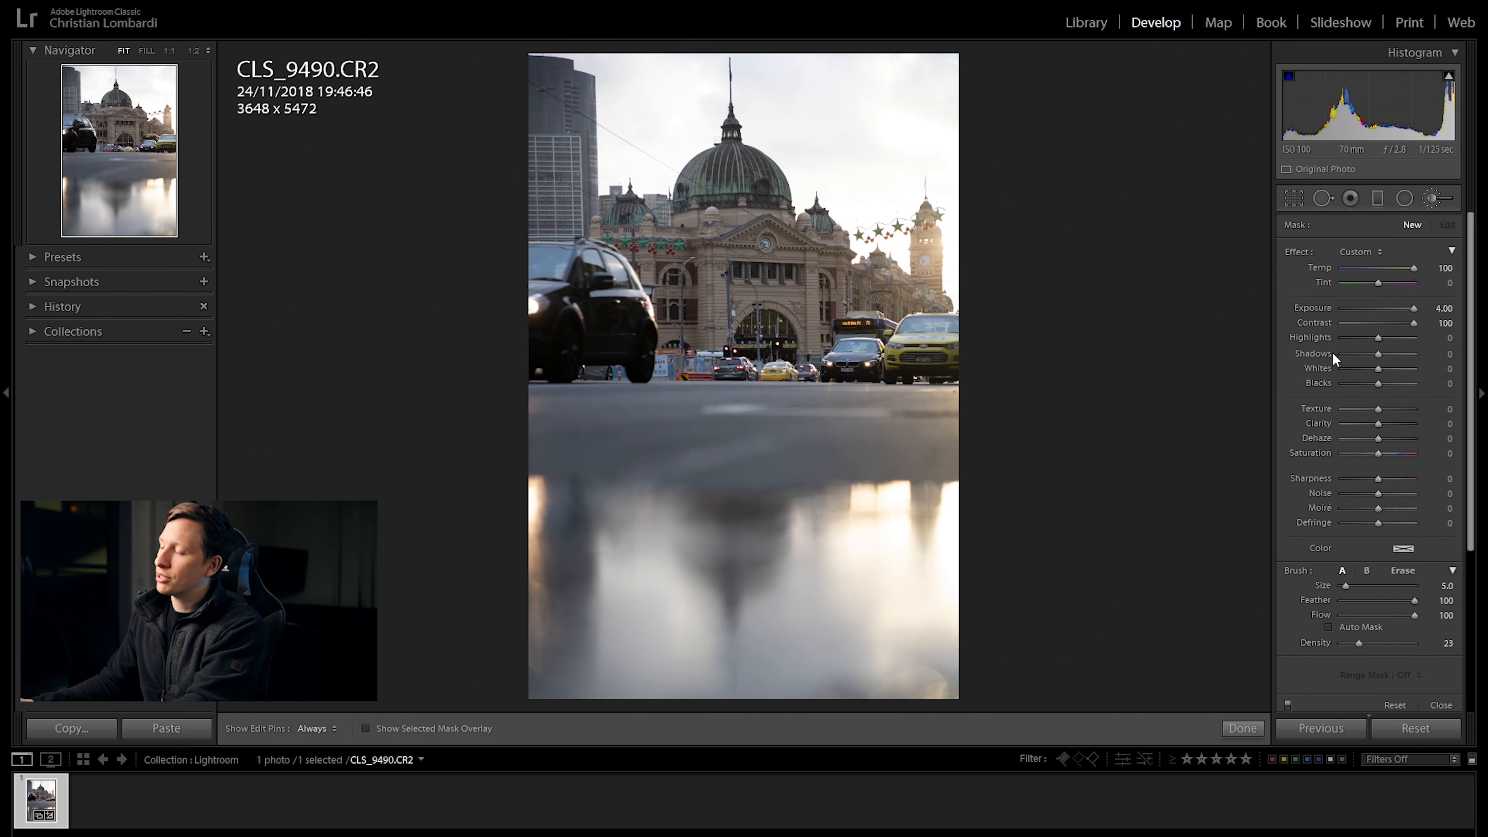
- Paint over the road and reflection with a size 29.0 adjustment brush, and set the brushed area's exposure to -4.00
scroll(678, 538, up, 10)
key(h)
mouse_move(532, 516)
mouse_down()
mouse_move(980, 515)
mouse_move(498, 592)
mouse_up()
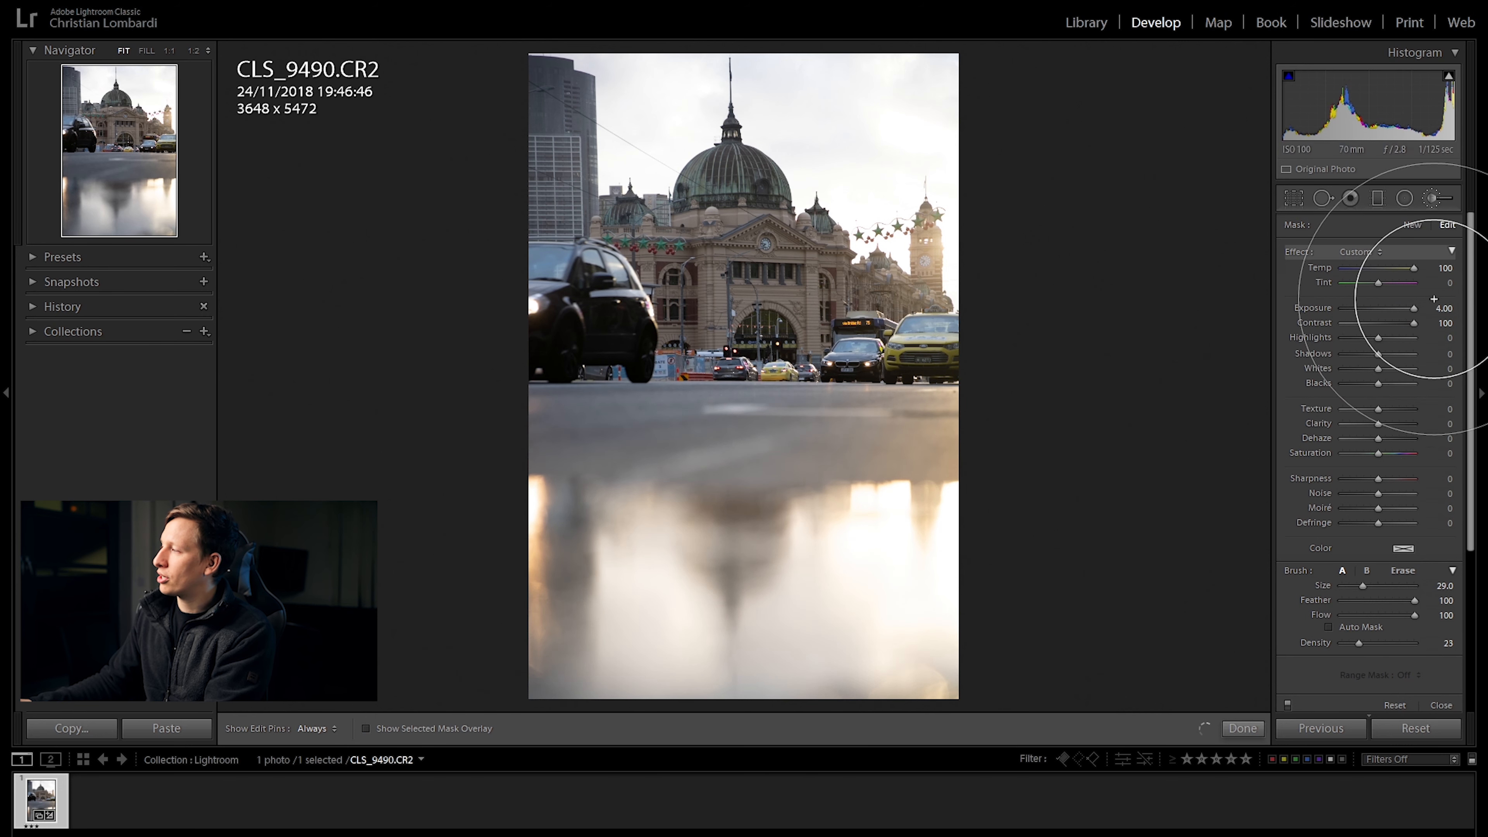
key(h)
drag(1408, 322, 1343, 315)
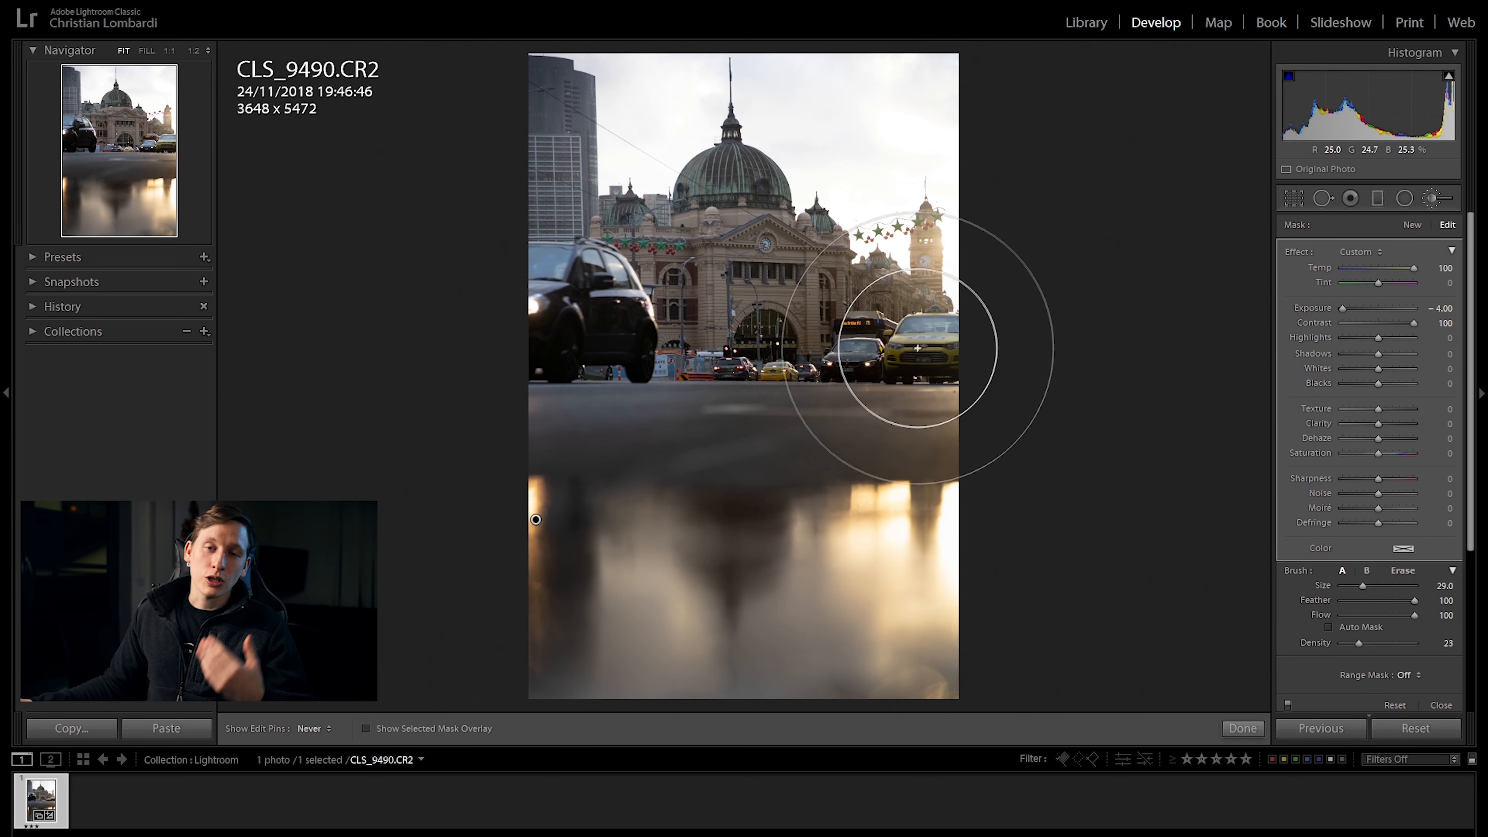
- Close the adjustment brush and reset all of the photo's Develop adjustments
key(k)
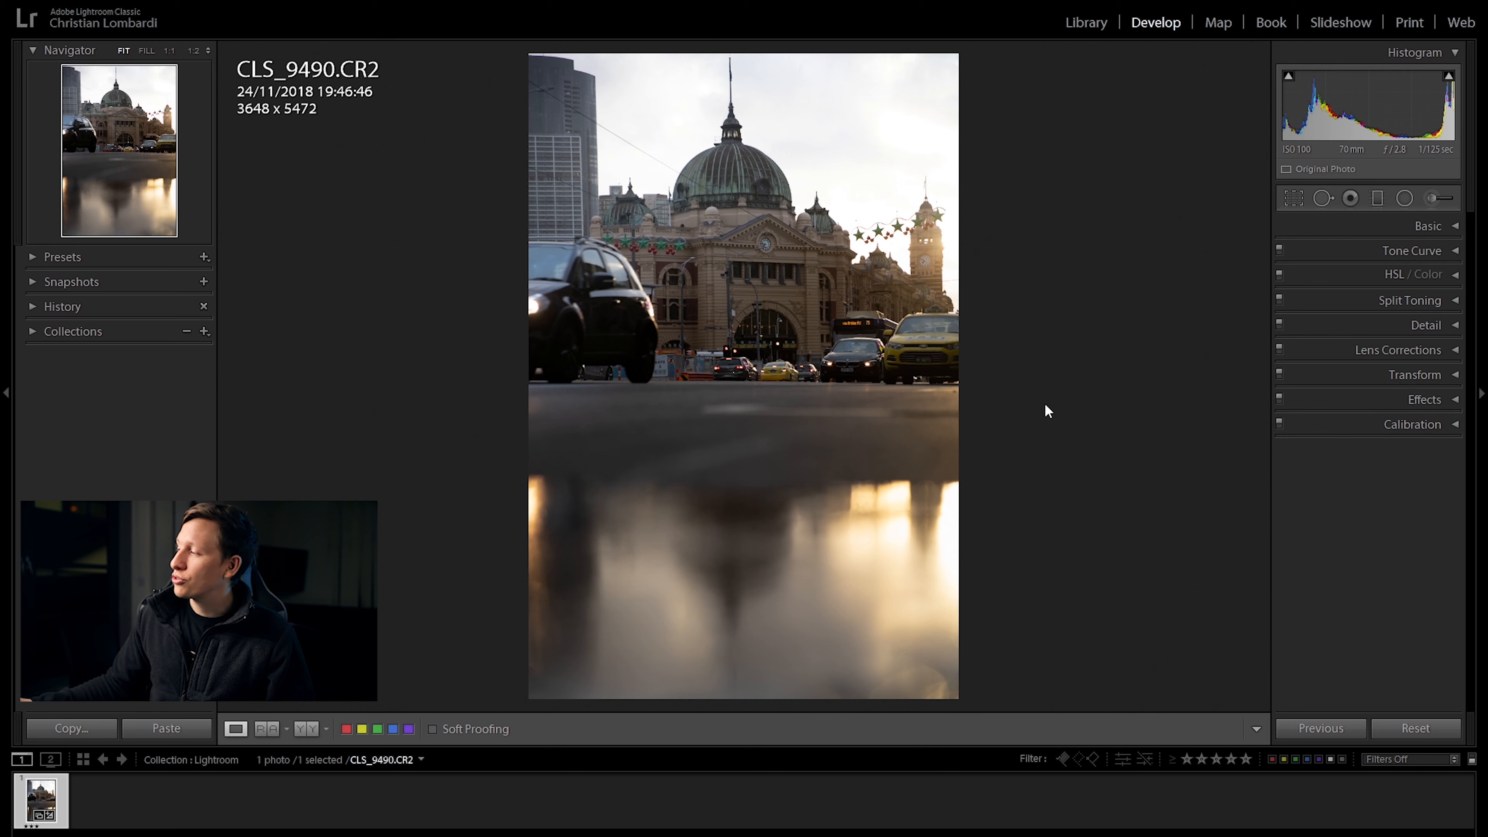
click(1404, 732)
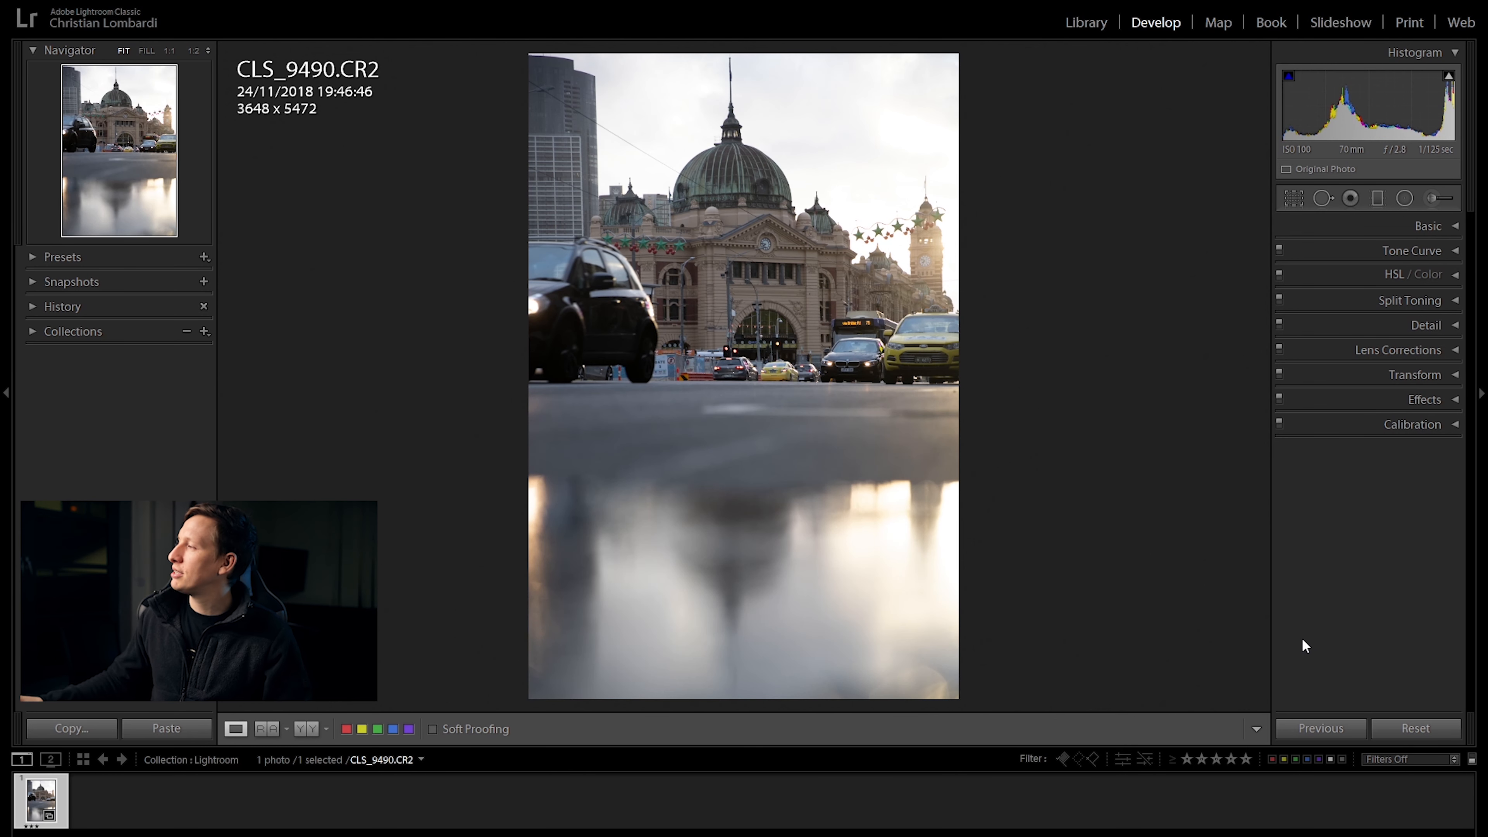